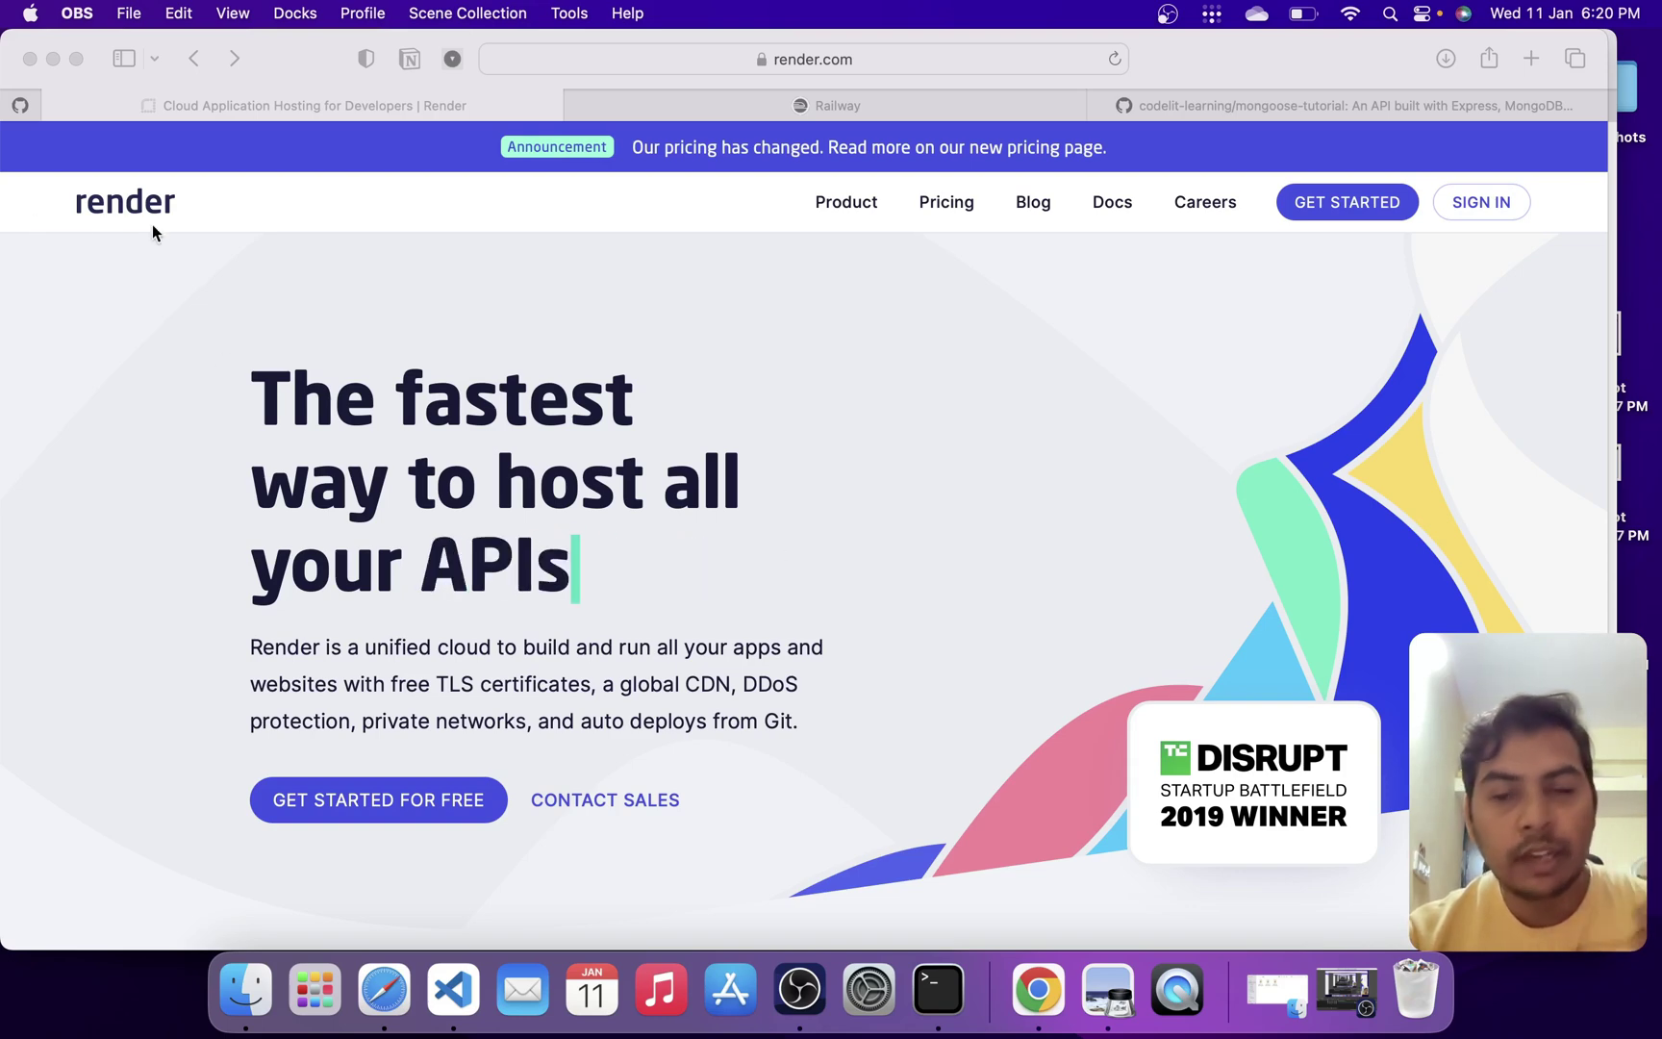
Compare the Railway and Render pricing pages, ending on Render's plans (Individual $0, Team $19, Organization $29).
click(812, 109)
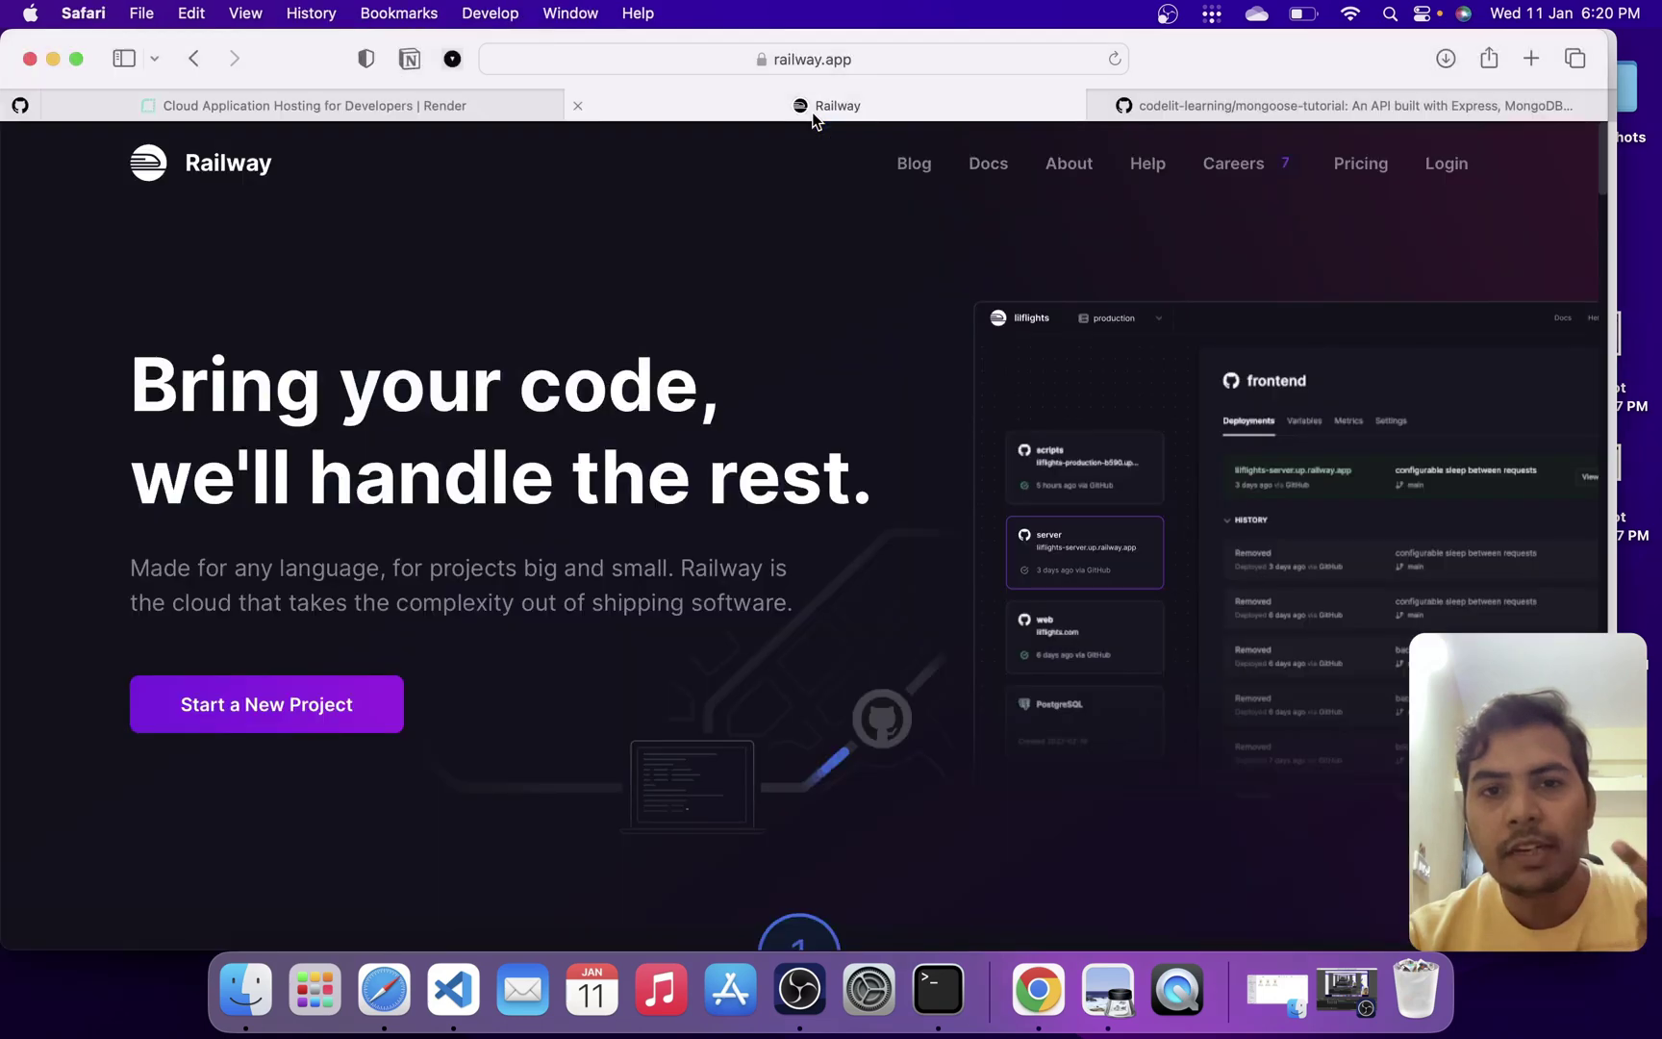
click(416, 104)
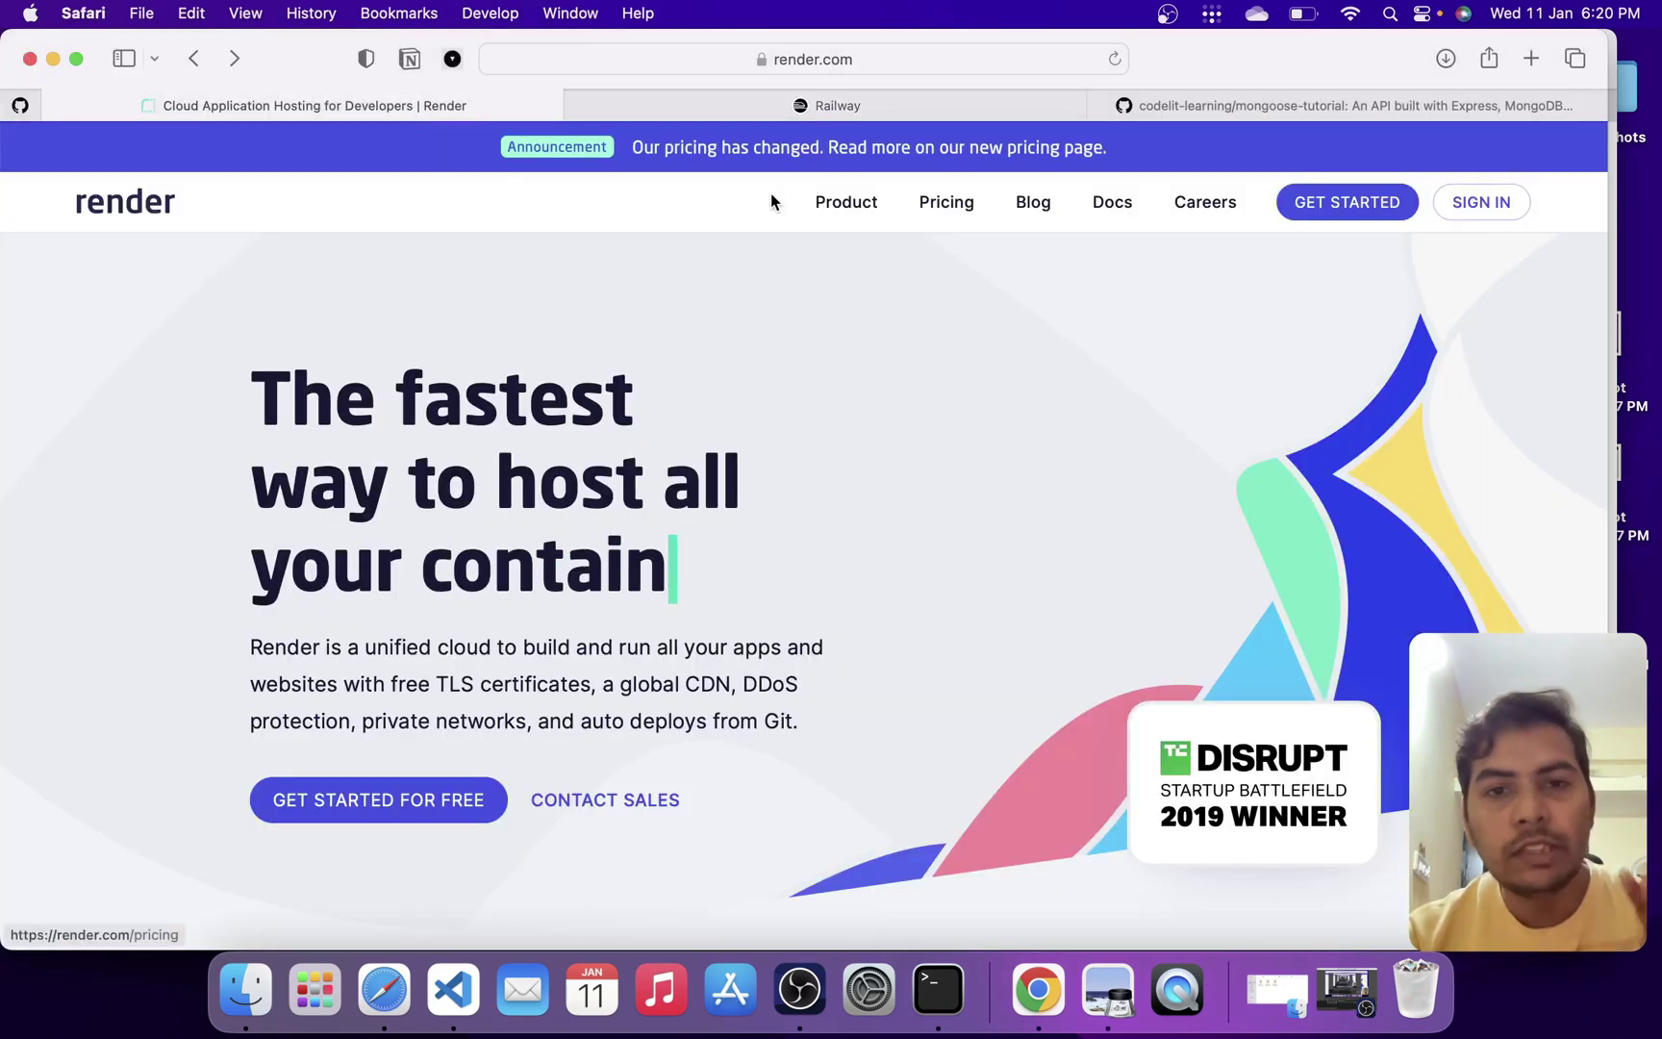
click(942, 205)
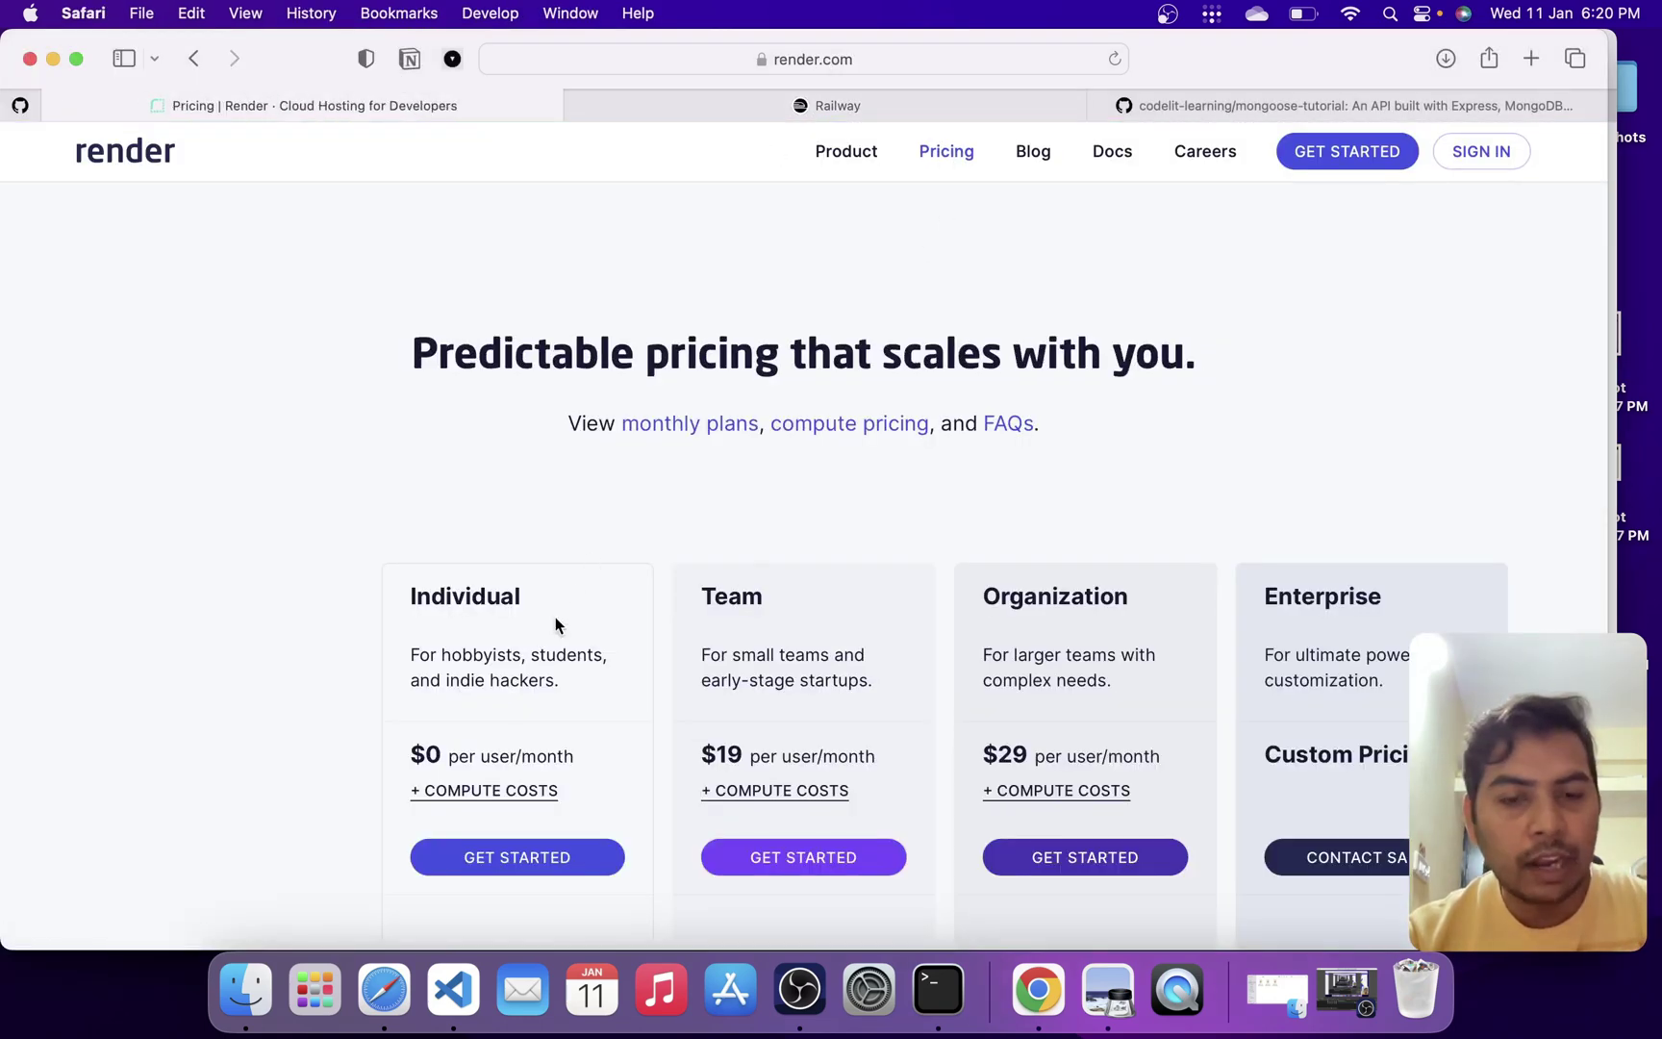
click(827, 105)
click(402, 103)
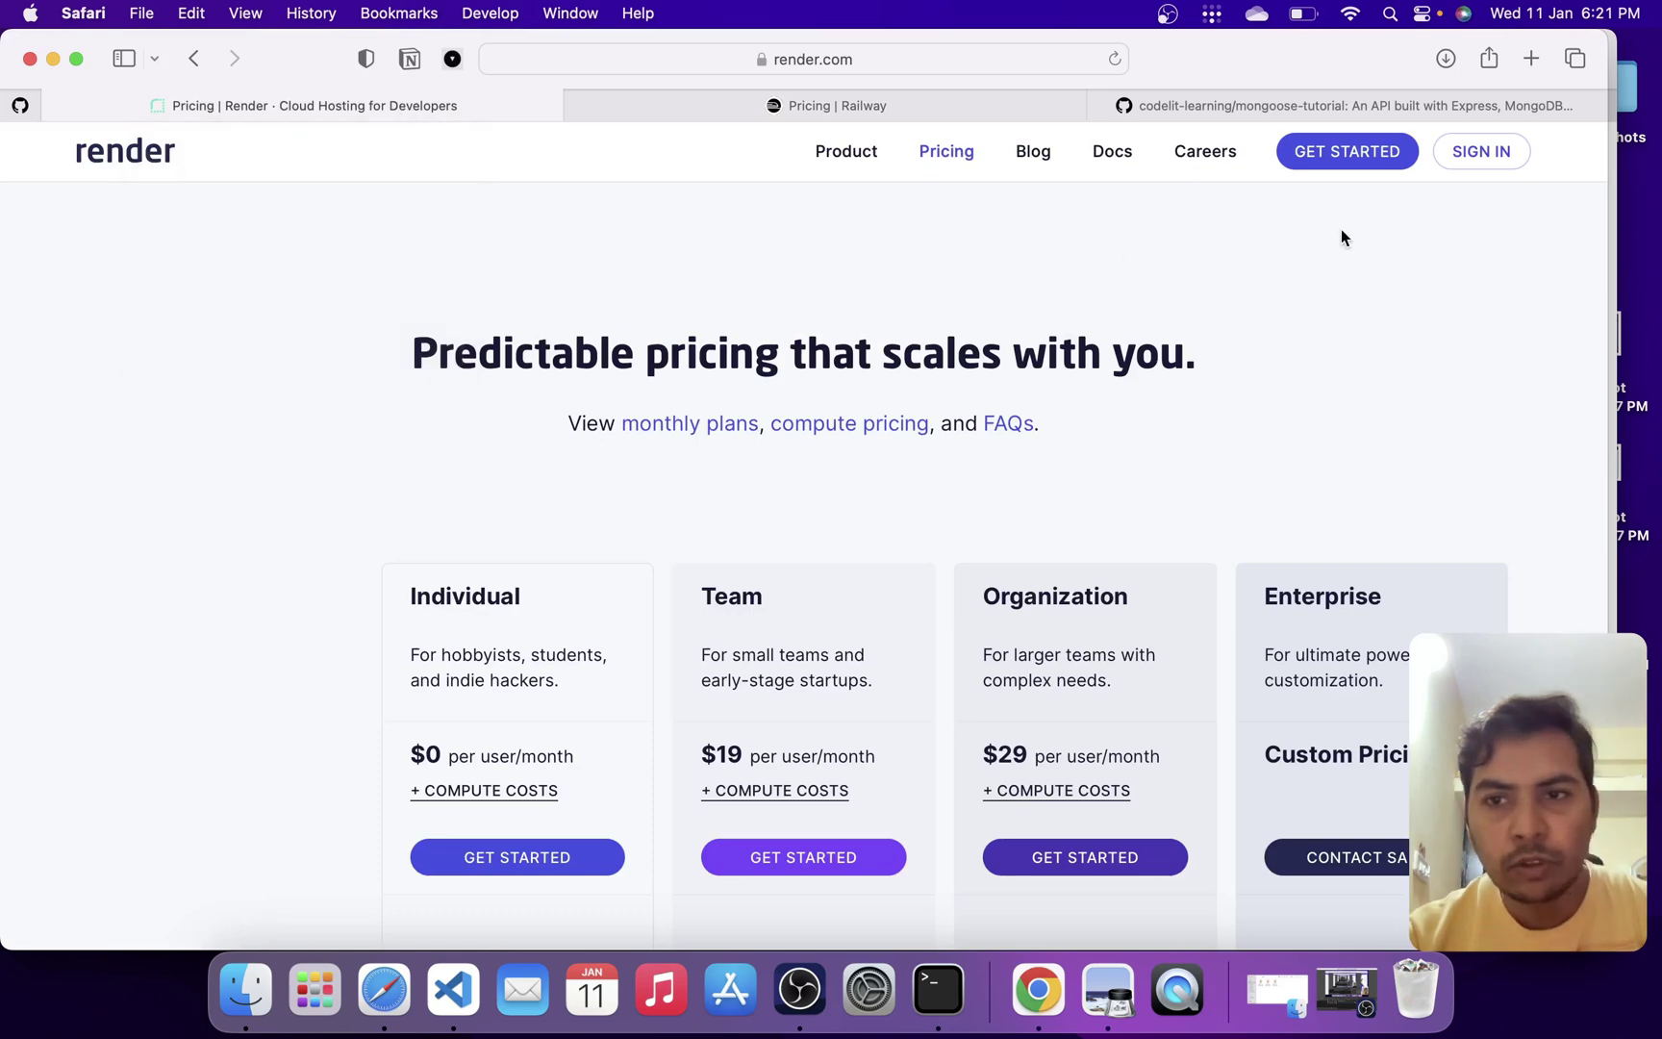
Sign in to Render with GitHub and start a New Web Service, browsing repositories like mongoose-tutorial.
click(1482, 173)
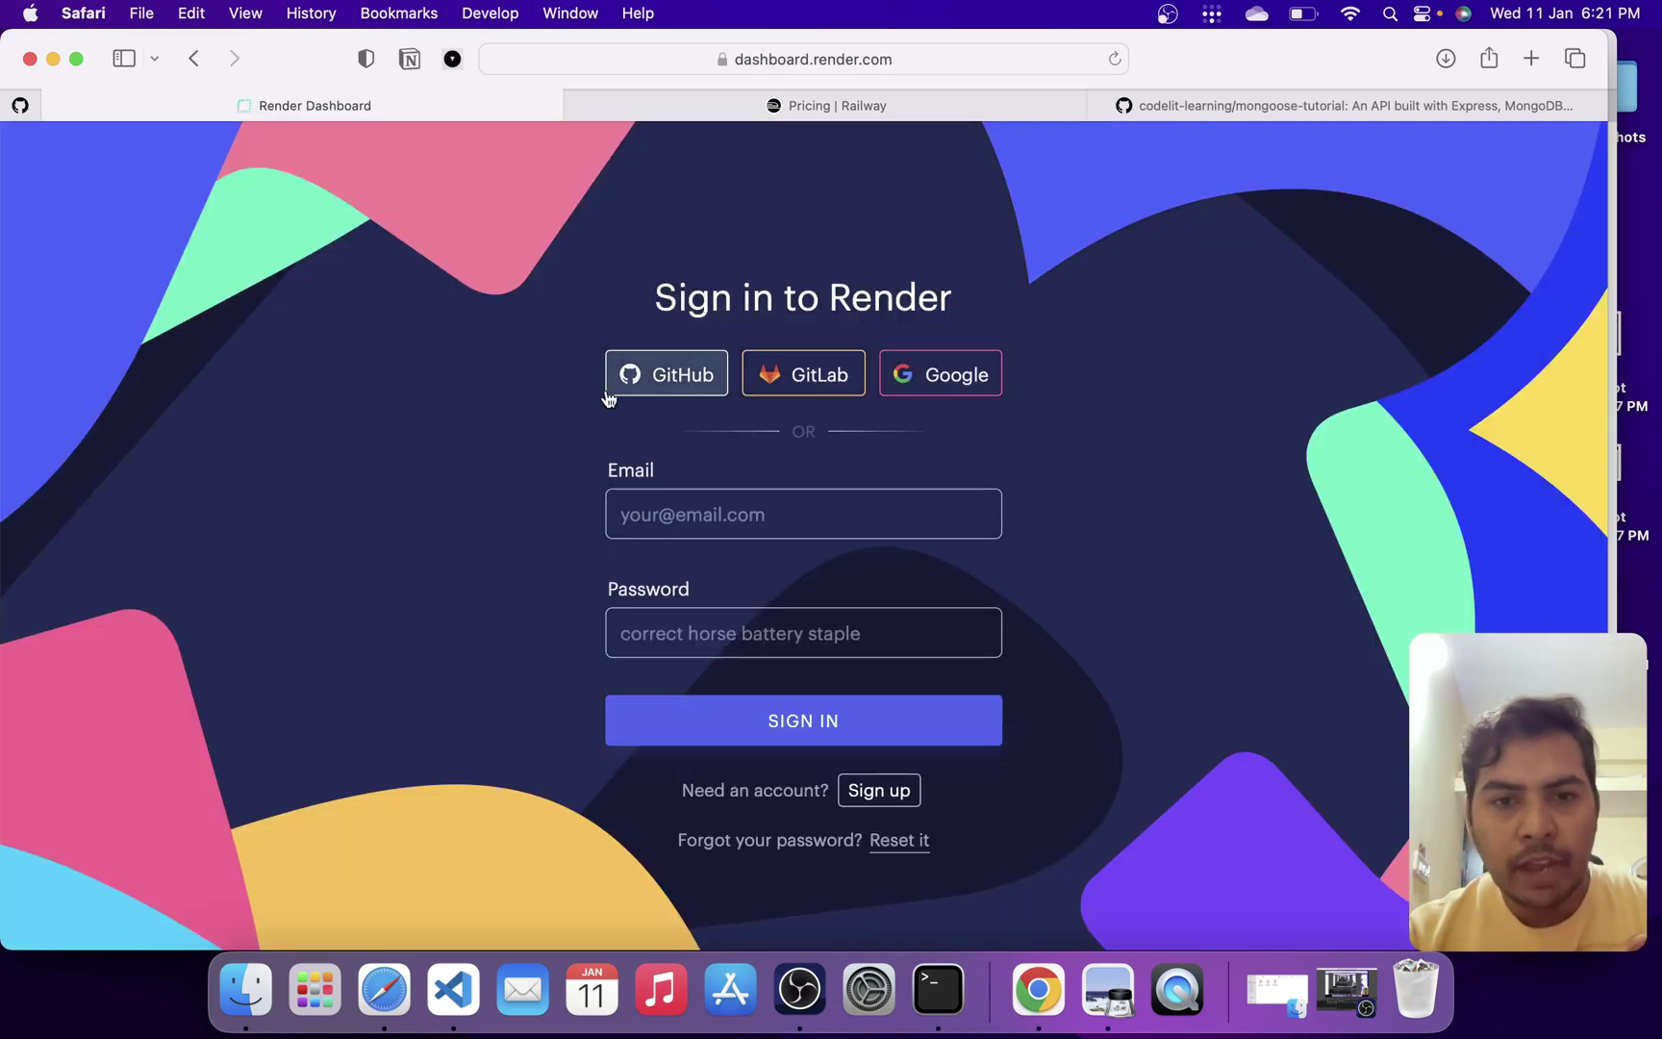
click(684, 383)
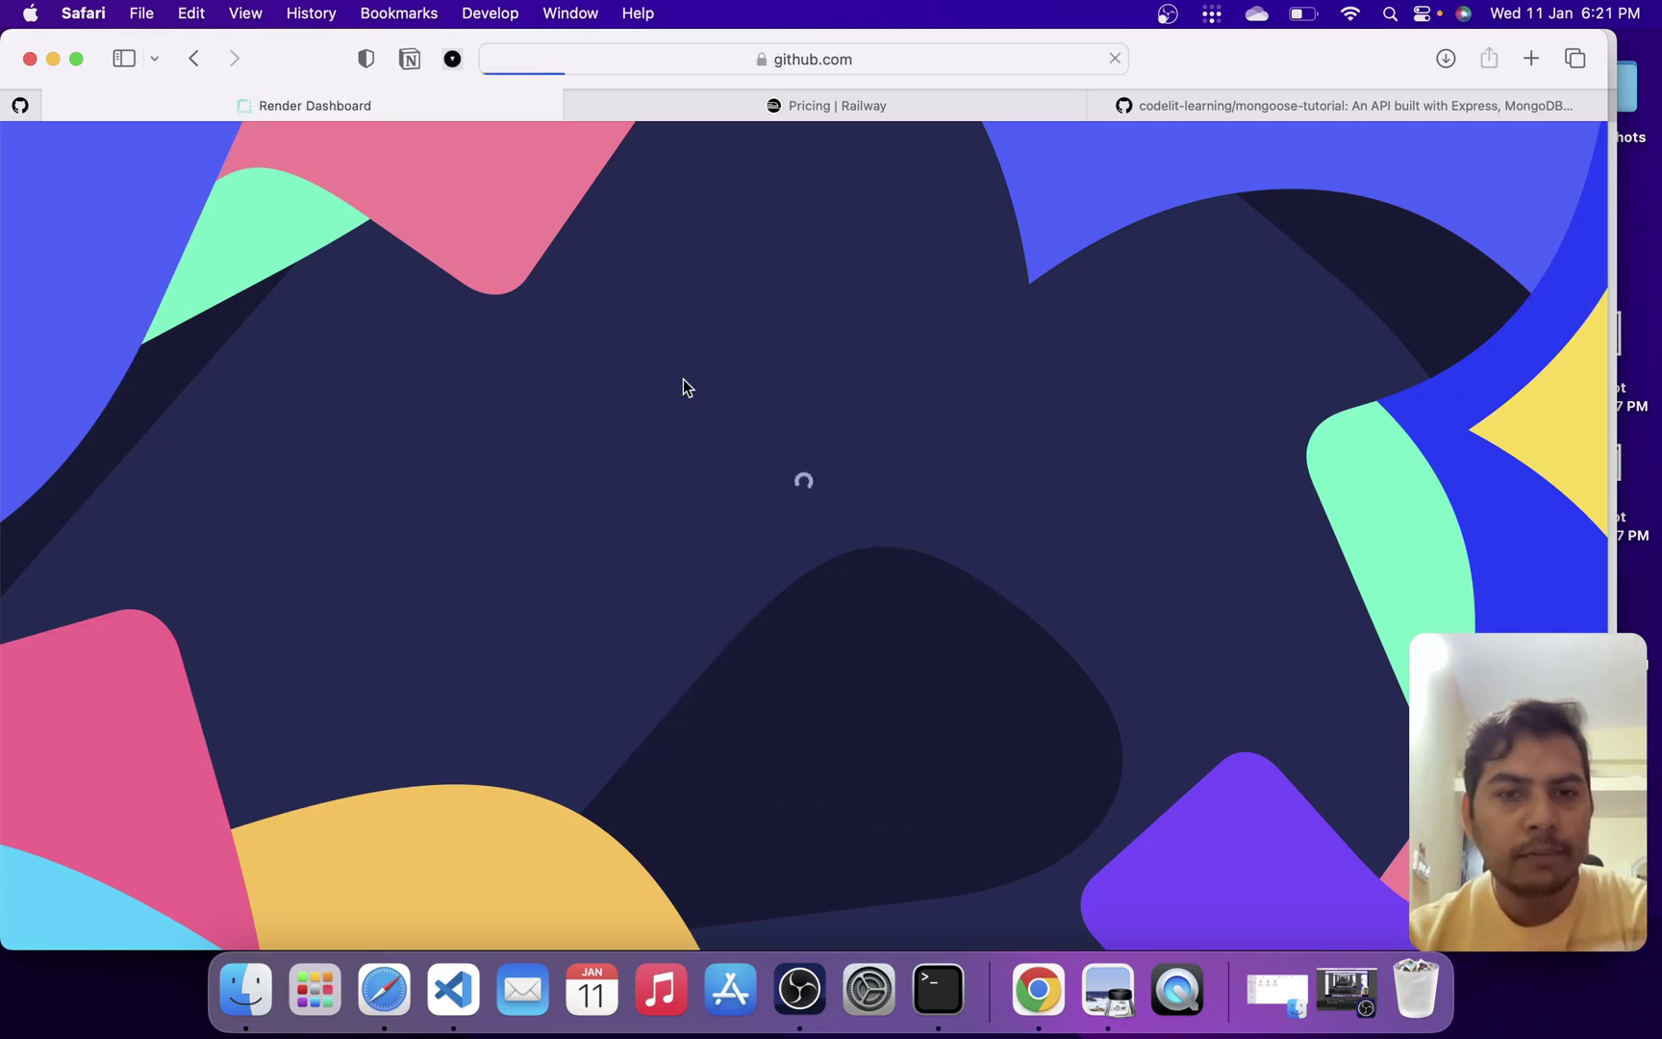
scroll(696, 580, down, 2)
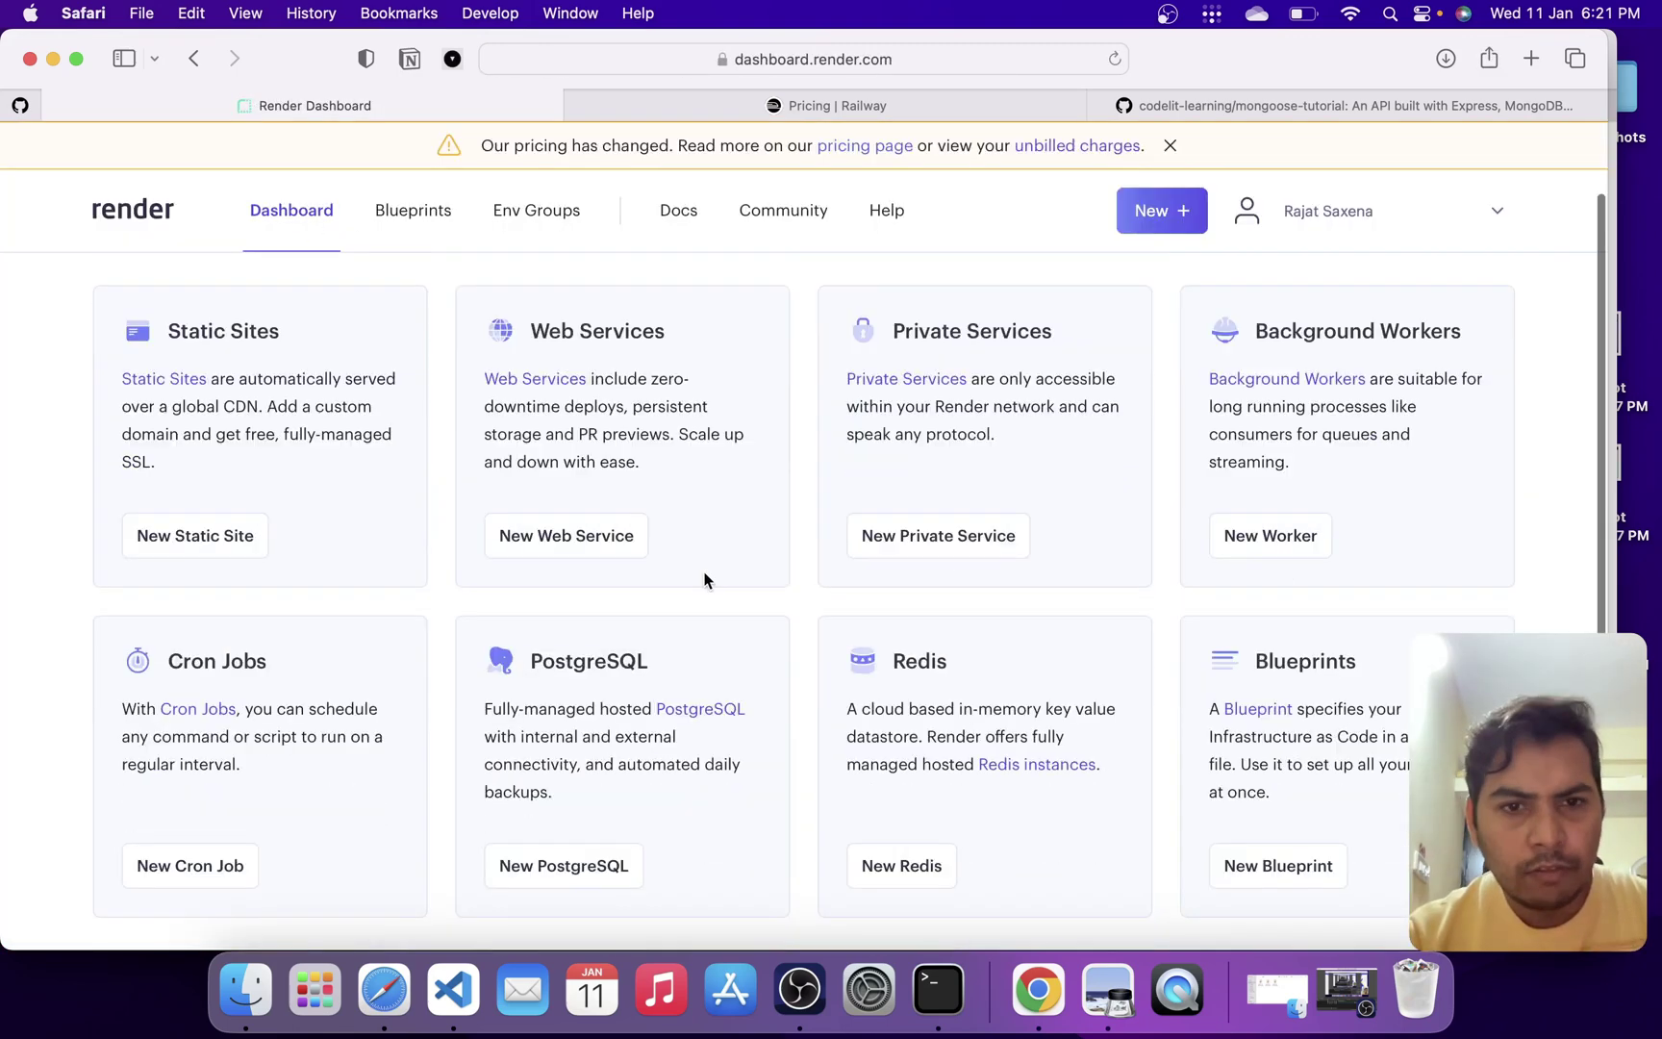
click(612, 553)
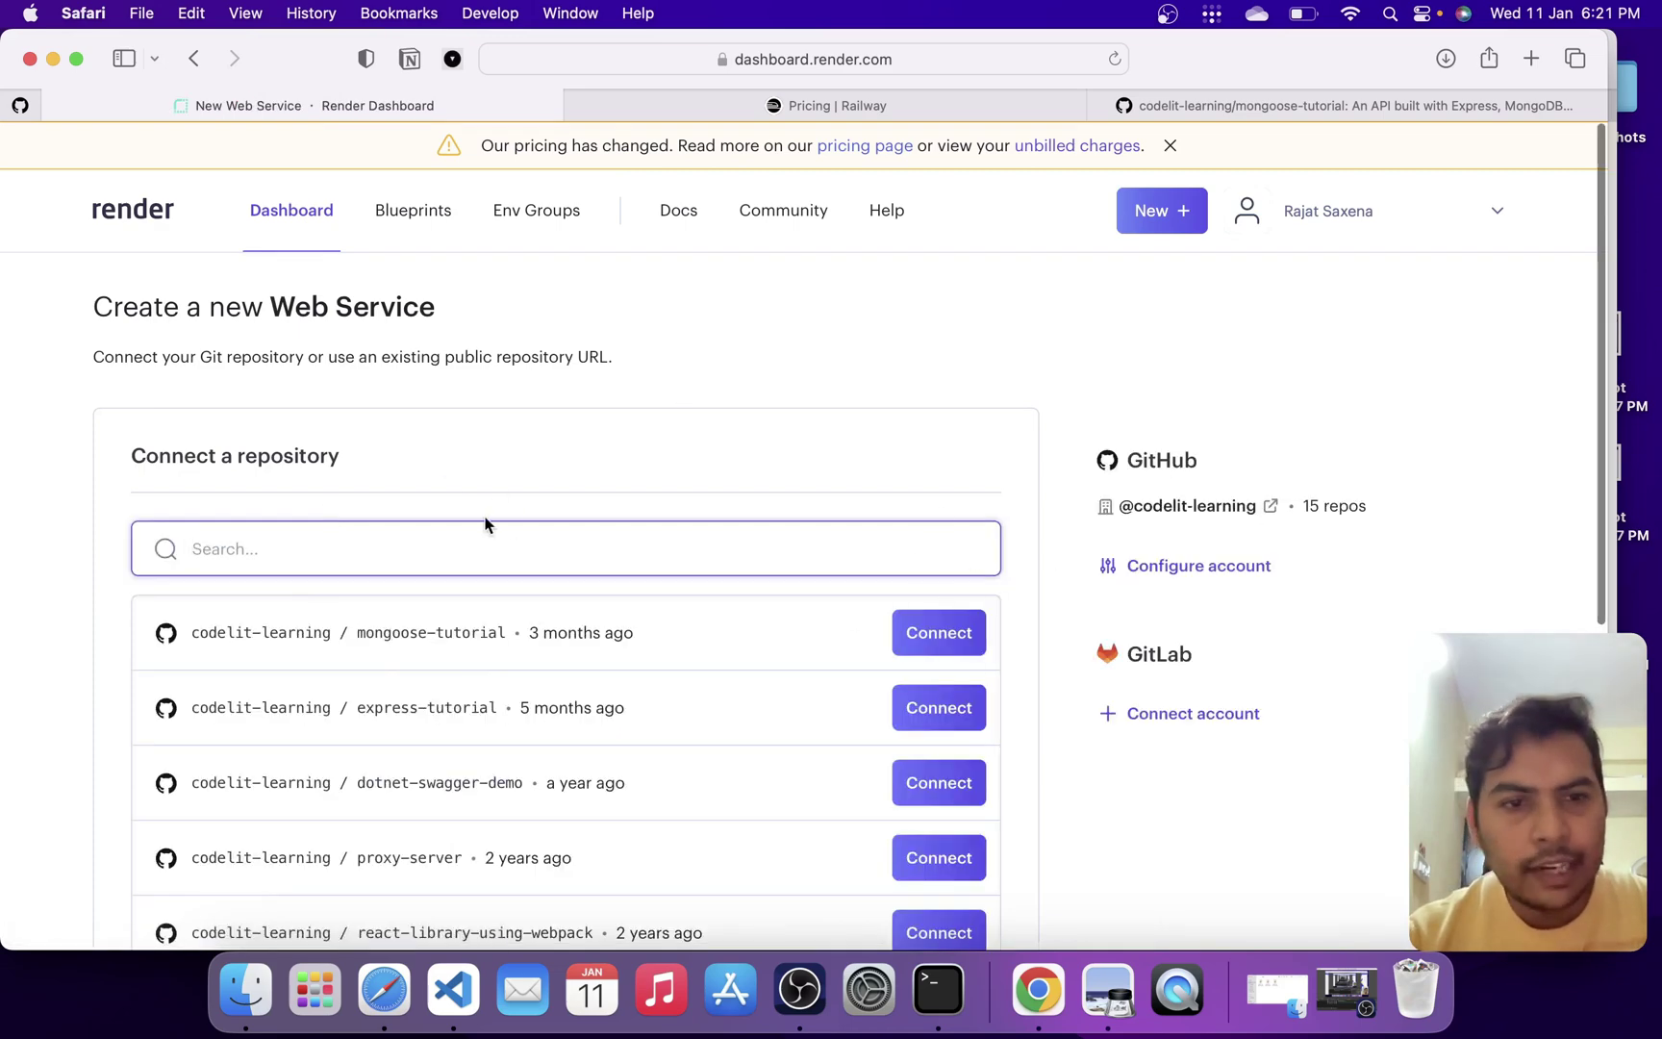
click(285, 520)
scroll(286, 519, down, 3)
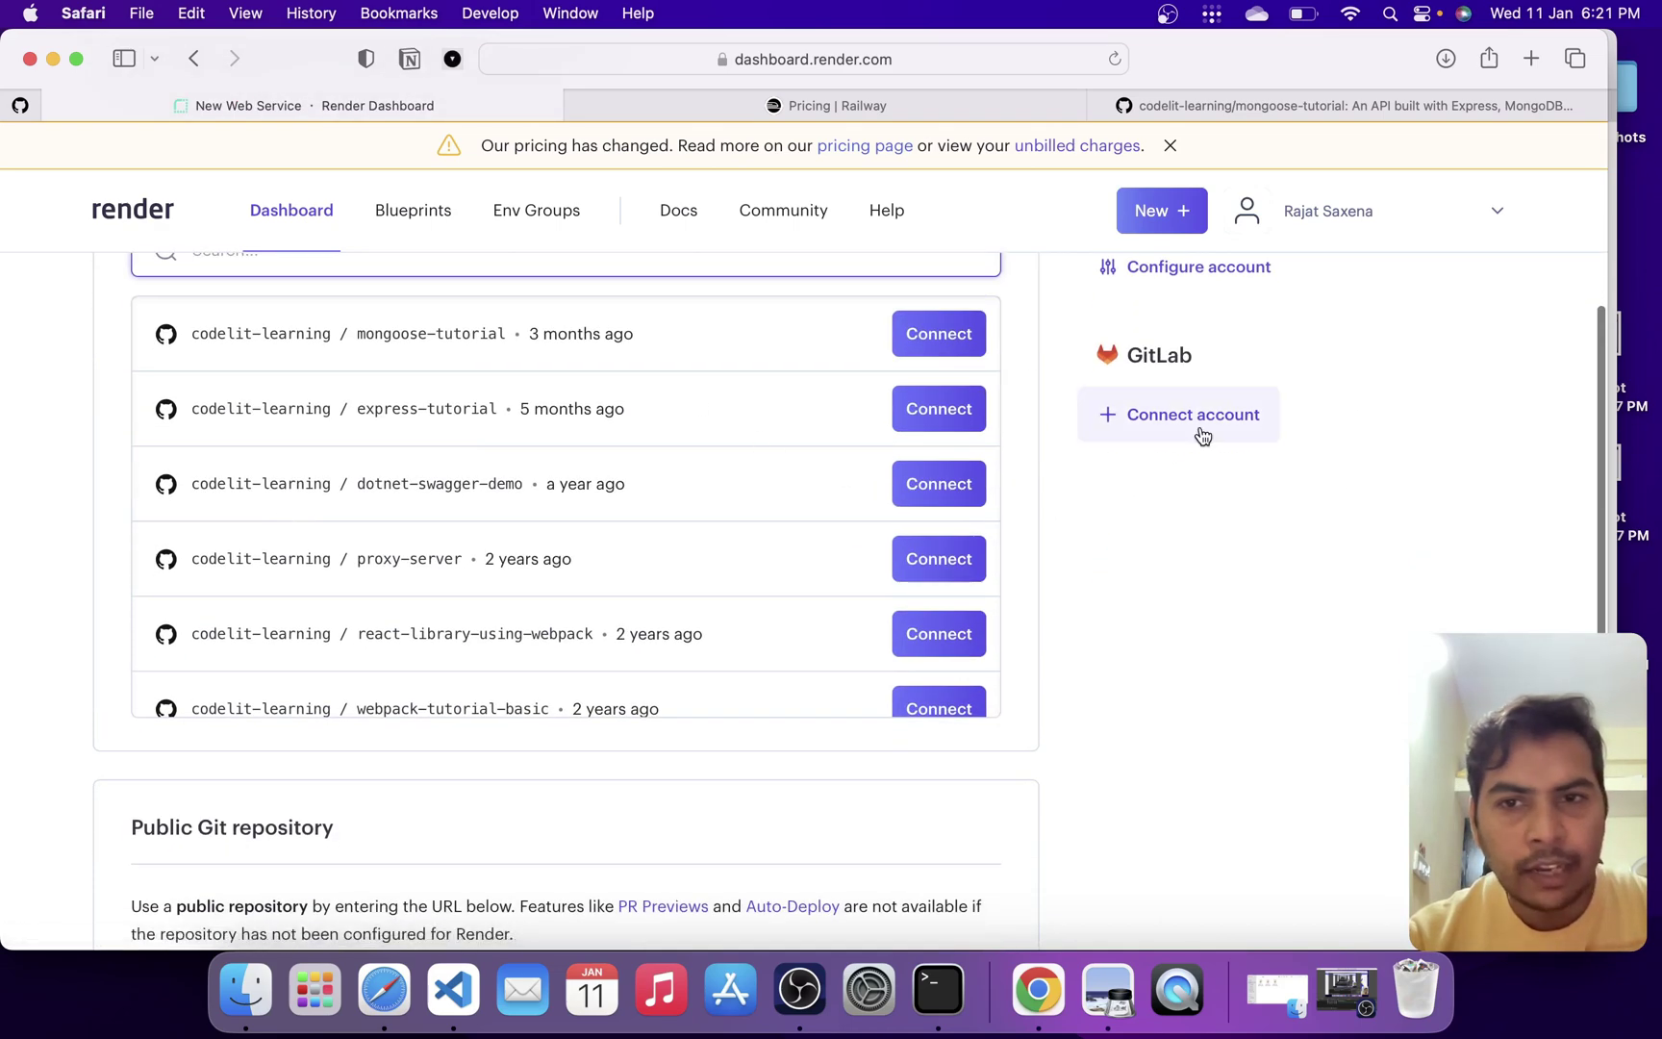
scroll(924, 631, up, 3)
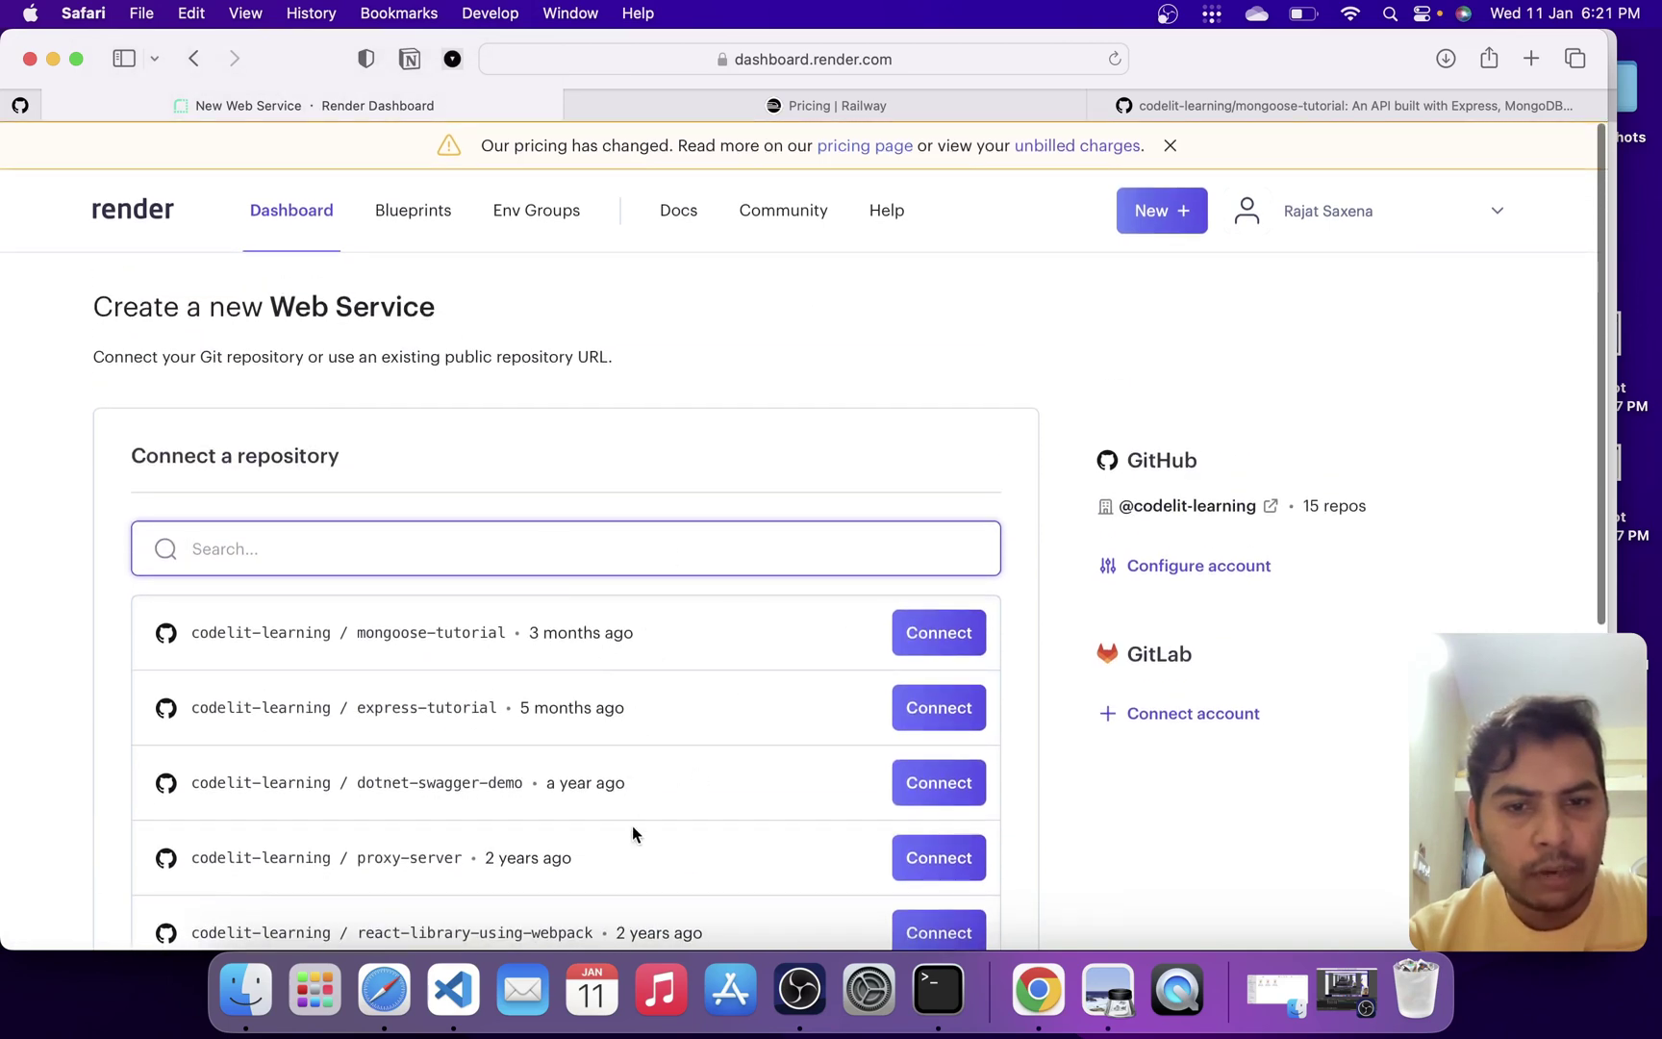
scroll(632, 826, down, 2)
scroll(632, 826, up, 2)
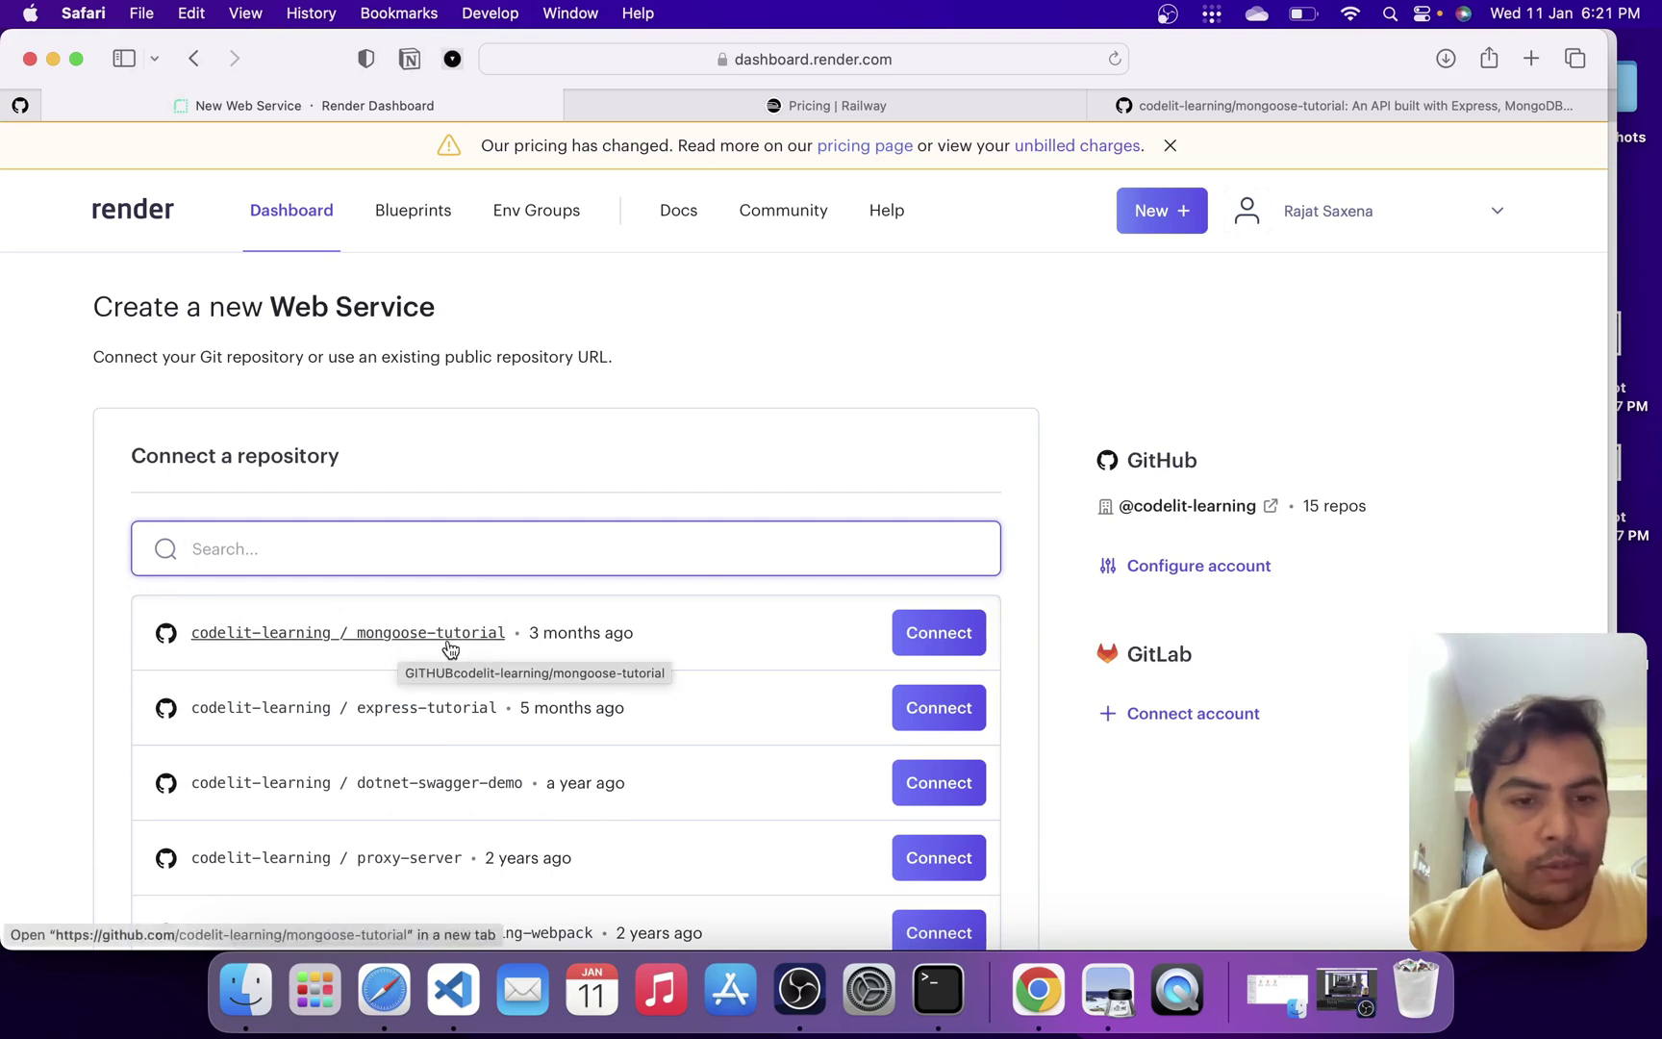
View the mongoose-tutorial repository's files (models, db.js, index.js, package.json) on GitHub.
click(1284, 109)
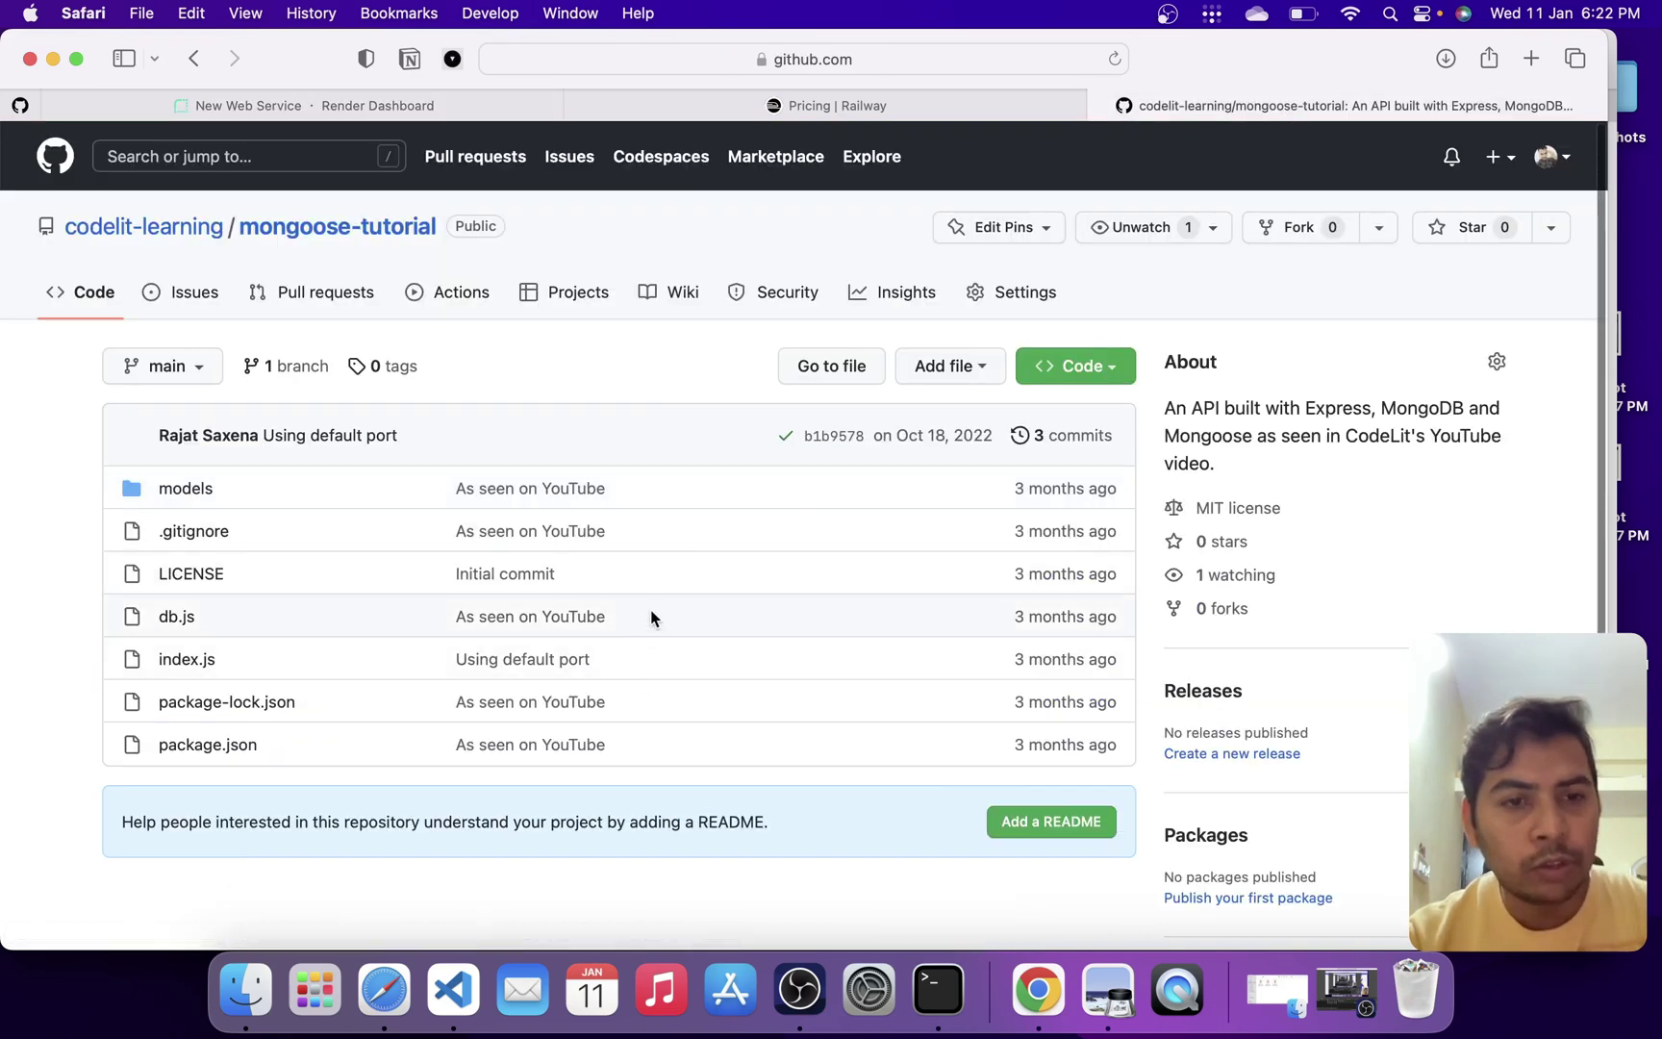
click(924, 60)
click(1290, 317)
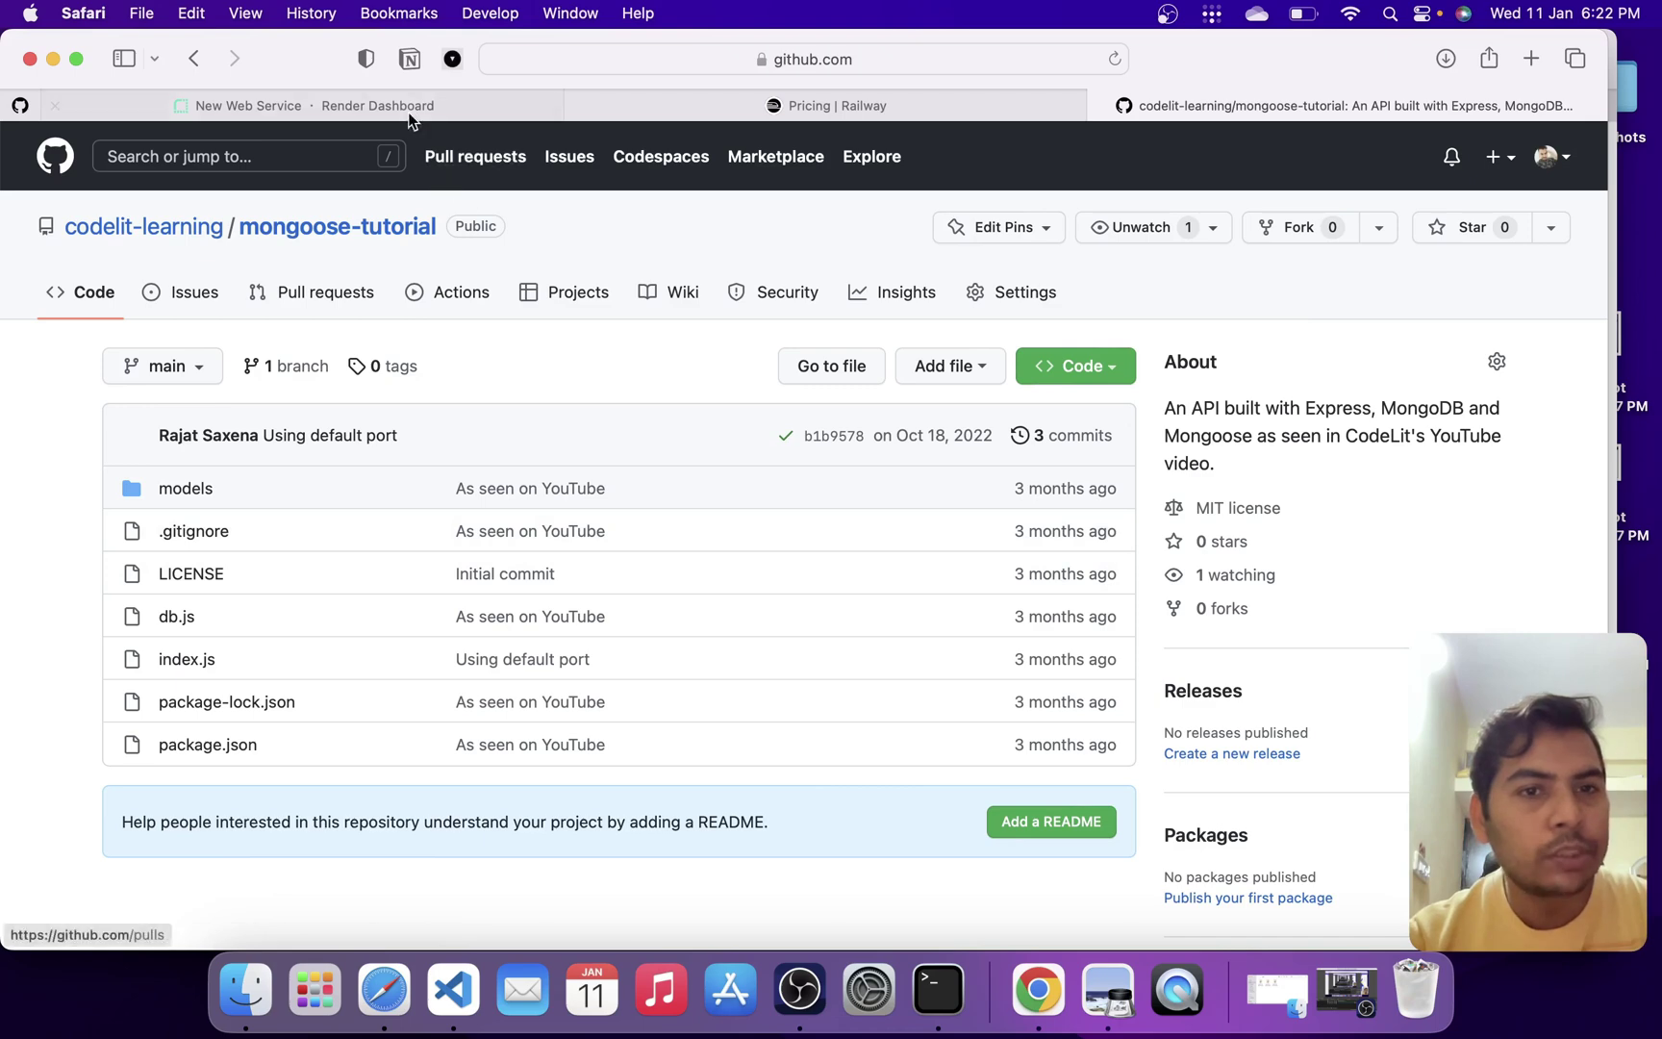
Connect mongoose-tutorial, enter the service name, and choose the Singapore (Southeast Asia) region.
mouse_move(405, 103)
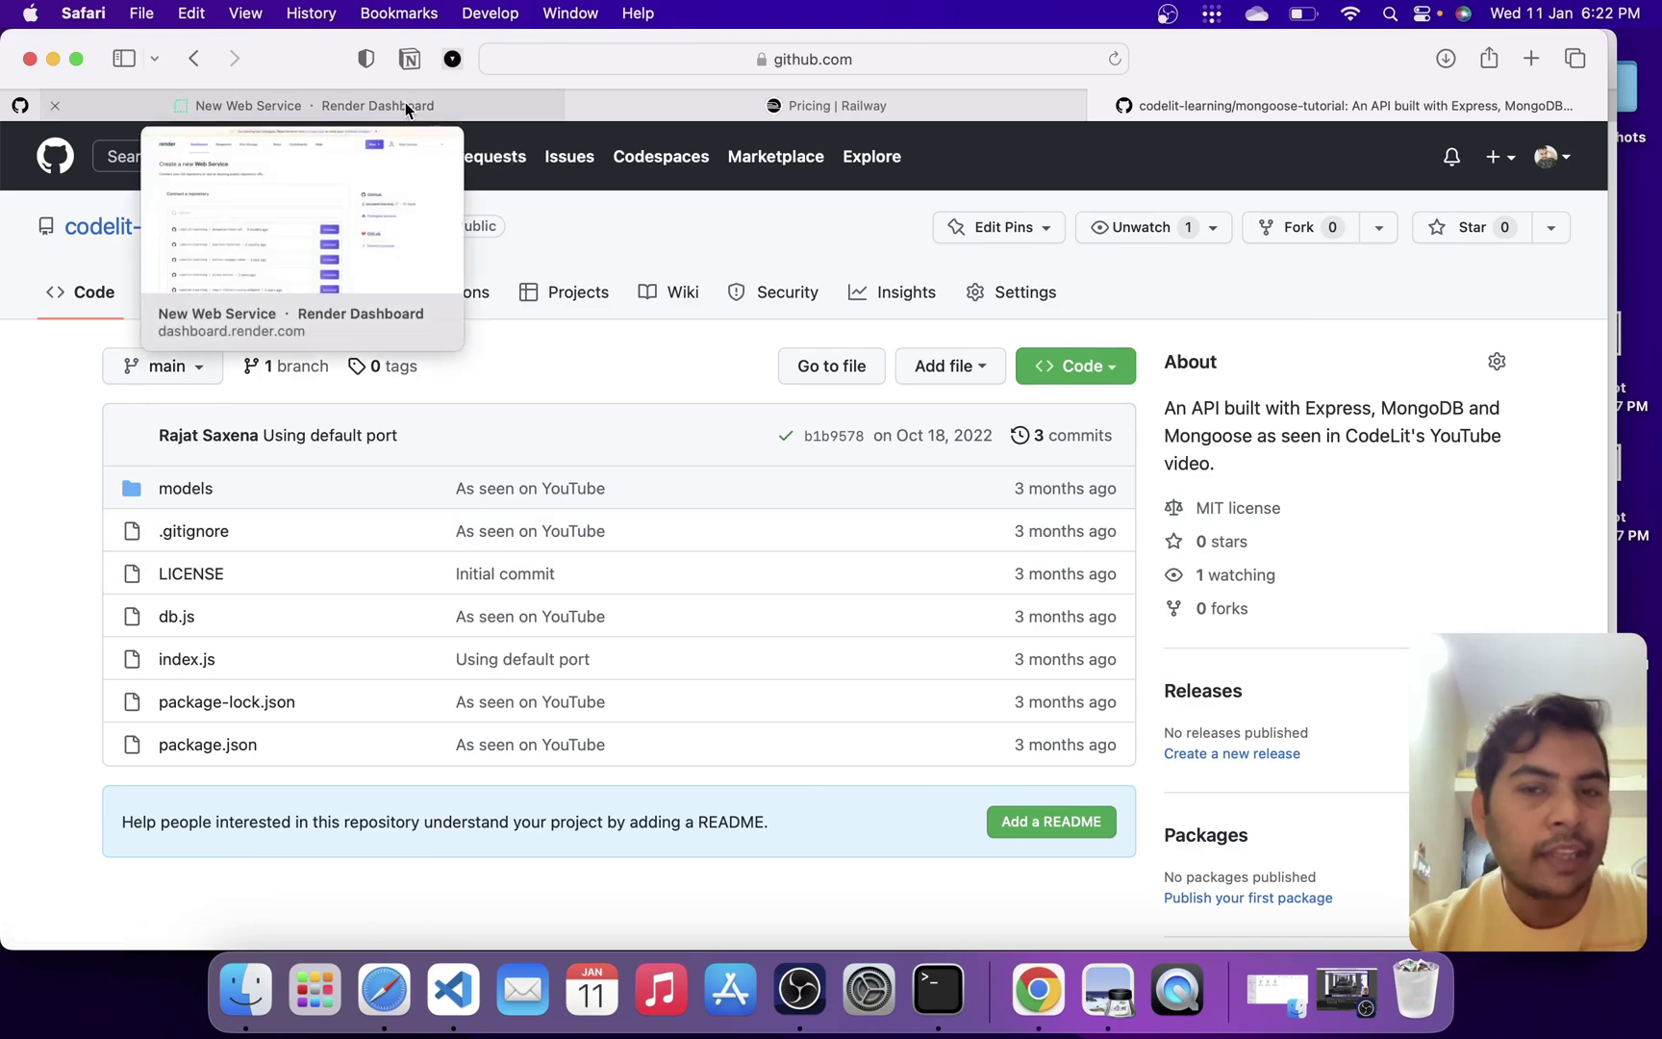
click(458, 102)
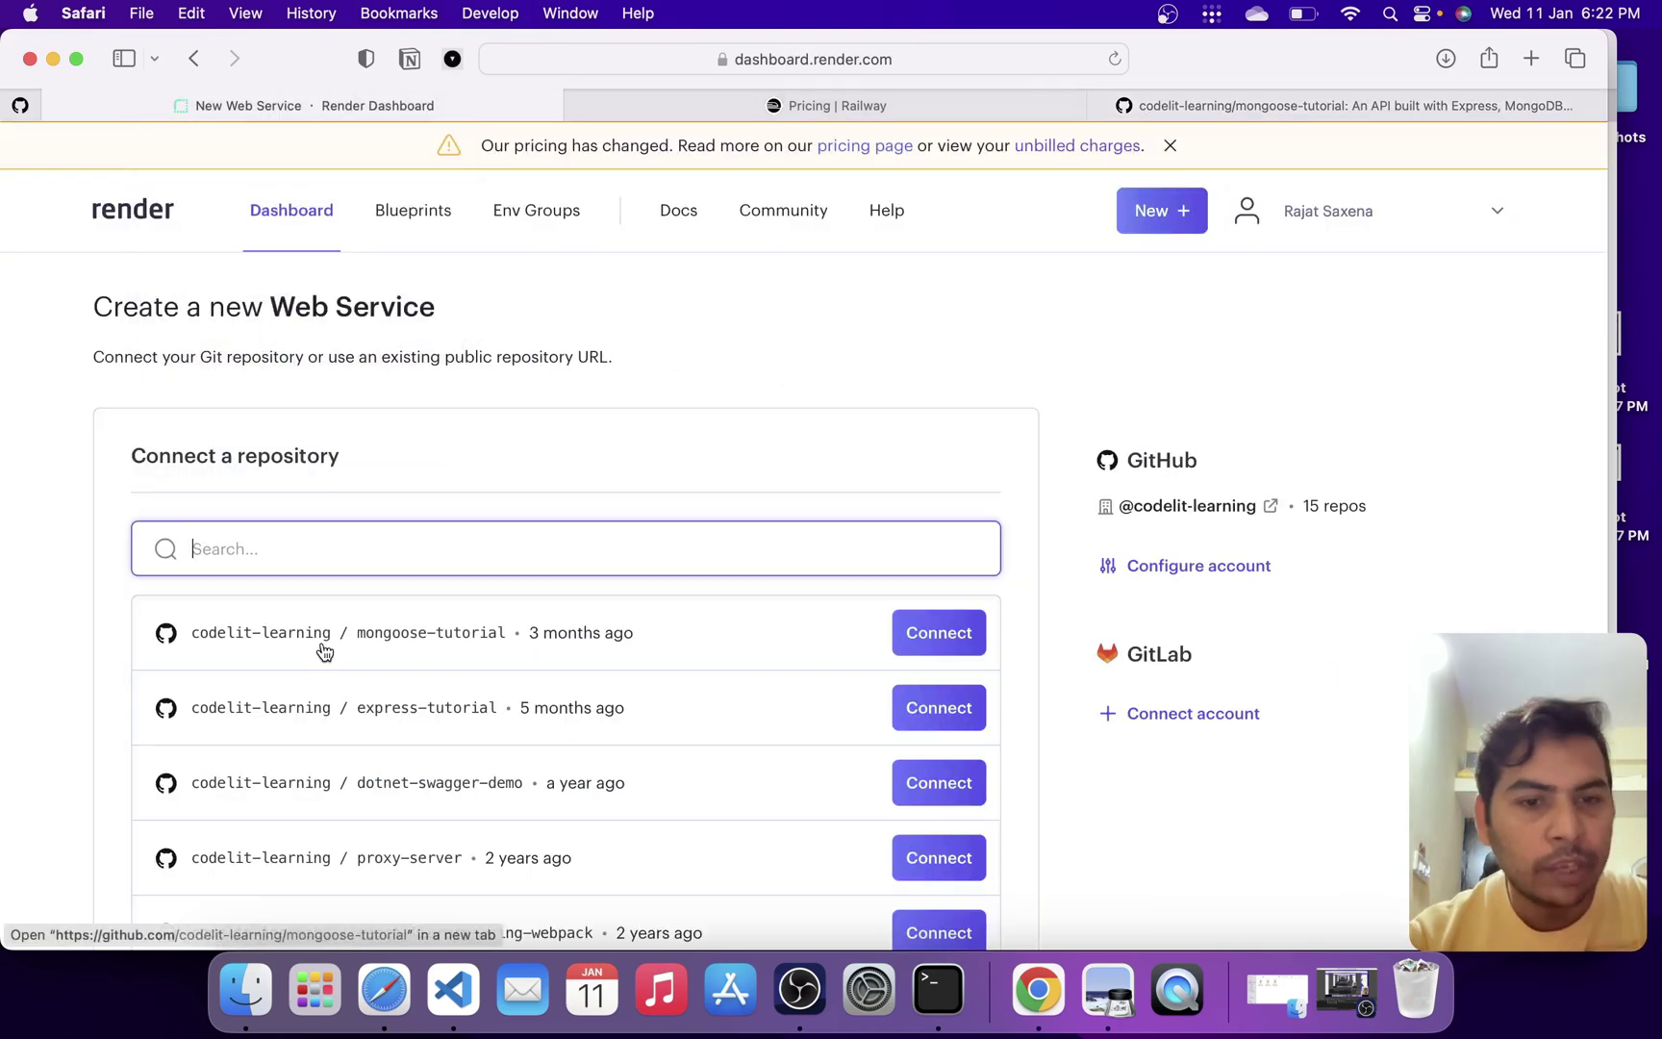
click(958, 642)
click(644, 427)
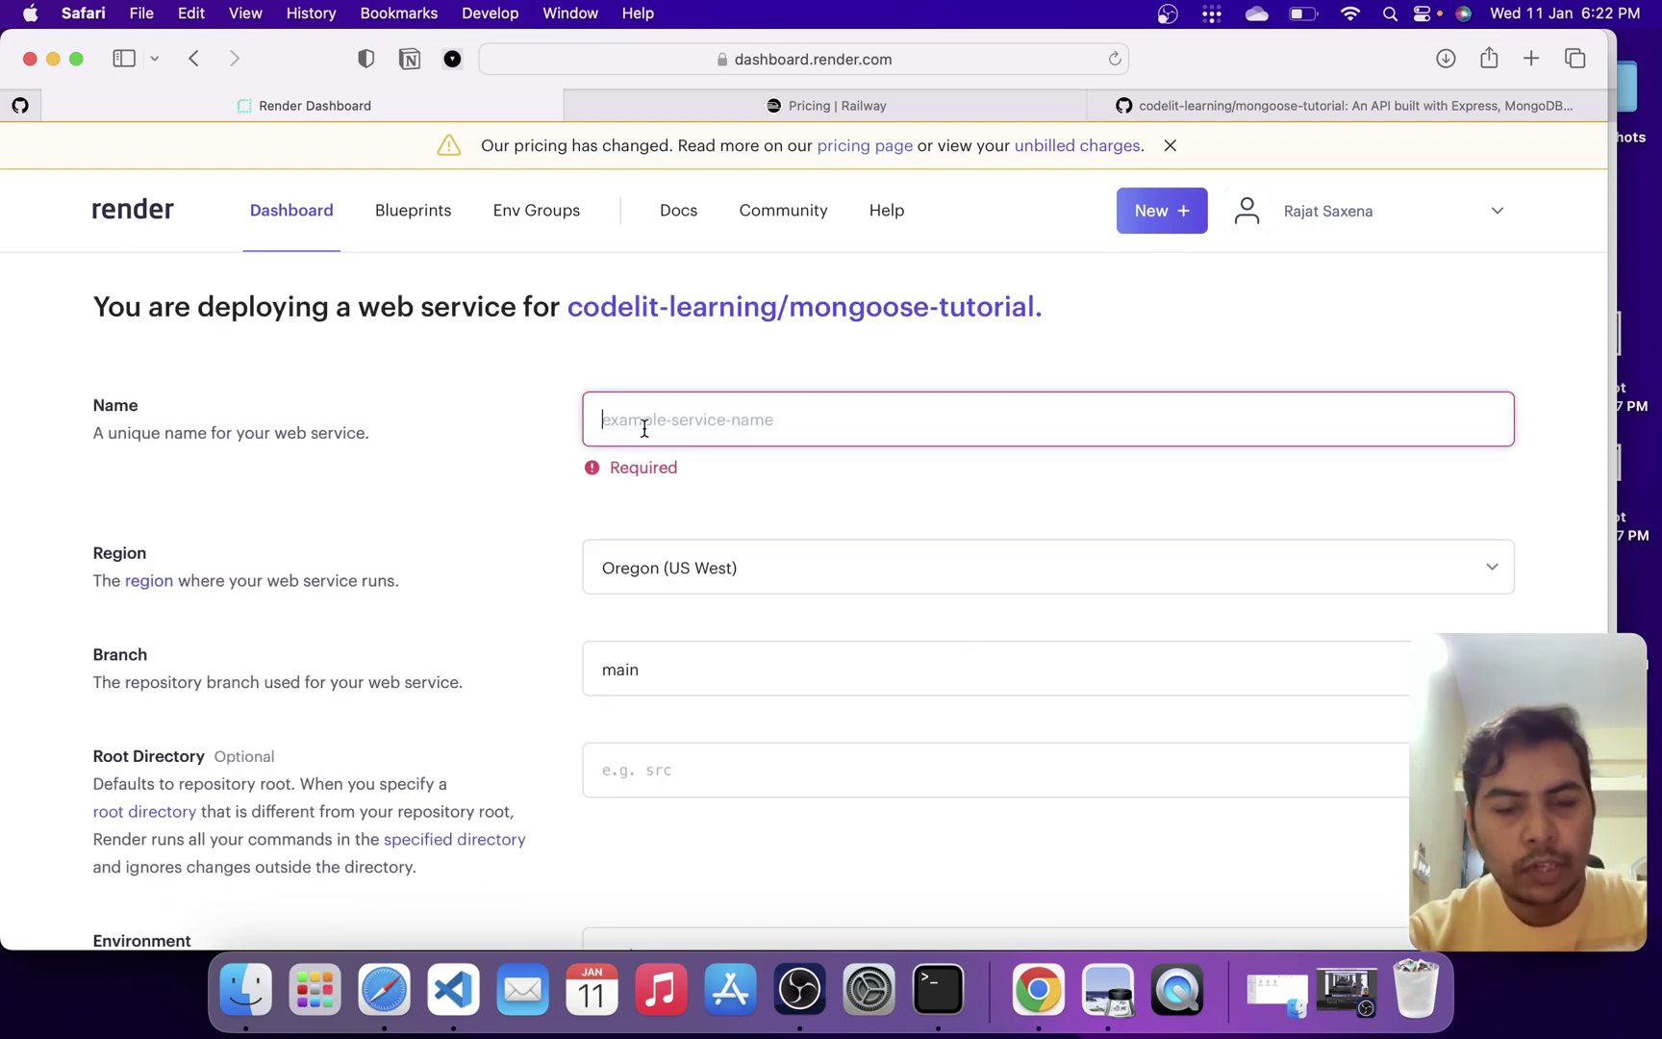
text(mon)
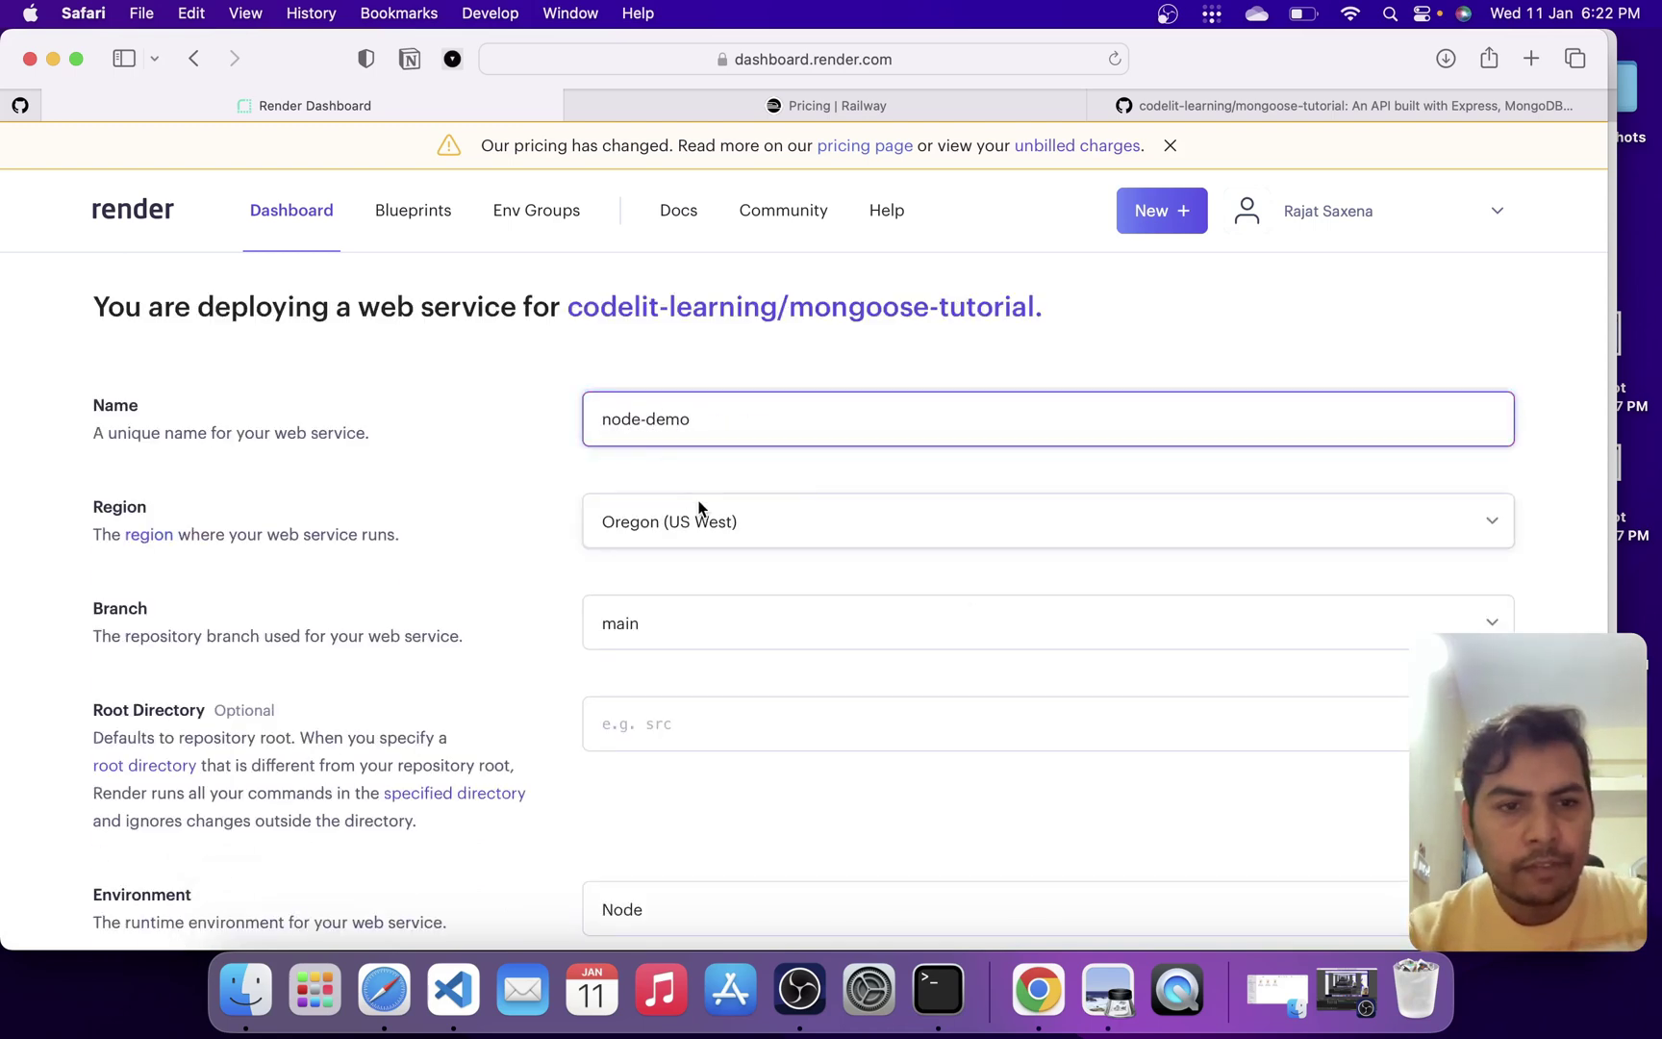
click(823, 511)
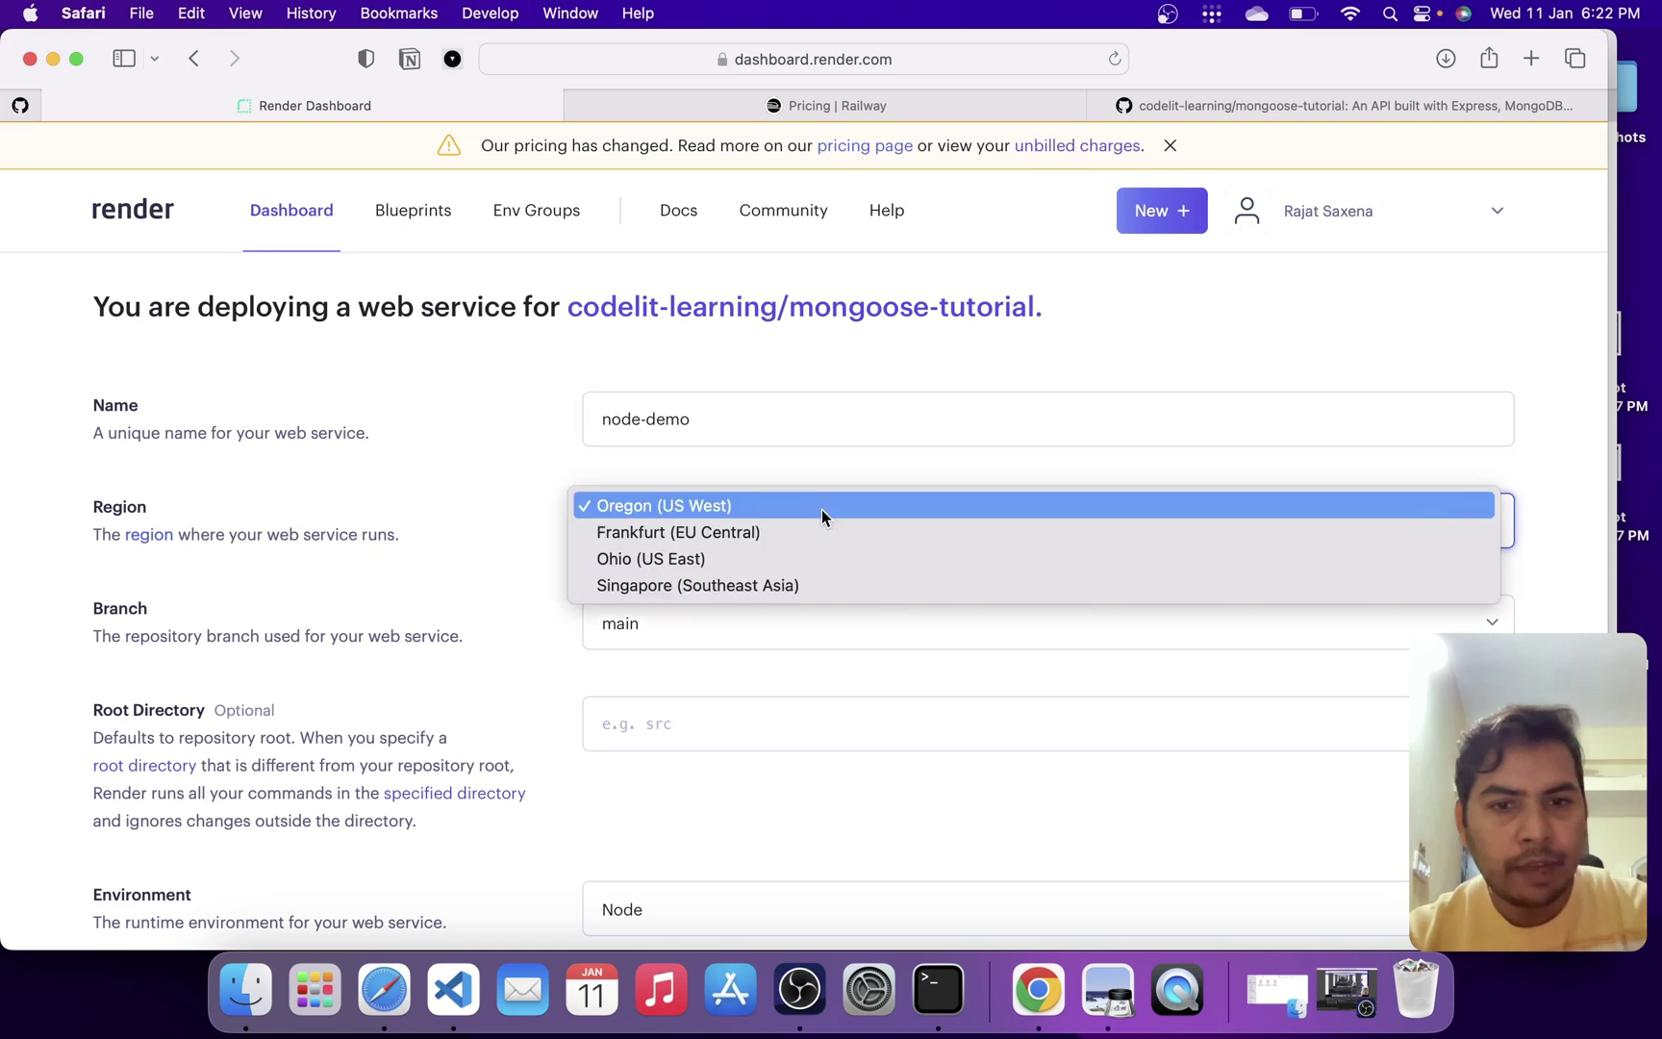
click(802, 585)
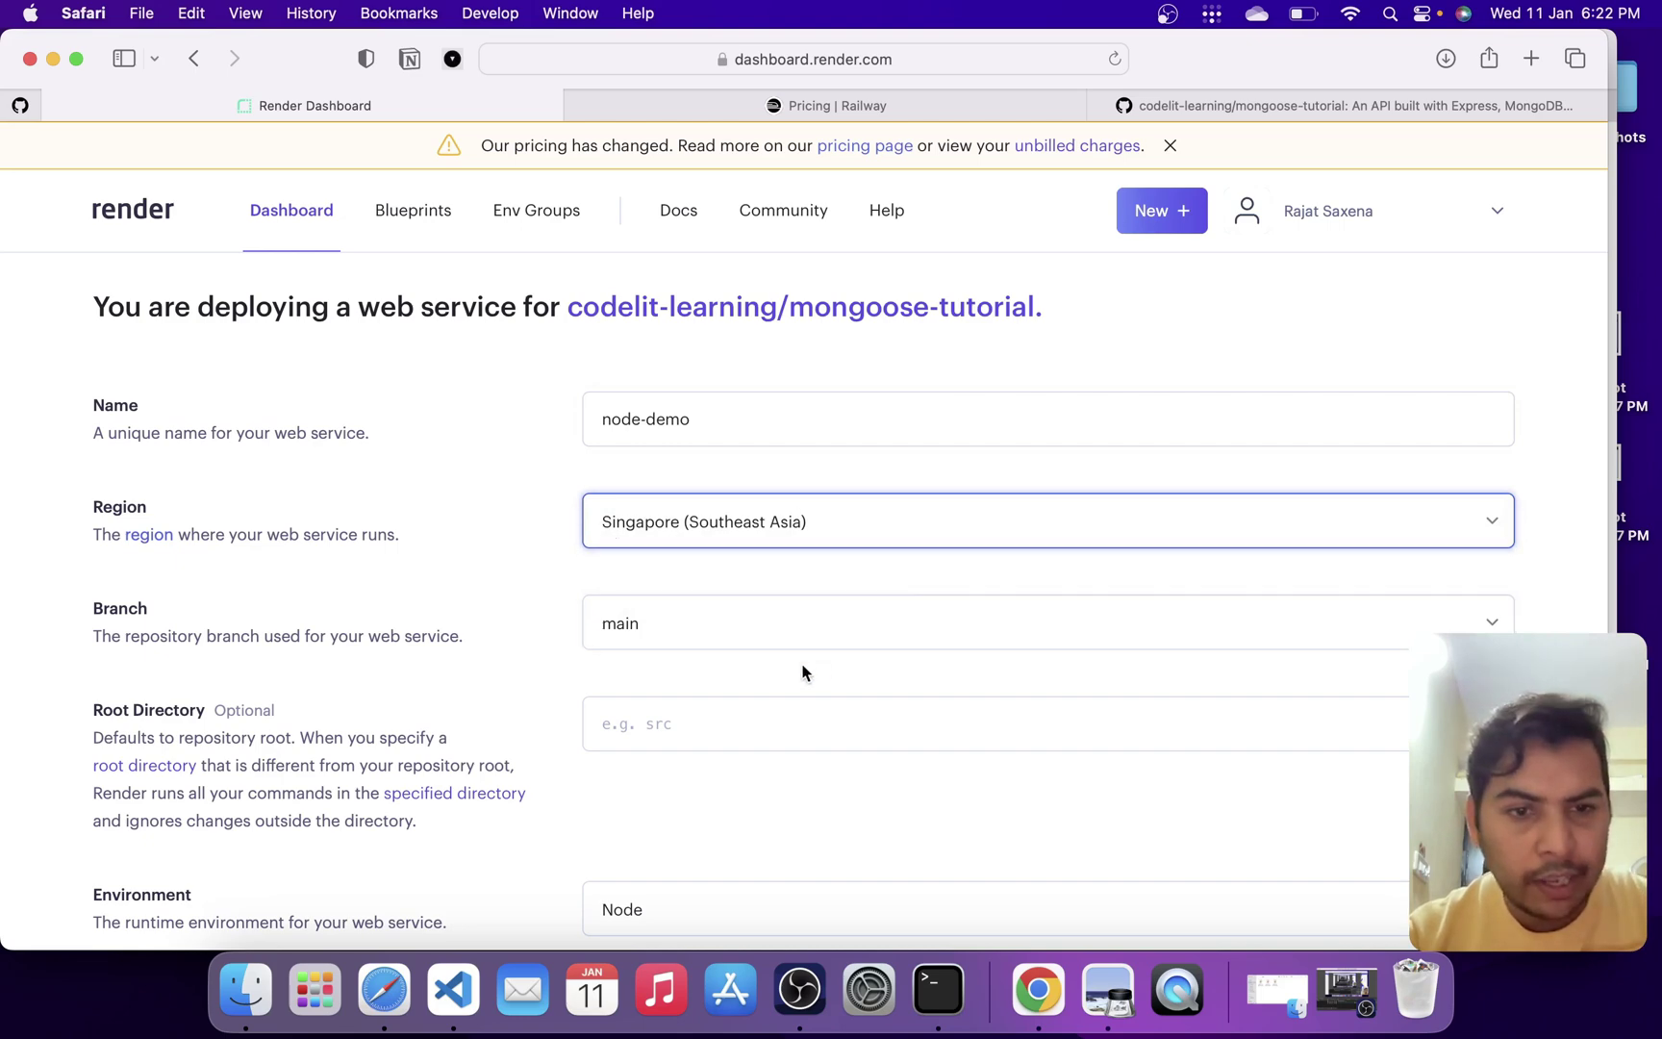
Confirm the repository branch on GitHub, then set the start command to 'yarn dev'.
click(1194, 114)
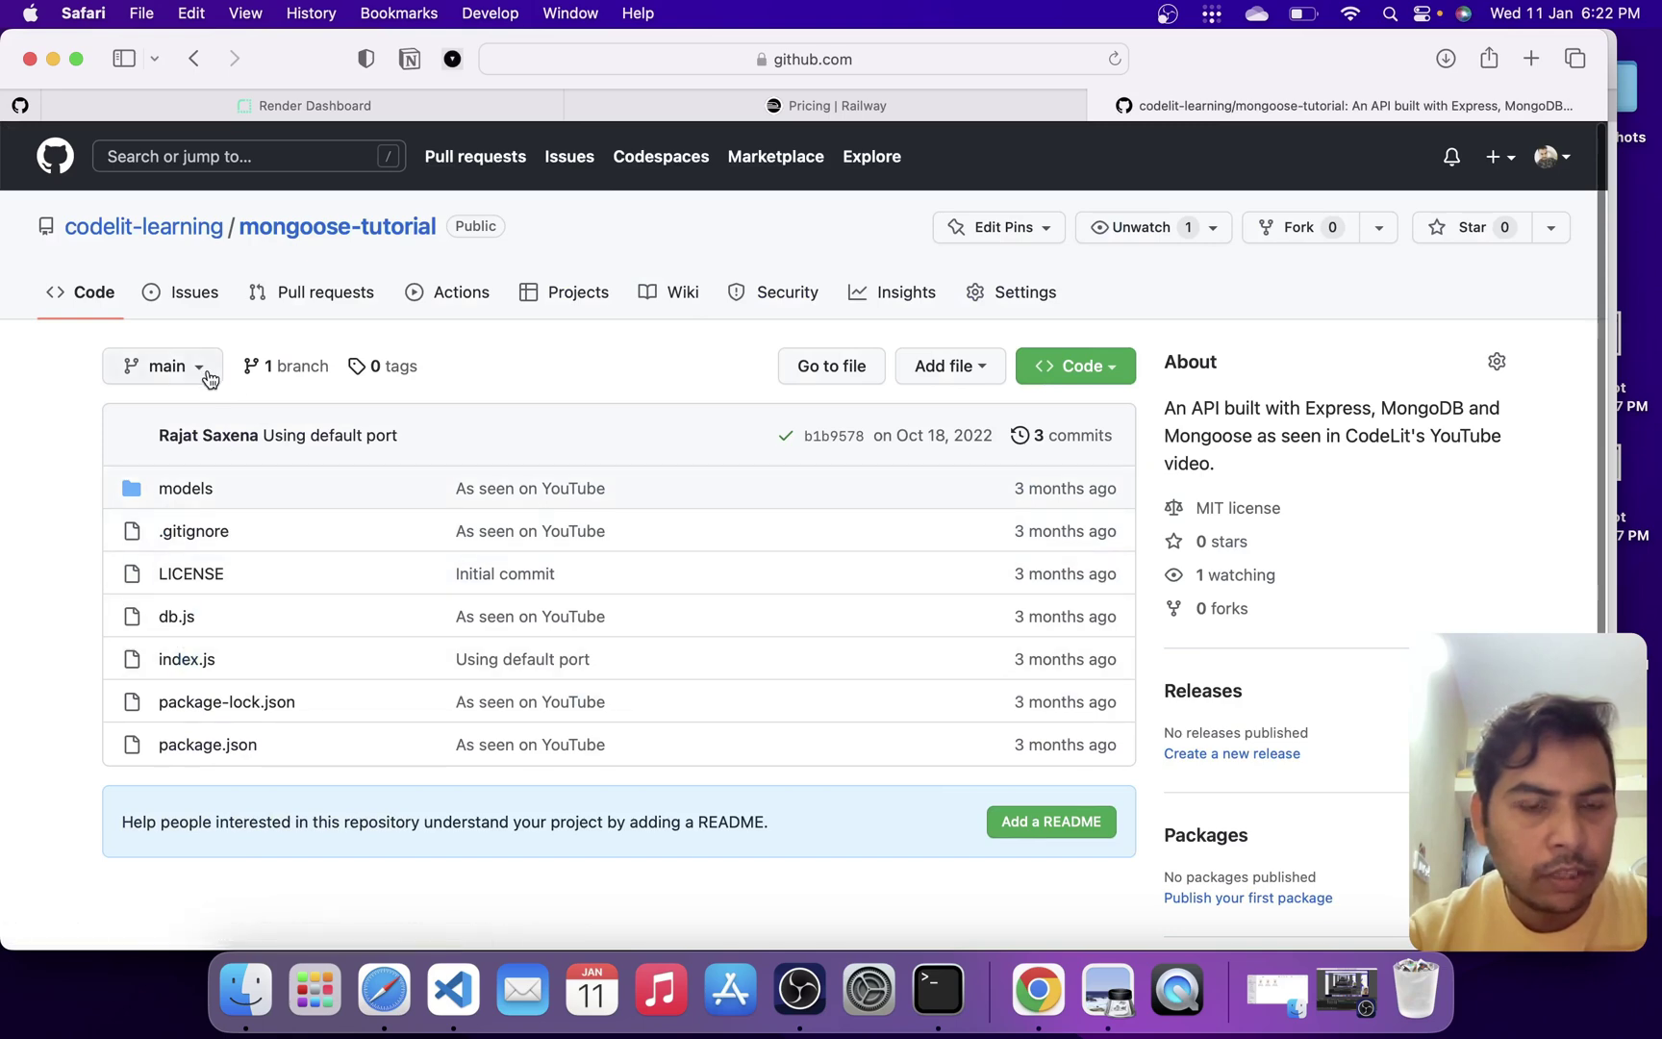
click(239, 113)
scroll(648, 813, down, 3)
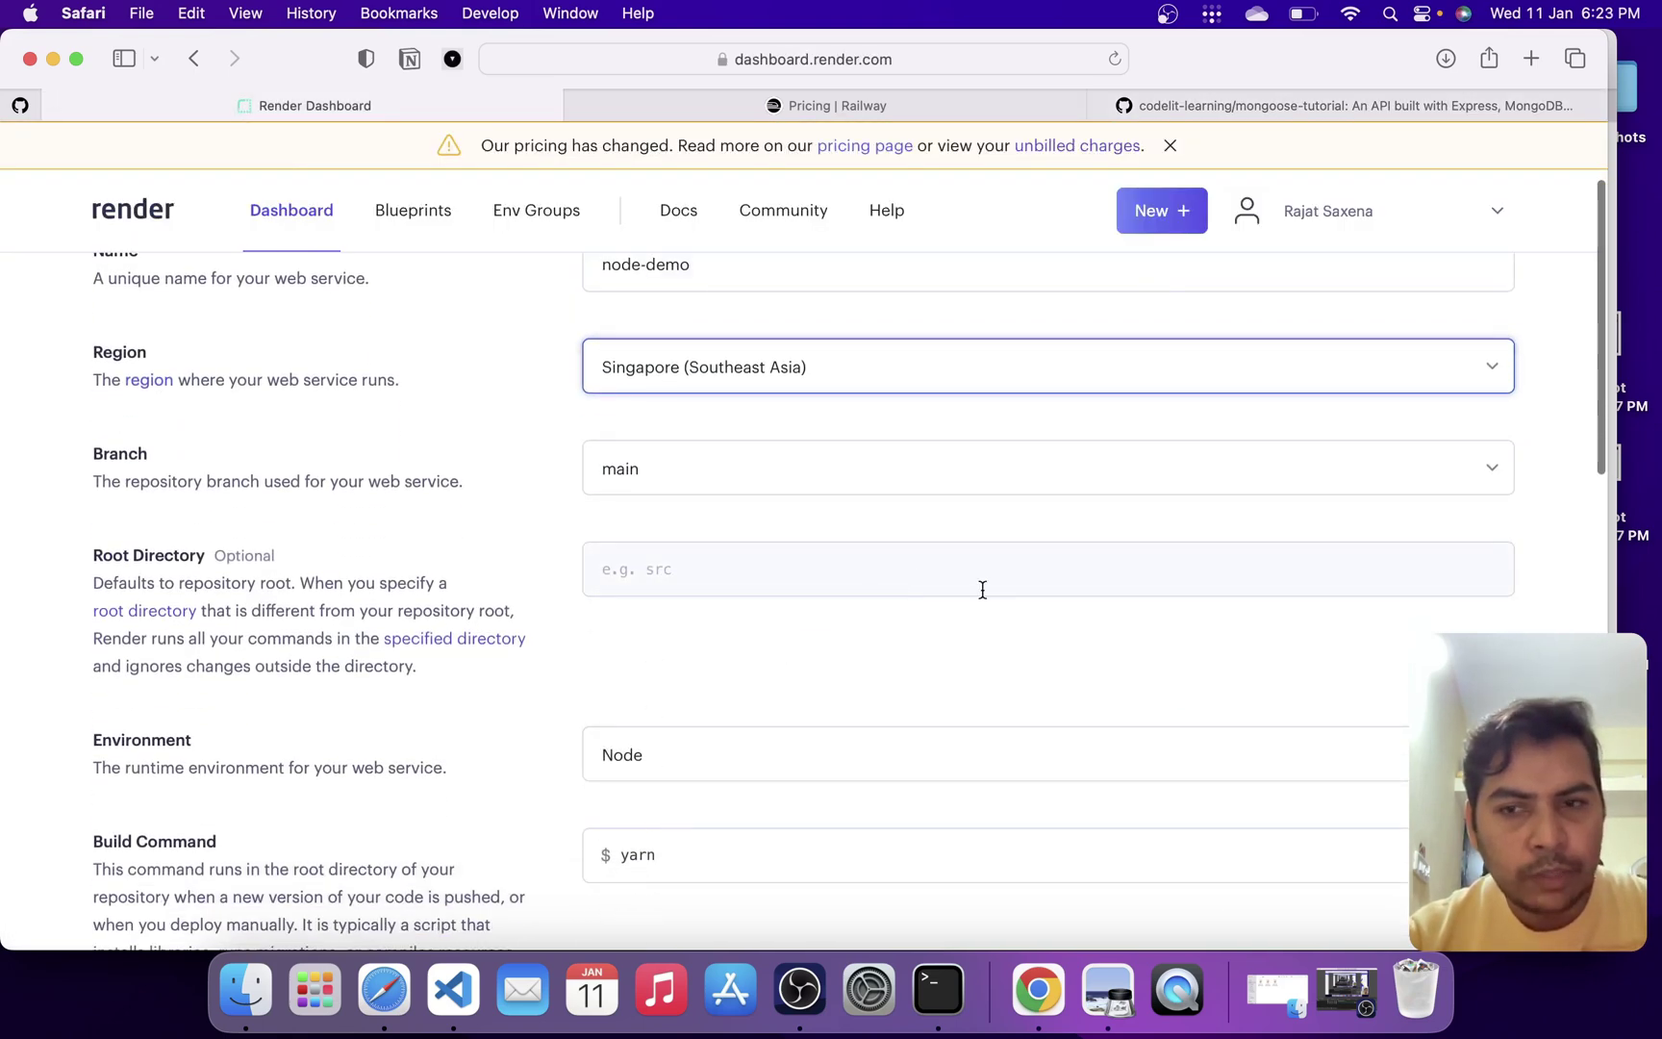
scroll(1225, 693, down, 6)
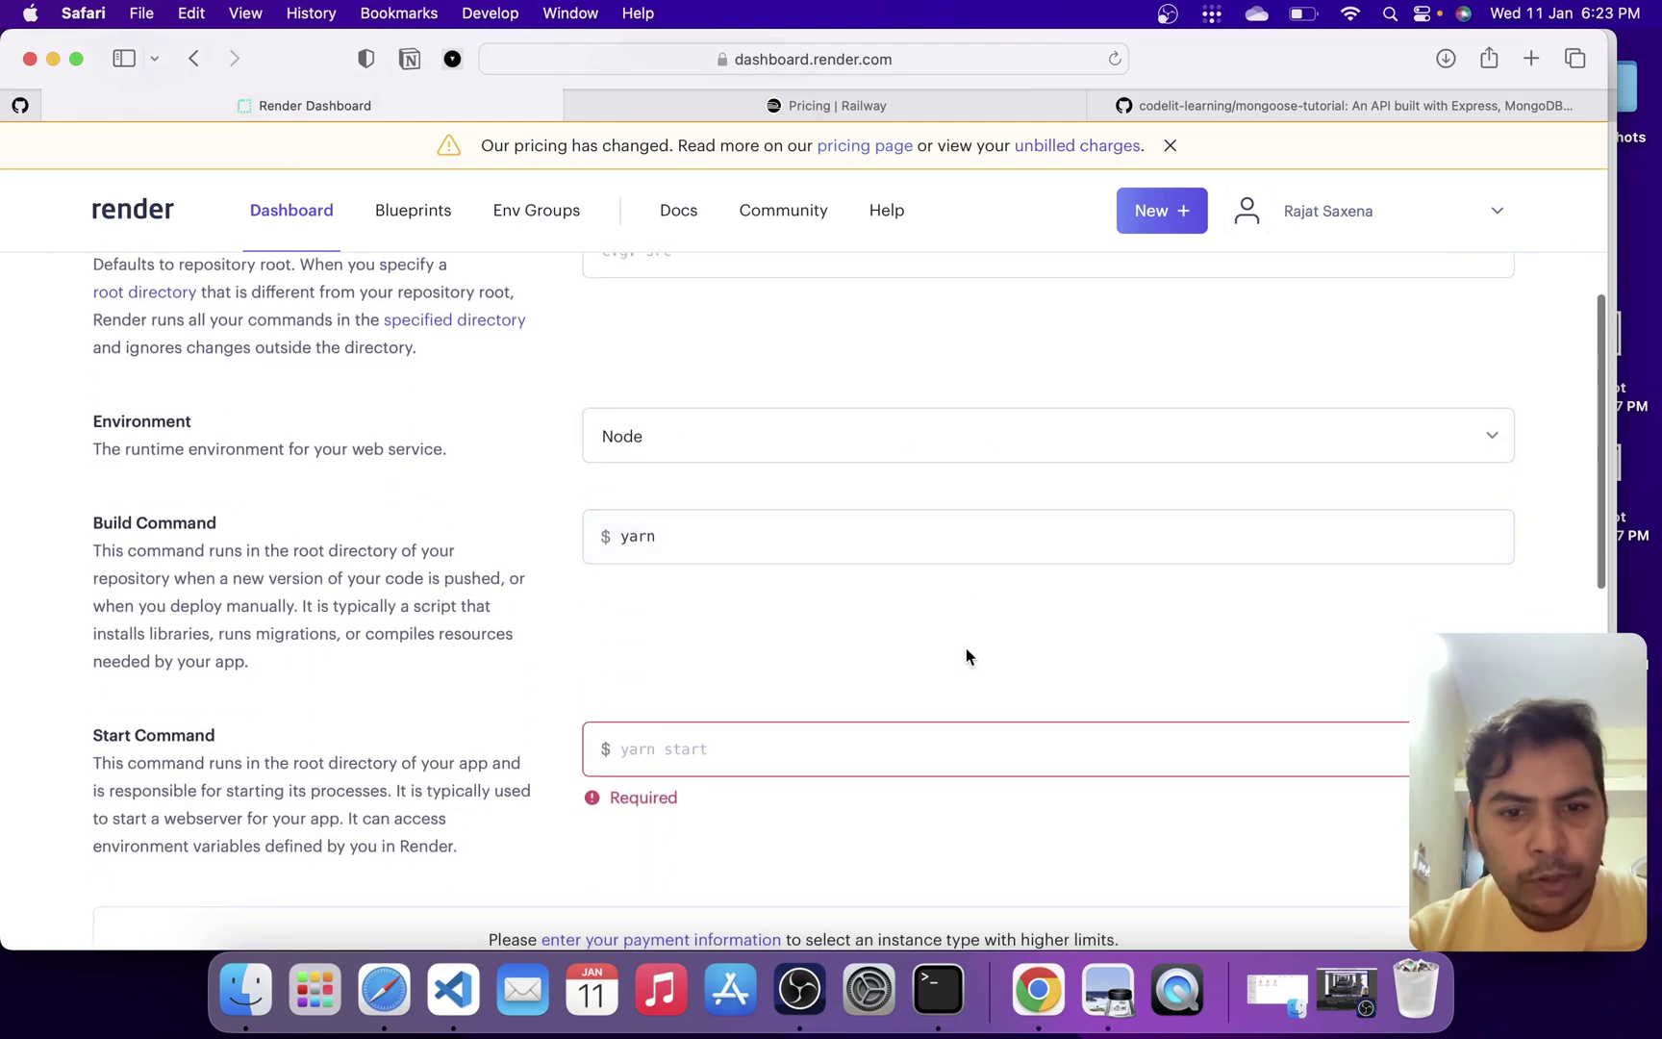
key(ctrl+shift+Tab)
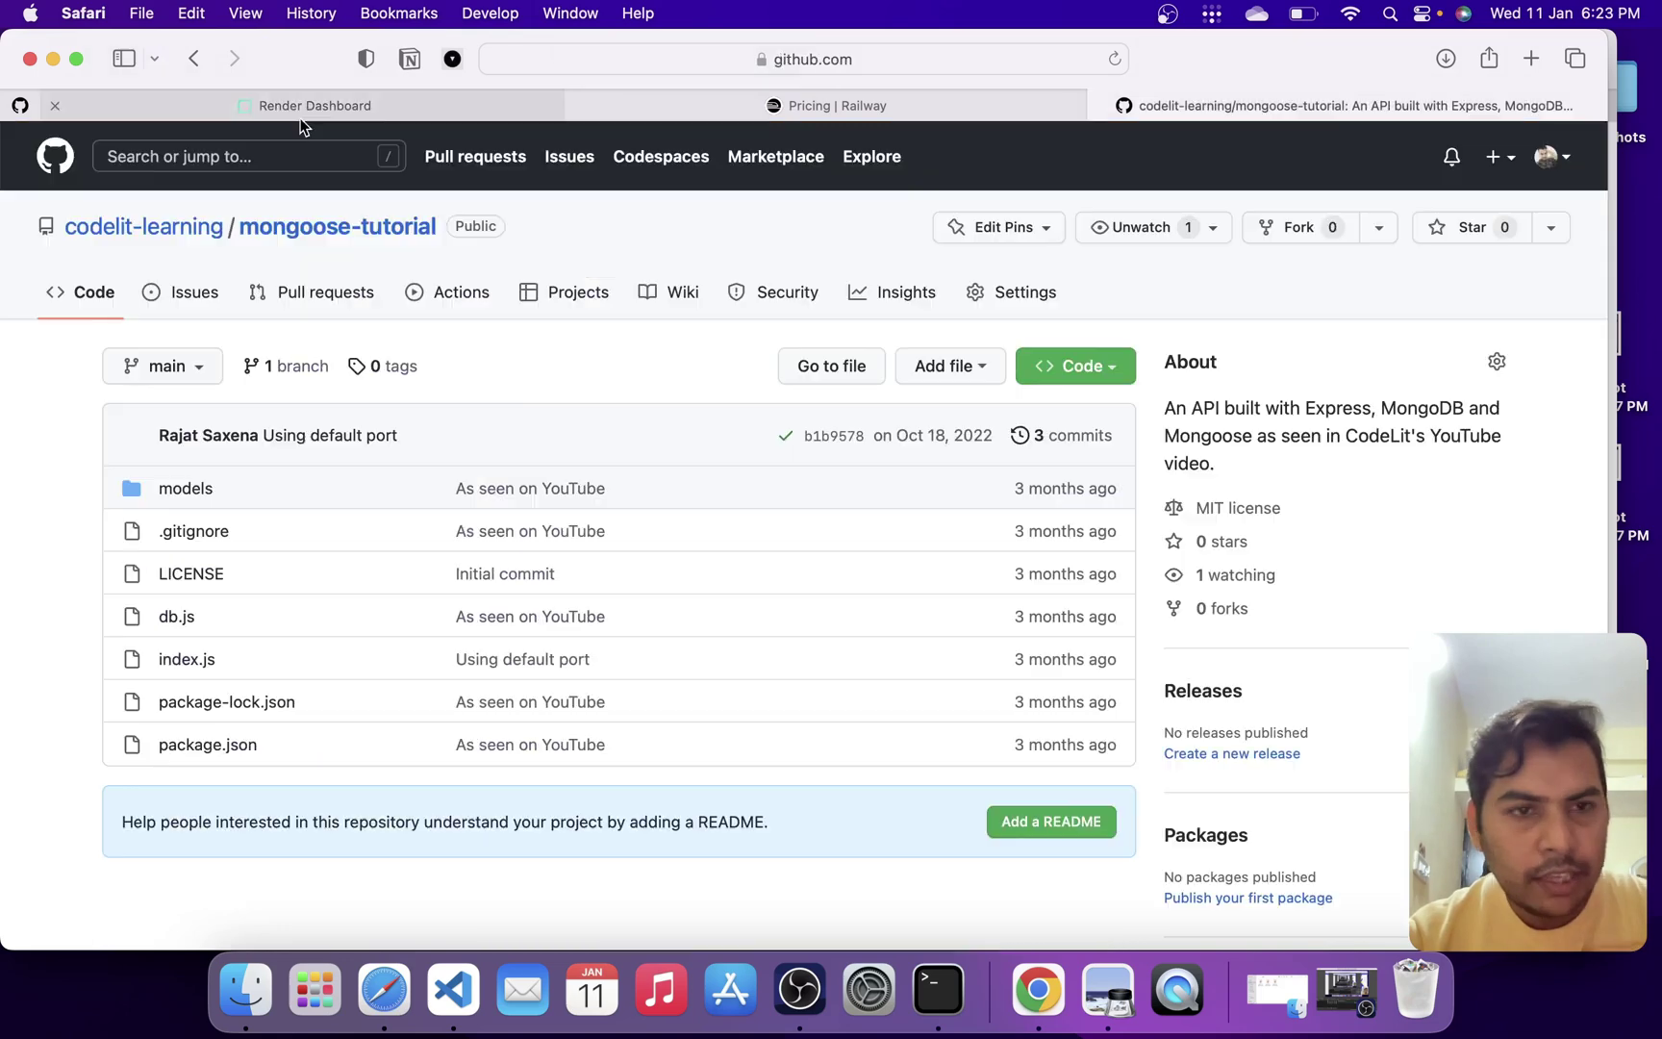
click(286, 105)
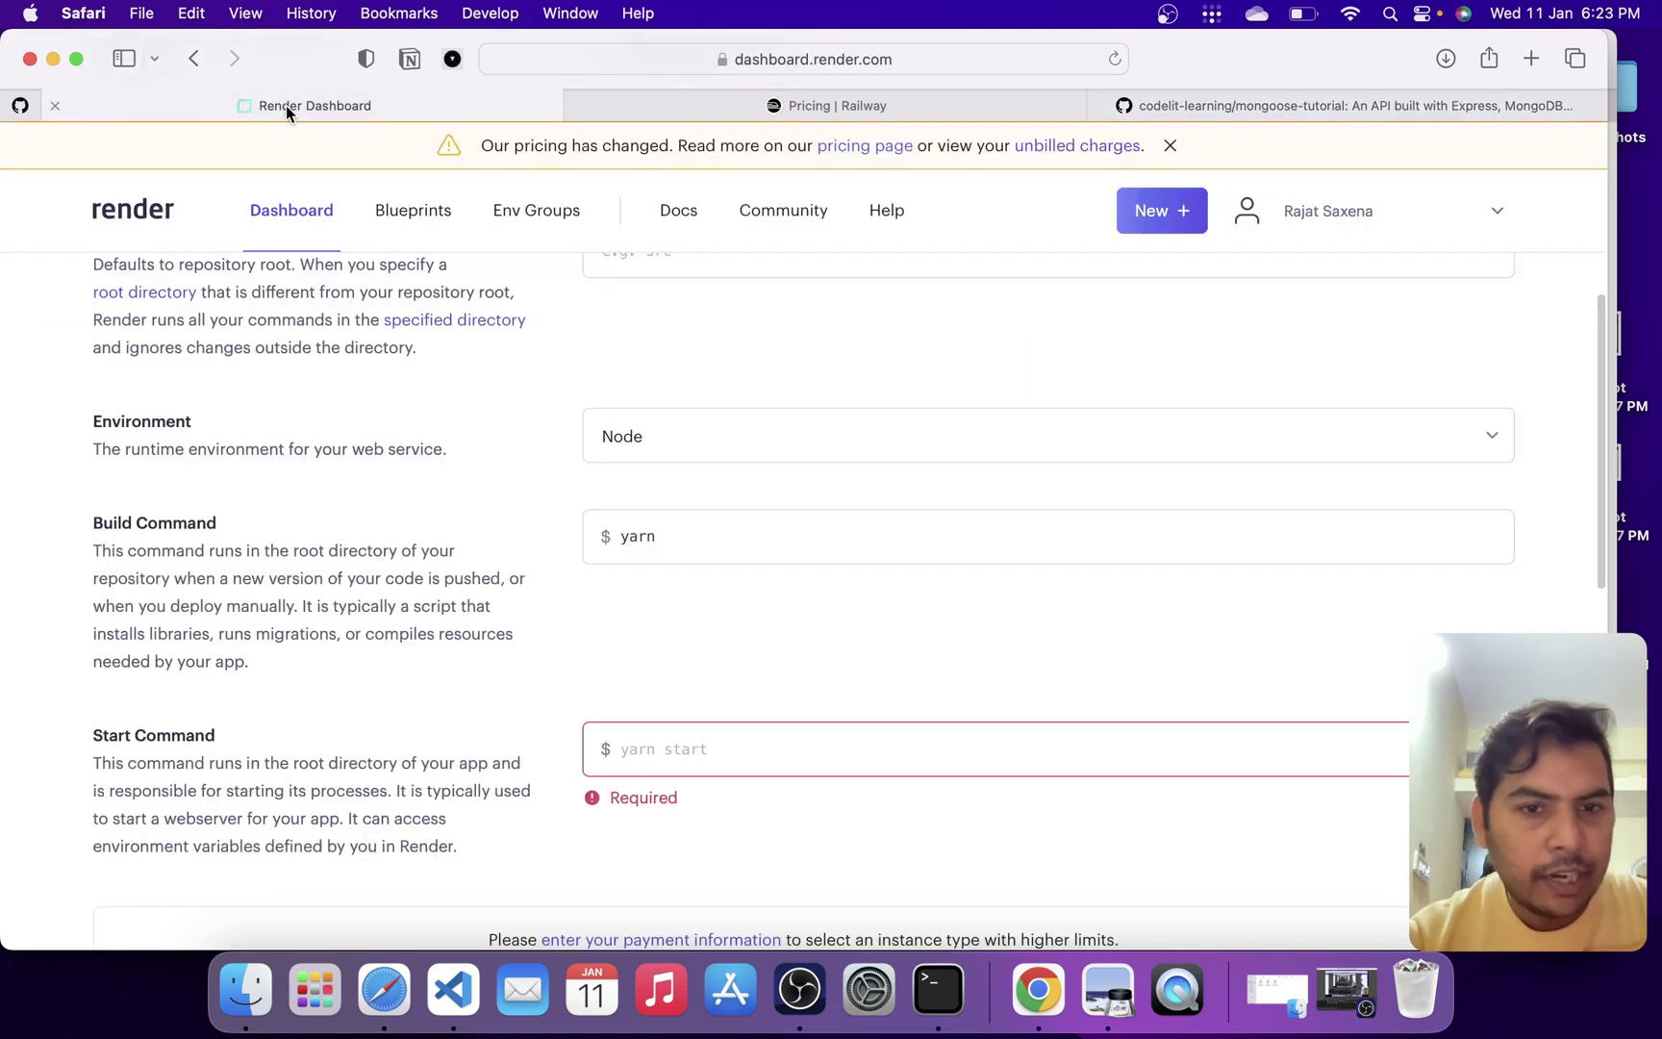
scroll(747, 594, down, 3)
click(739, 568)
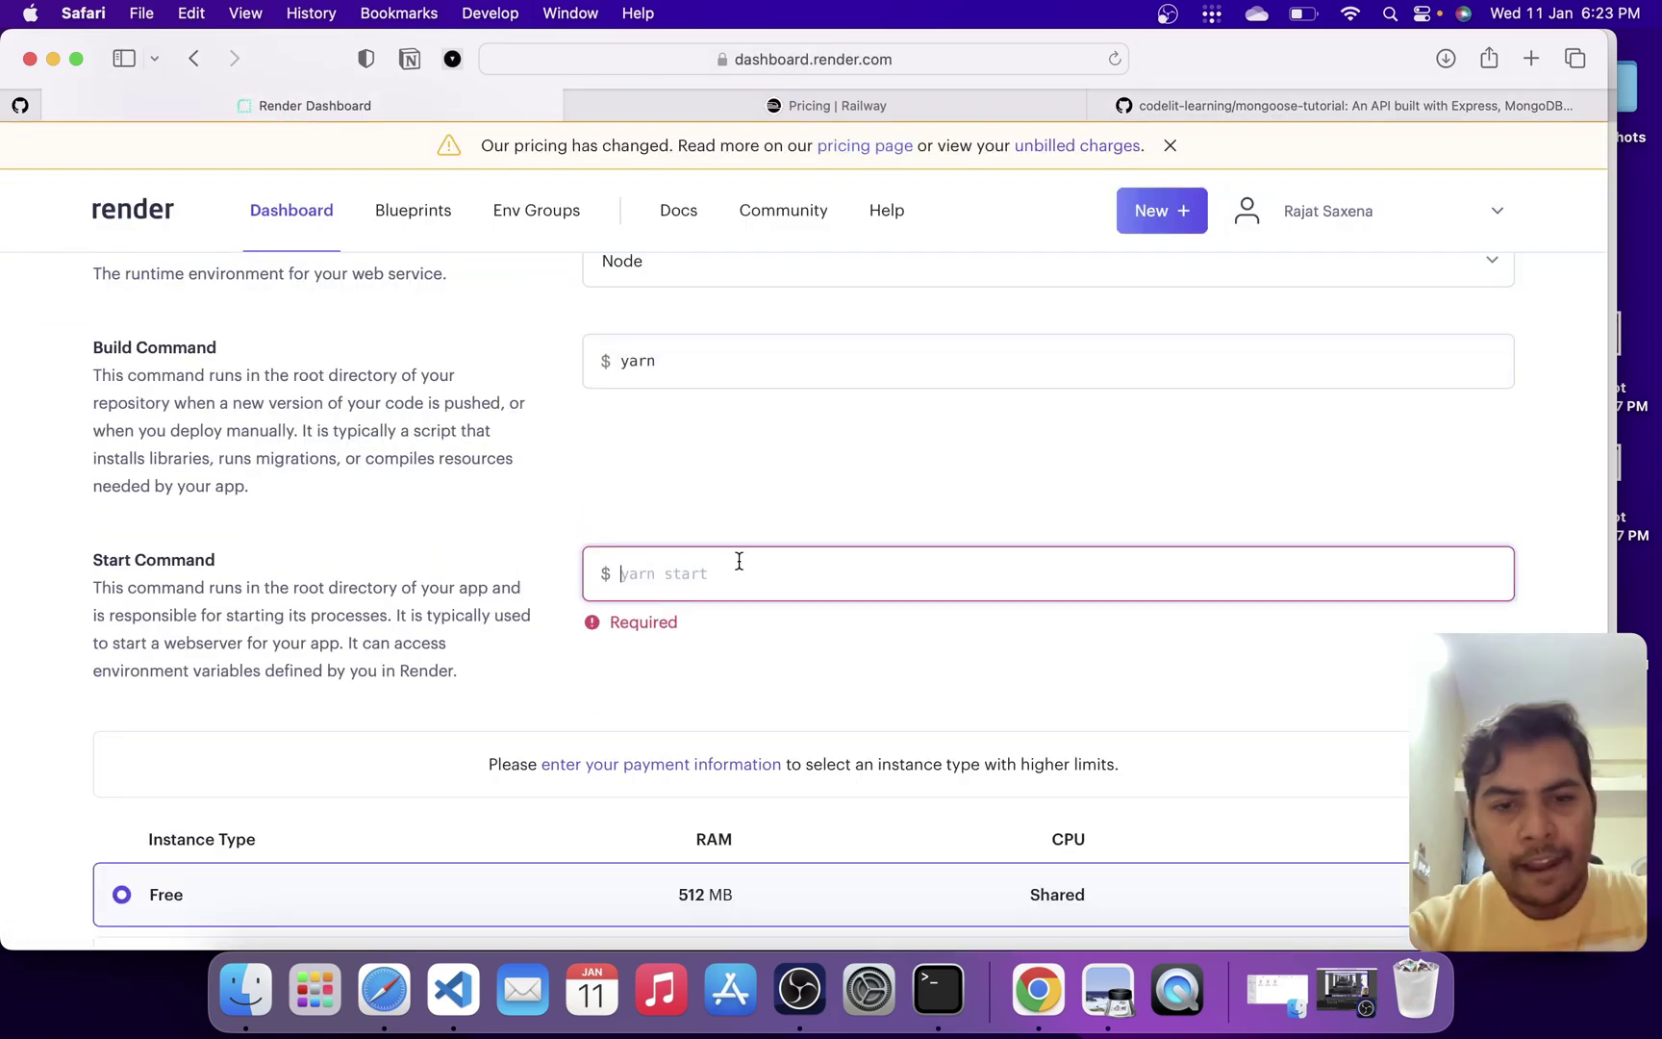
text(yarn de)
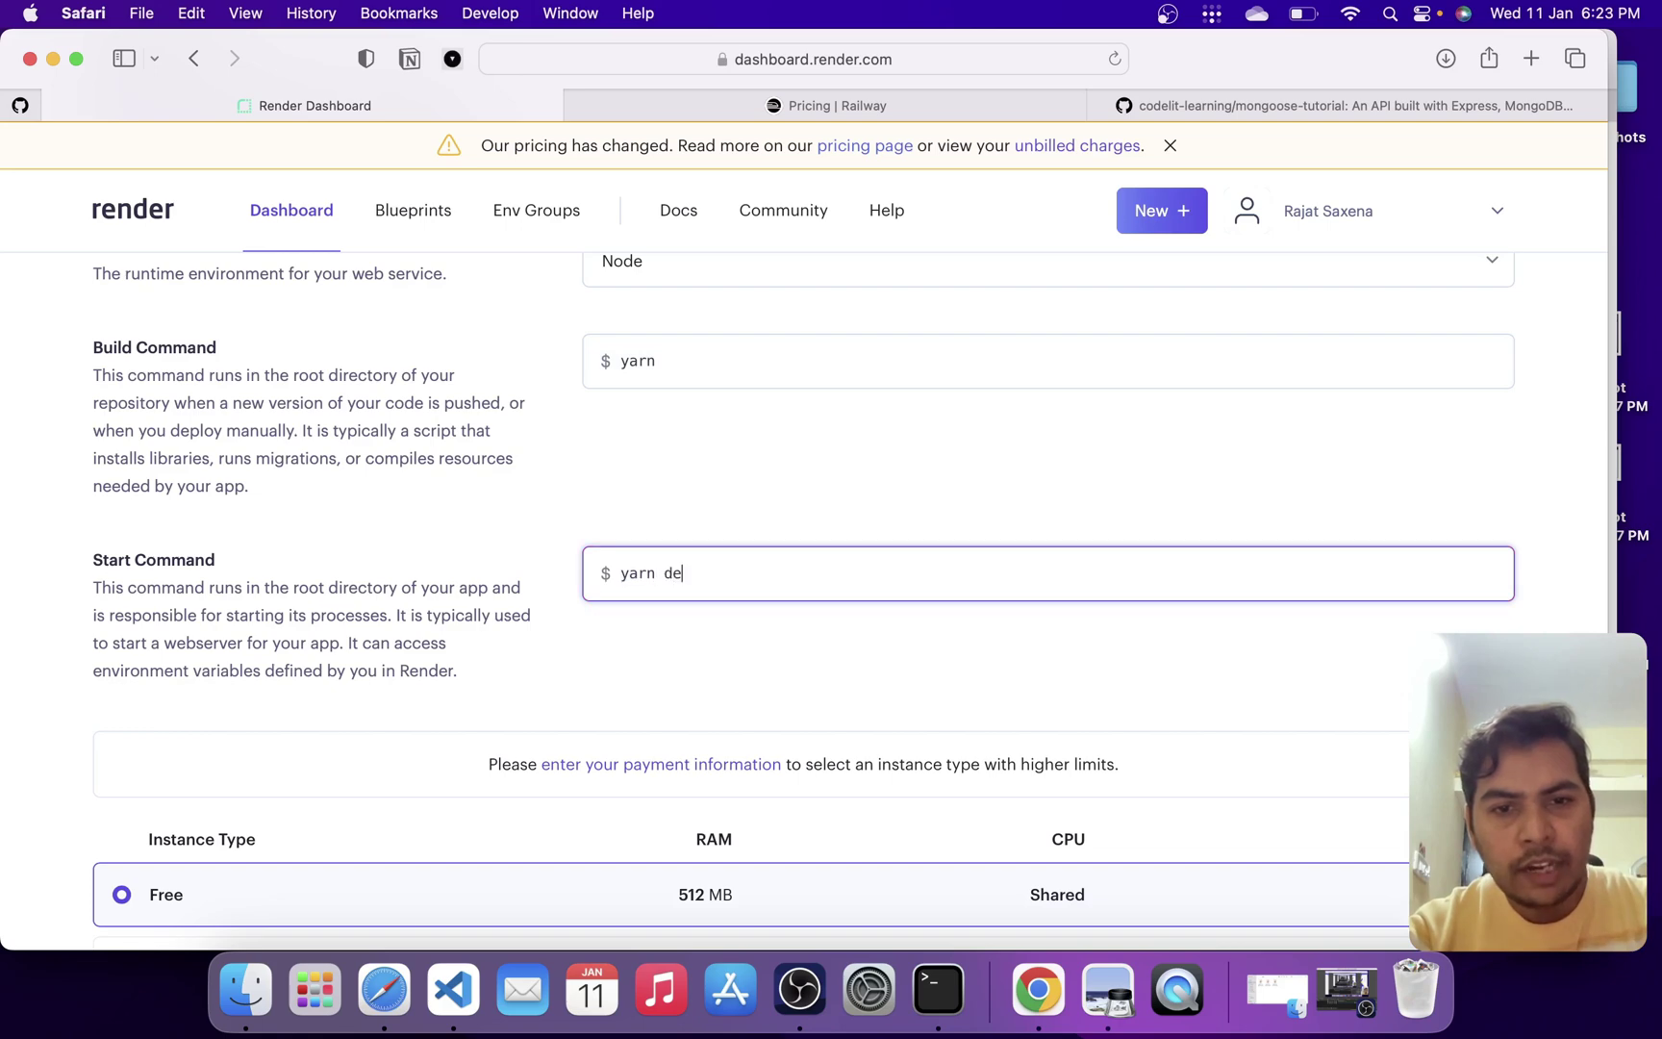
text(v)
Review package.json's test and dev scripts, where dev prefixes nodemon with DB_STRING, plus the git diff.
click(938, 991)
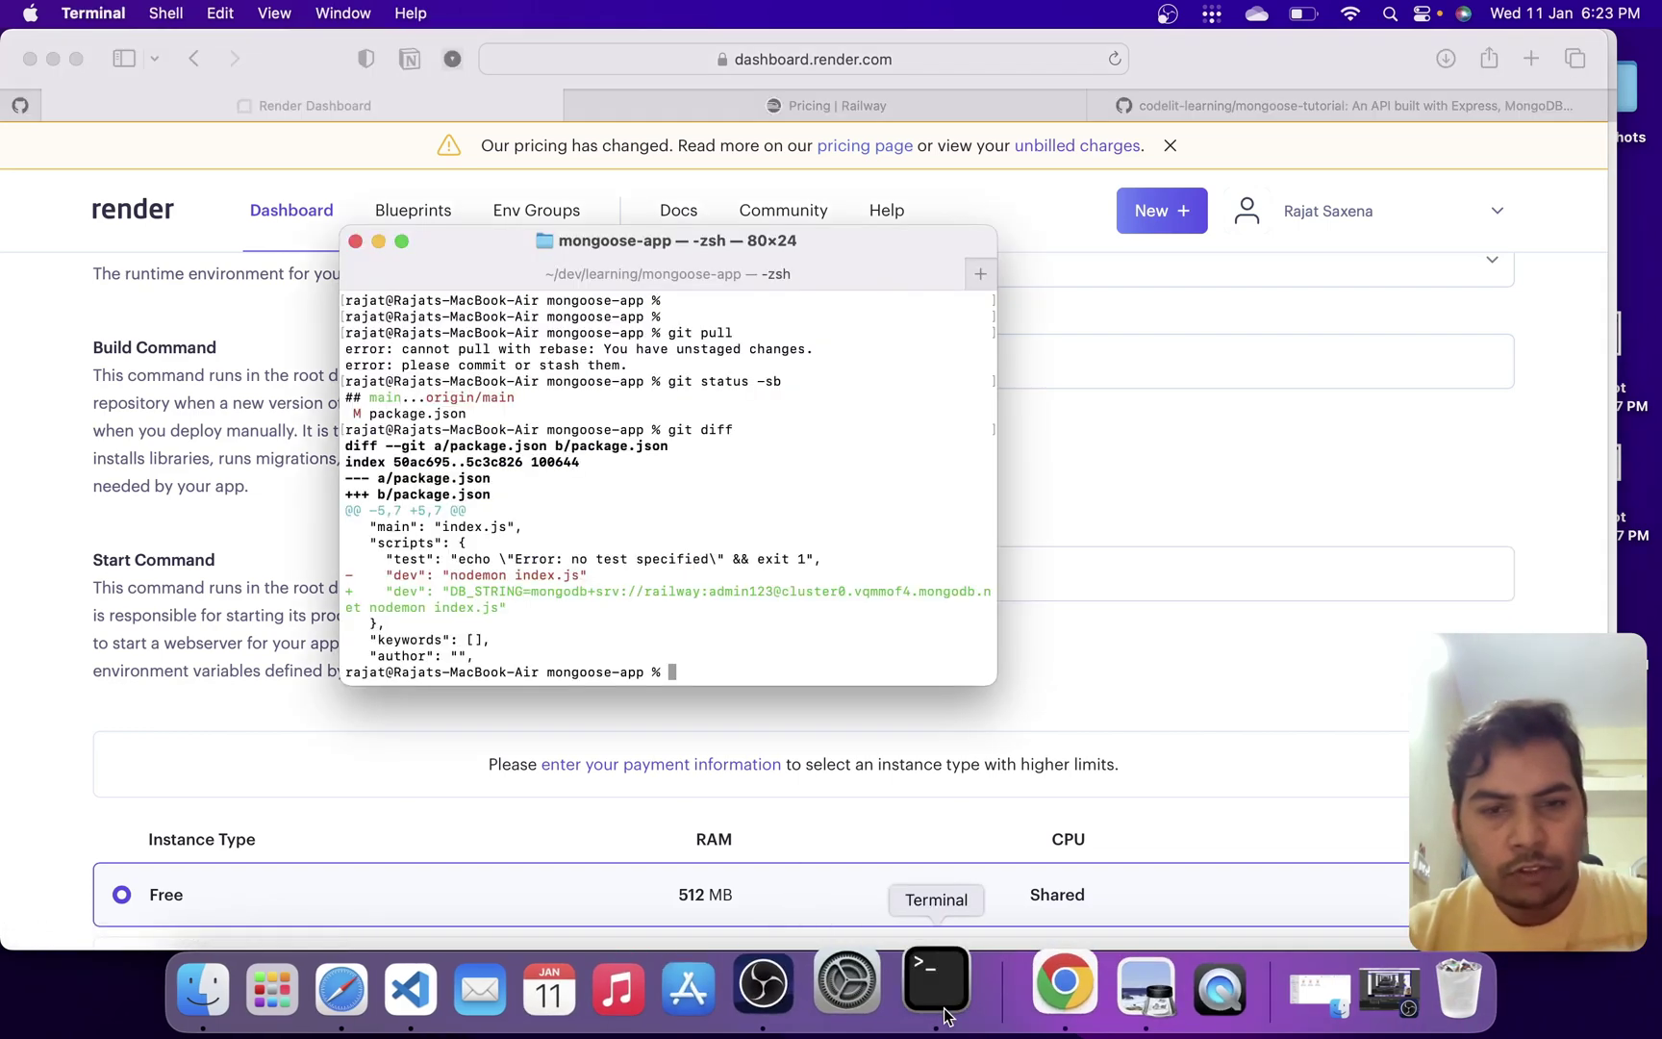
click(453, 991)
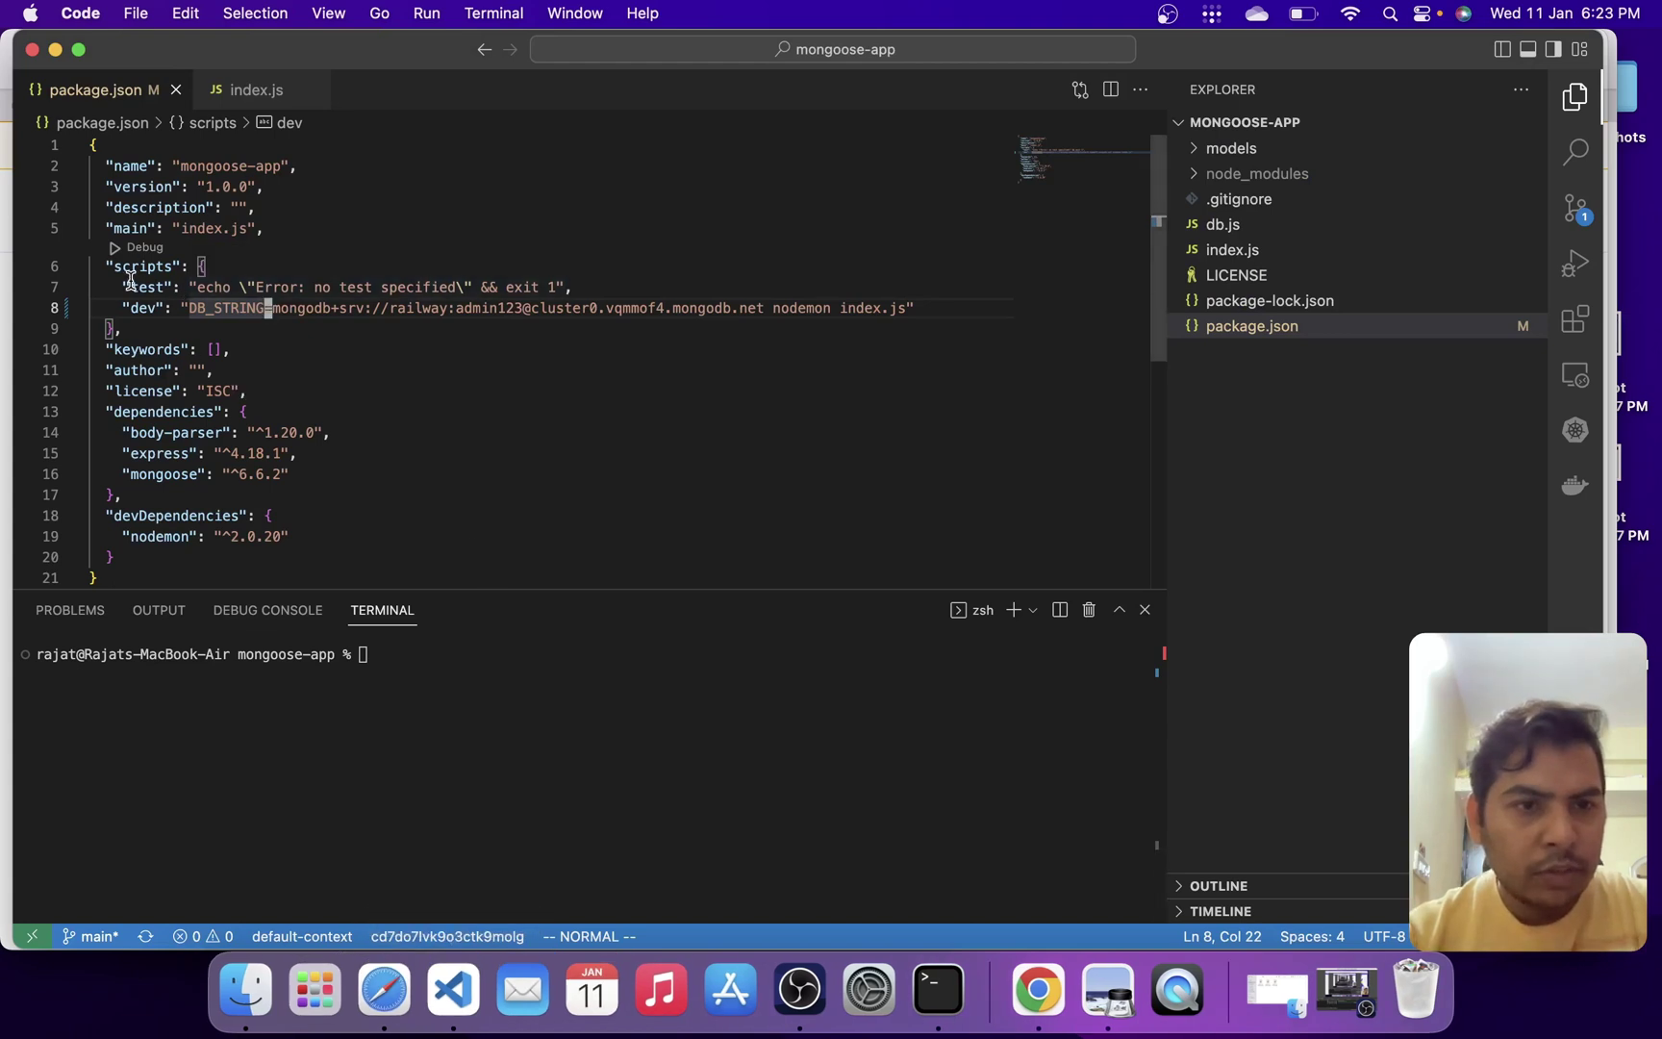
mouse_move(133, 294)
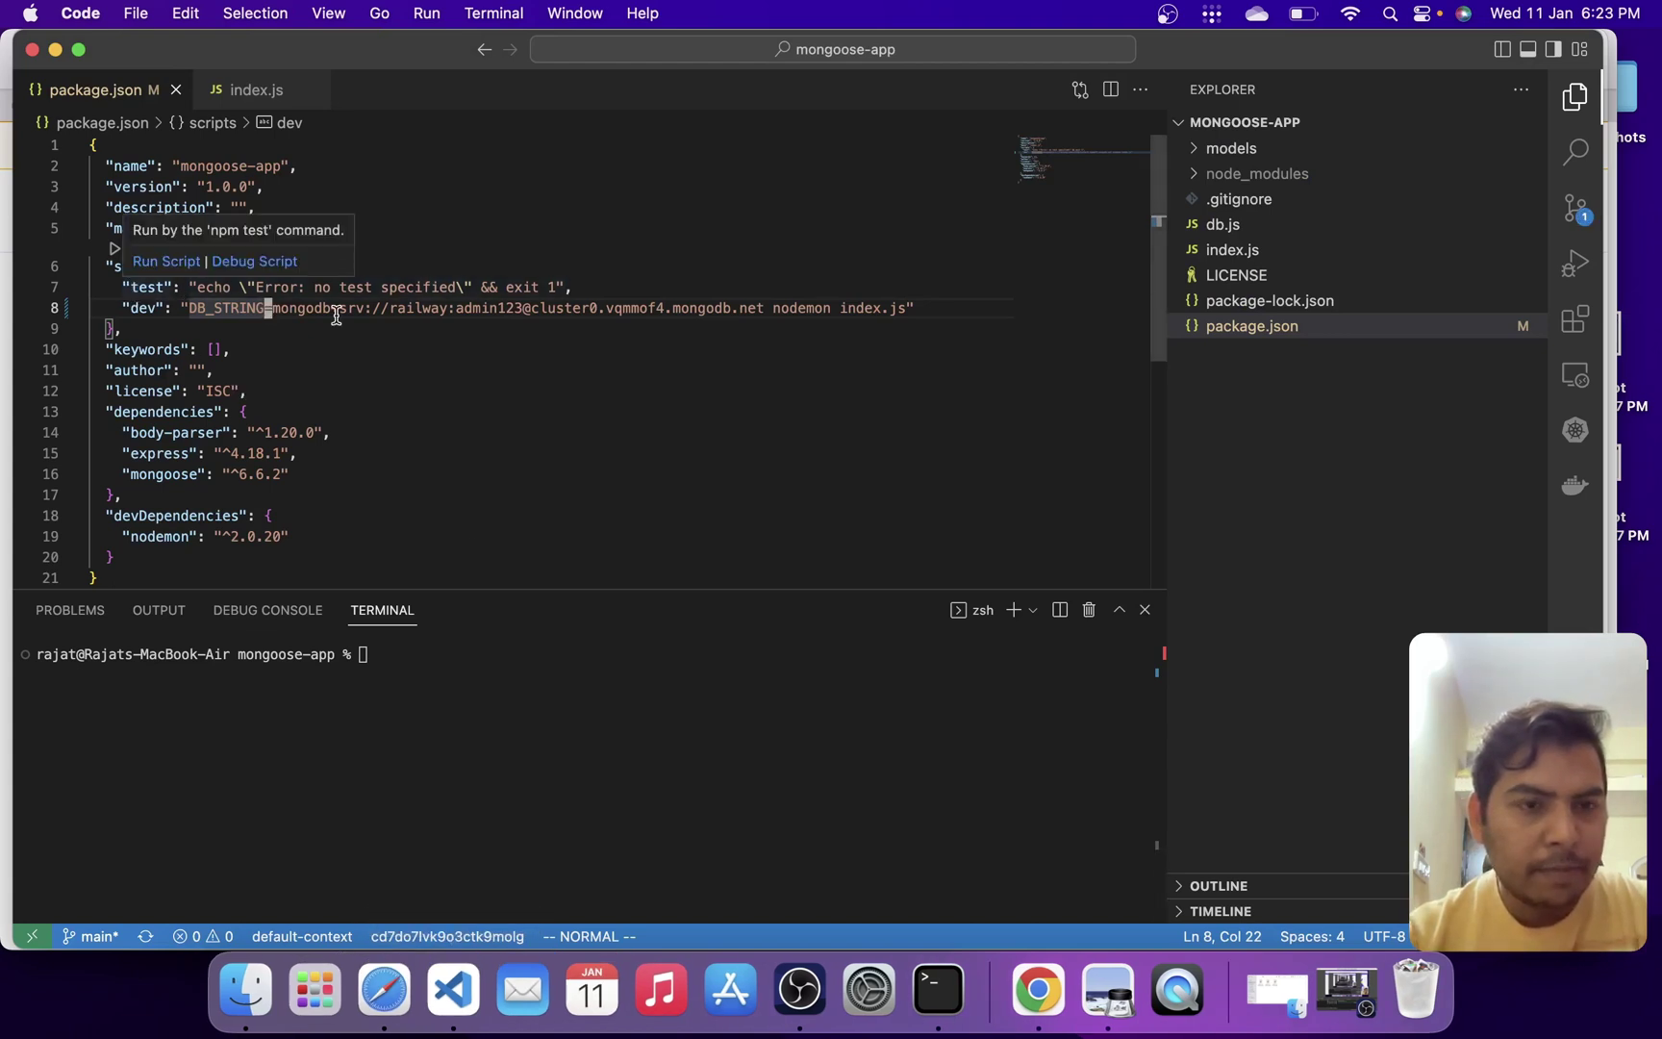
drag(131, 286, 456, 287)
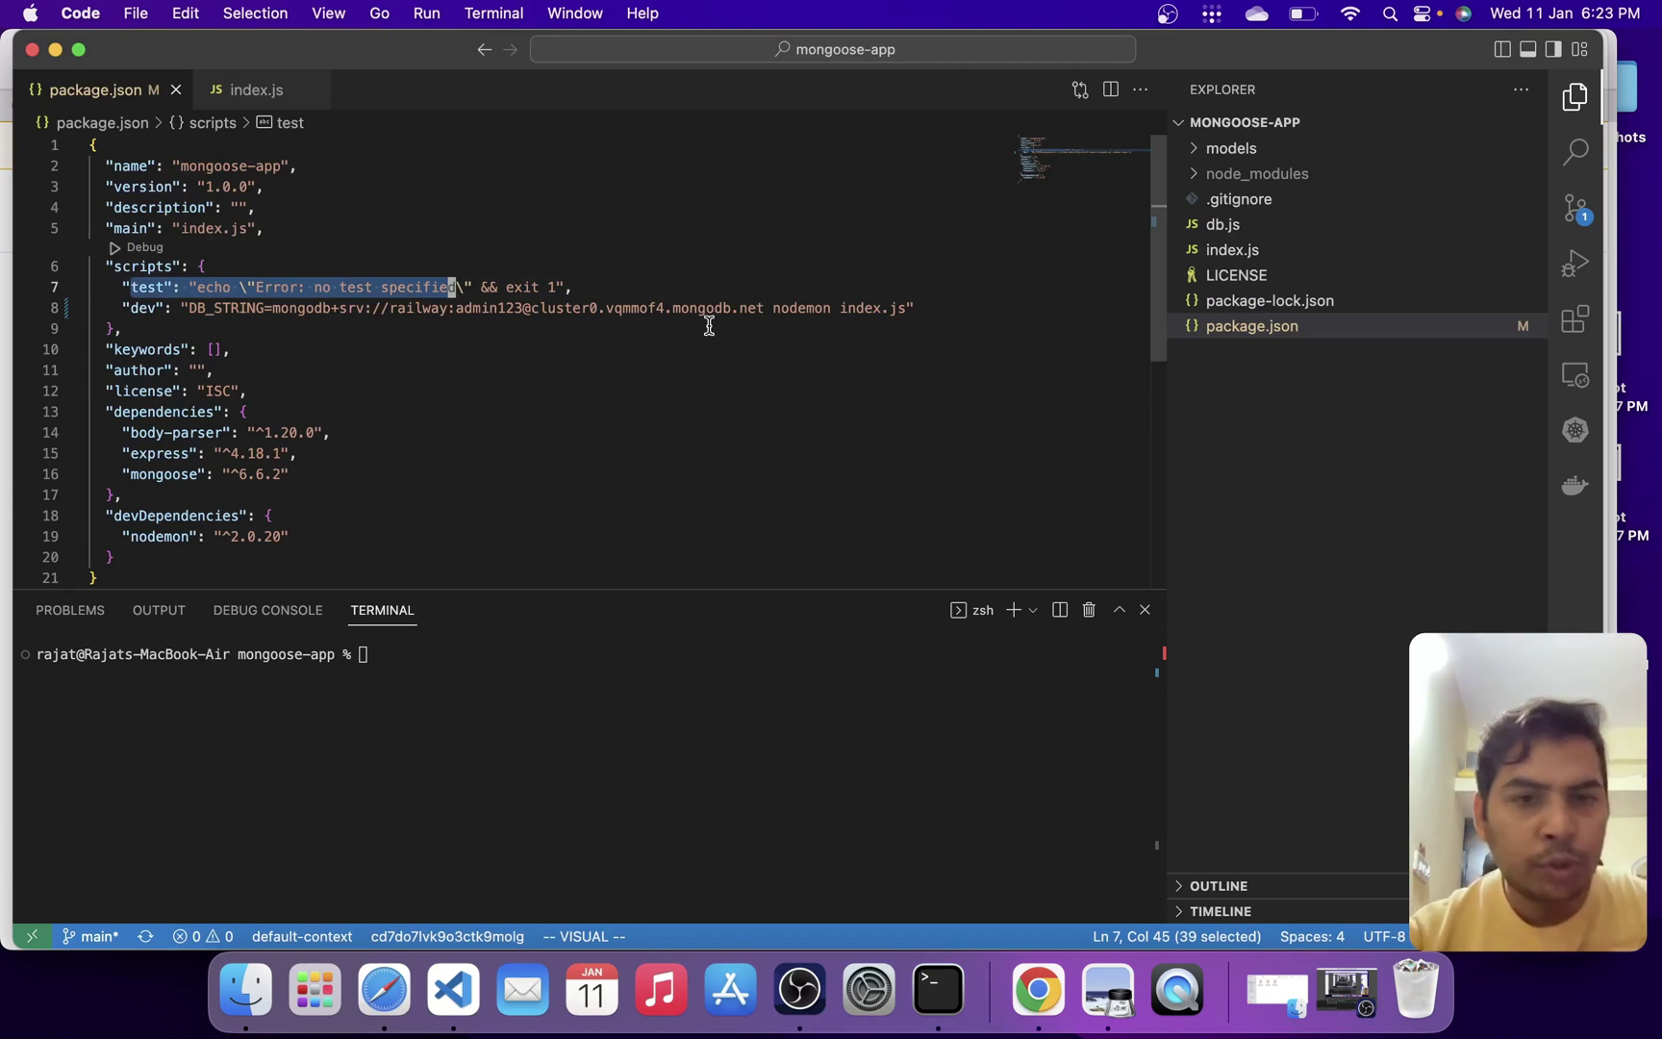
click(375, 308)
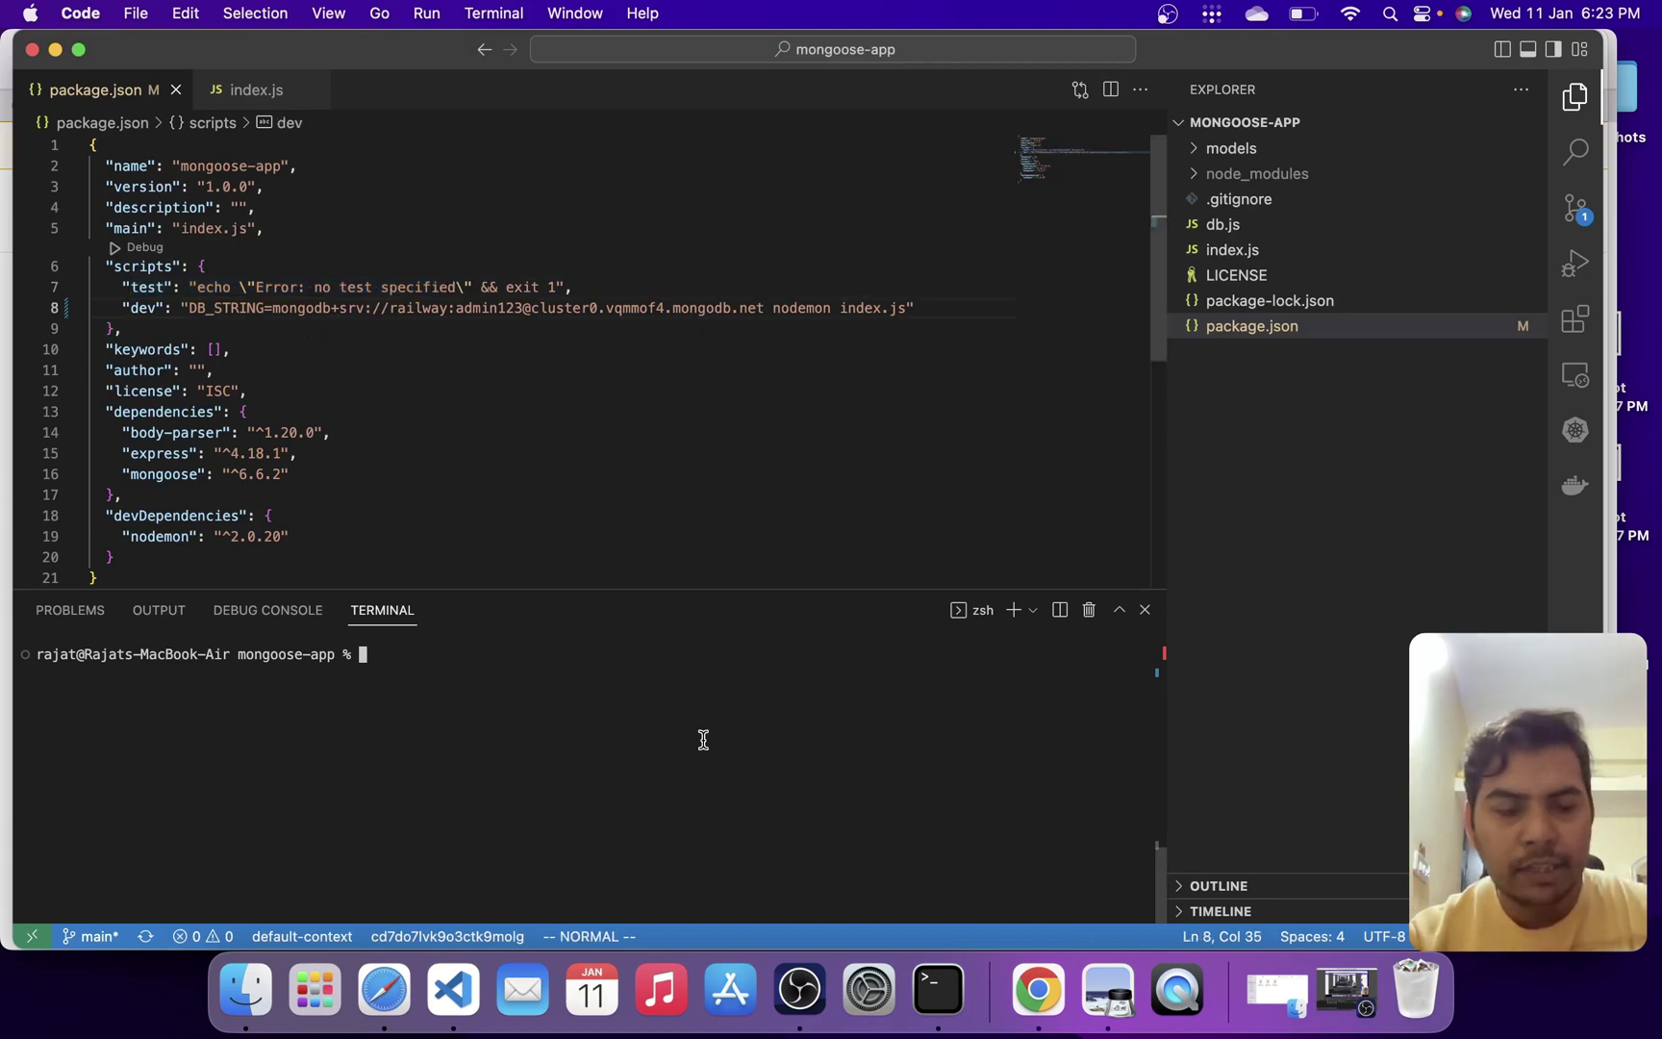
key(super+Tab)
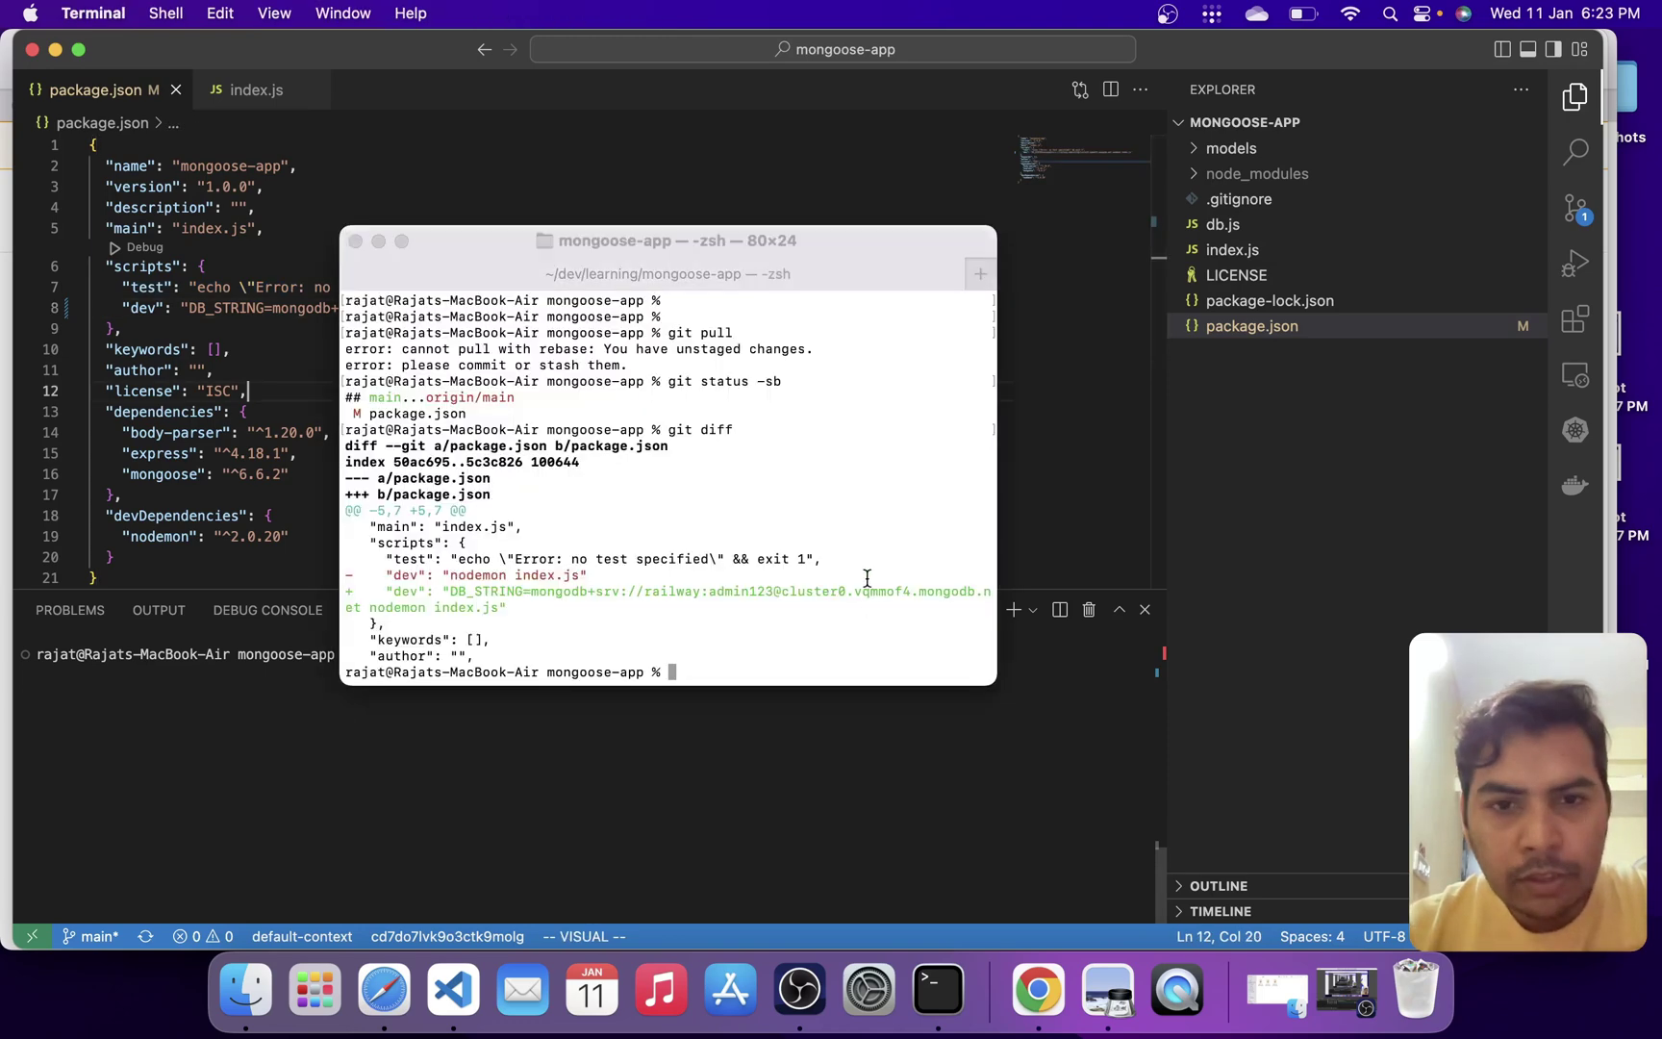
Show the mongoose-tutorial clone options on GitHub, then return to VS Code.
key(super+Tab)
key(super+Tab)
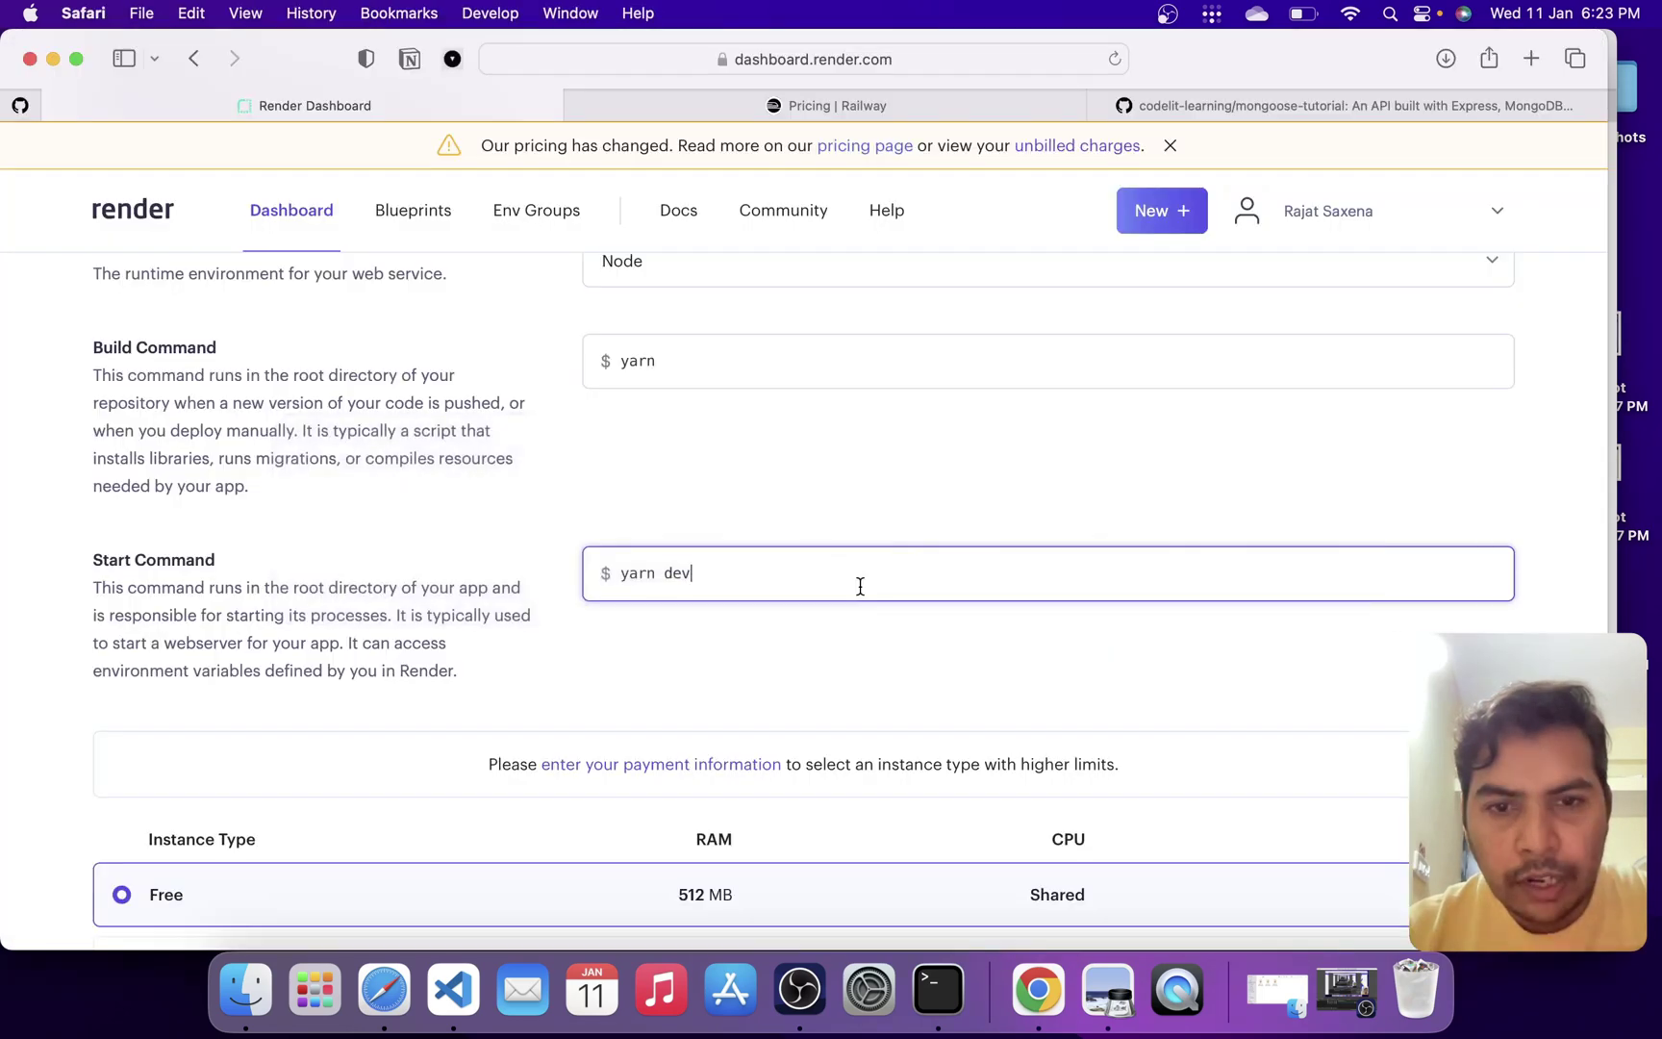
click(1422, 105)
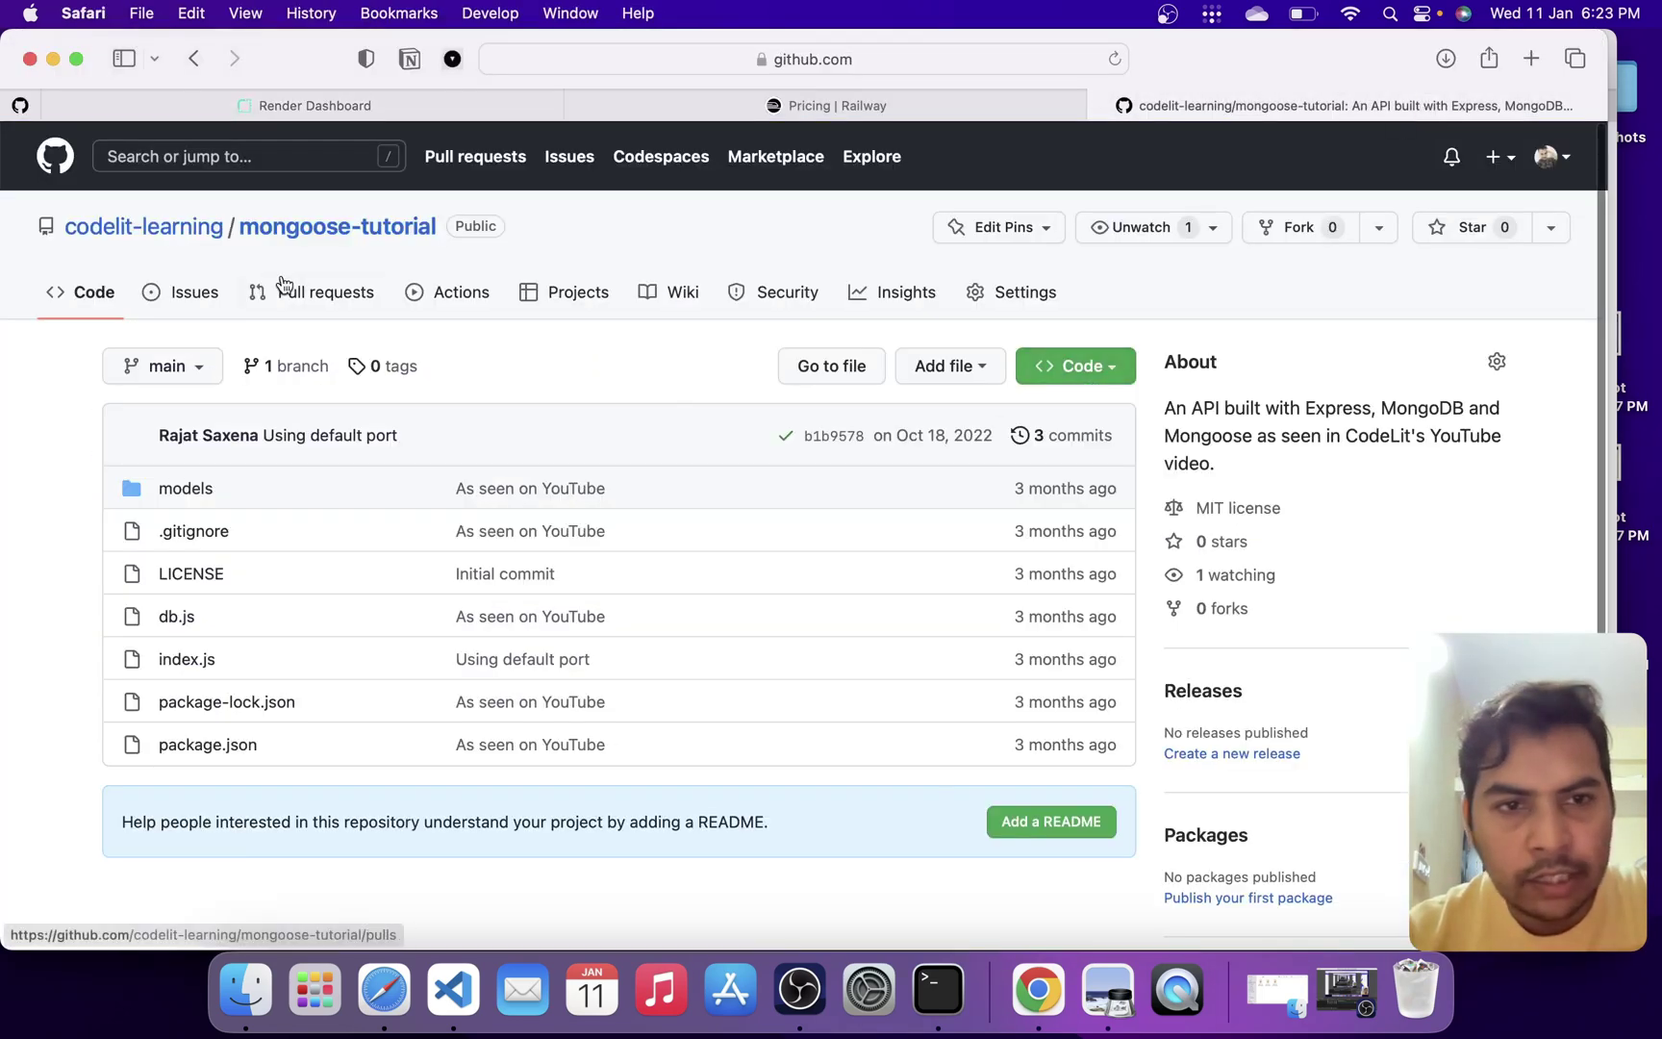
click(1066, 372)
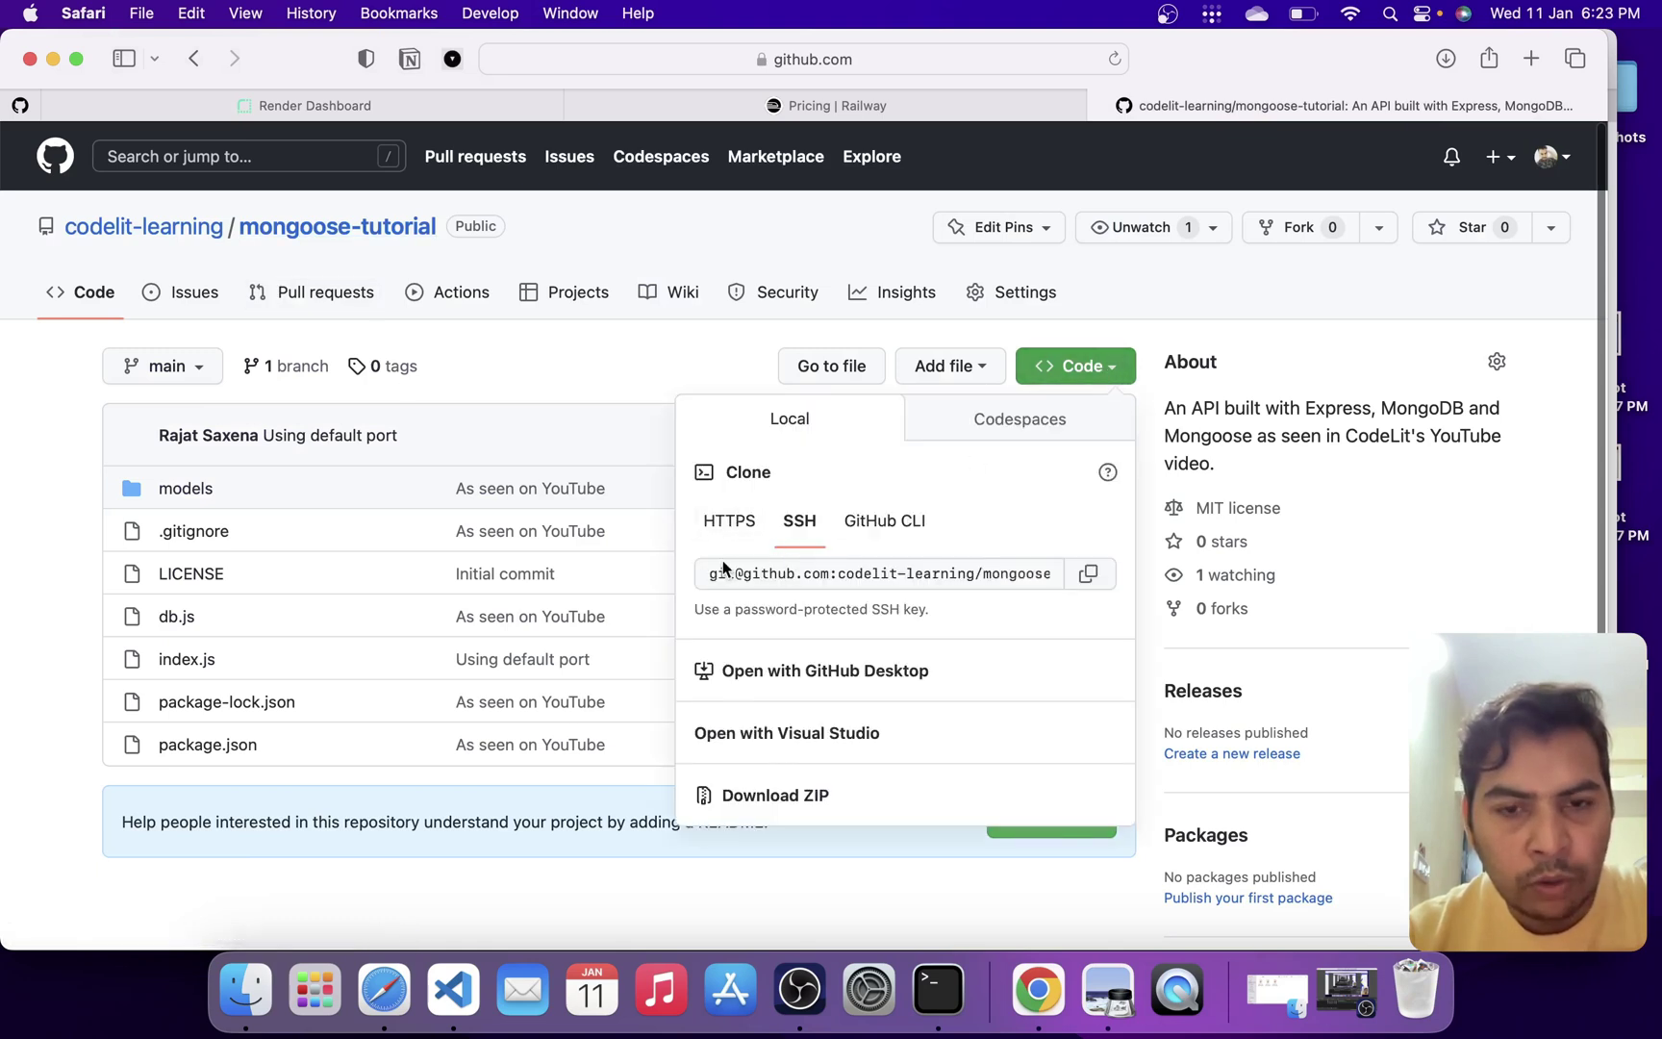
key(super+Tab)
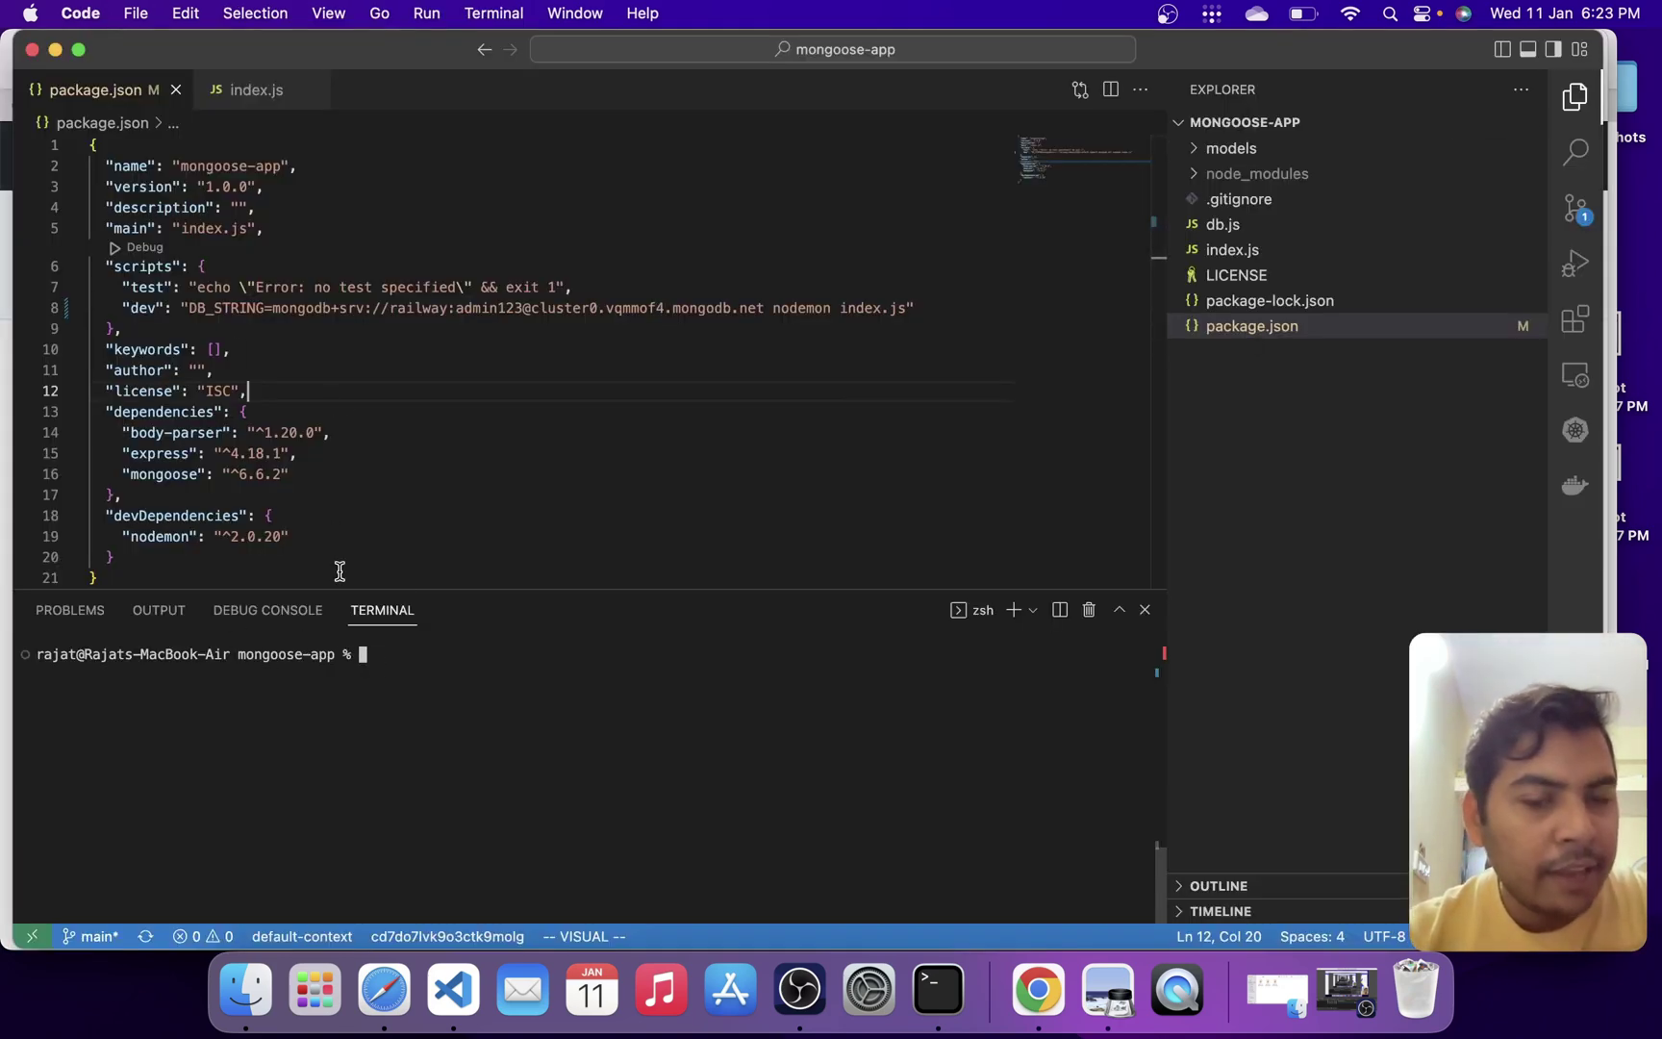
Run yarn dev in the integrated terminal and select the DB_STRING assignment on line 8.
text(yarn dev)
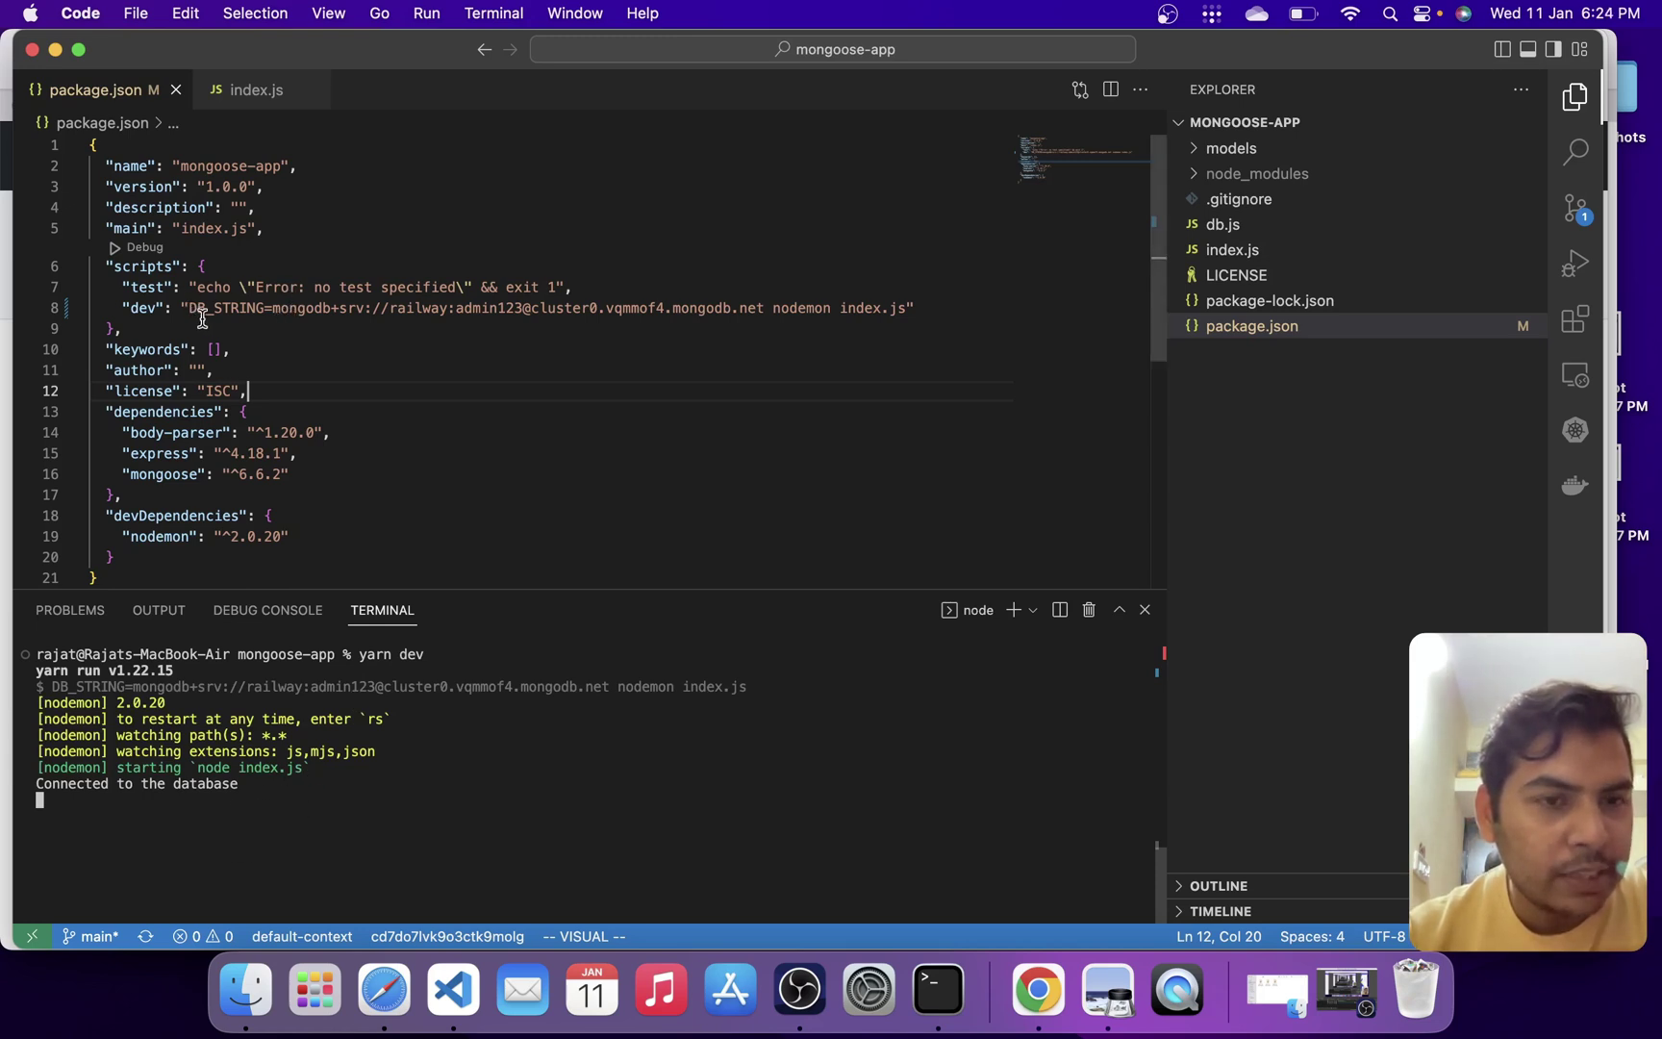
drag(190, 308, 294, 309)
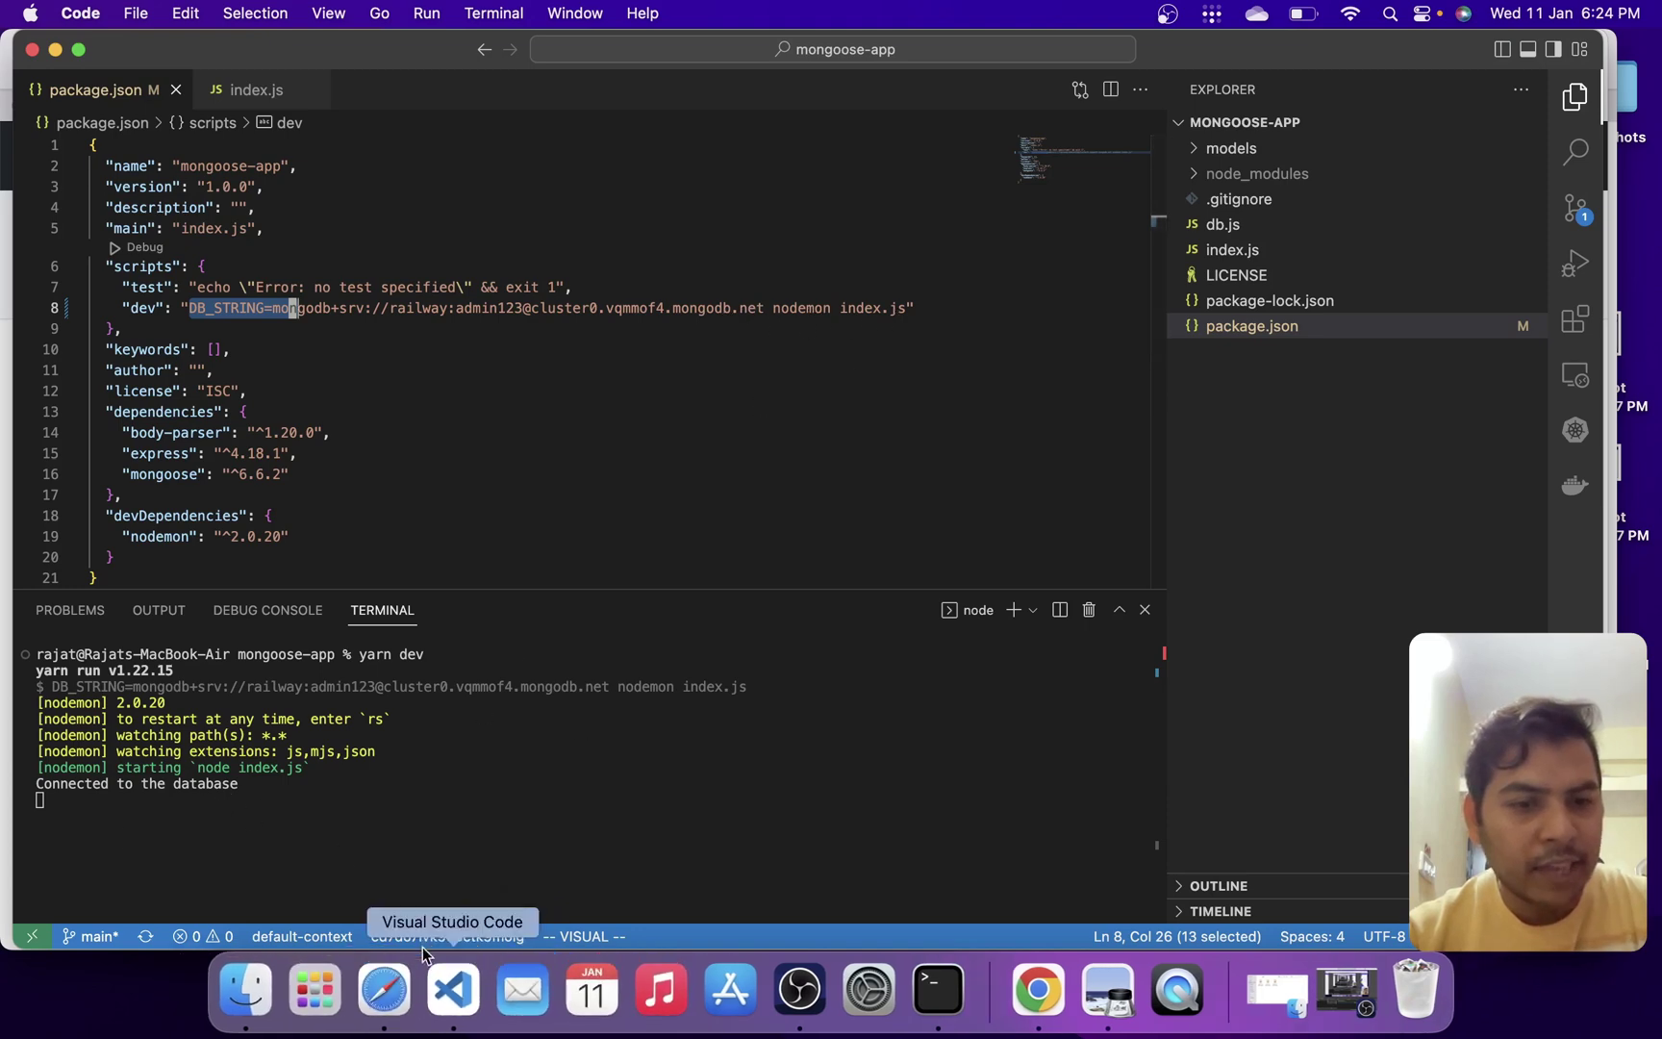
Load localhost/users in a new Safari tab to see the JSON list of two users.
click(383, 981)
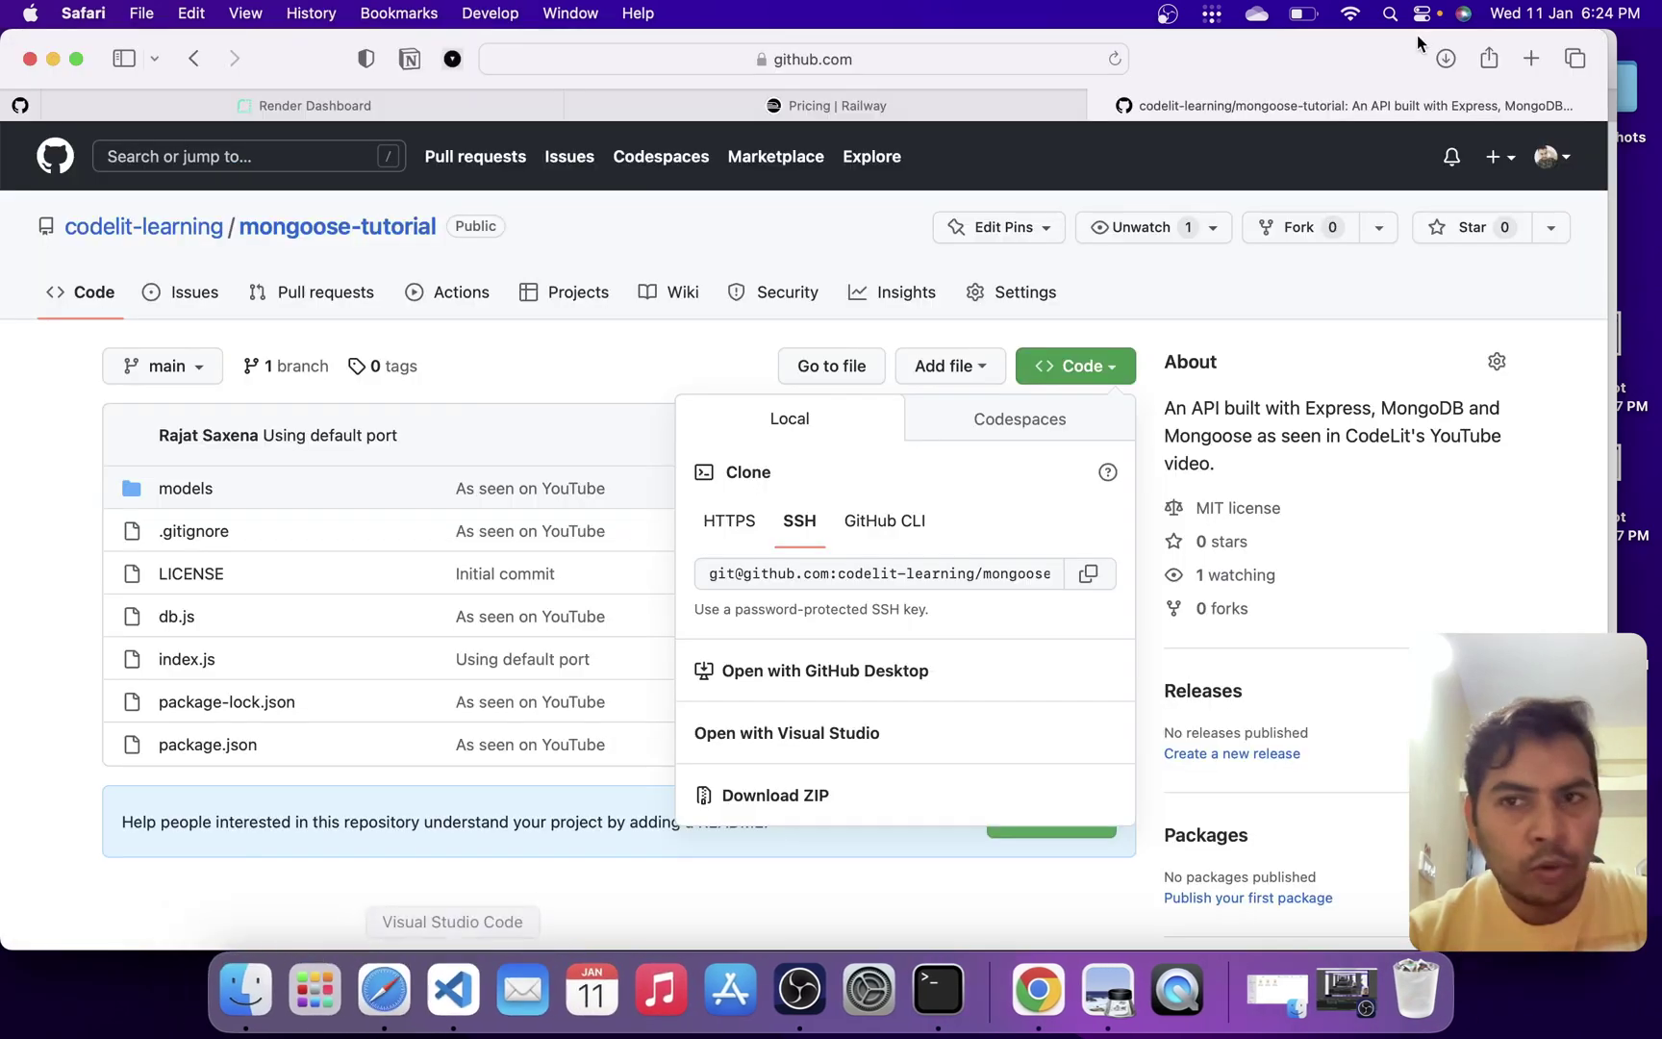
click(1532, 57)
text(localhost)
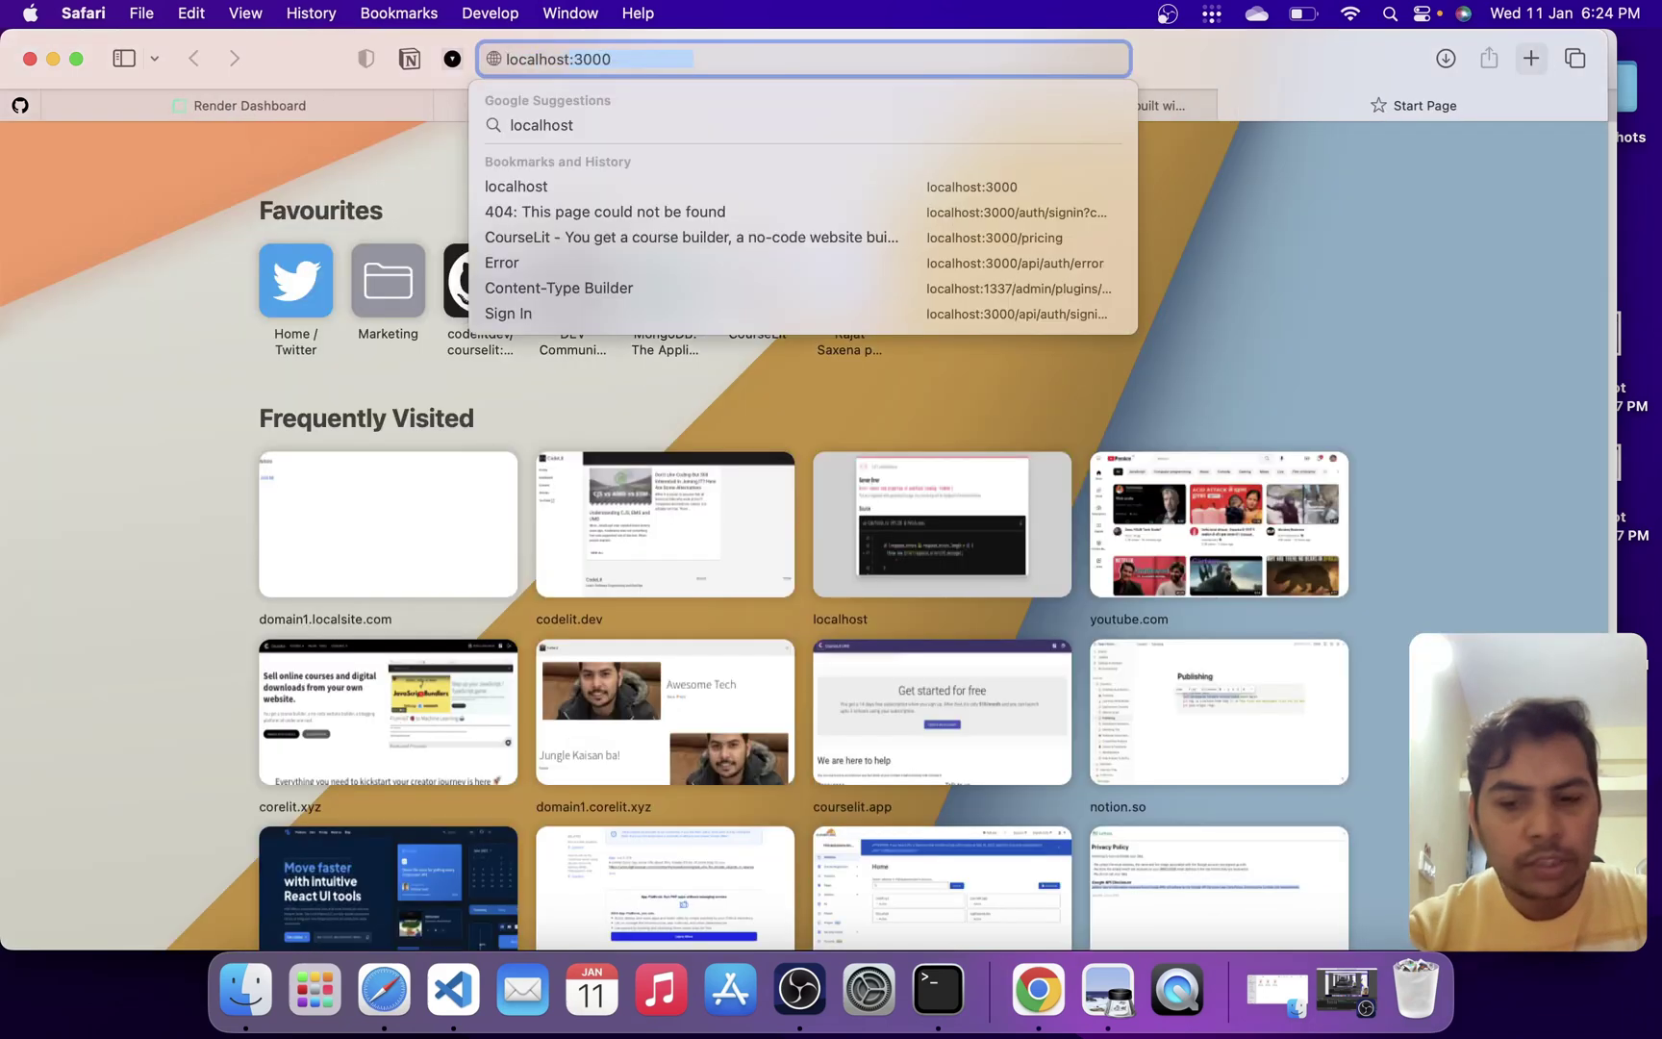
text(/users)
key(Return)
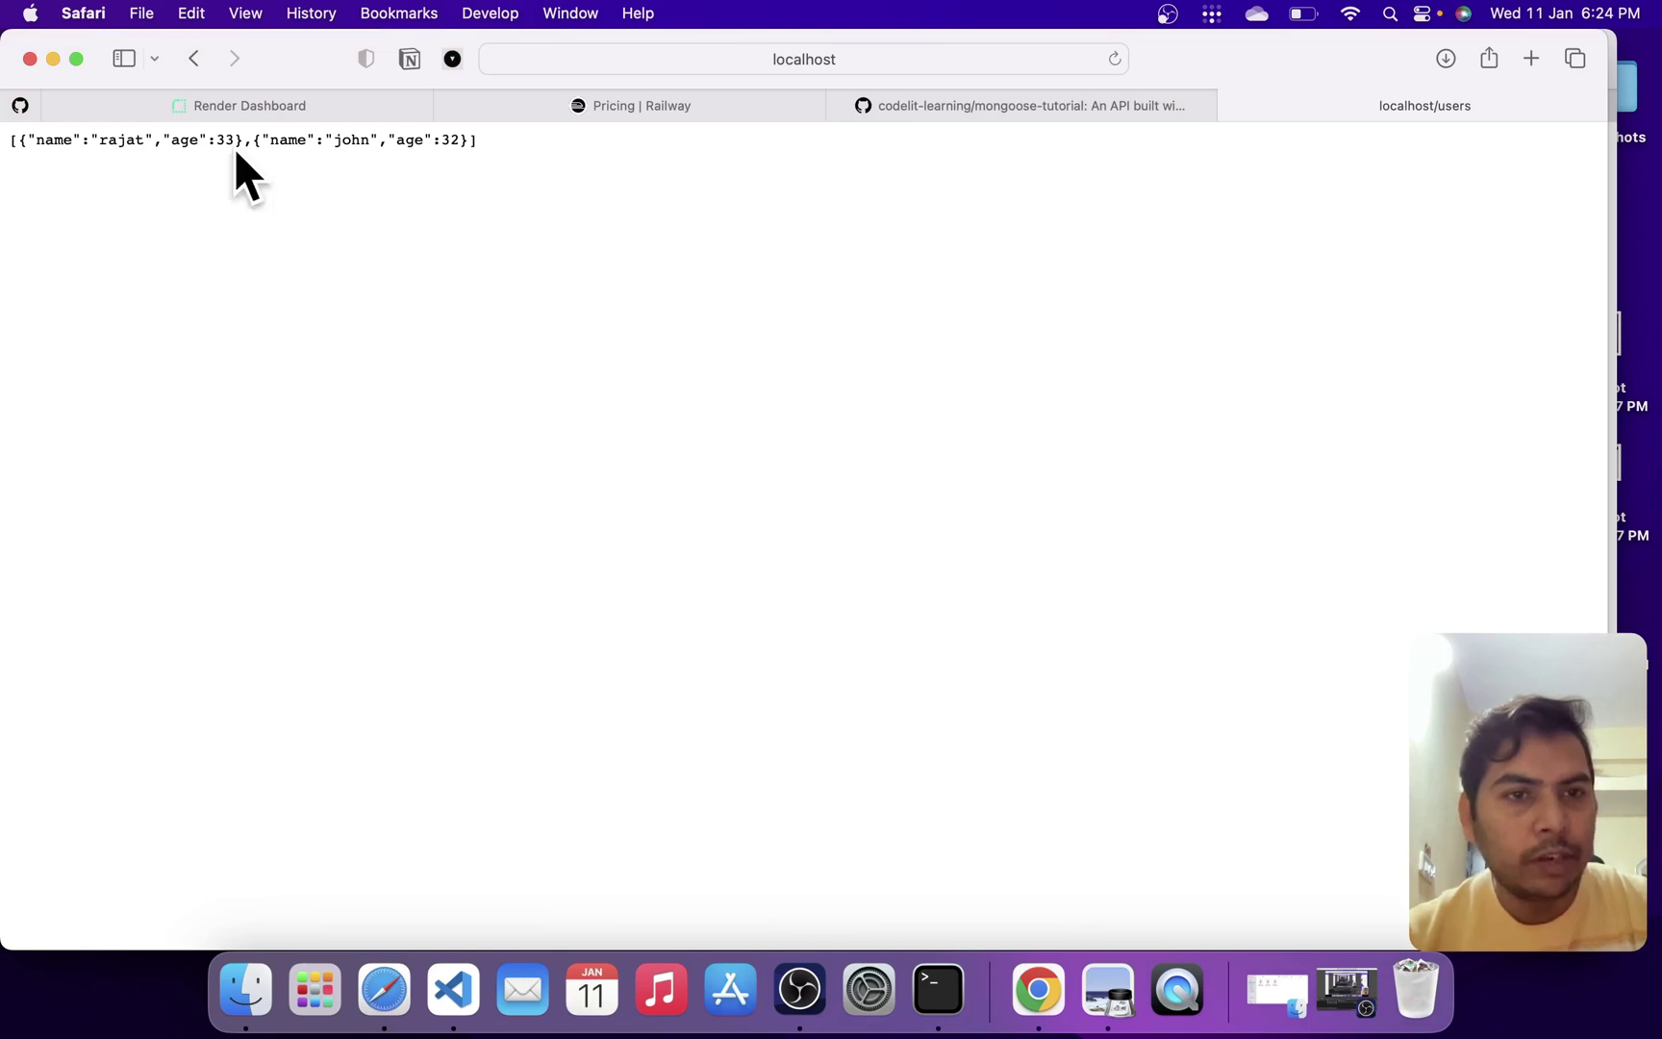
Narrow the package.json selection to just DB_STRING, then return to the browser.
key(super+Tab)
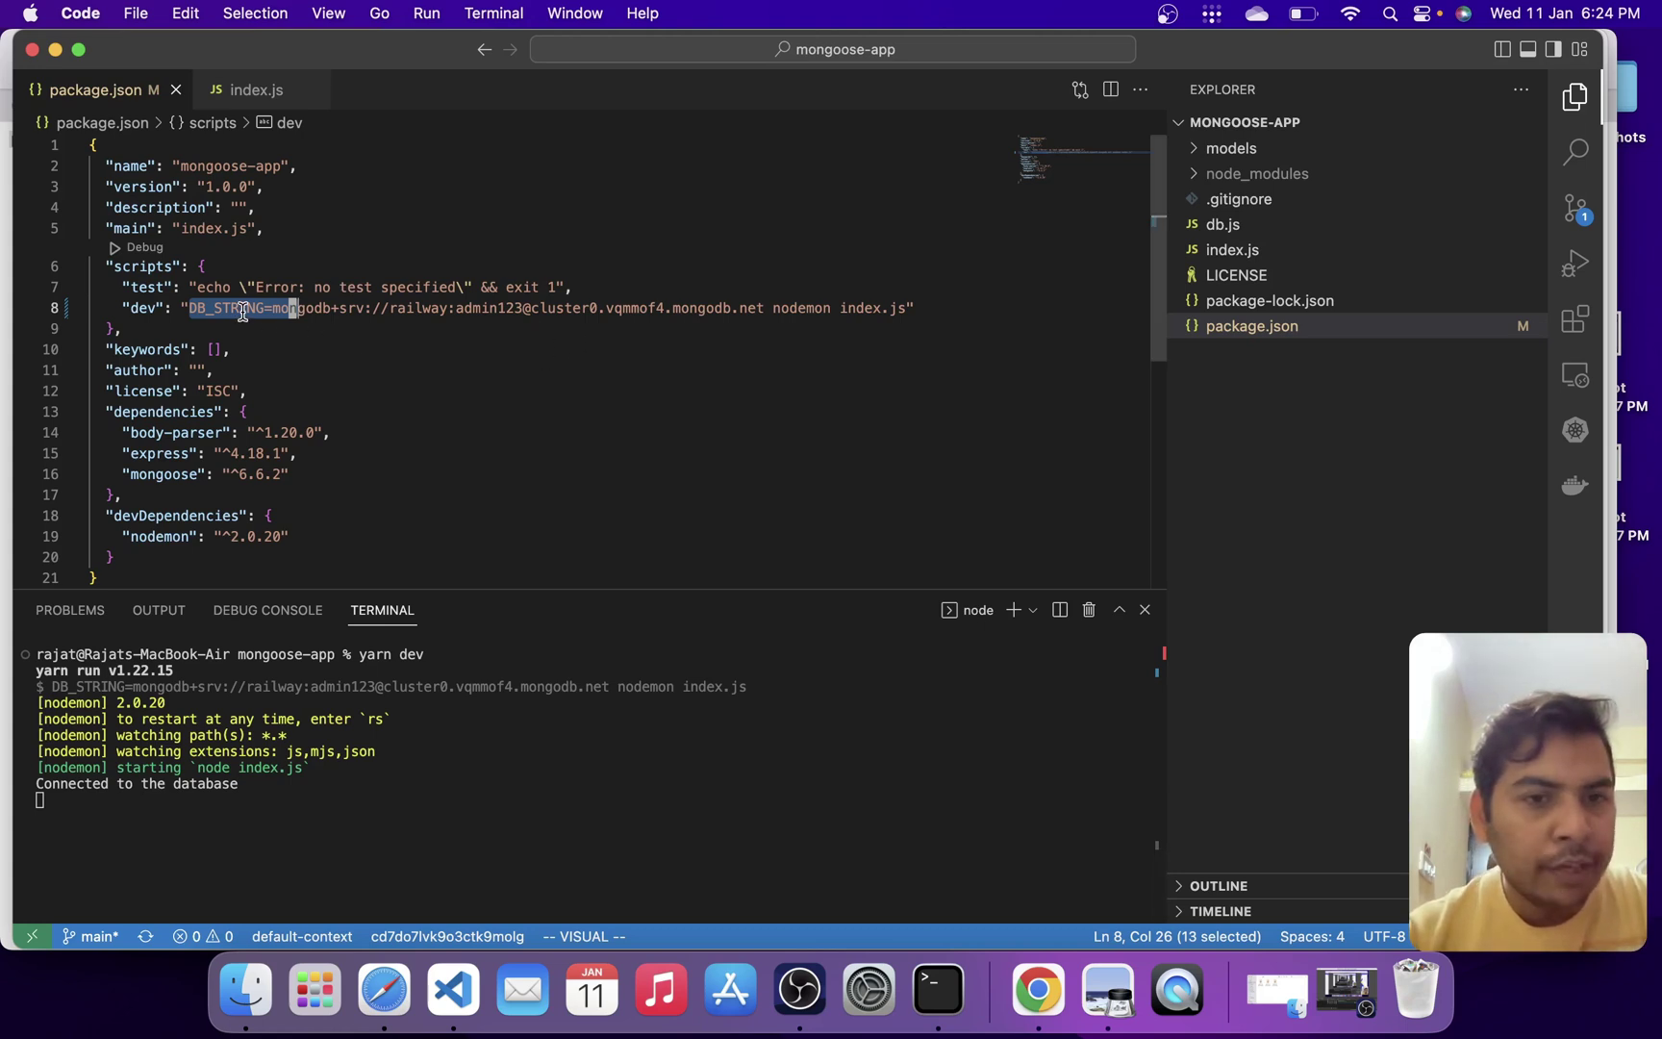
key(h)
key(h)
key(h)
key(h)
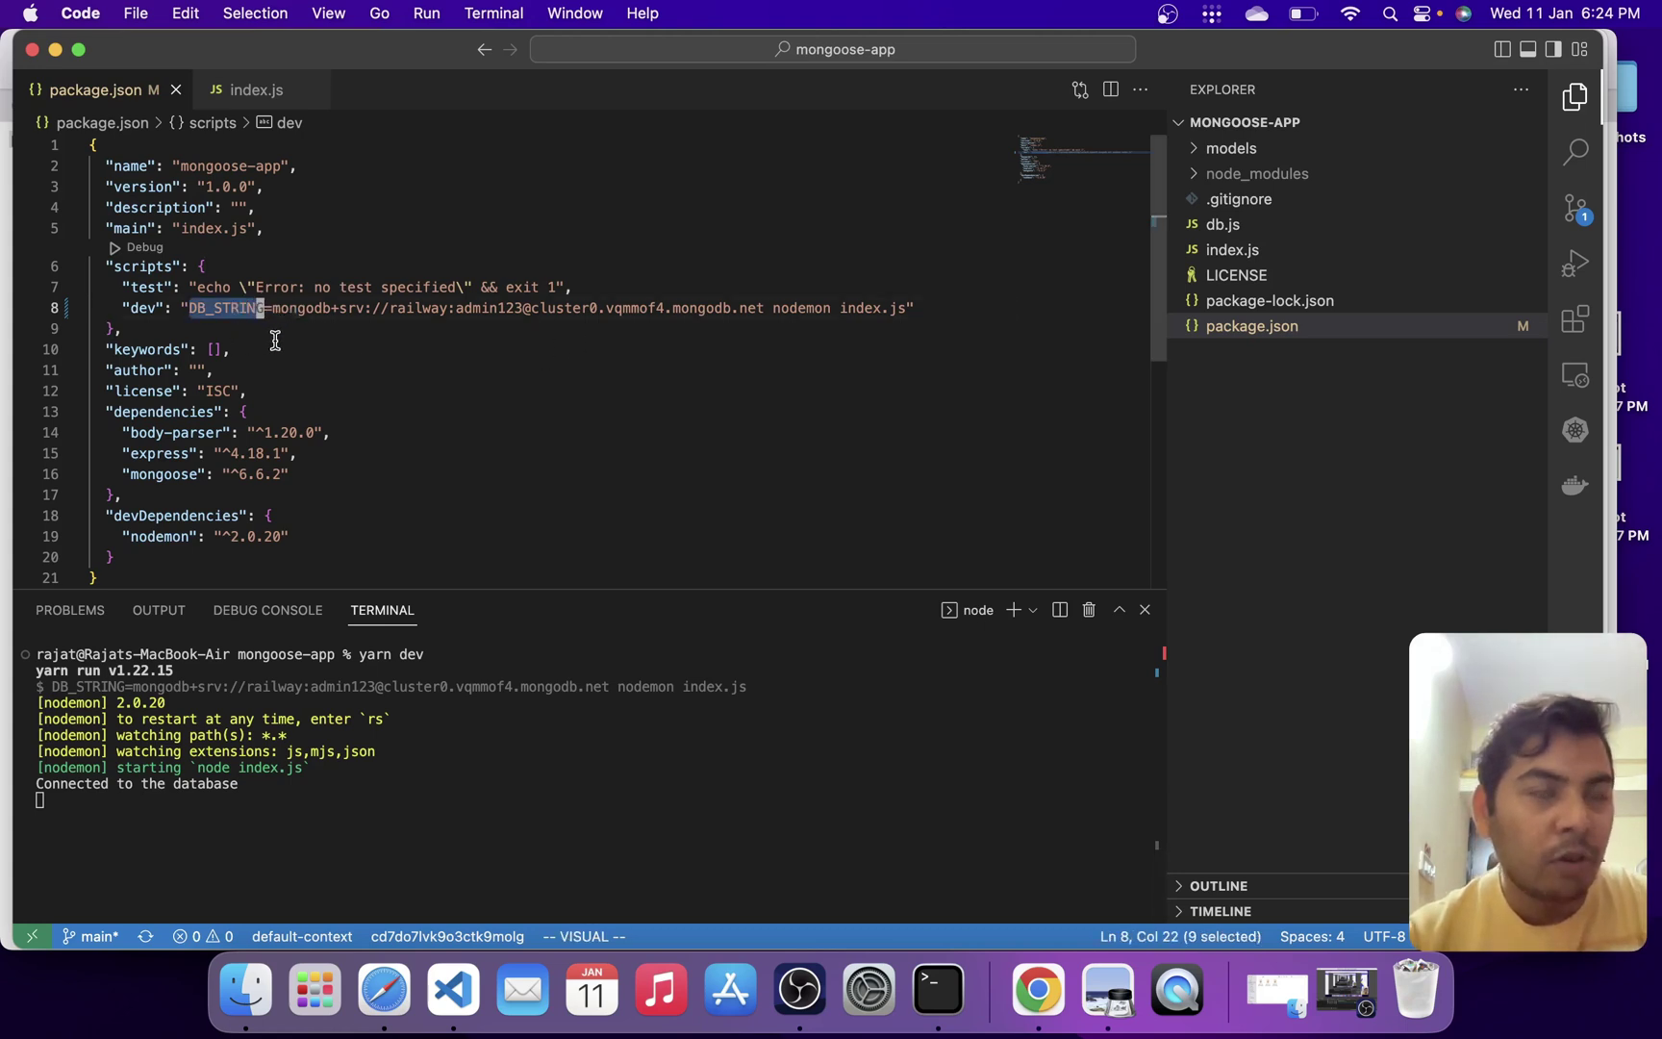
key(super+Tab)
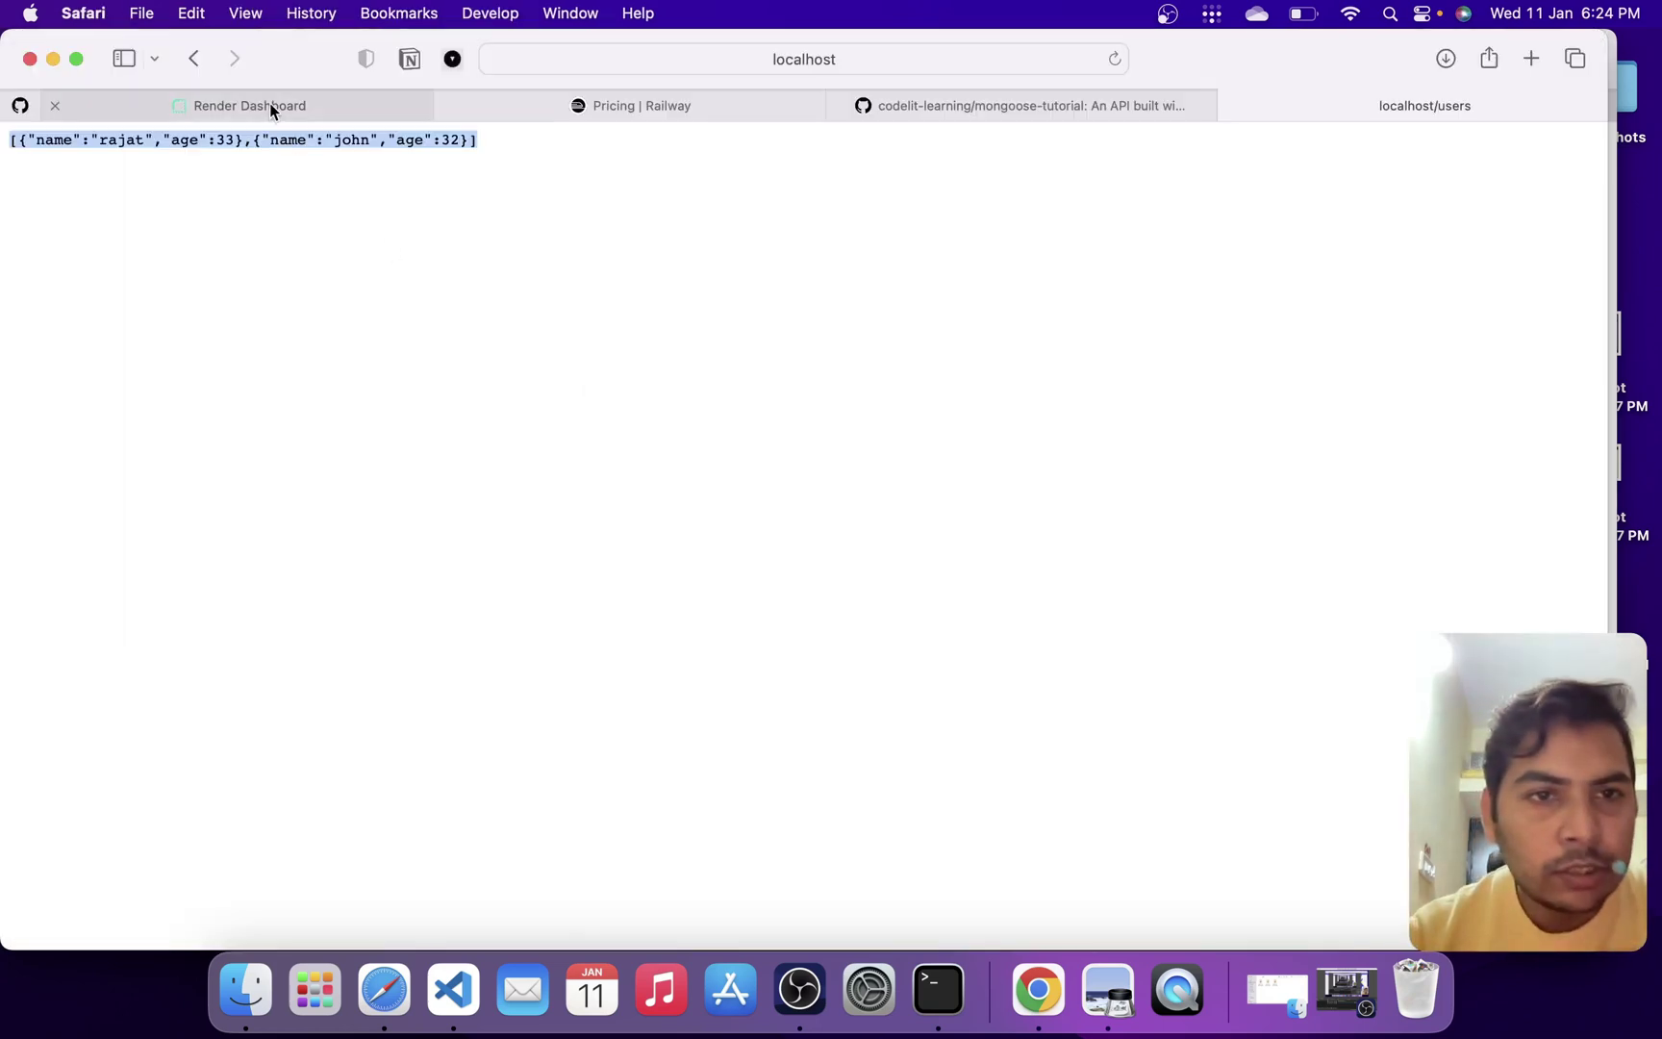
Create the node-demo web service on Render's Free instance type.
click(268, 103)
scroll(741, 669, down, 5)
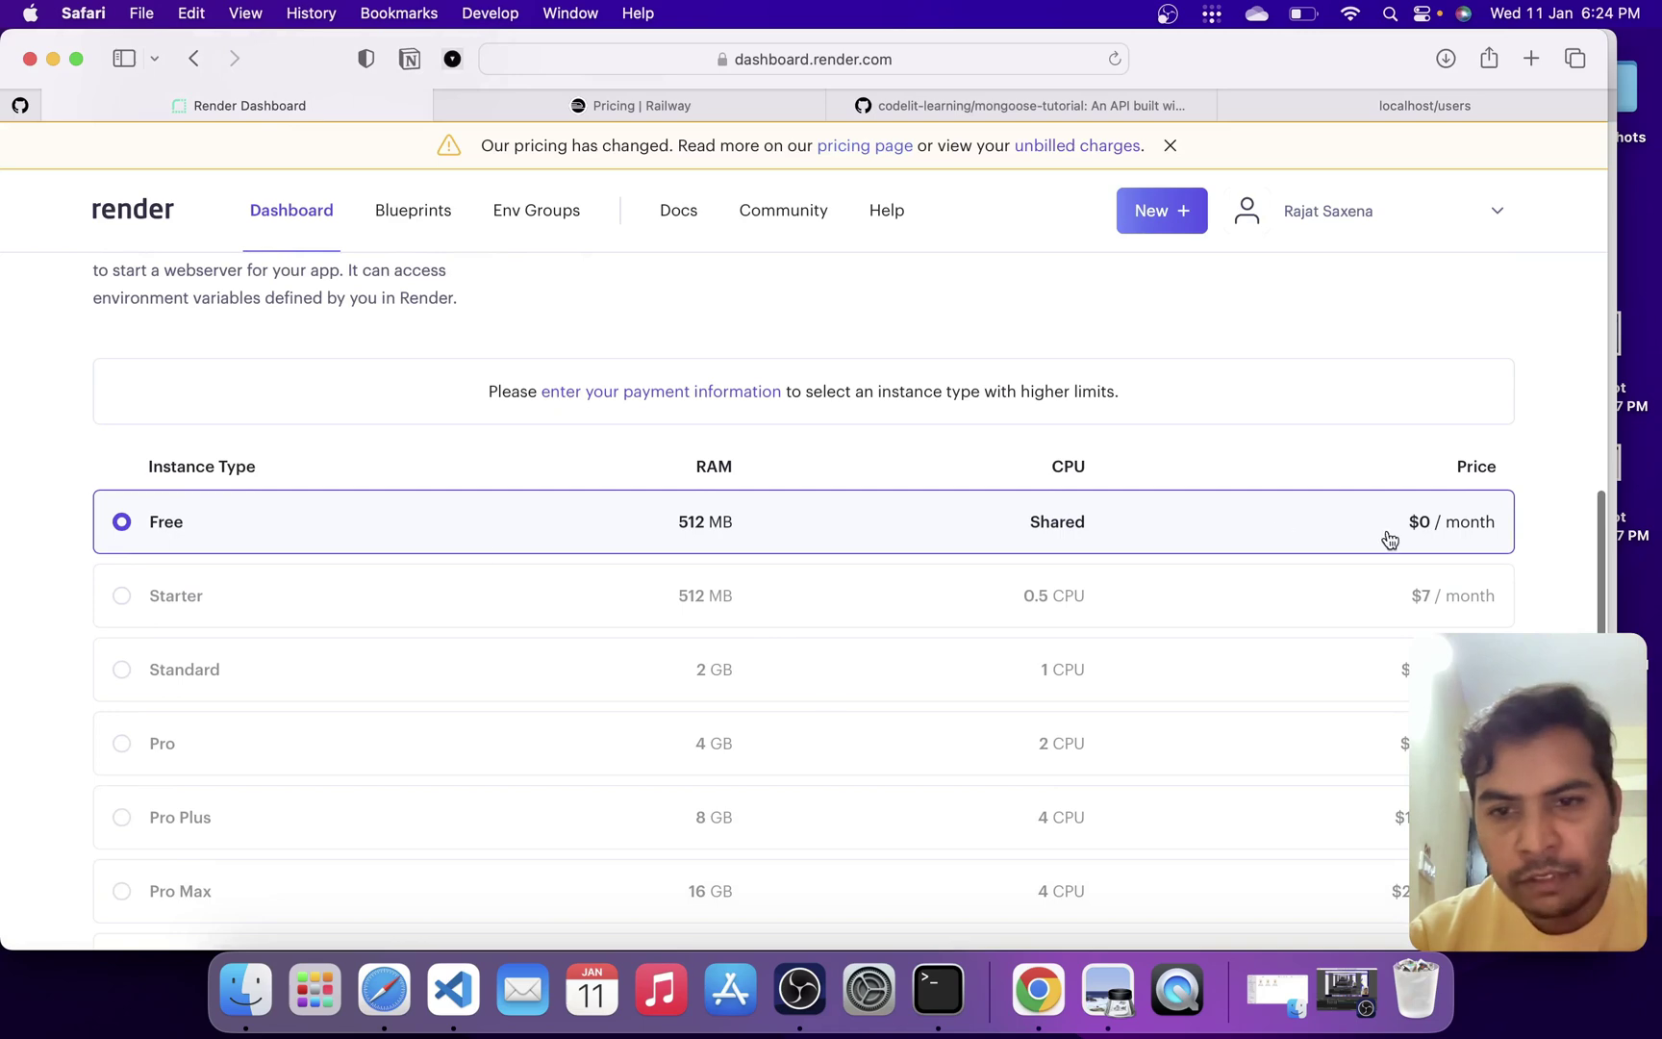
scroll(637, 552, down, 6)
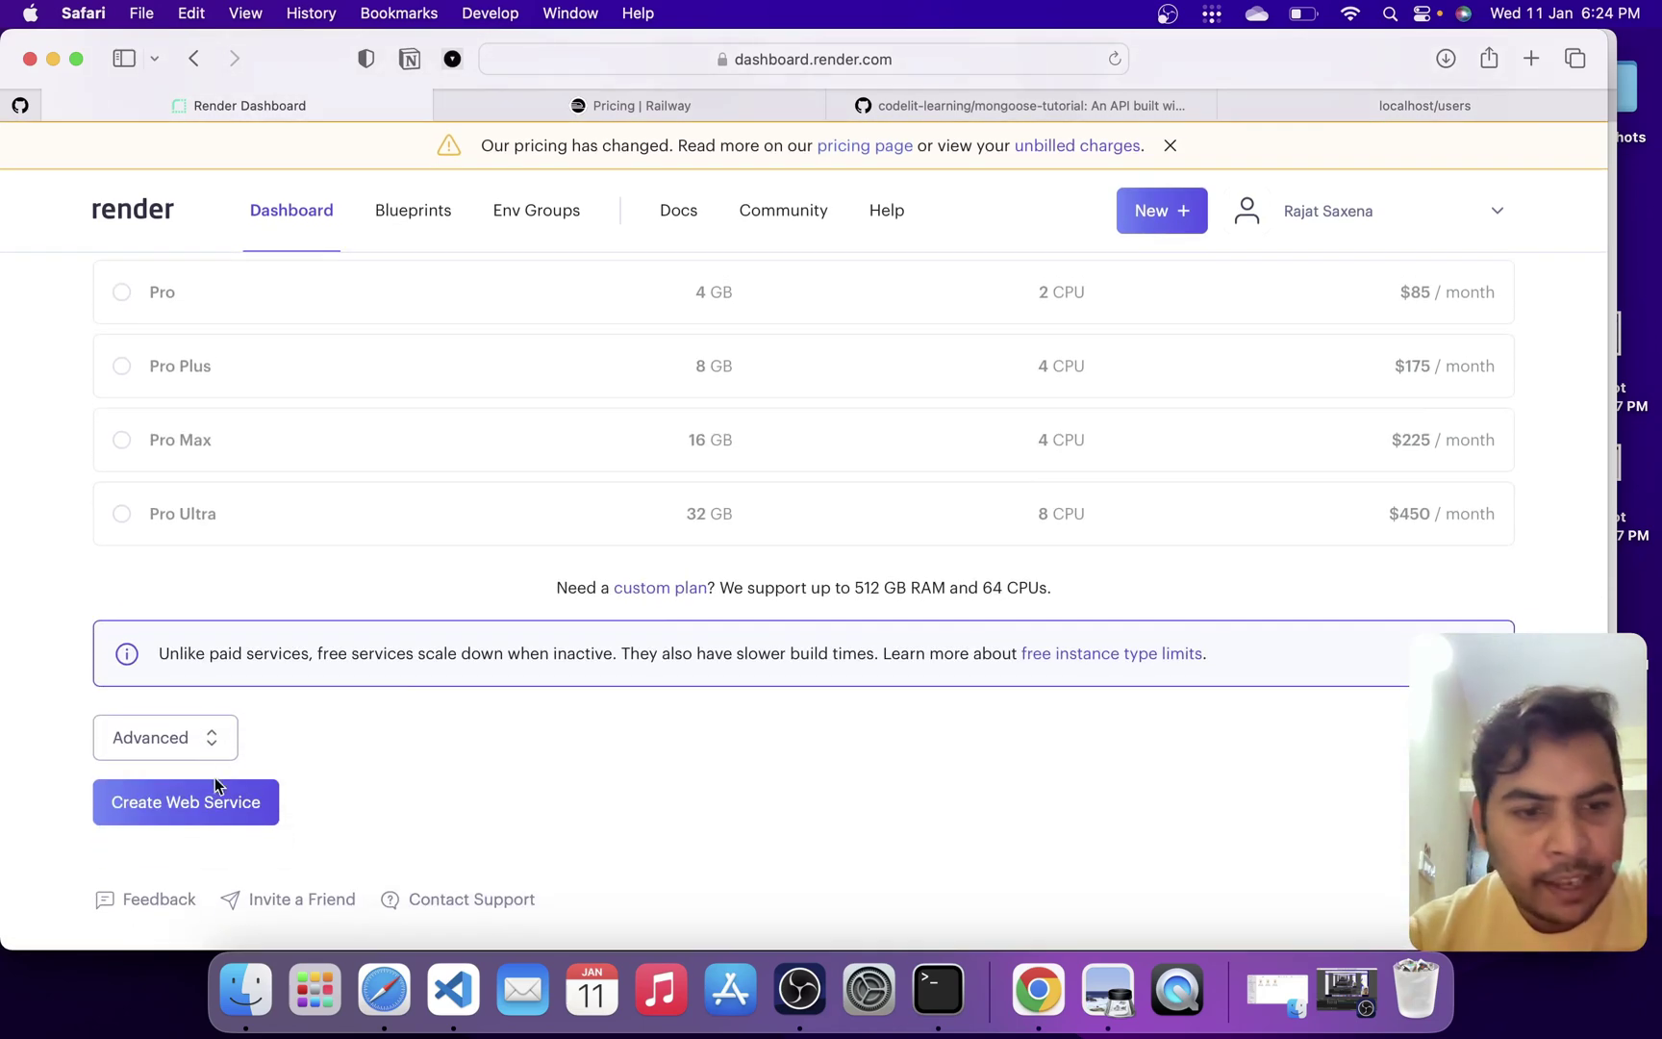
click(205, 814)
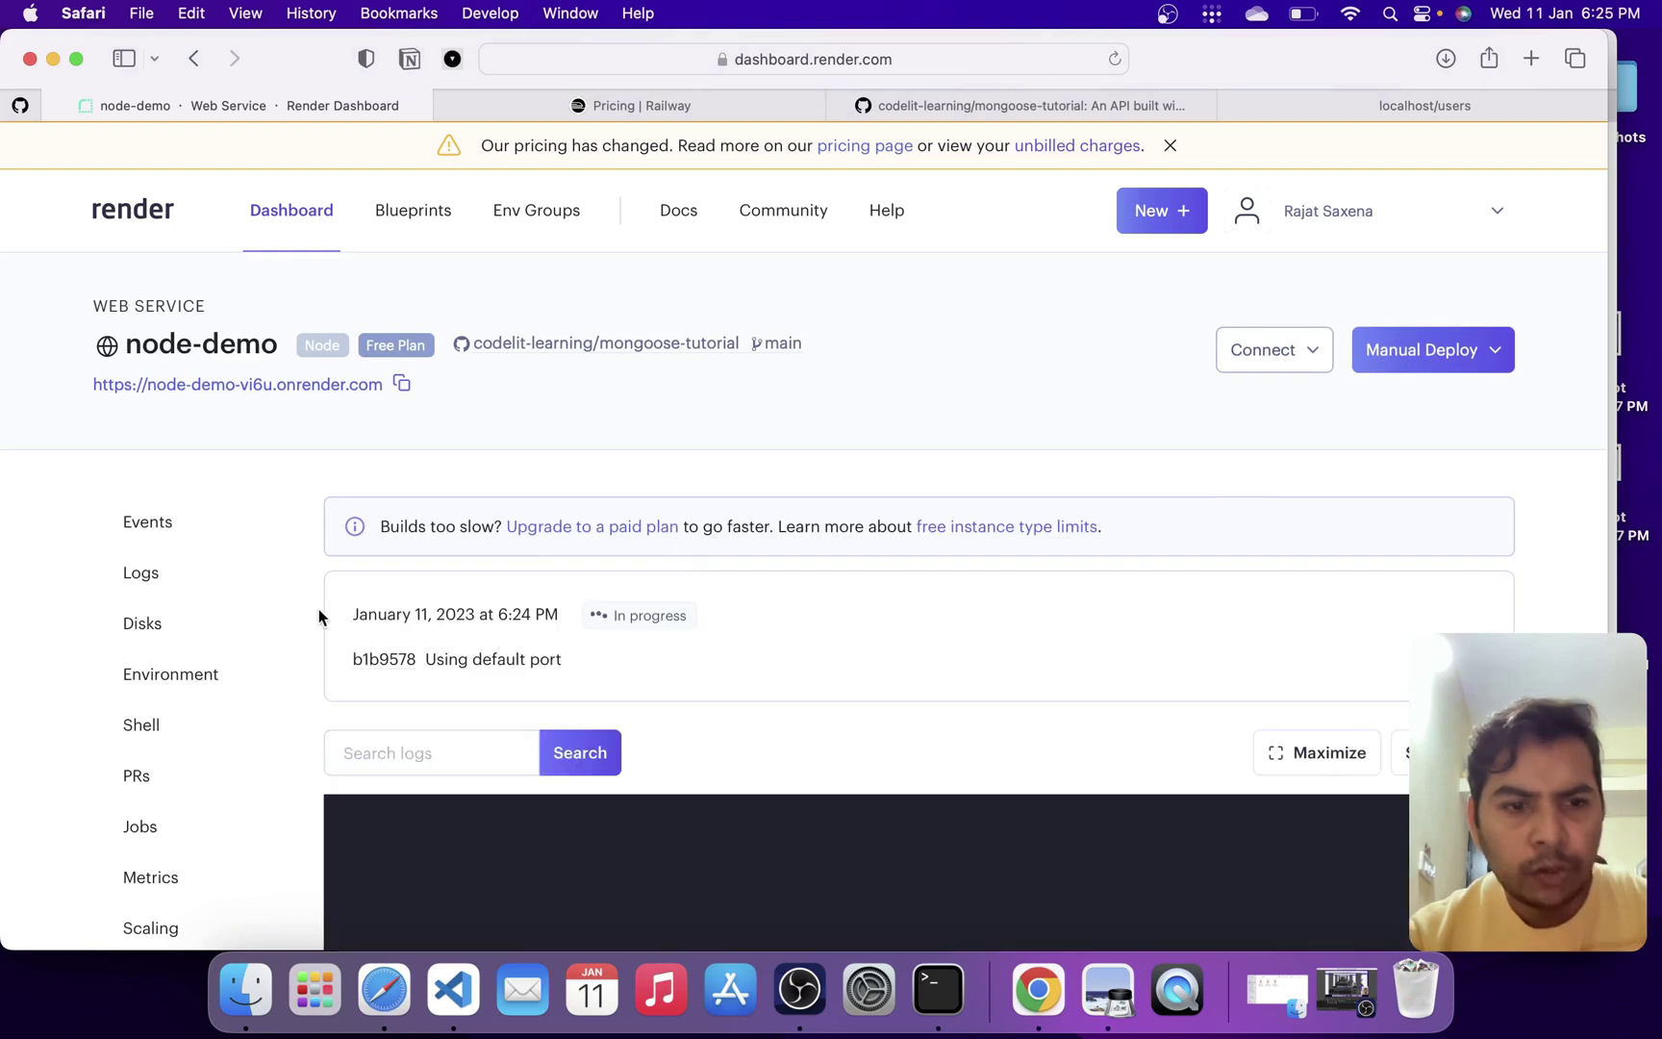
Add a new environment variable row with key DB_STRING in the service's Environment settings.
click(171, 691)
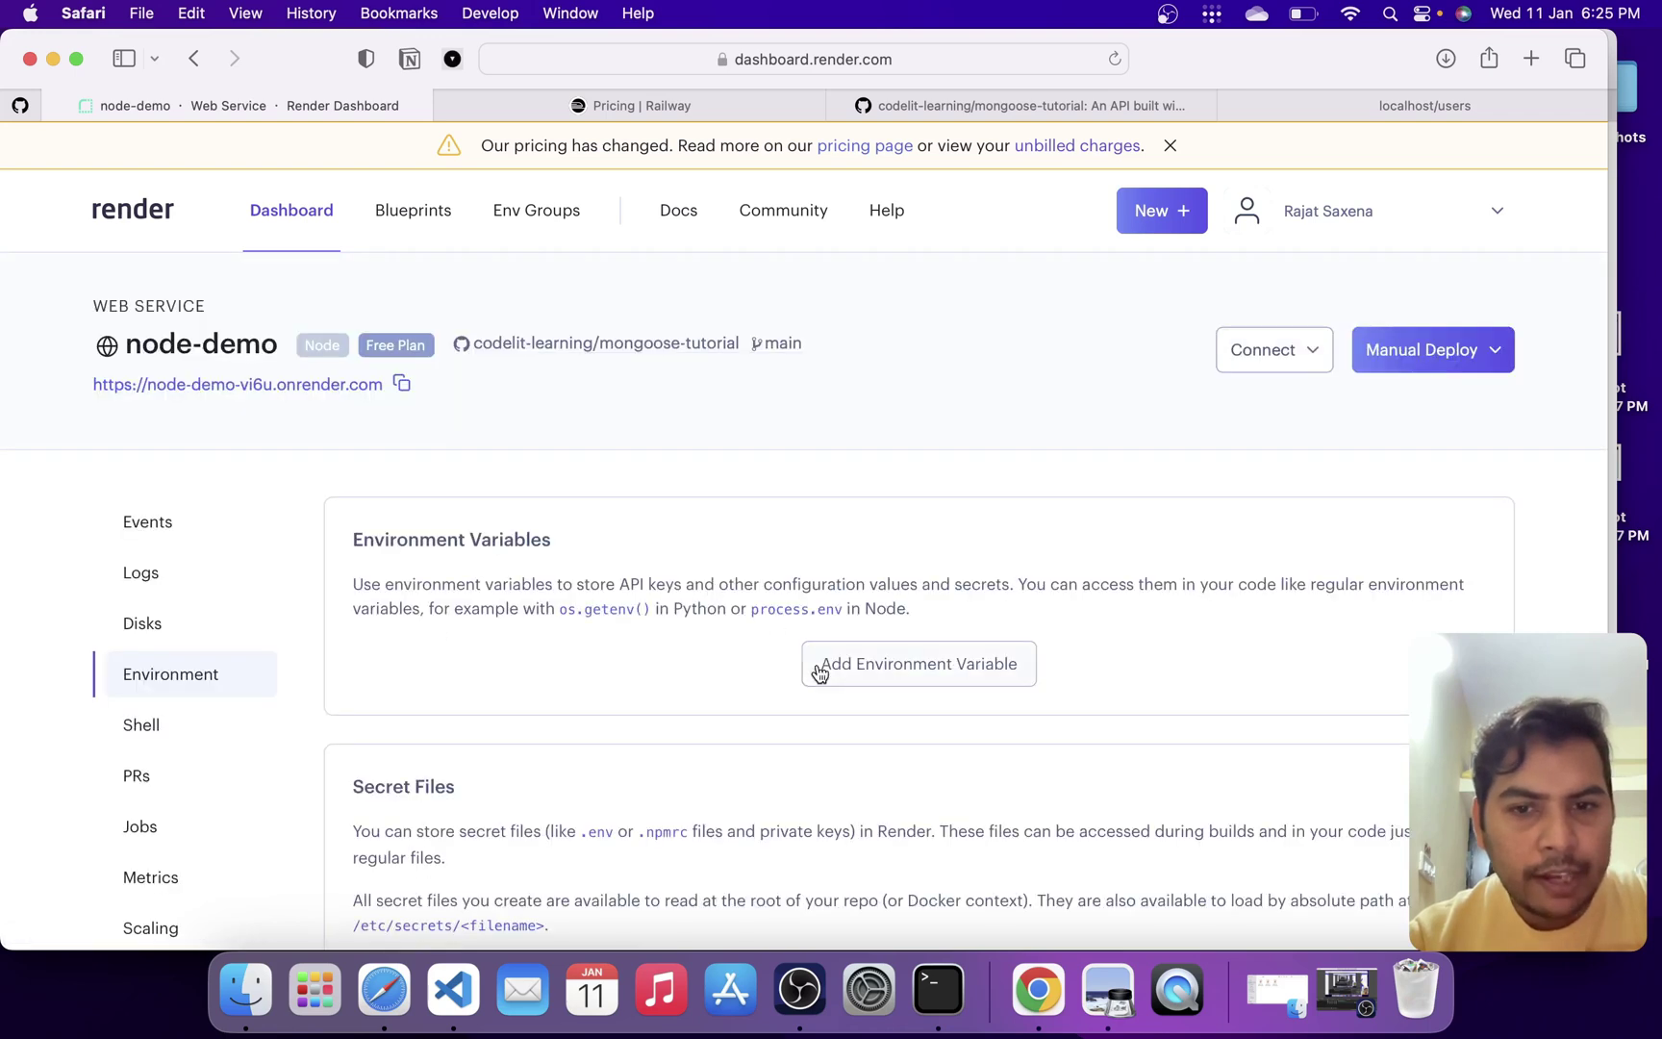
scroll(821, 663, down, 3)
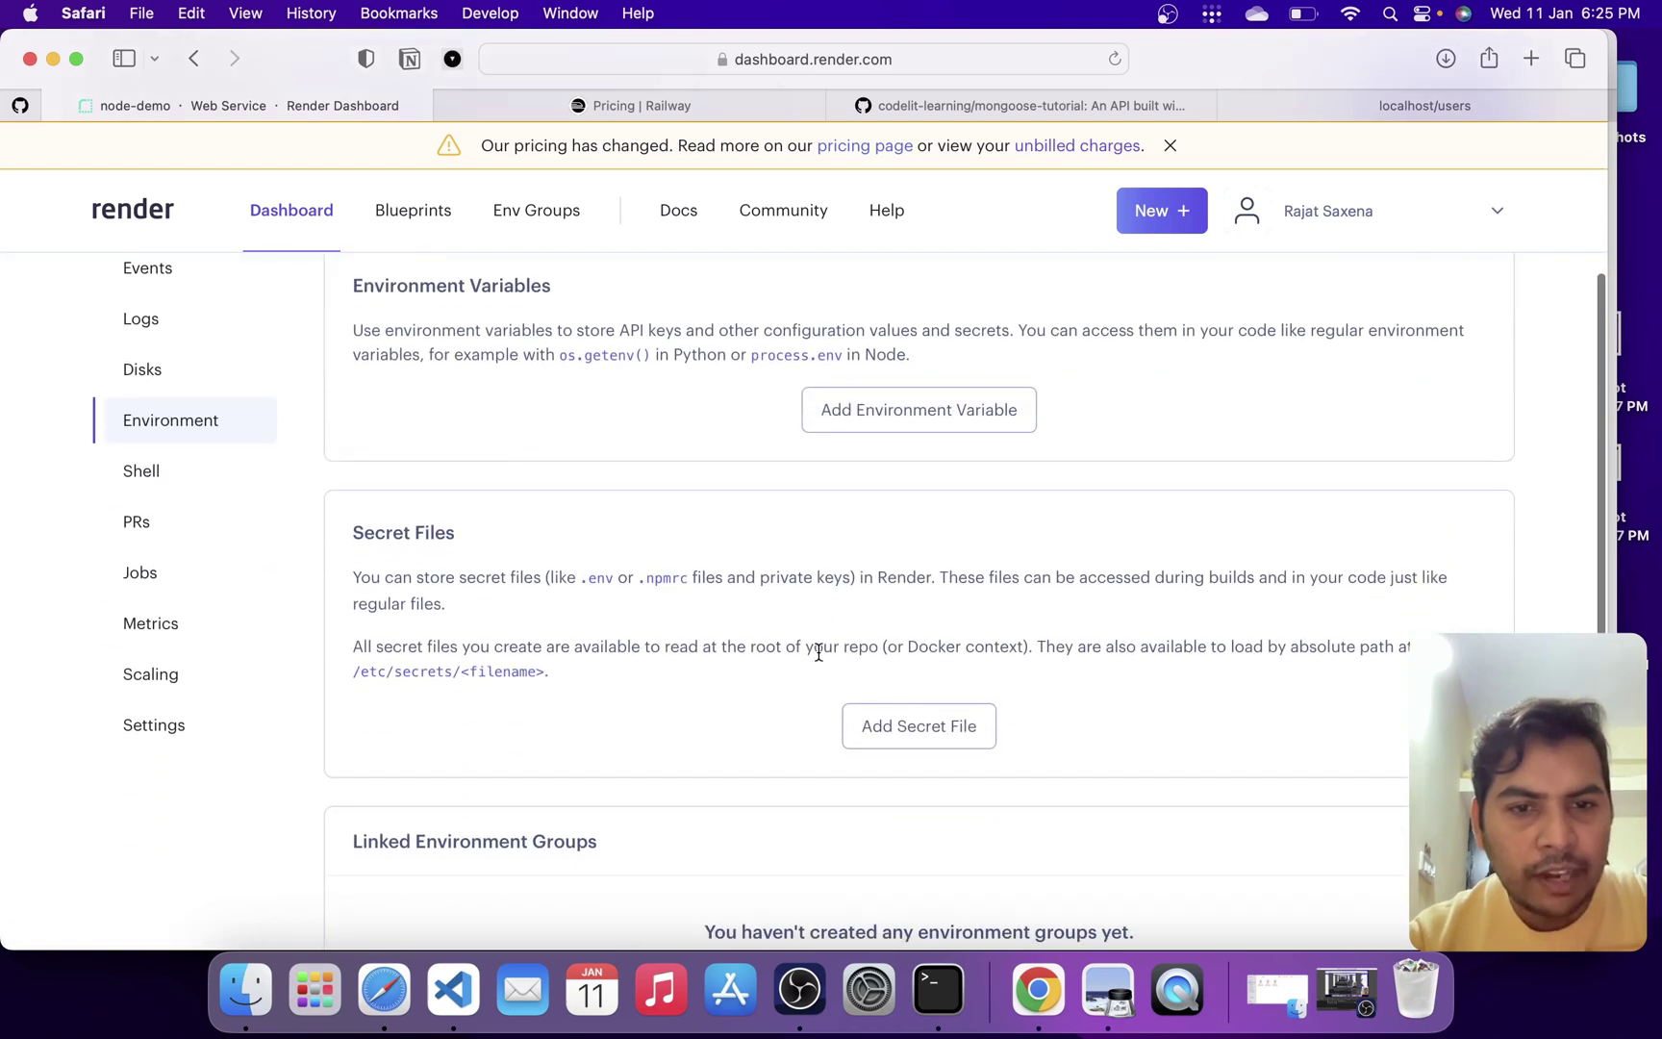
click(931, 420)
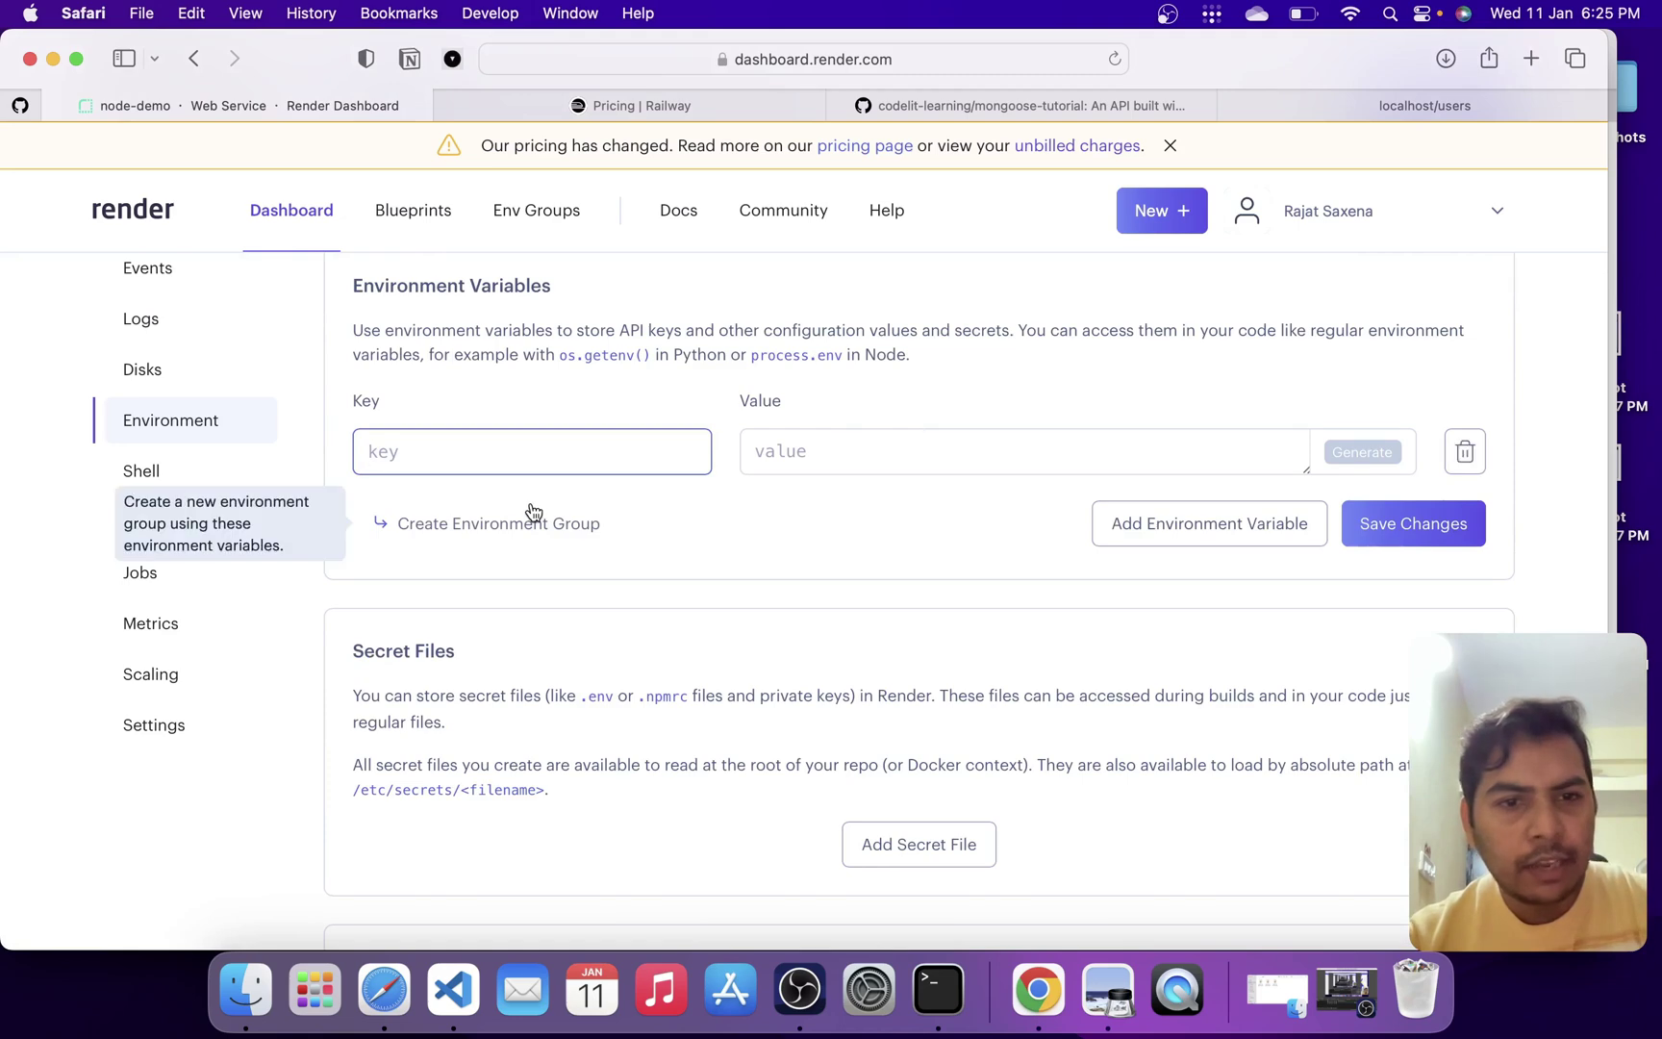
key(super+Tab)
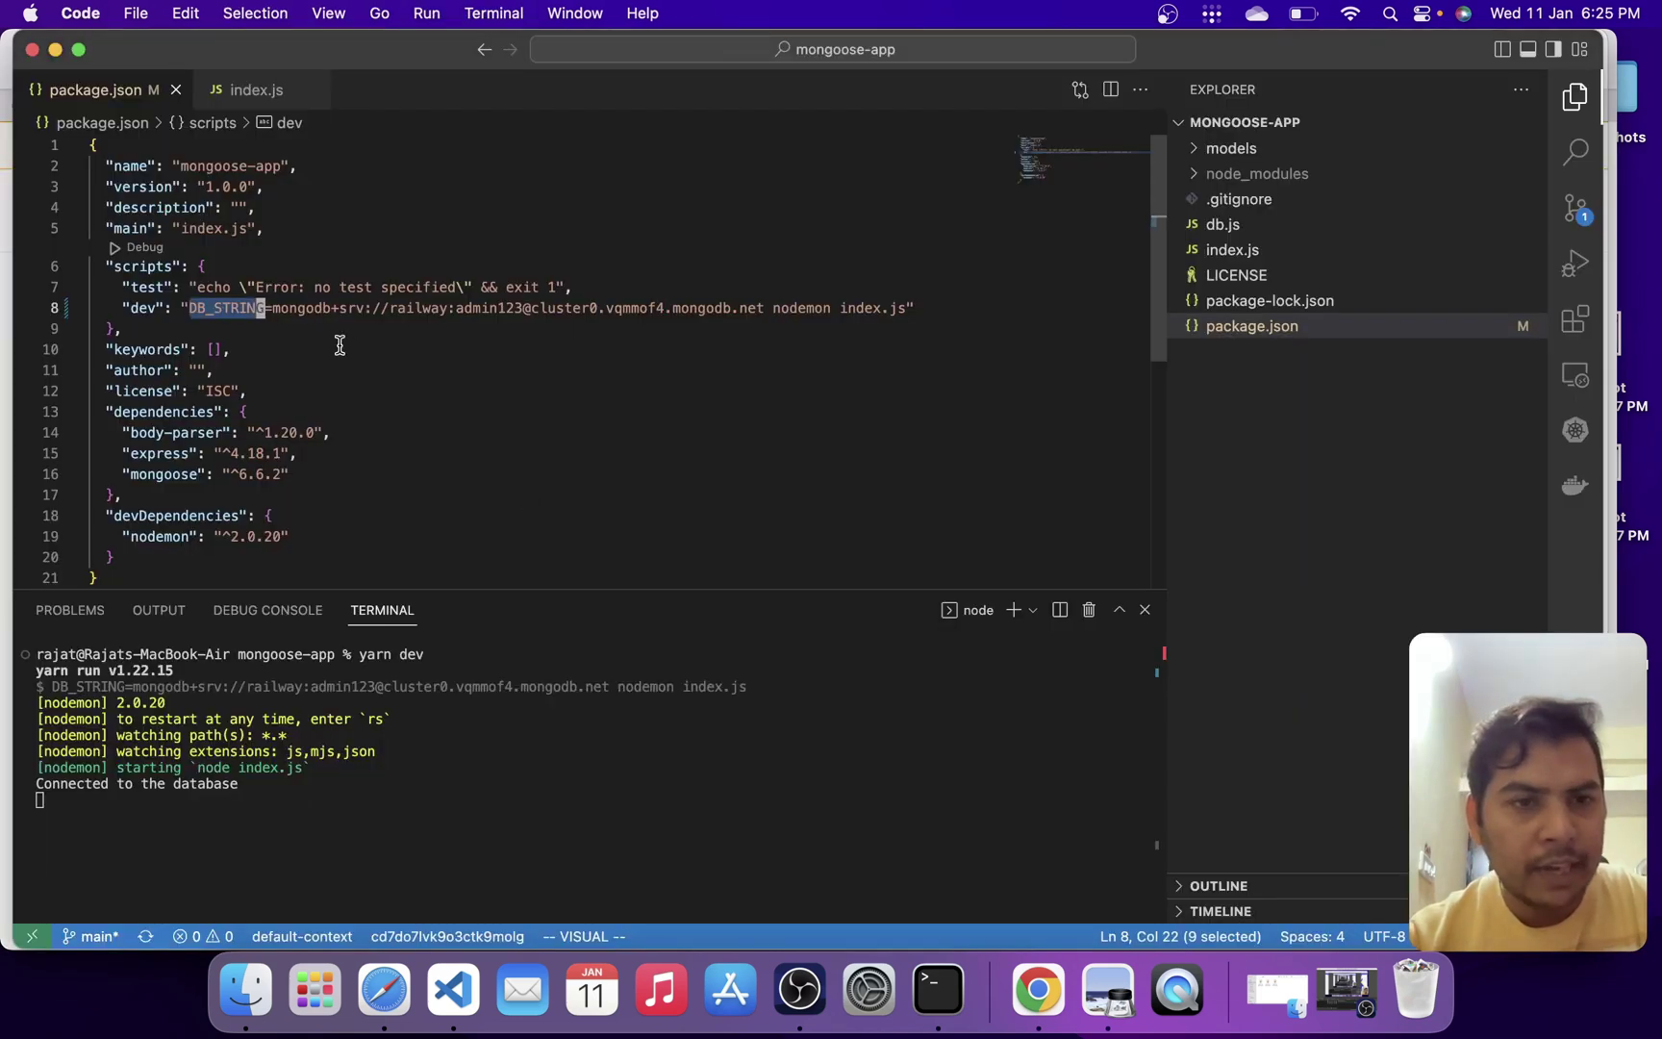
key(super+Tab)
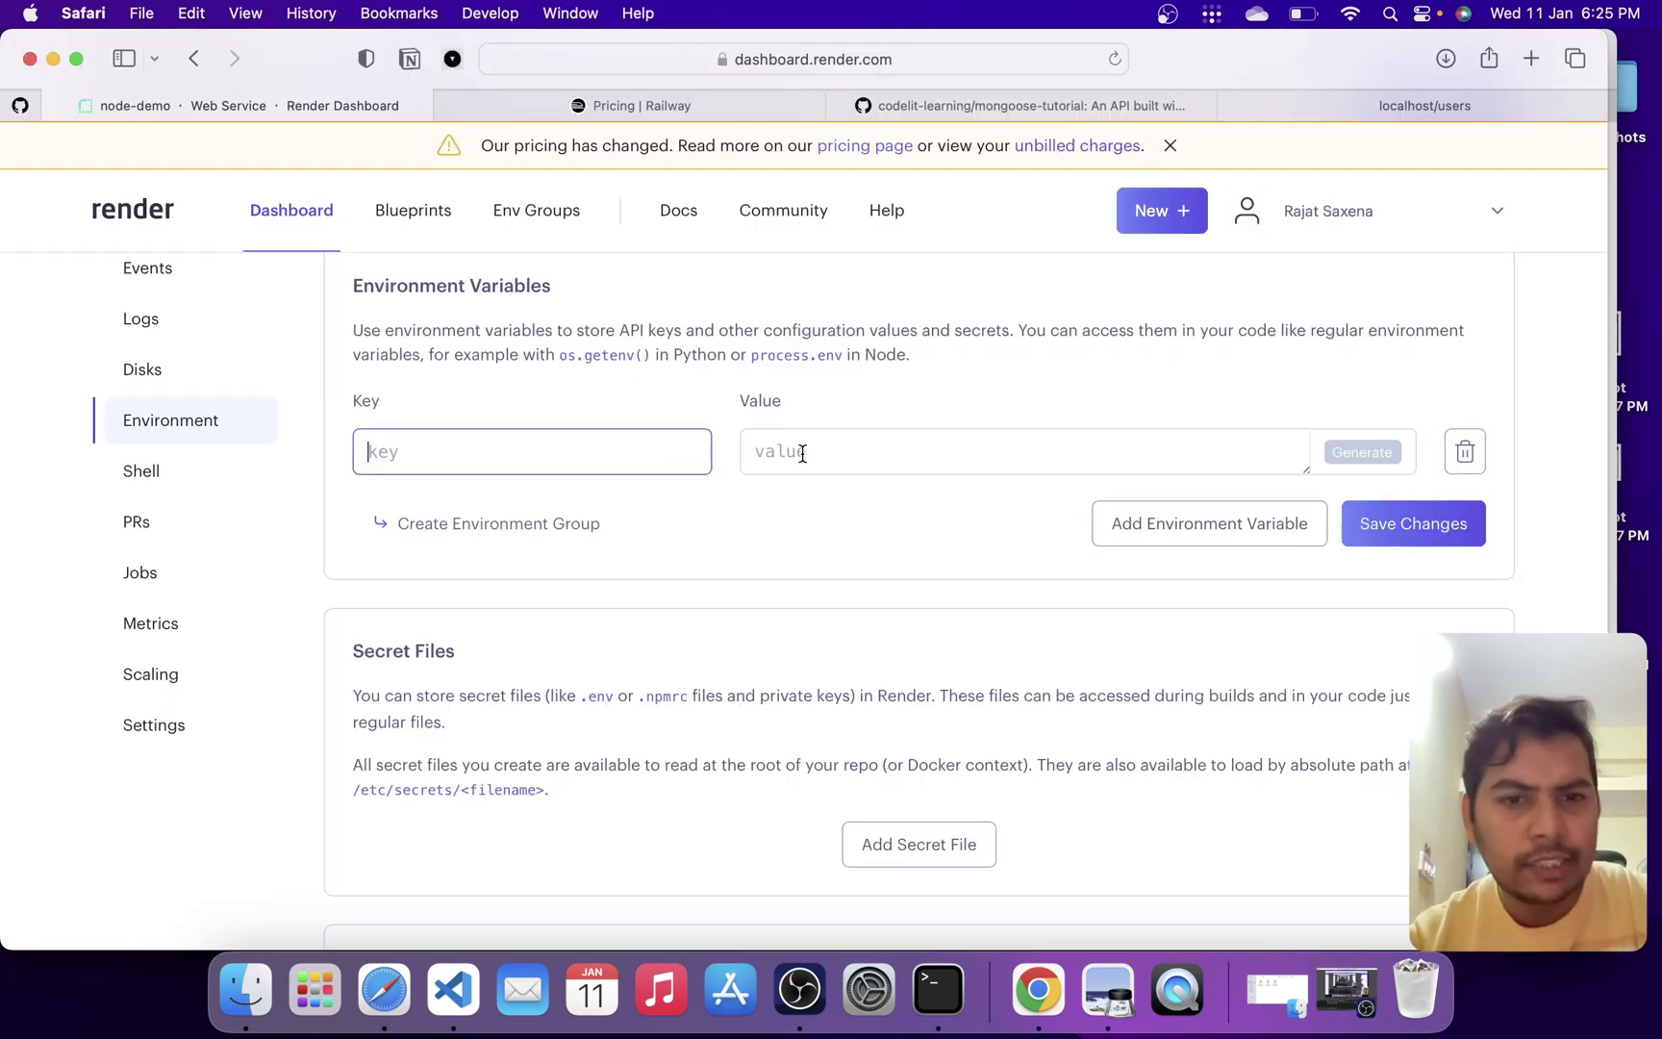
text(DB_STR)
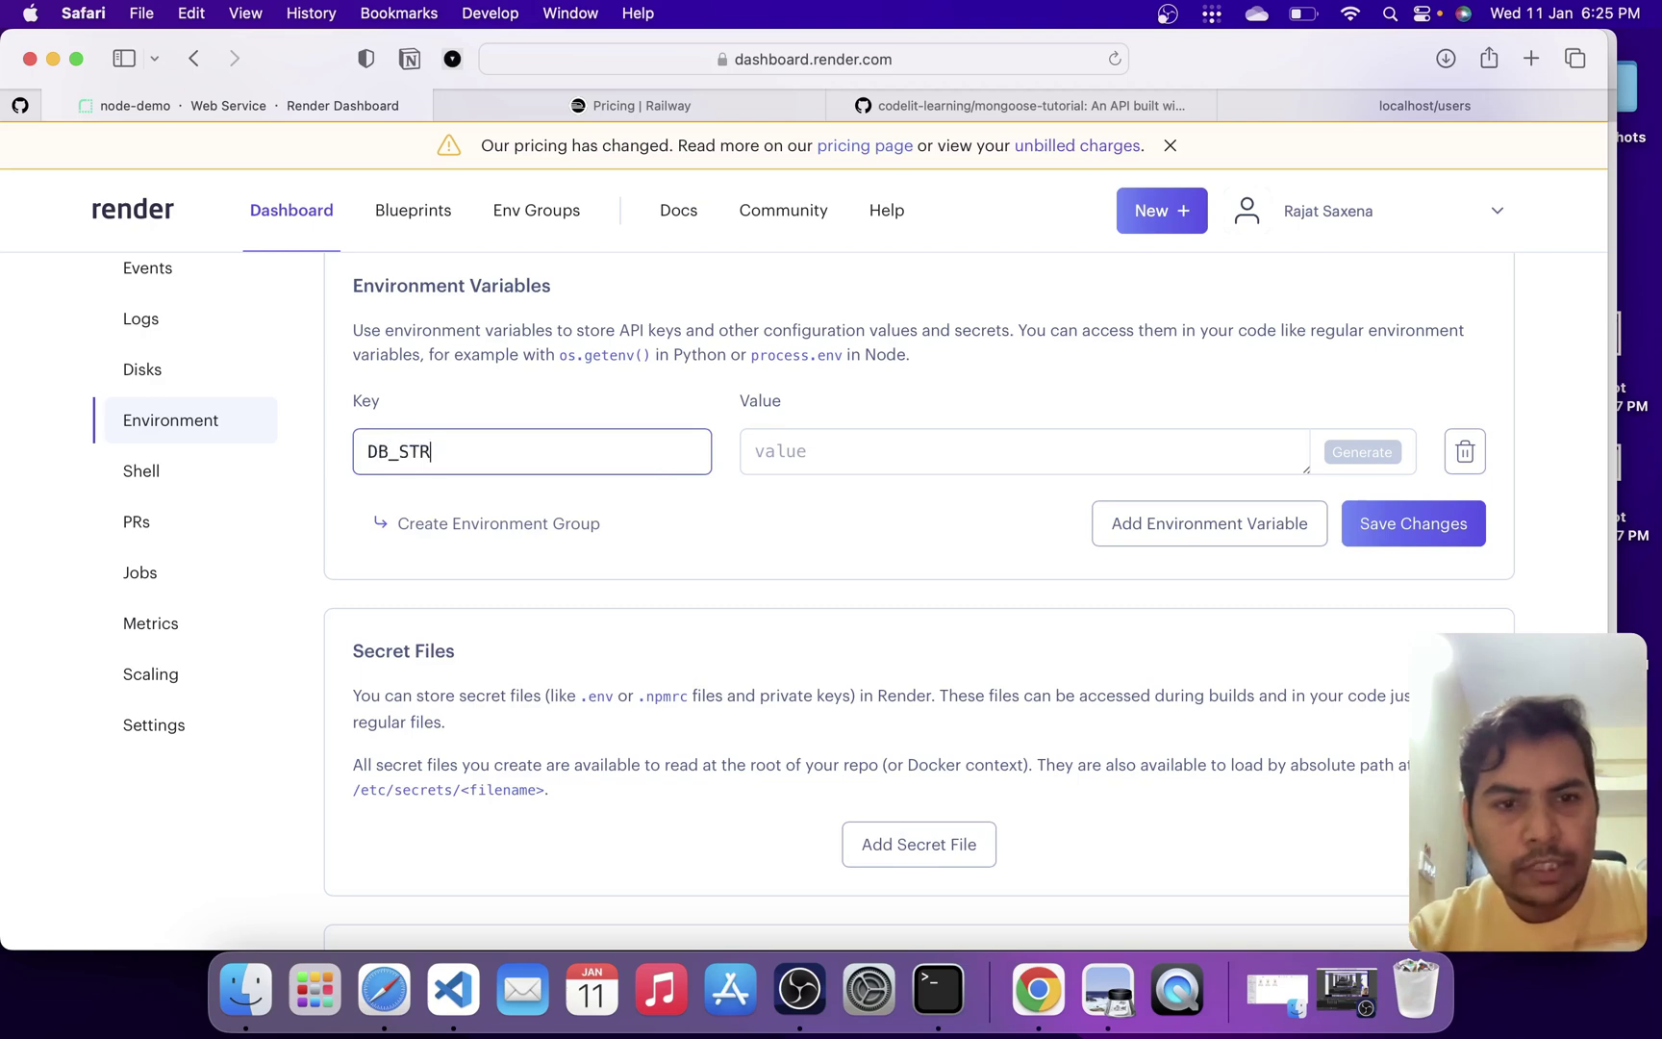
text(ING)
Copy the MongoDB connection string from package.json, paste it as DB_STRING's value, and save.
key(super+Tab)
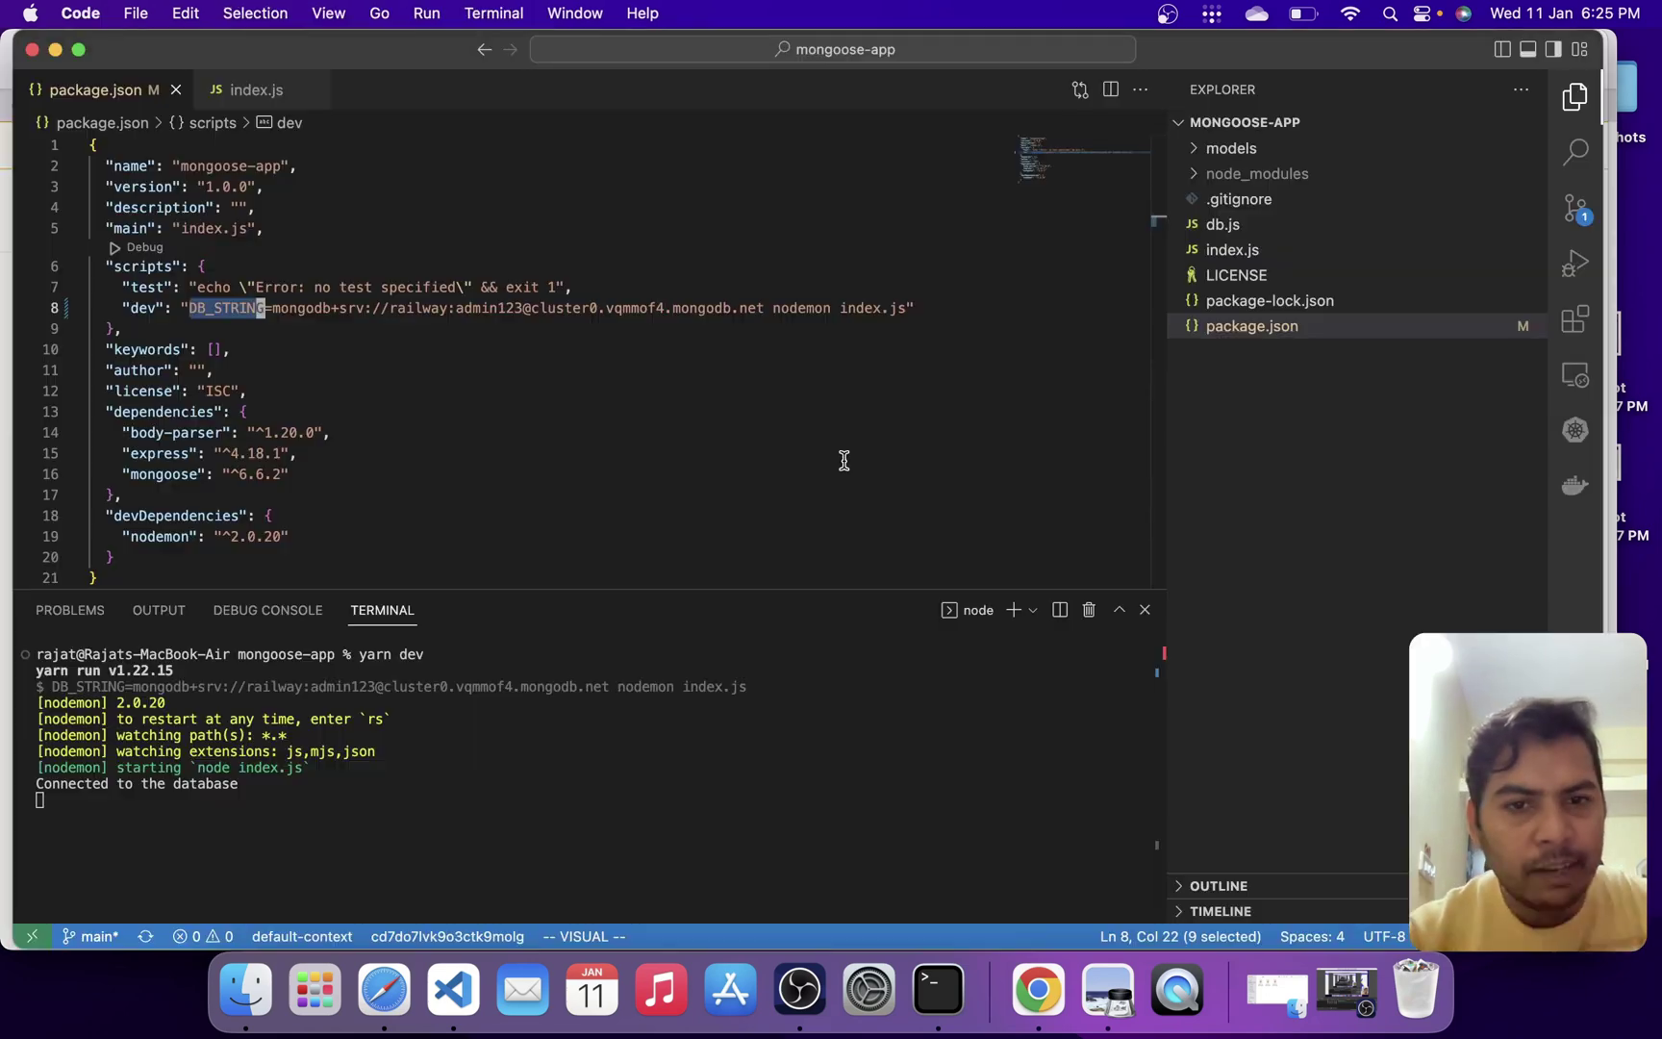
click(274, 308)
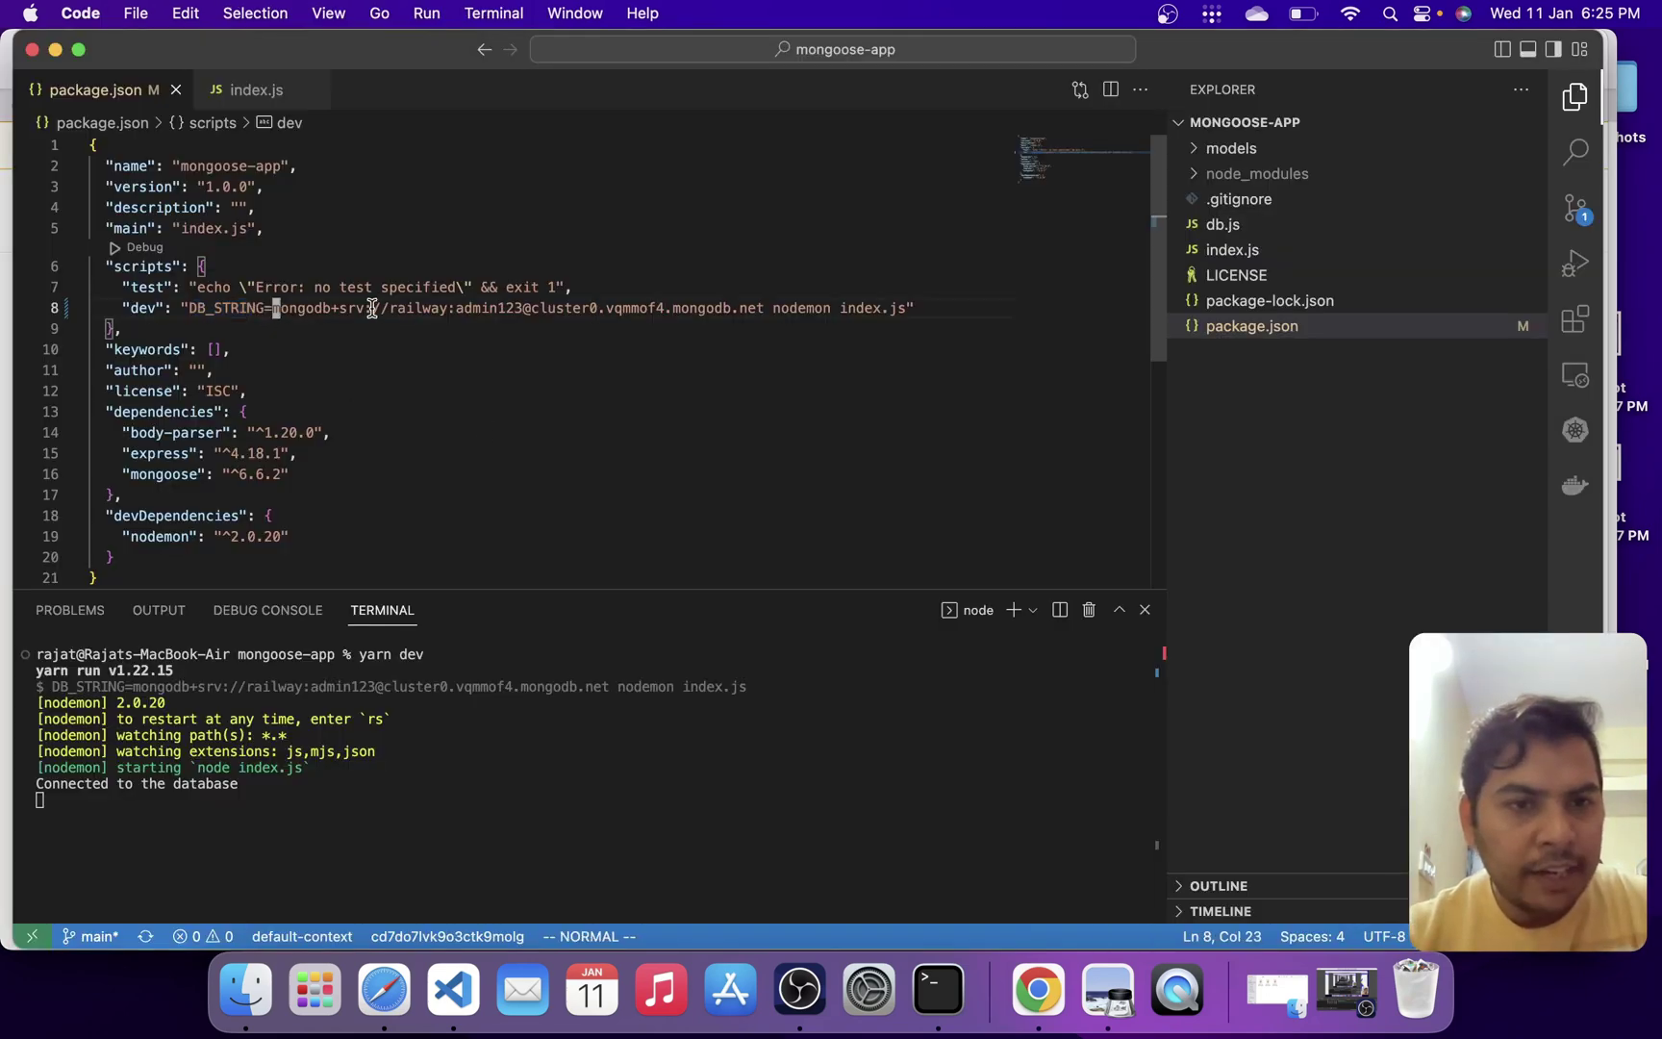
drag(373, 308, 767, 316)
key(super+c)
key(super+Tab)
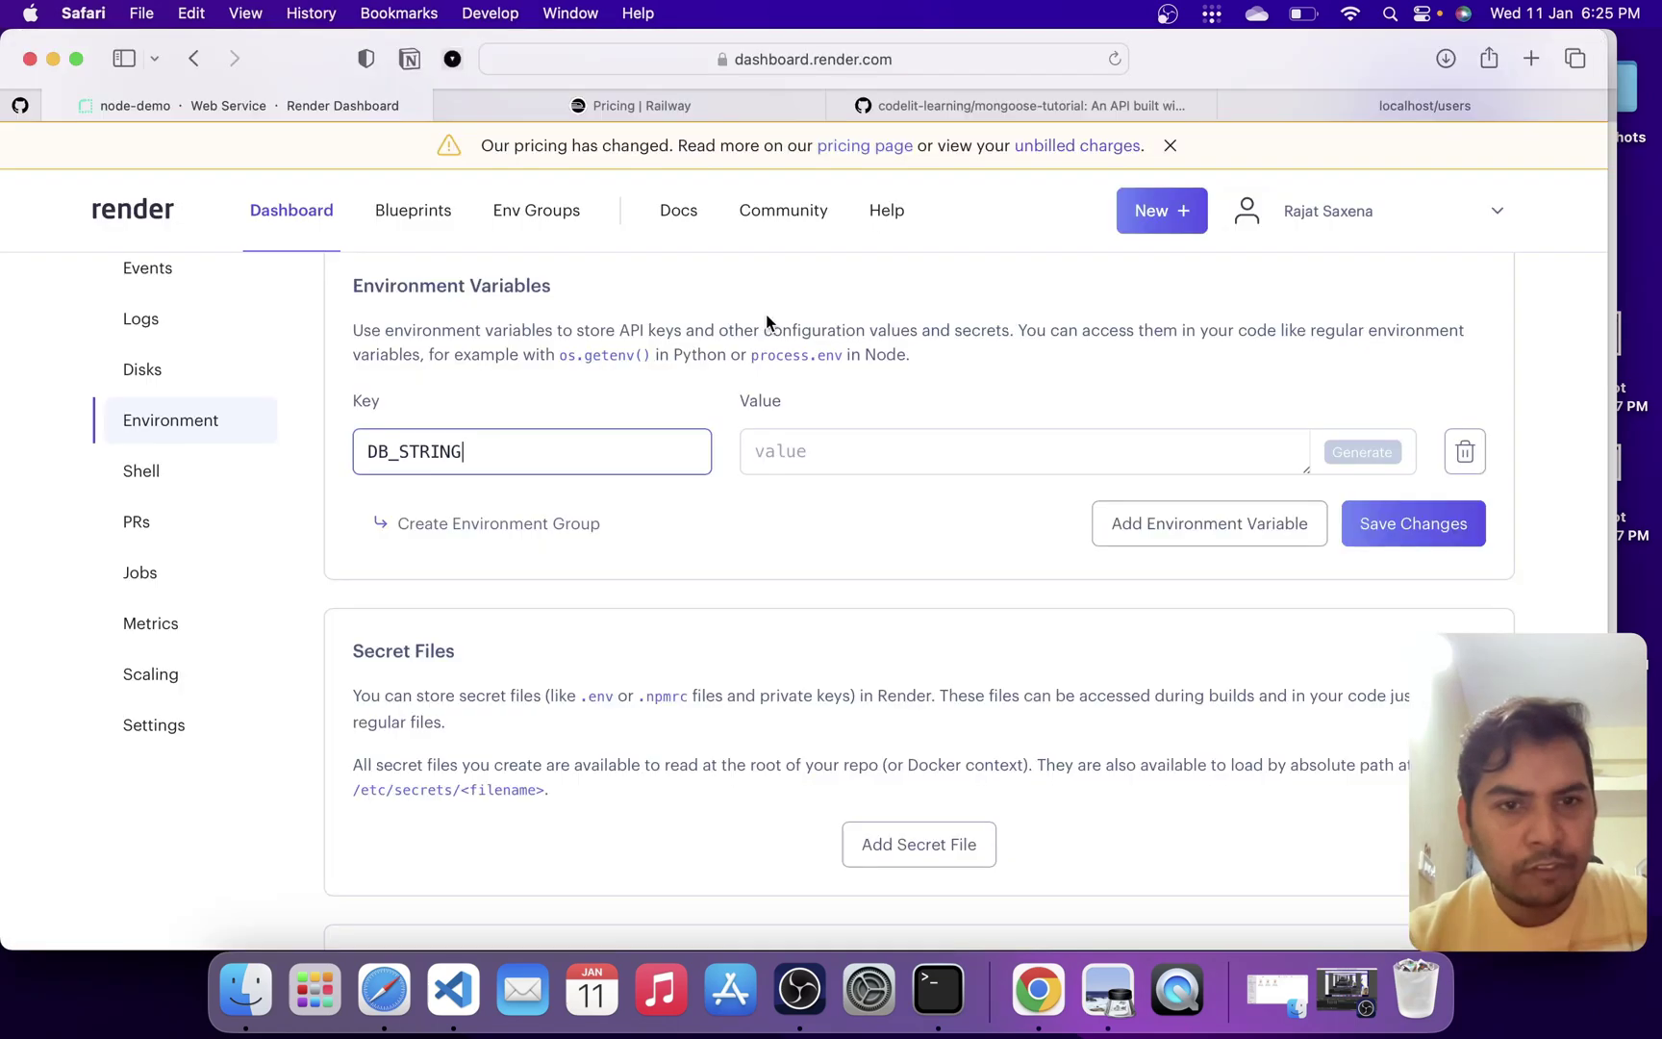
key(super+Tab)
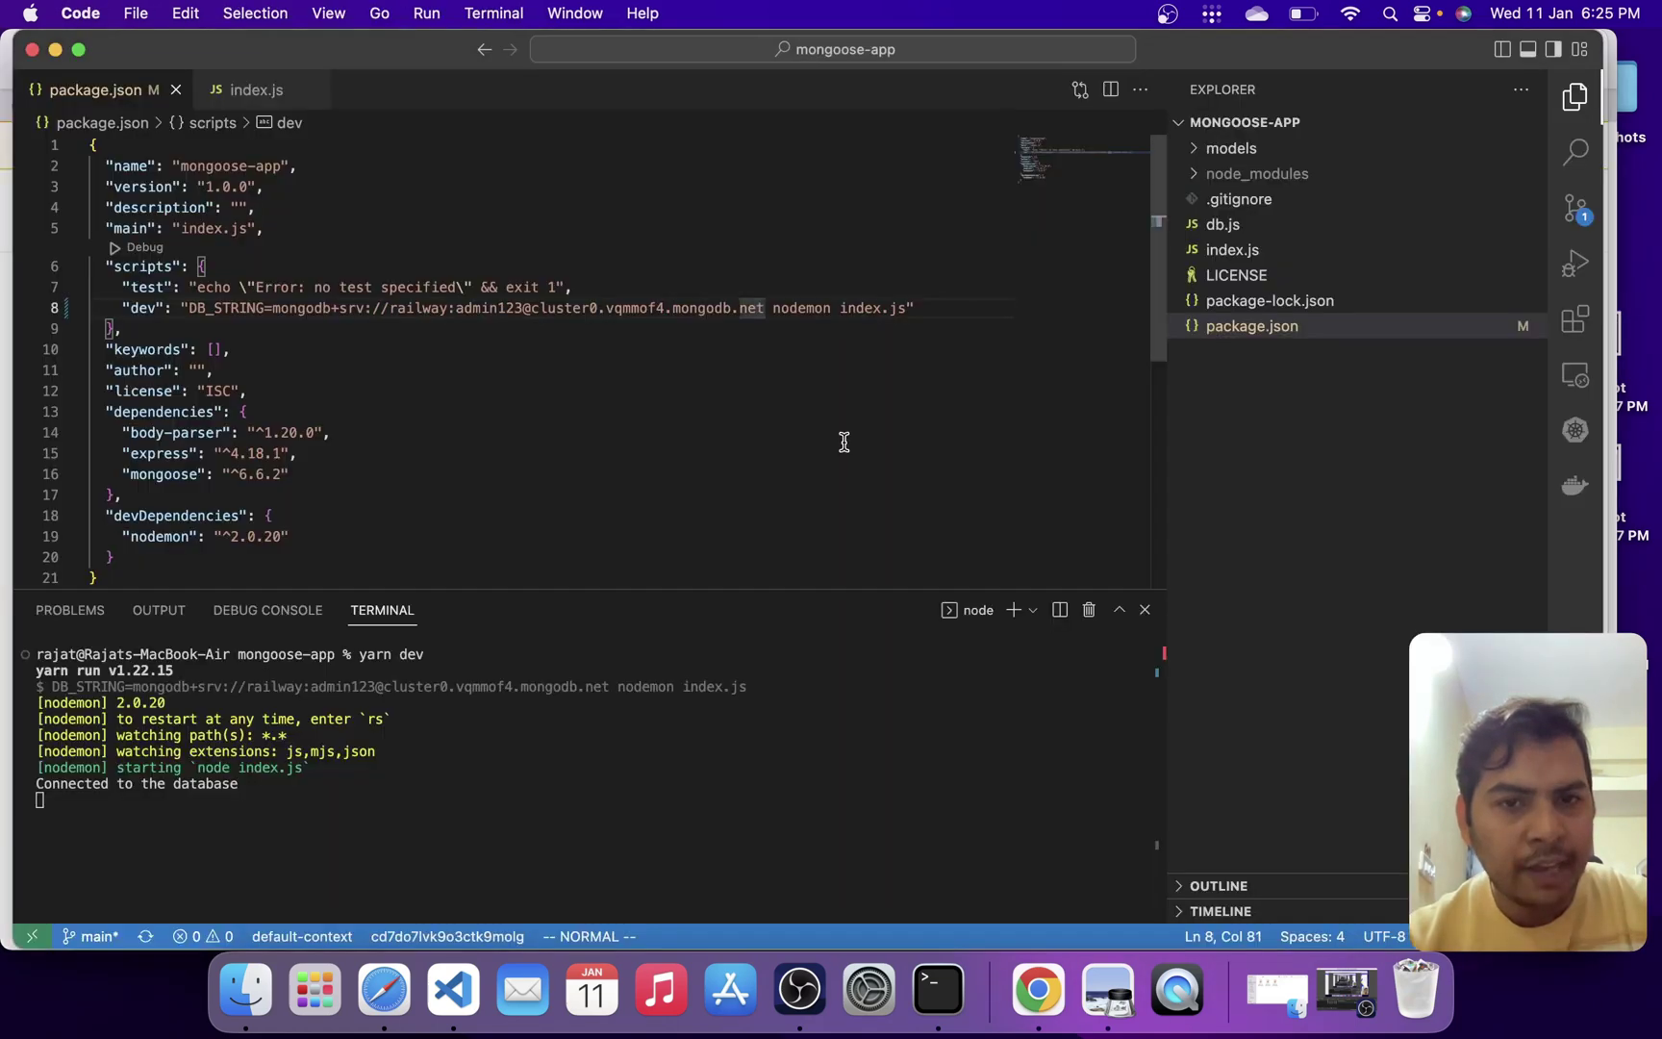
key(super+Tab)
click(831, 454)
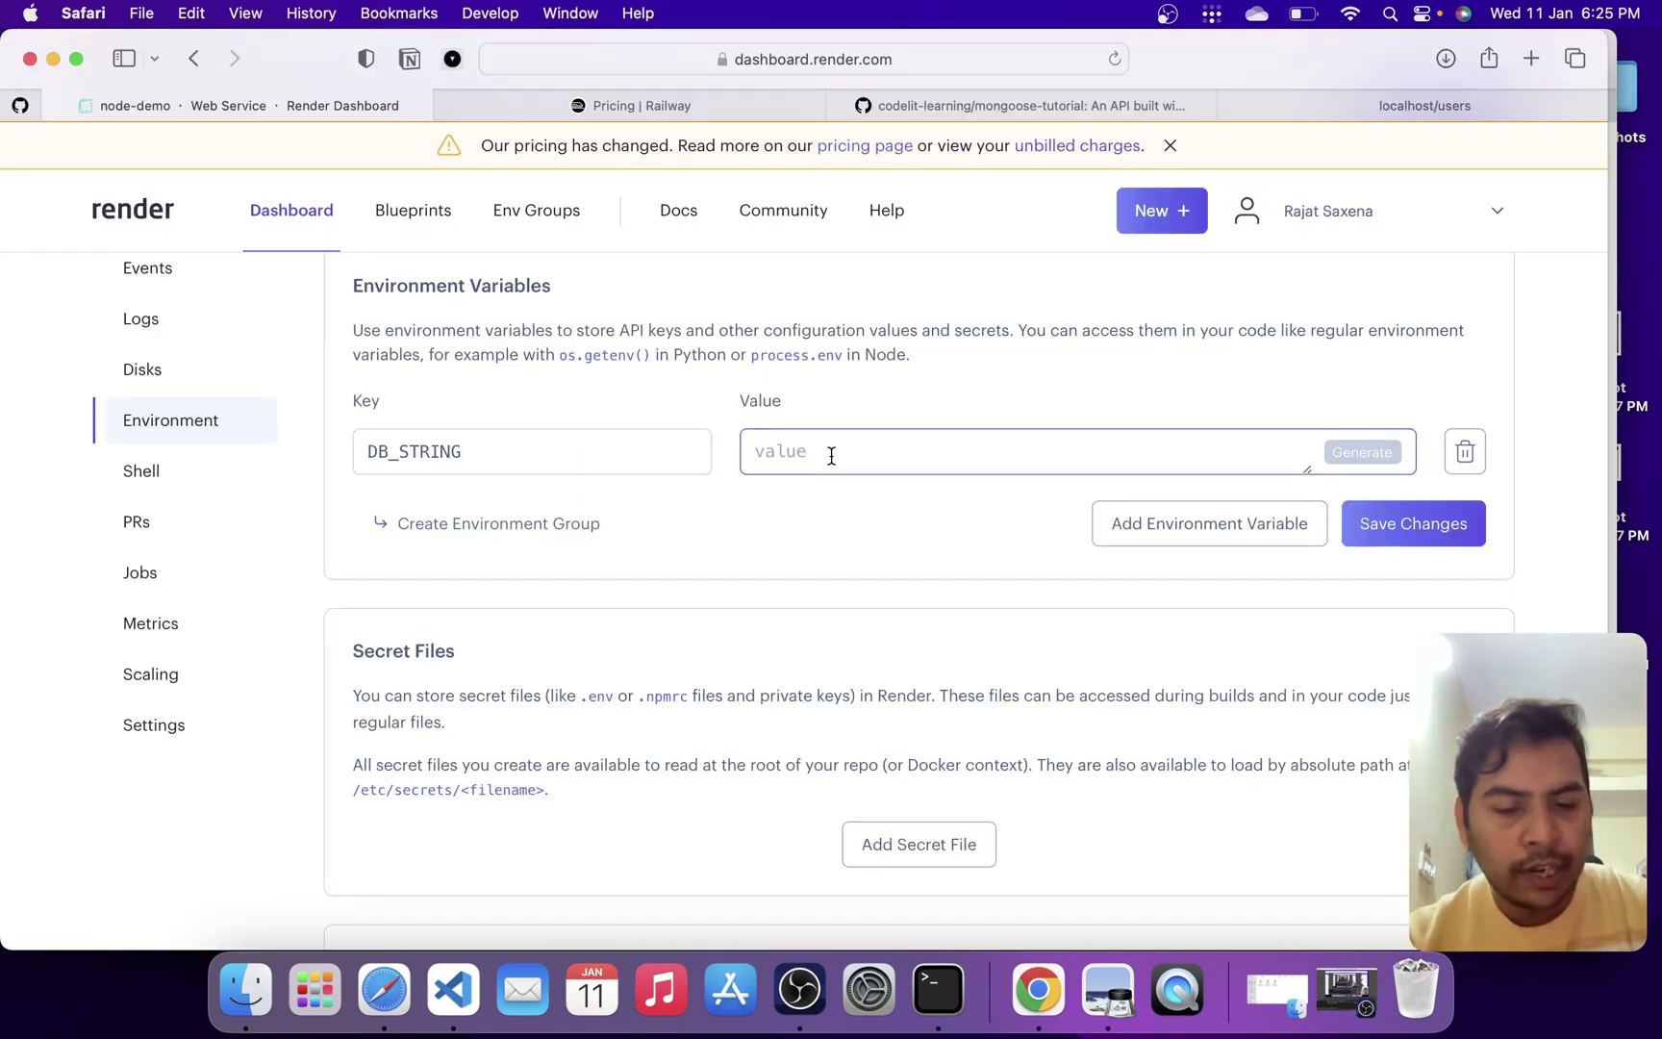
key(super+Tab)
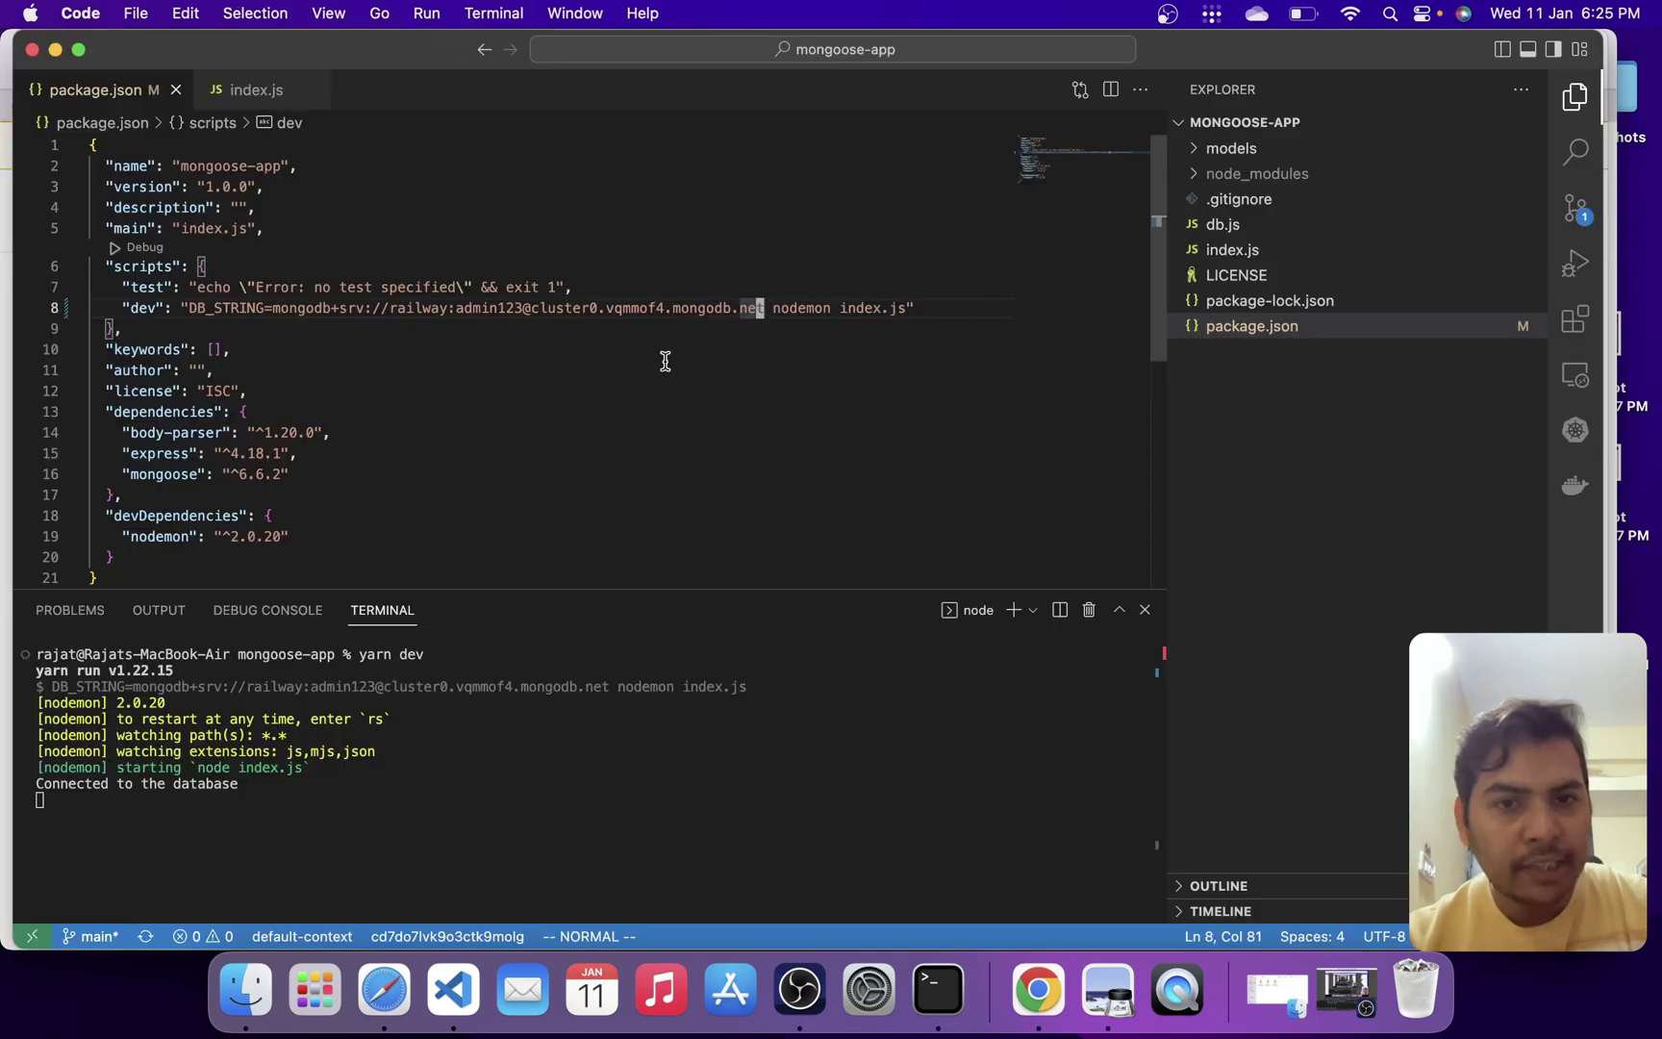
key(super+Tab)
key(super+v)
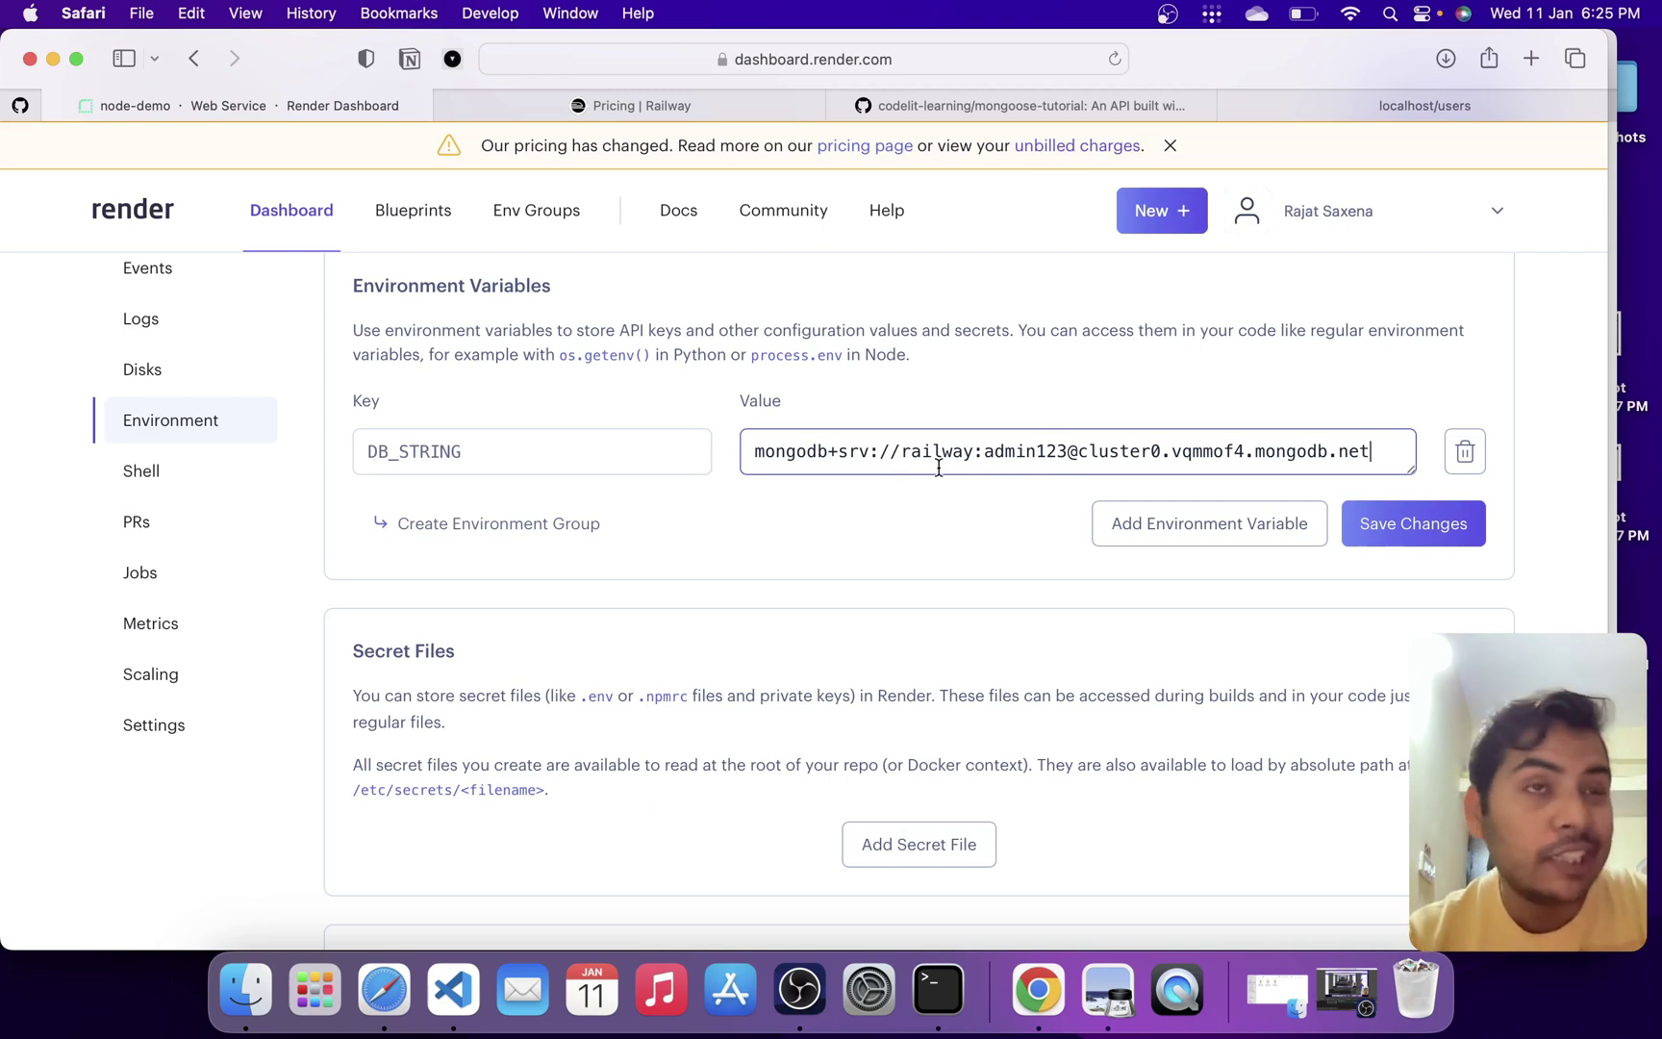
click(1411, 536)
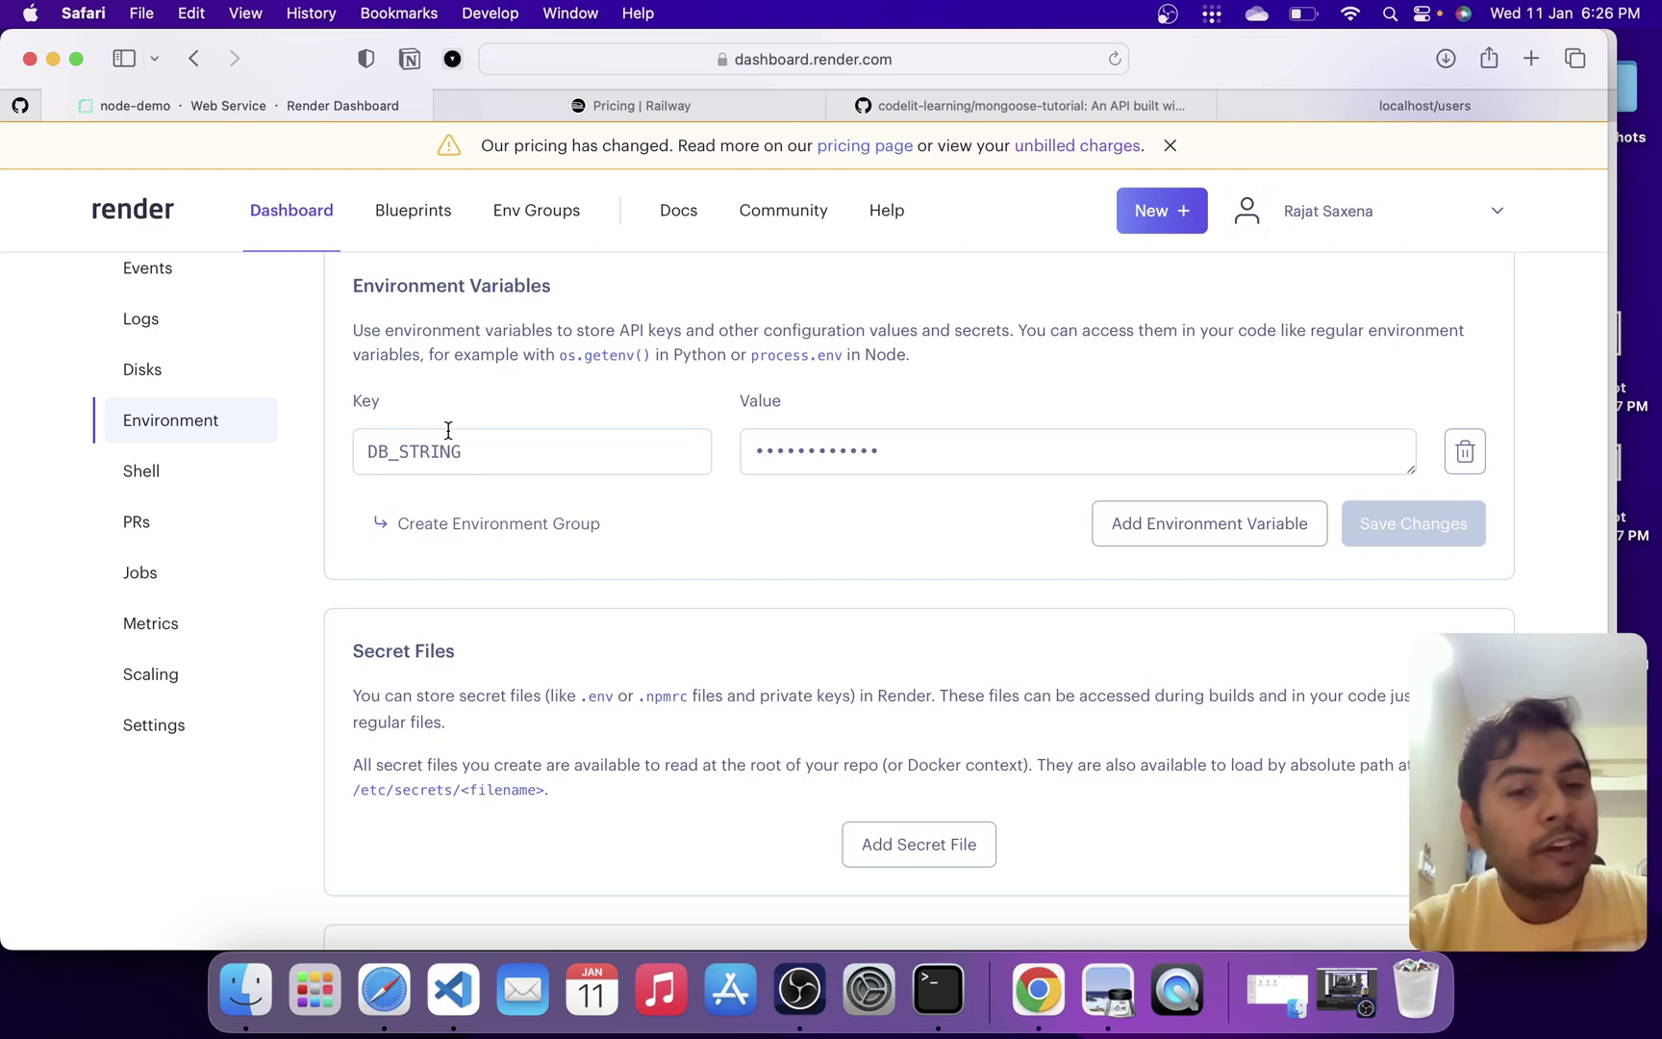
key(super+Tab)
key(super+Tab)
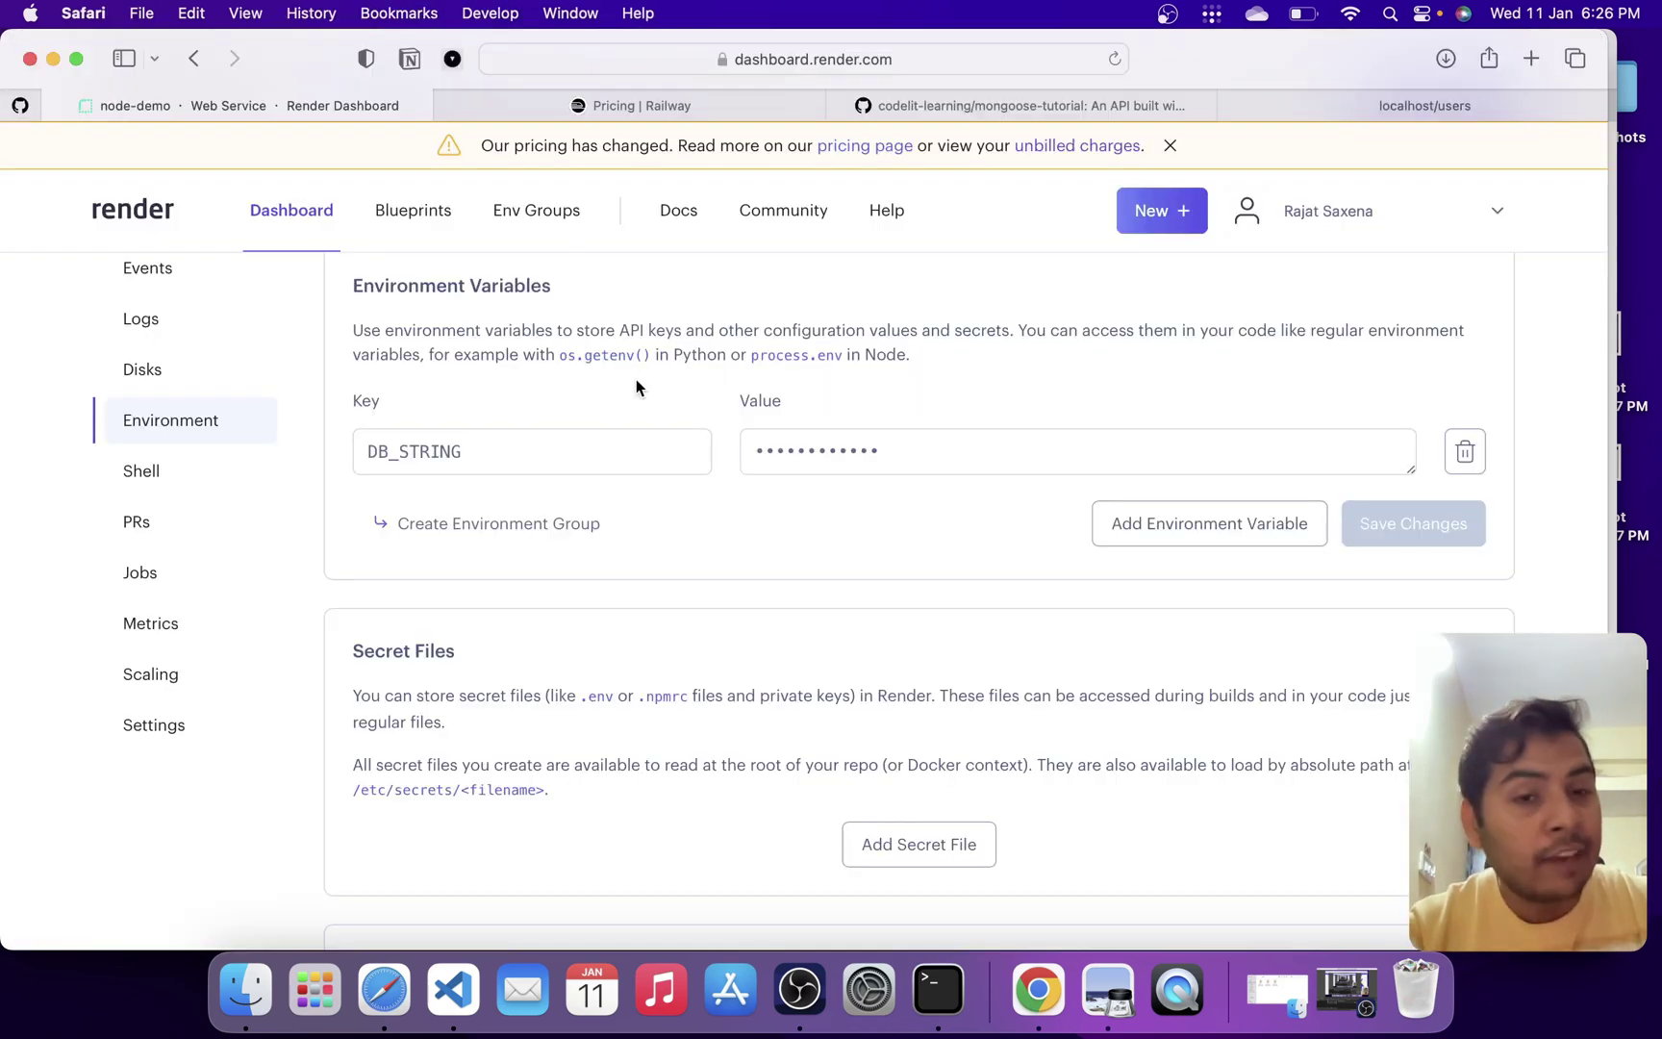
key(super+Tab)
key(super+Tab)
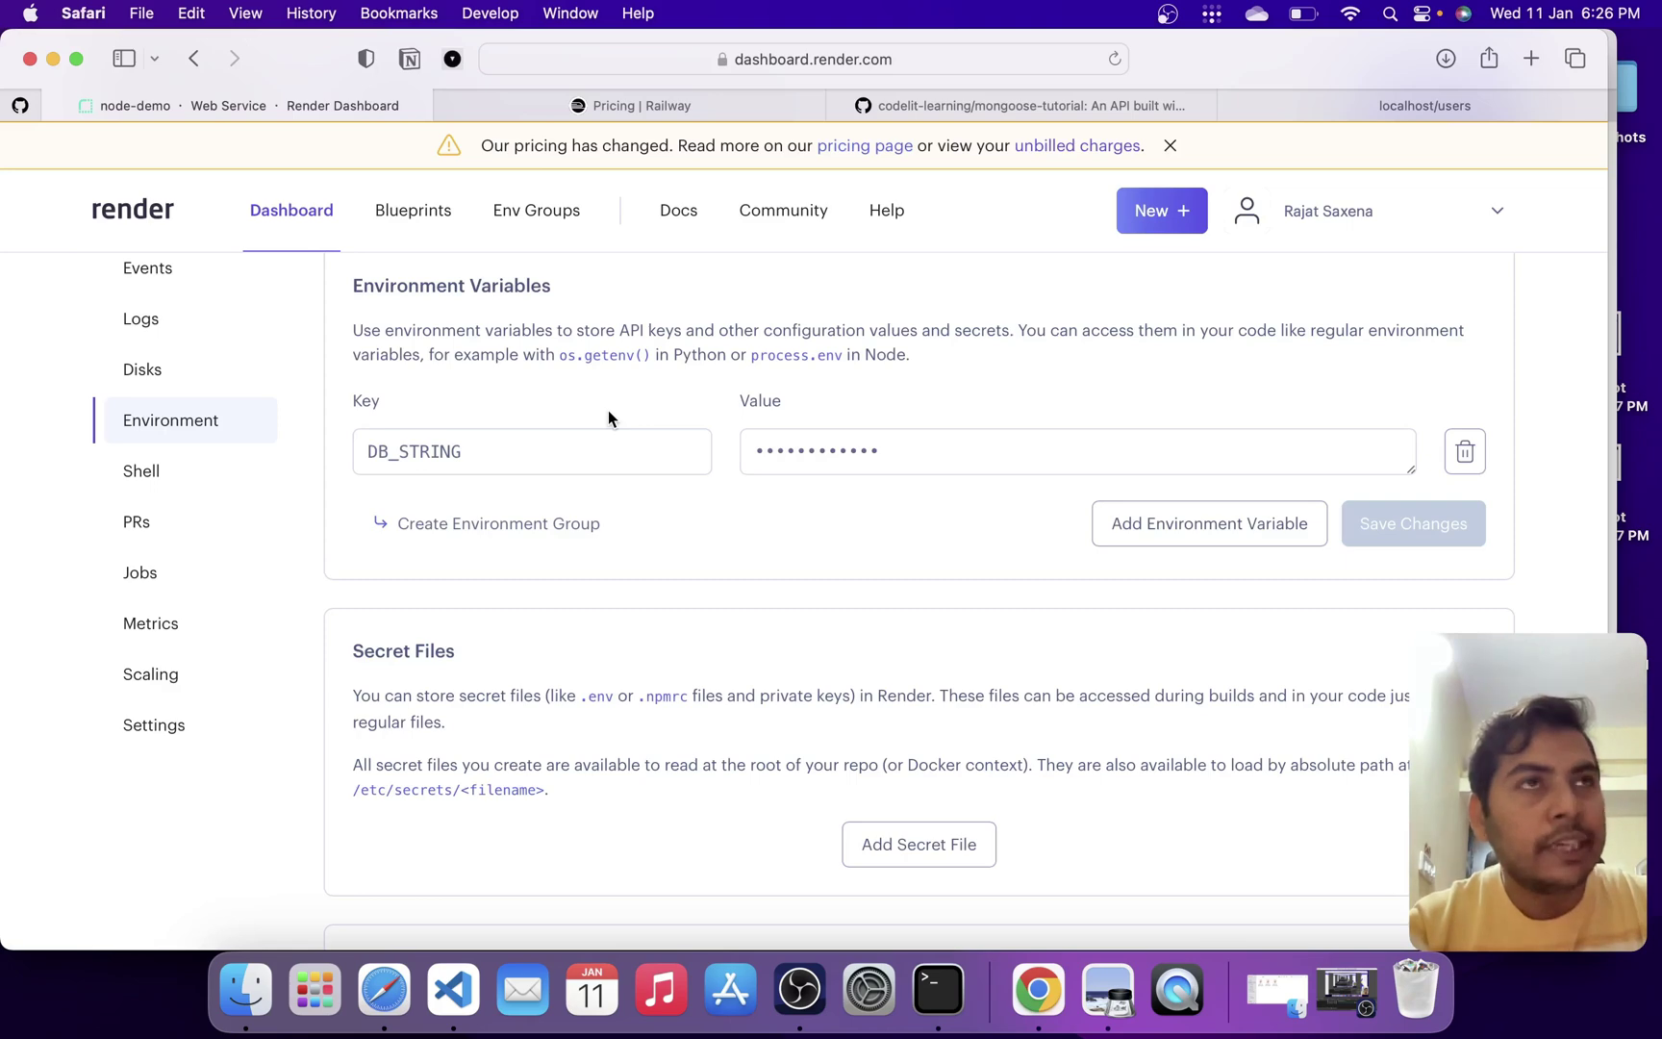
scroll(879, 693, up, 5)
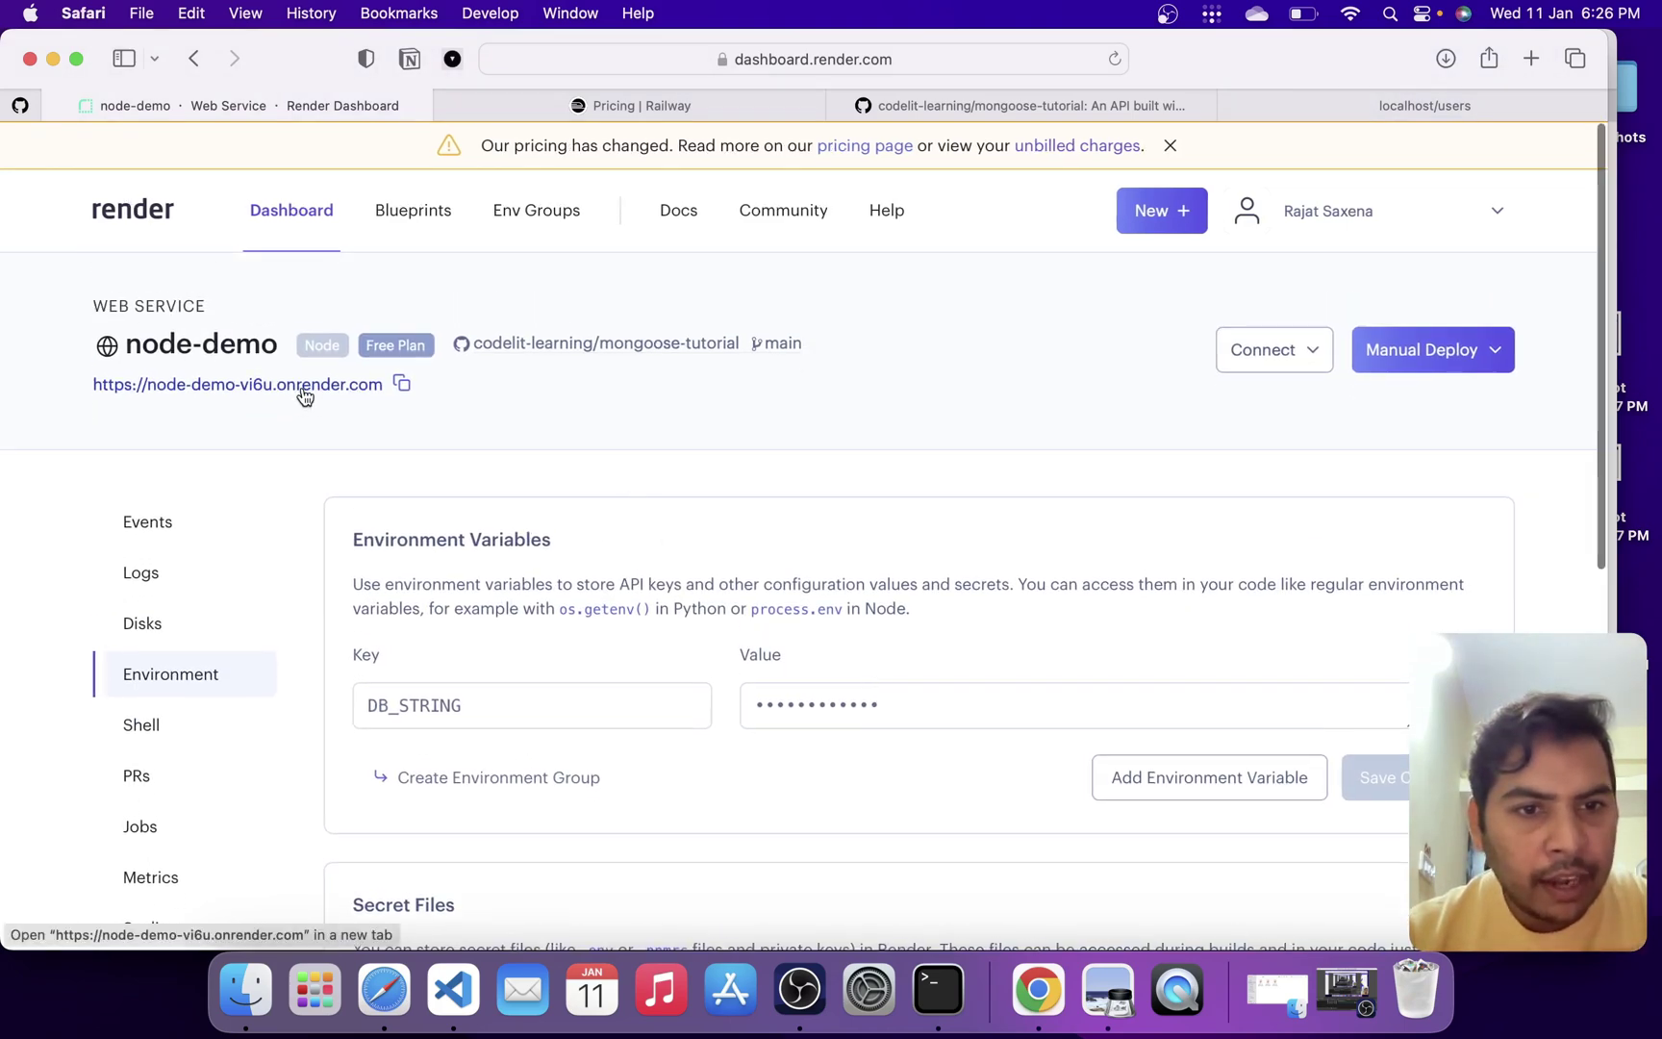
Open the node-demo service URL in a new tab, check Render's deploy events, and reload the site.
super+click(304, 389)
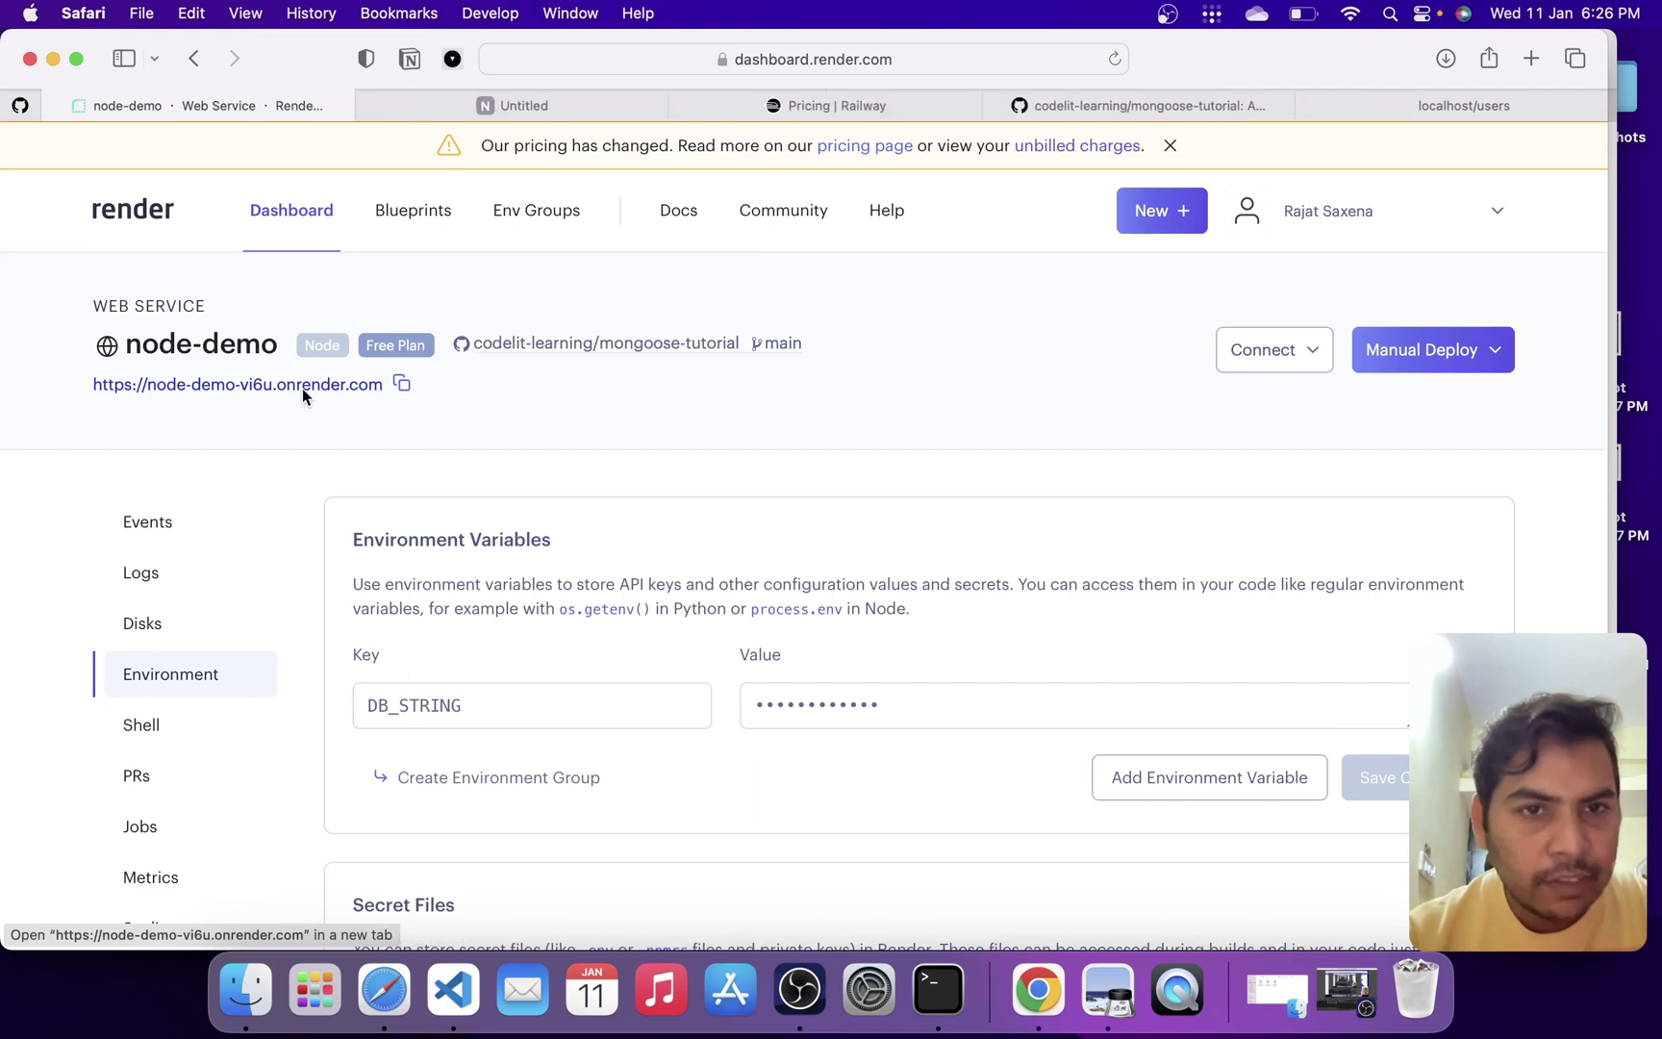
click(545, 109)
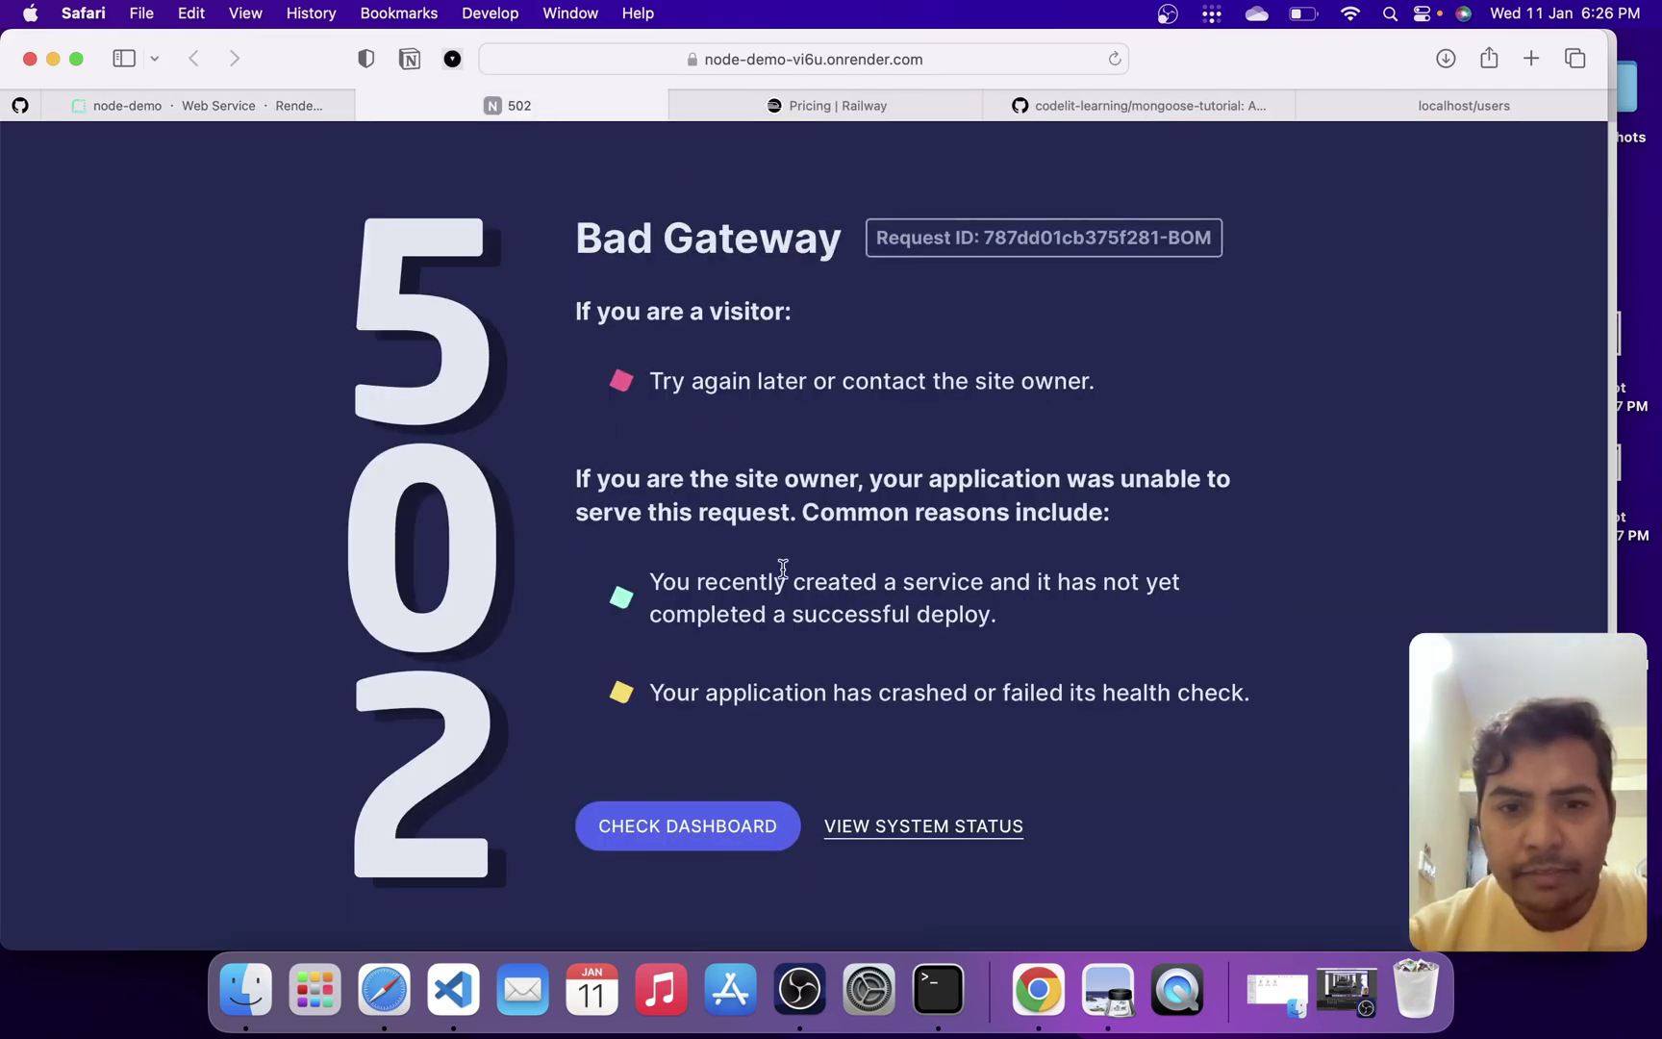
click(205, 108)
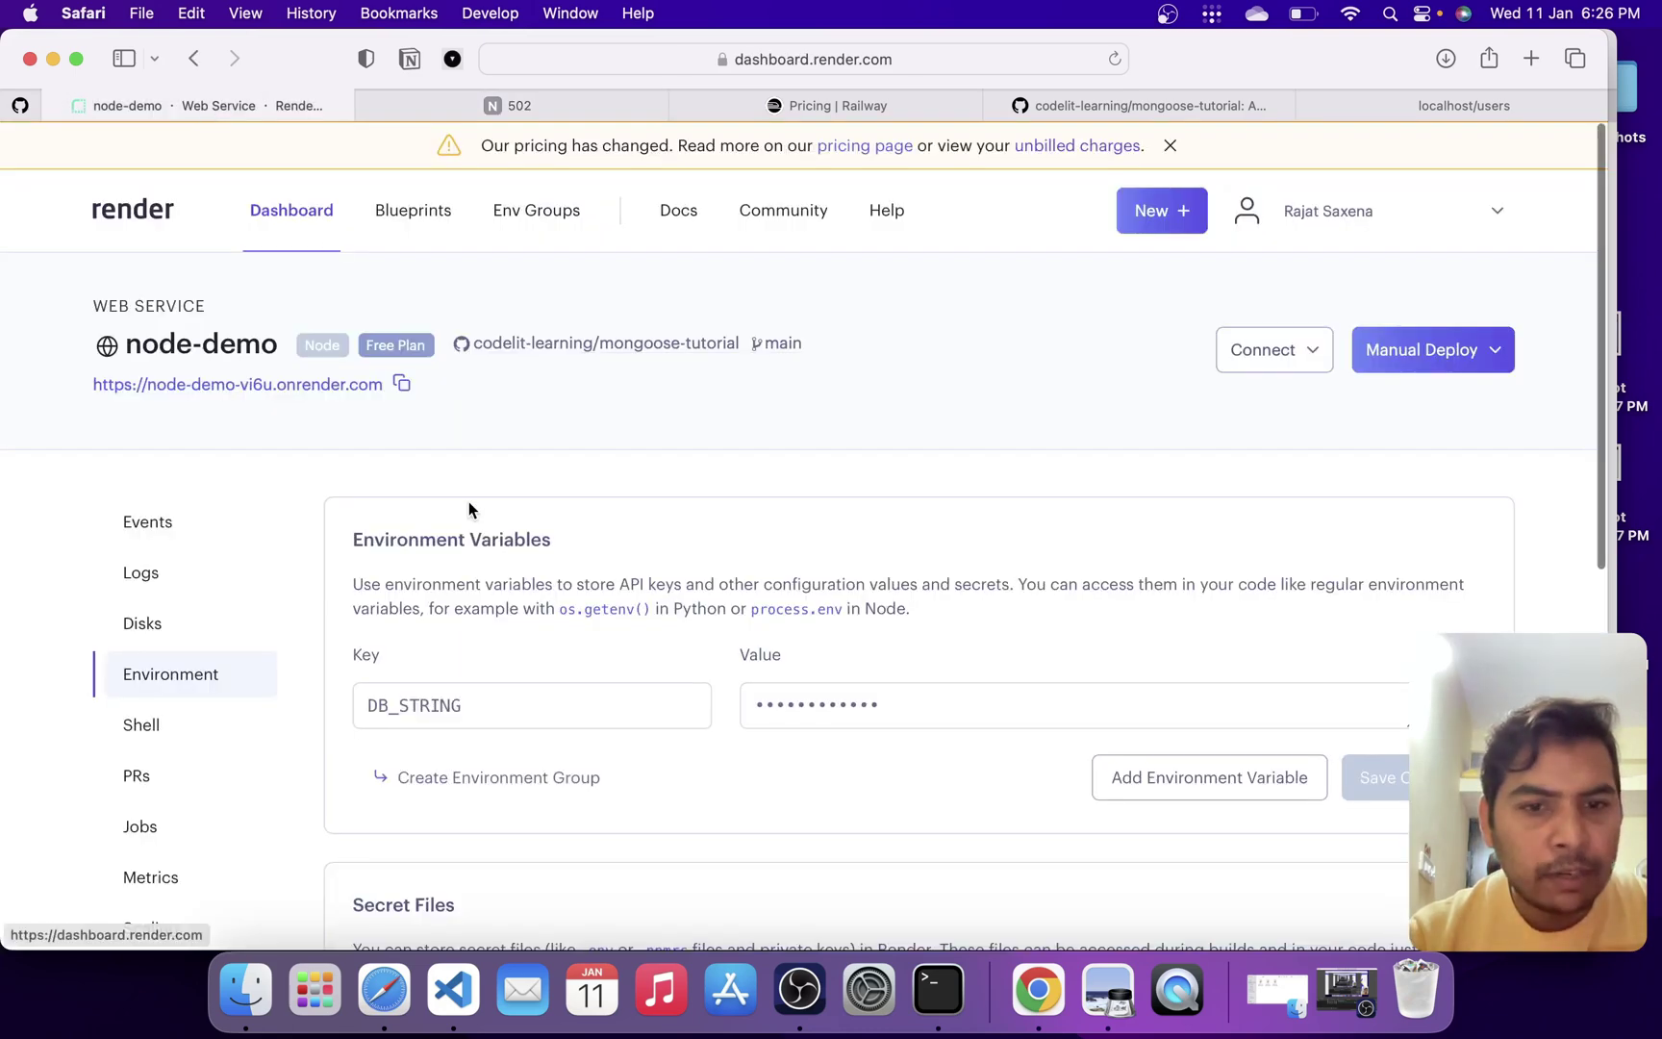
click(172, 524)
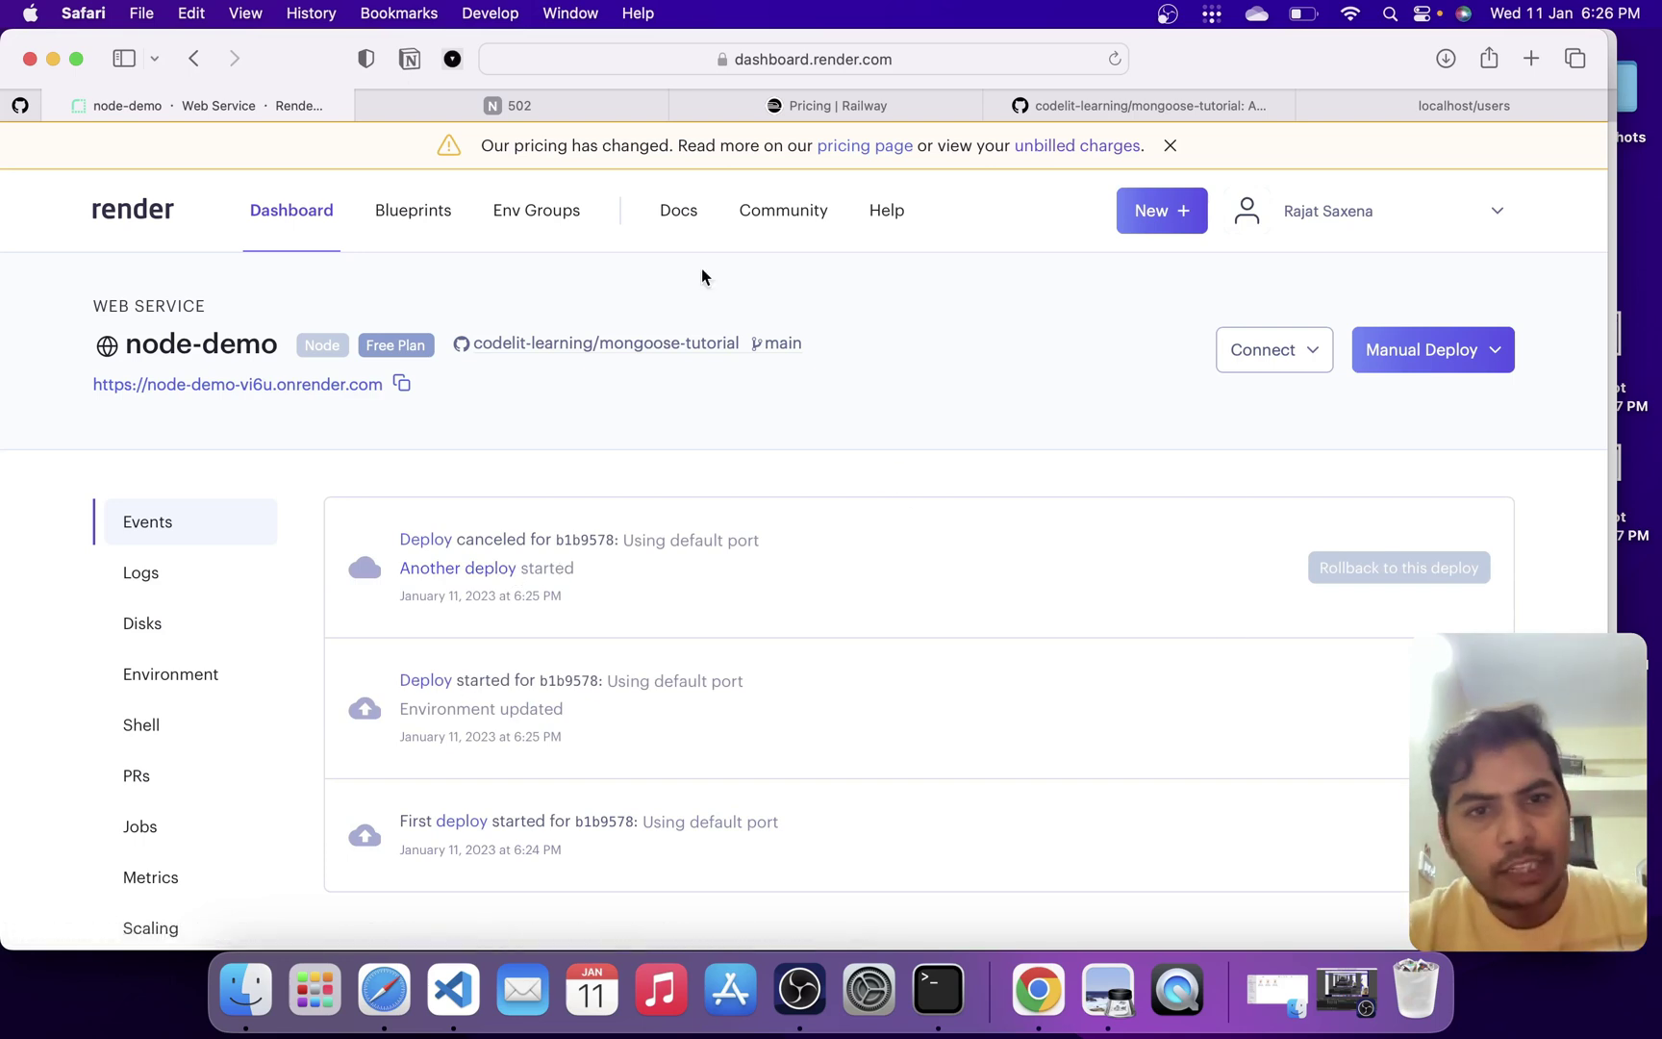
click(520, 101)
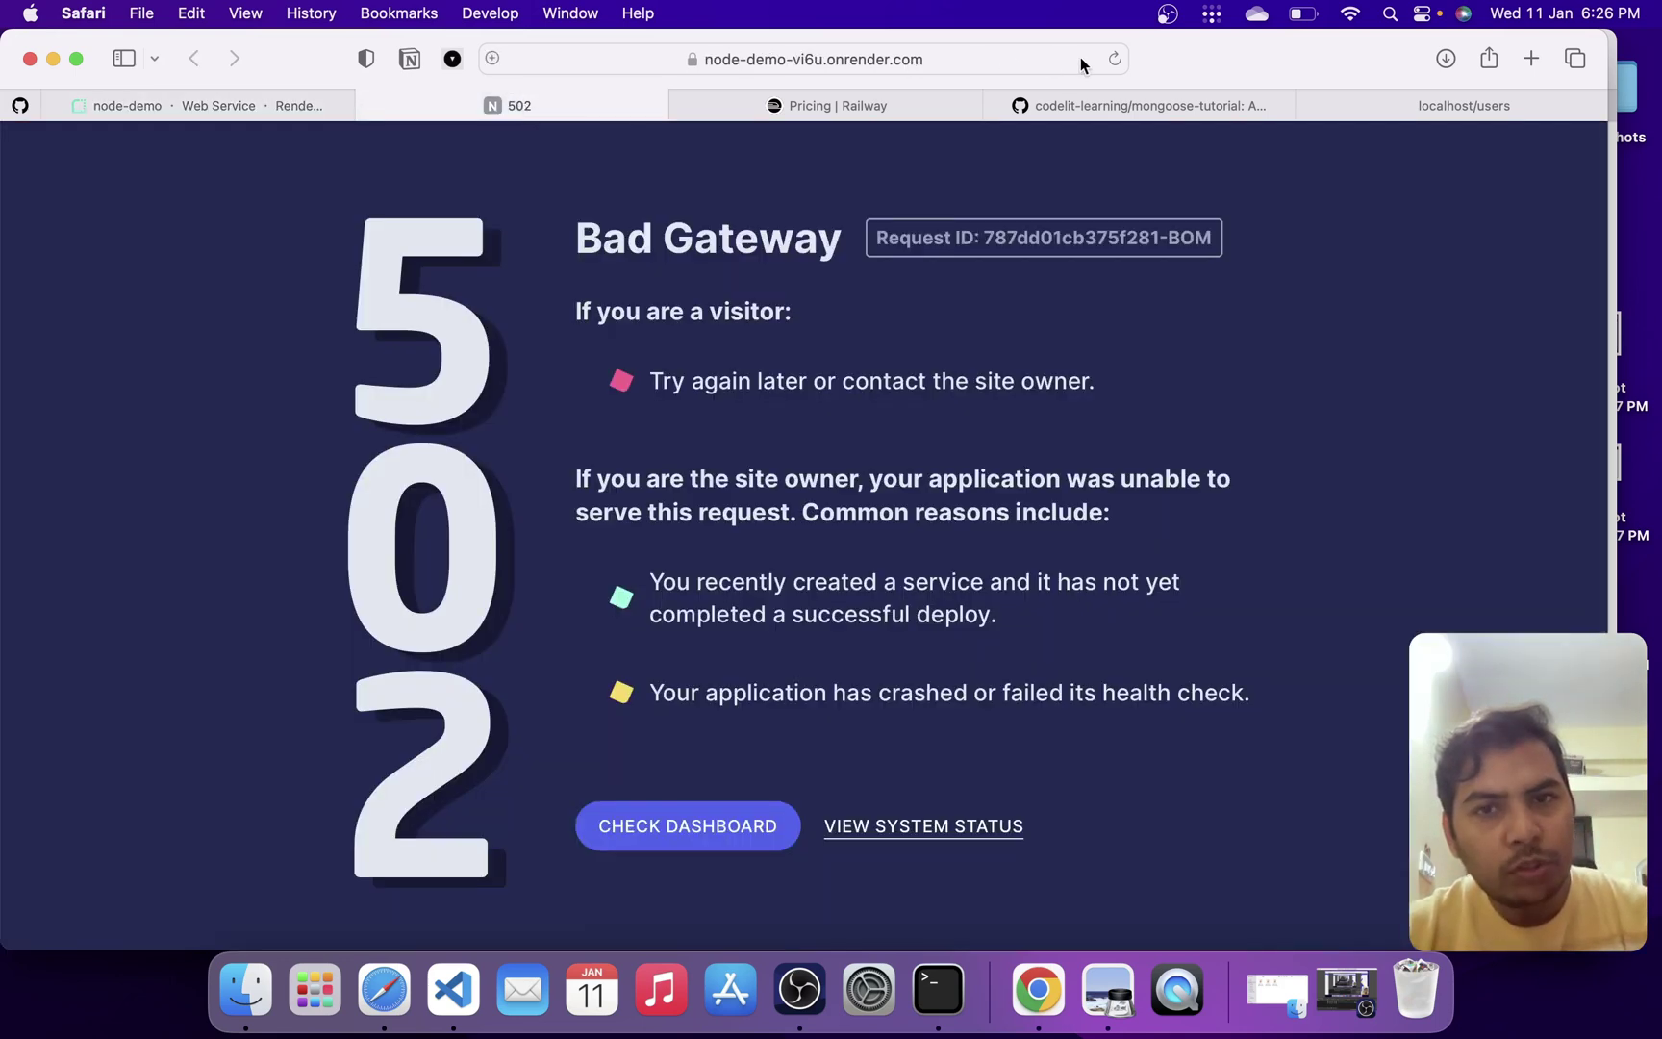
click(1116, 60)
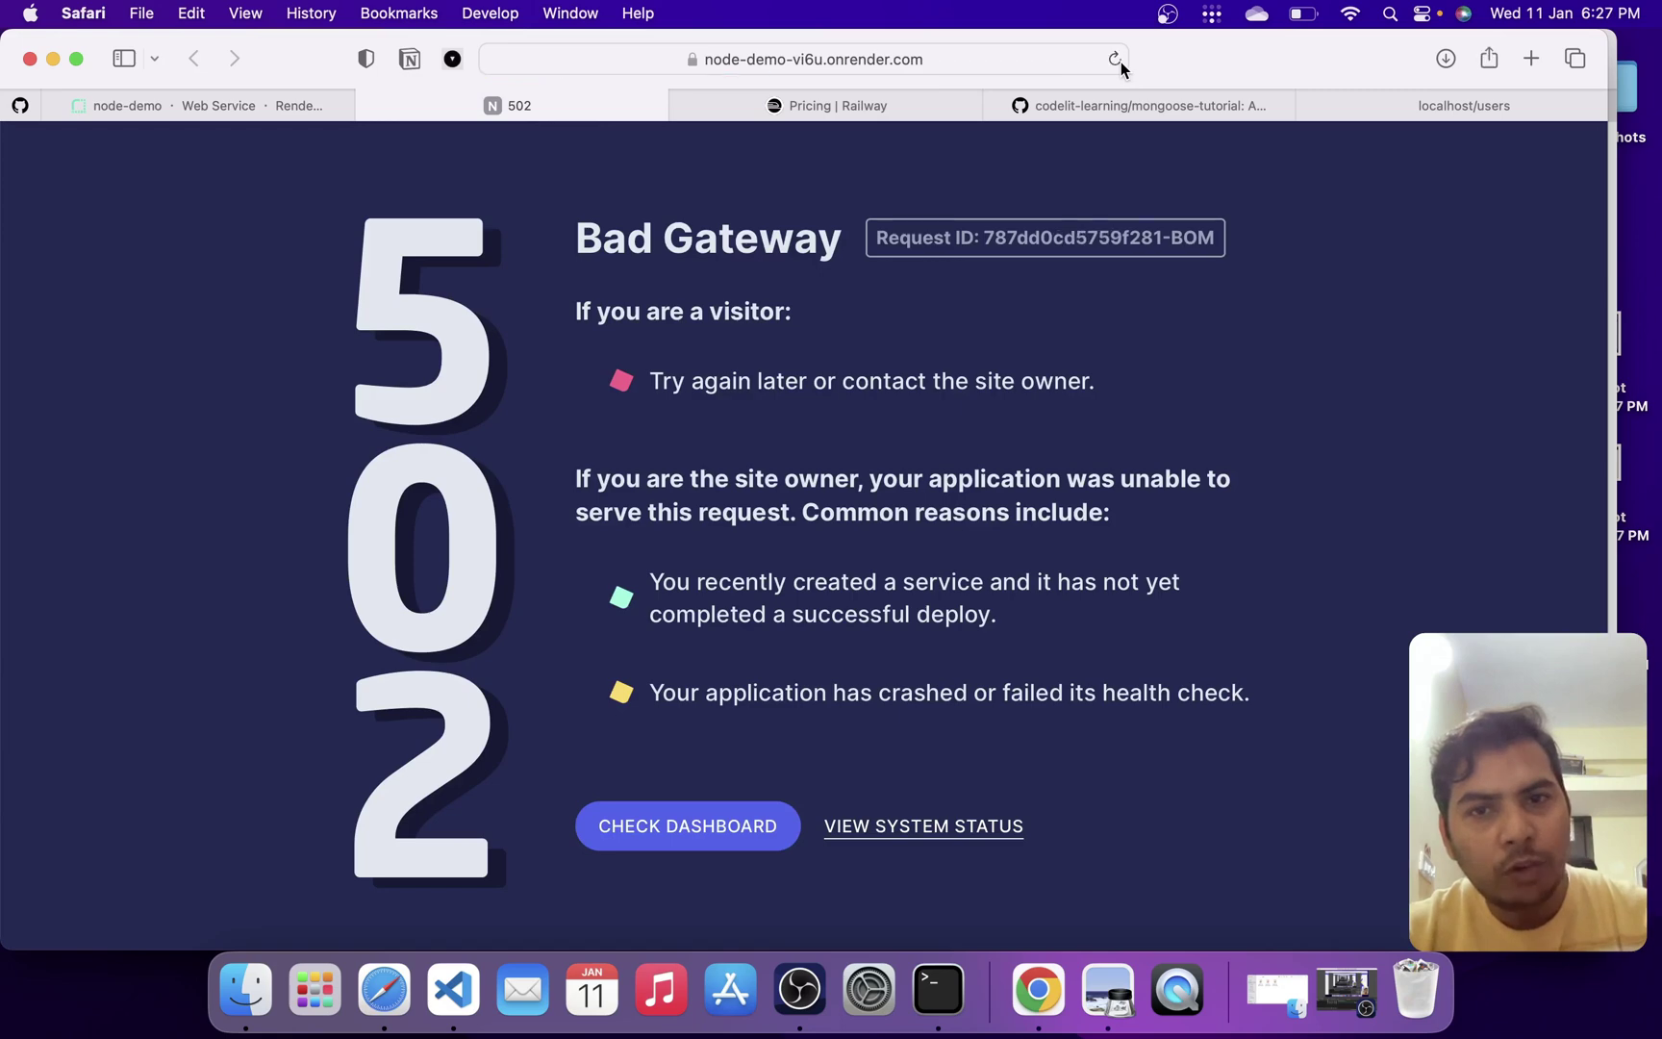
Follow the redeploy log past the container image build until it shows Connected to the database.
key(ctrl+shift+Tab)
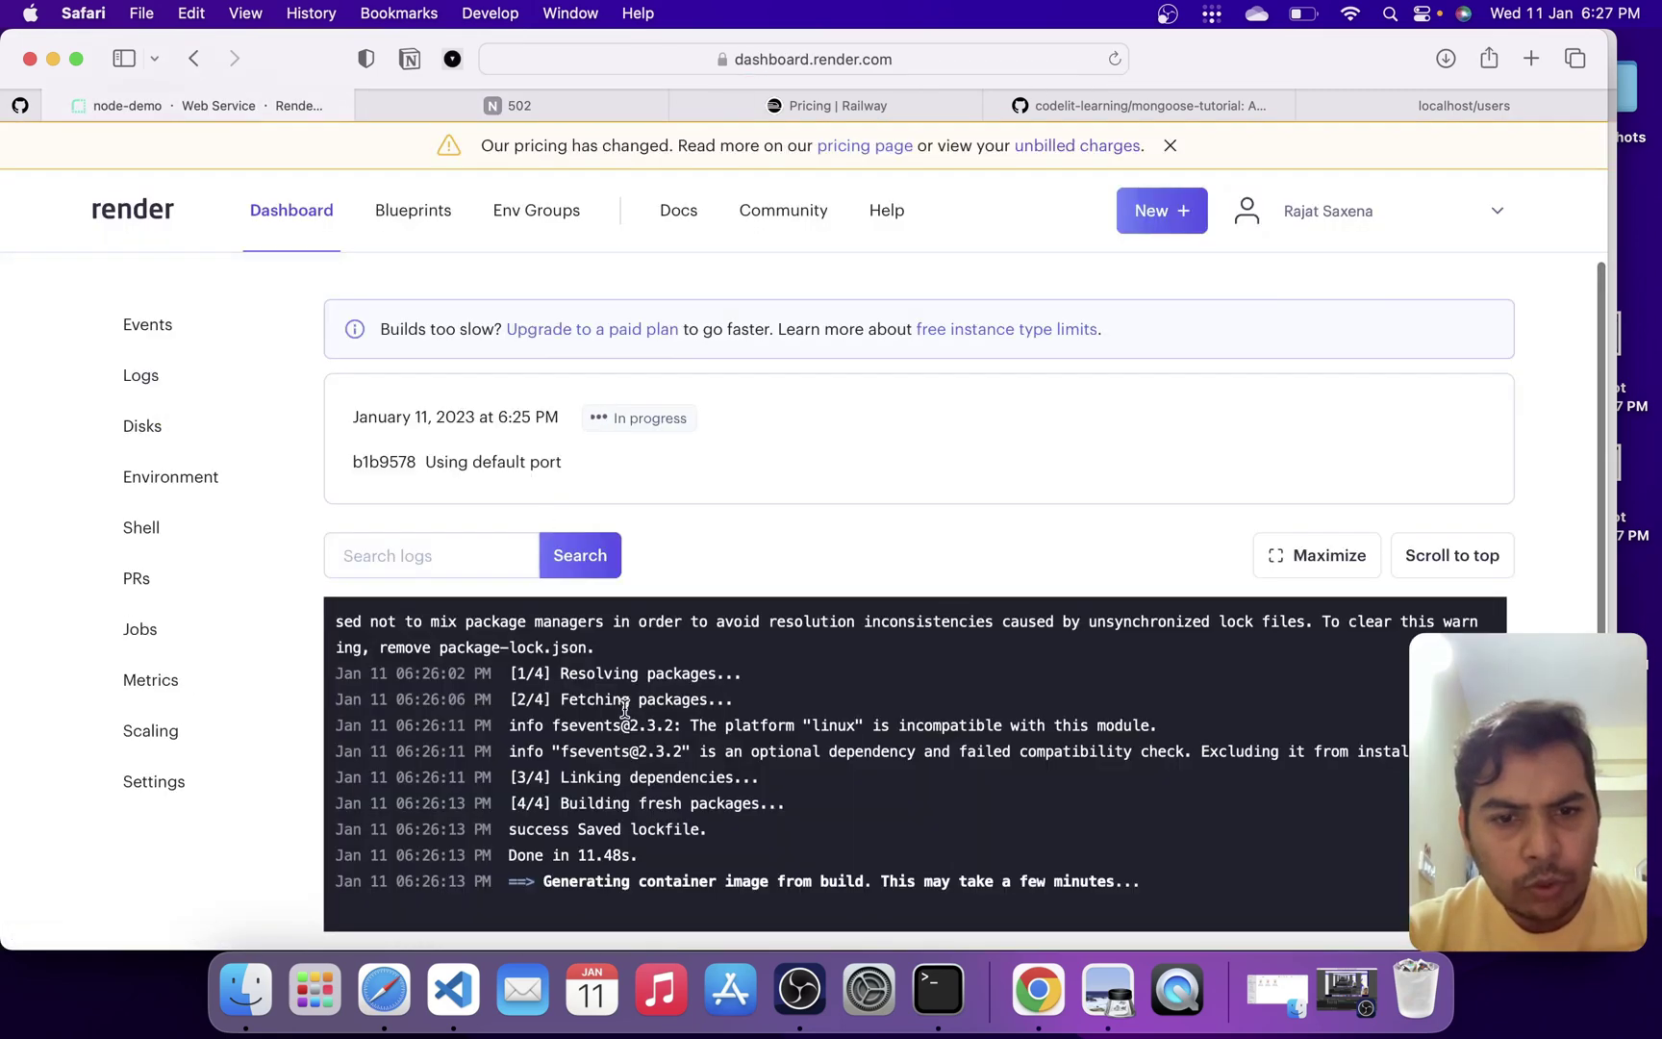
scroll(779, 809, down, 2)
scroll(782, 818, down, 2)
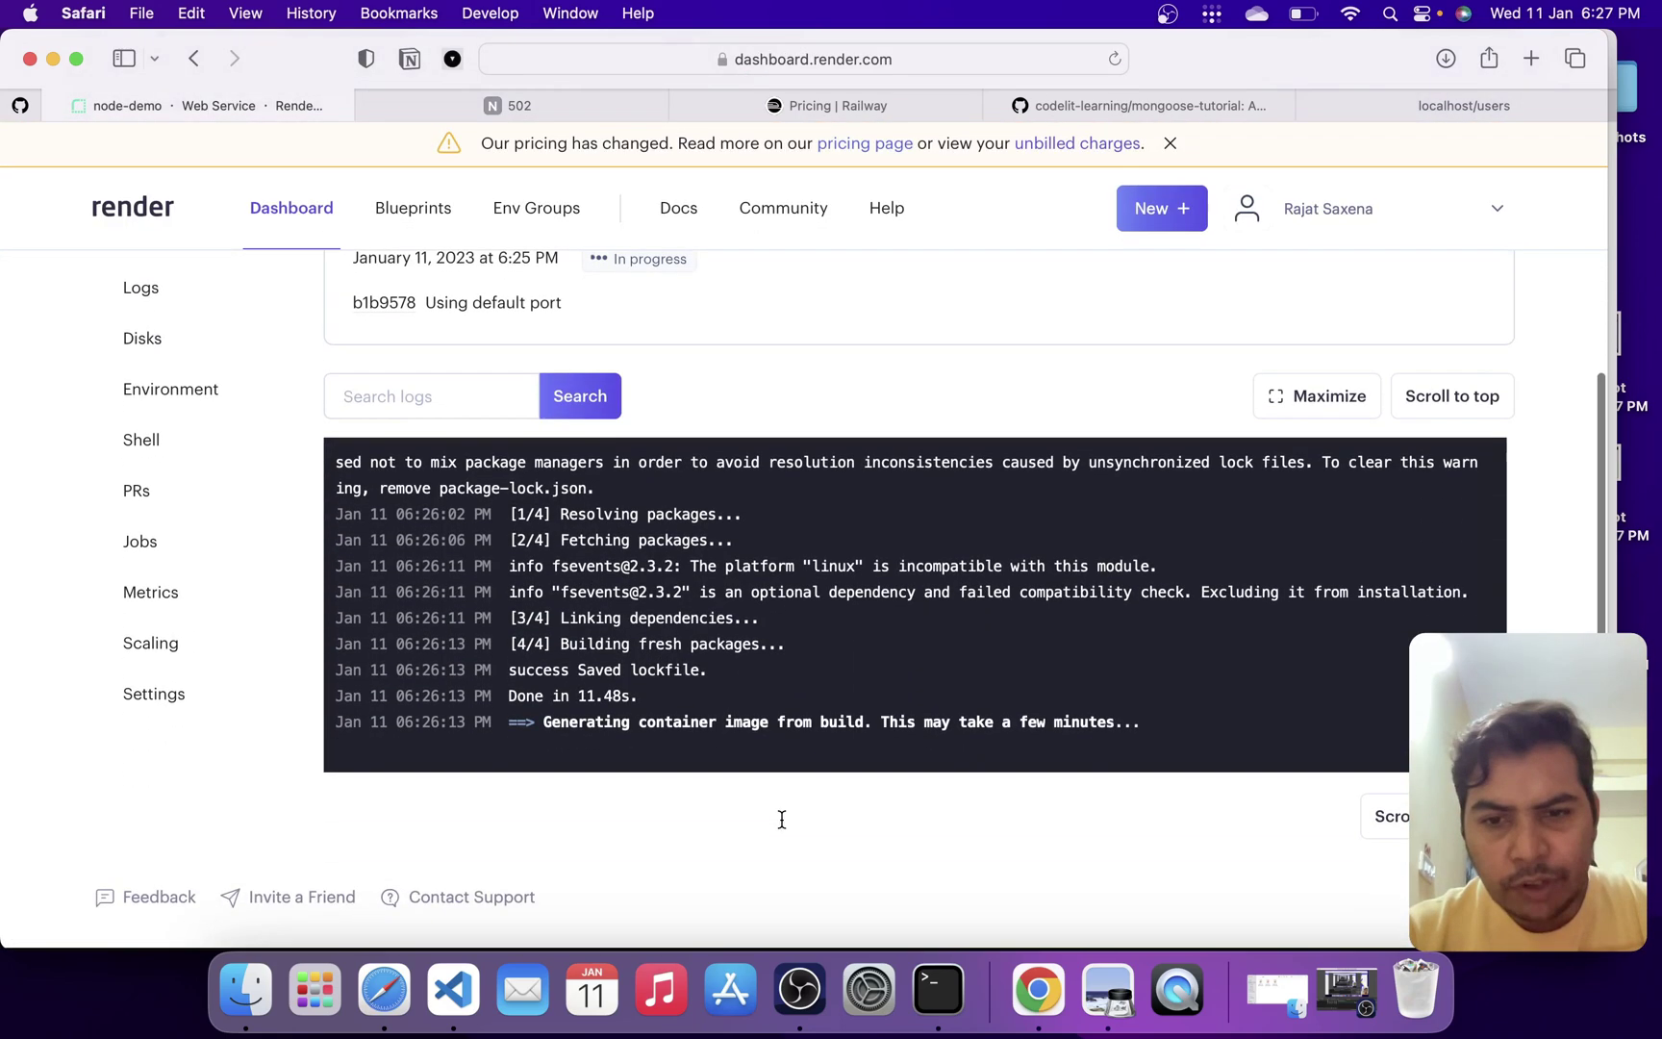
drag(546, 724, 1146, 725)
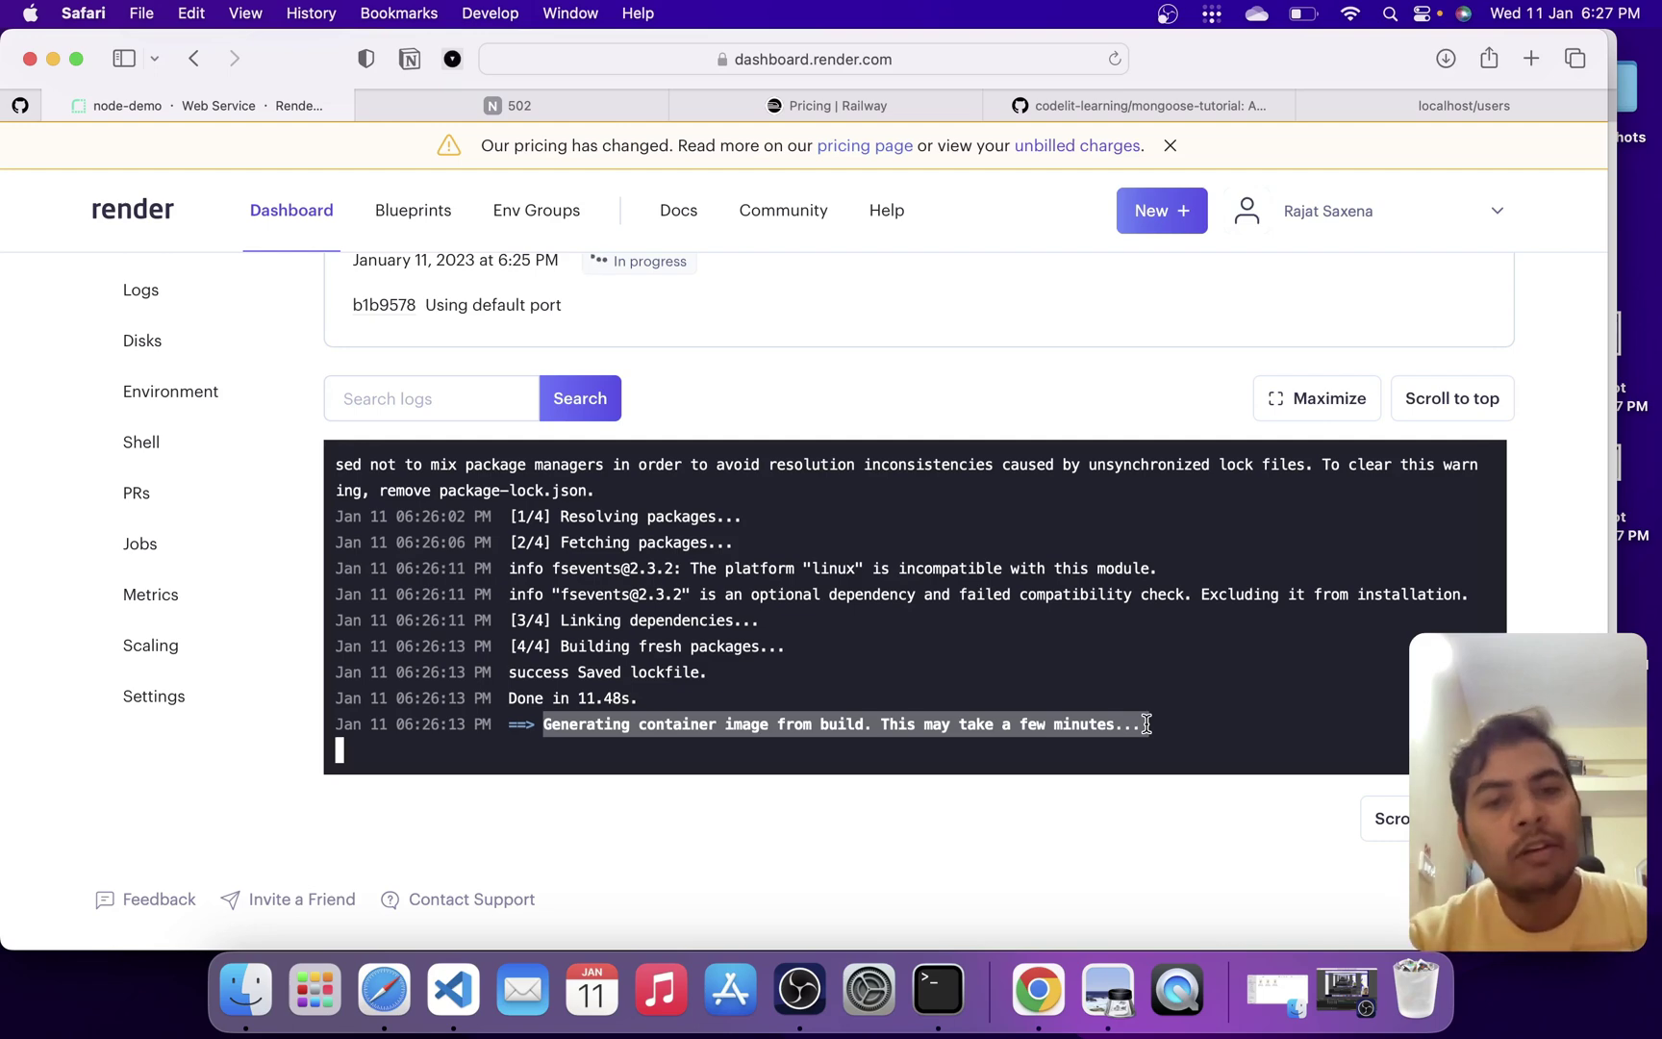
click(556, 109)
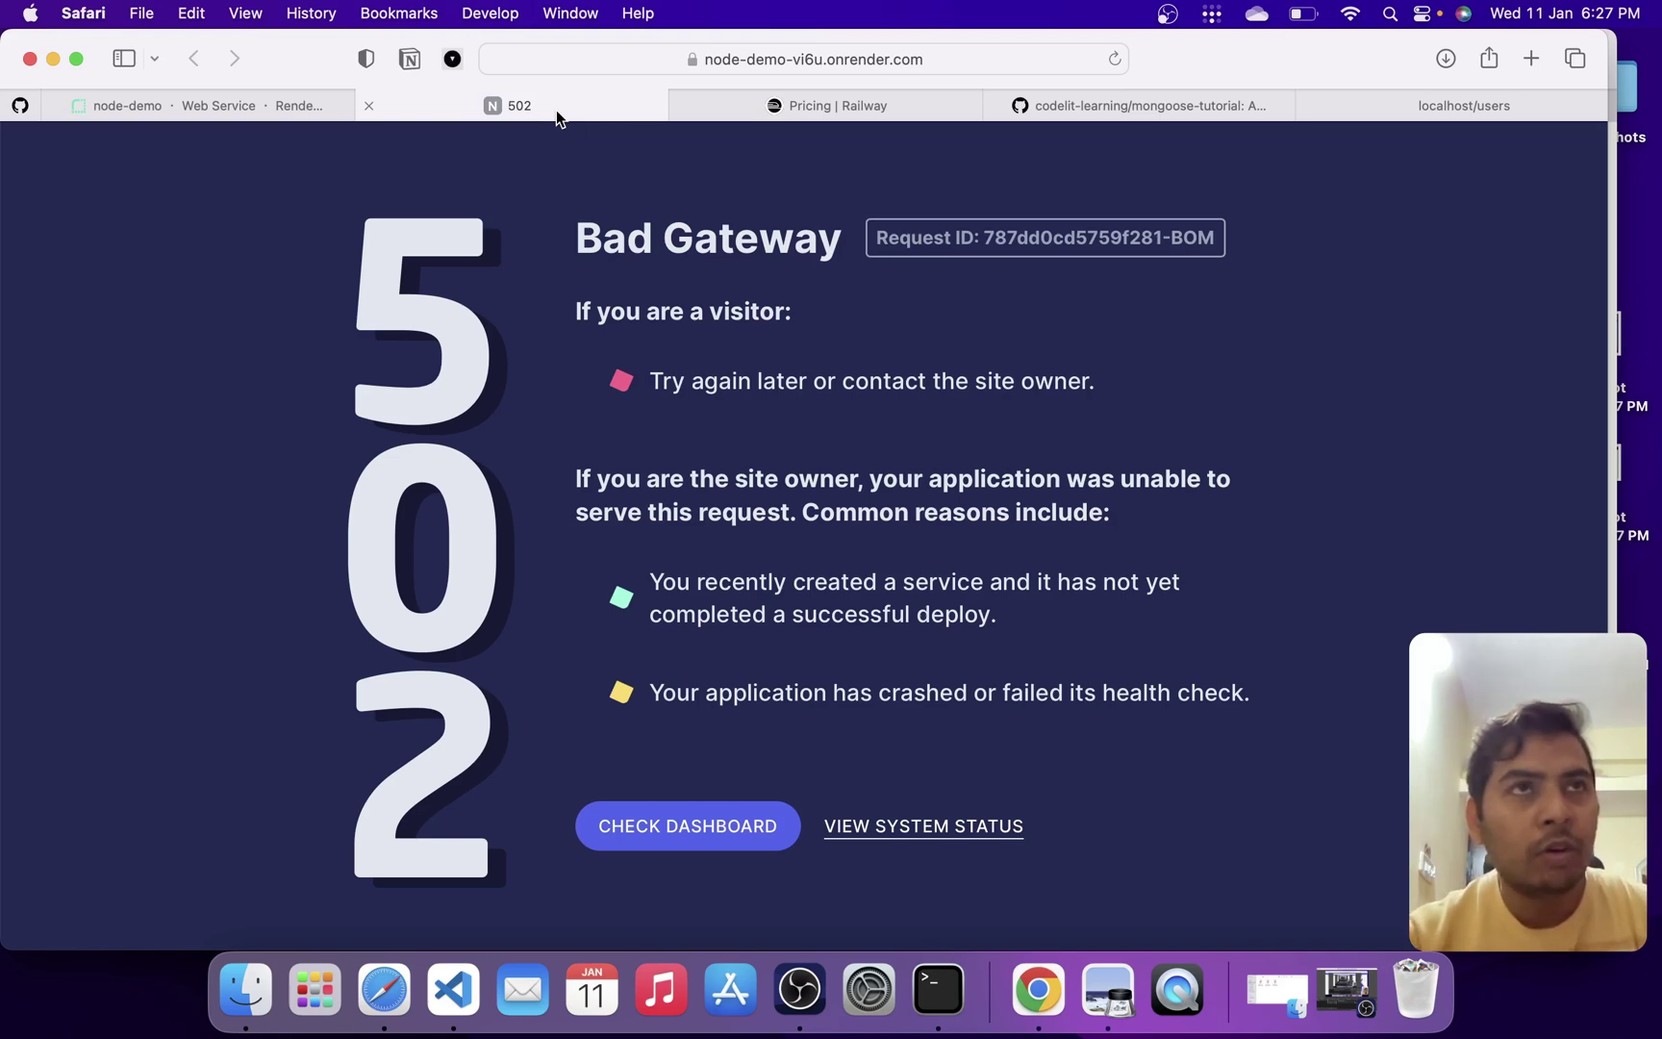
key(ctrl+shift+Tab)
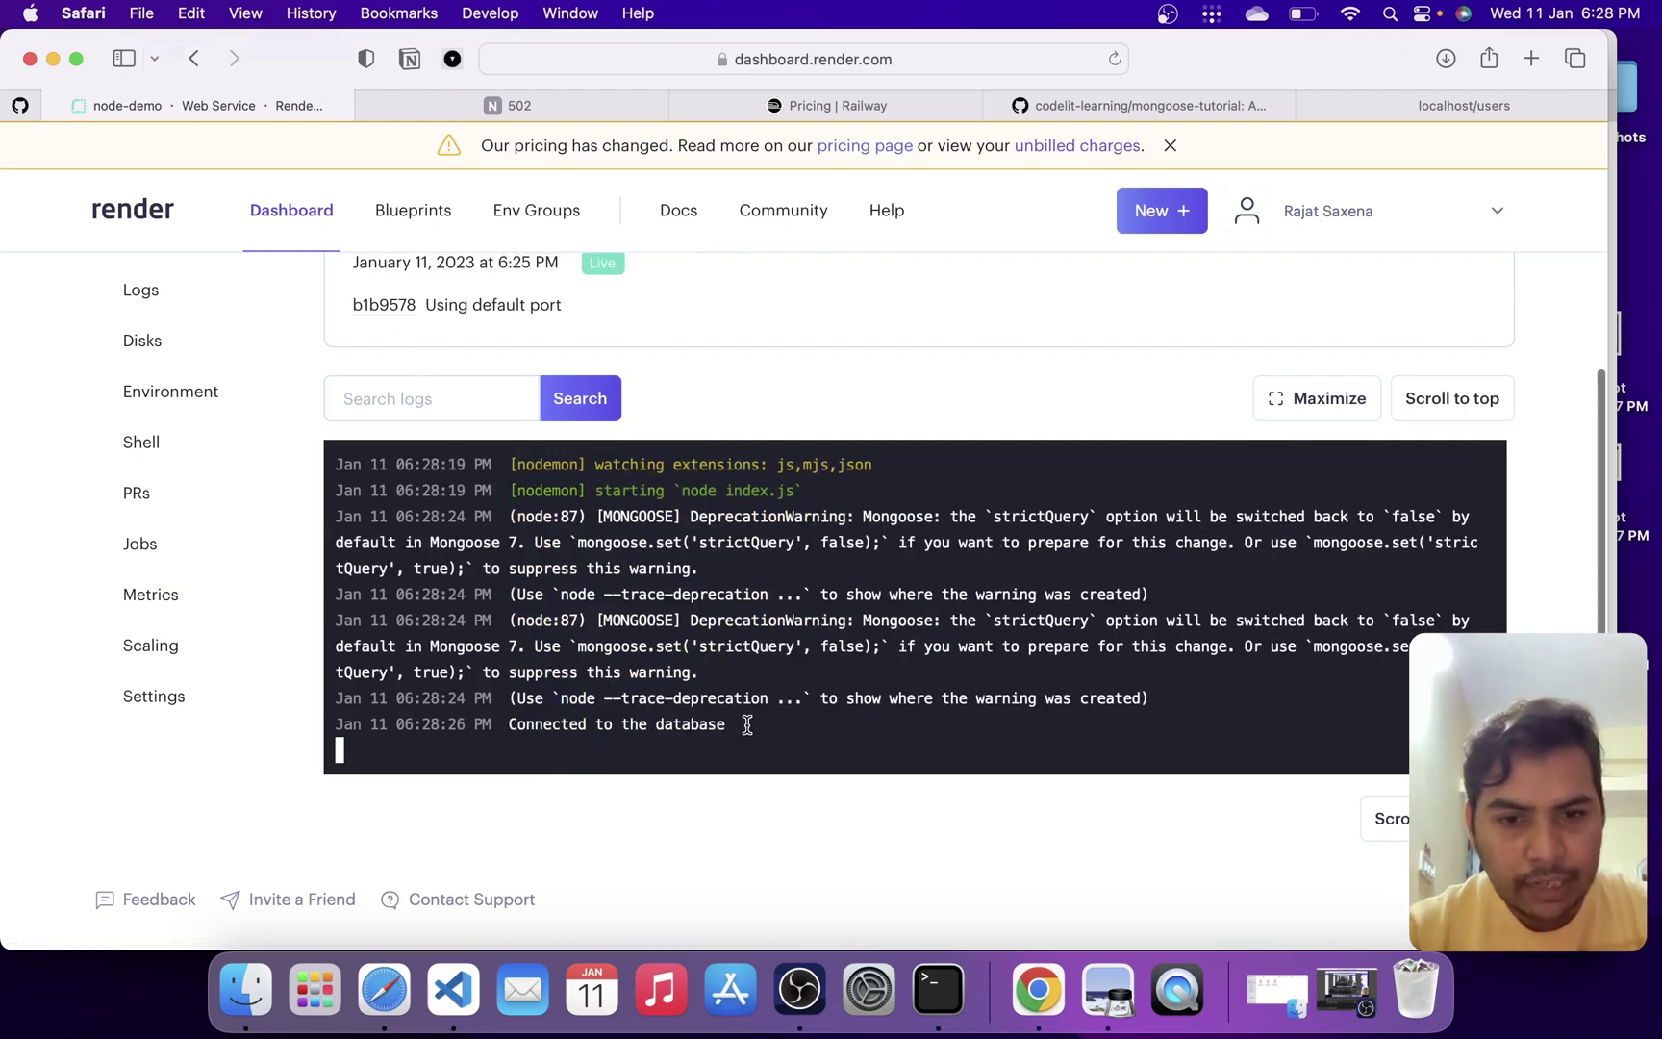
Reload the now-live site, reopen the service URL in a fresh tab, and close the old 502 tab.
drag(747, 724, 507, 725)
click(564, 105)
click(984, 45)
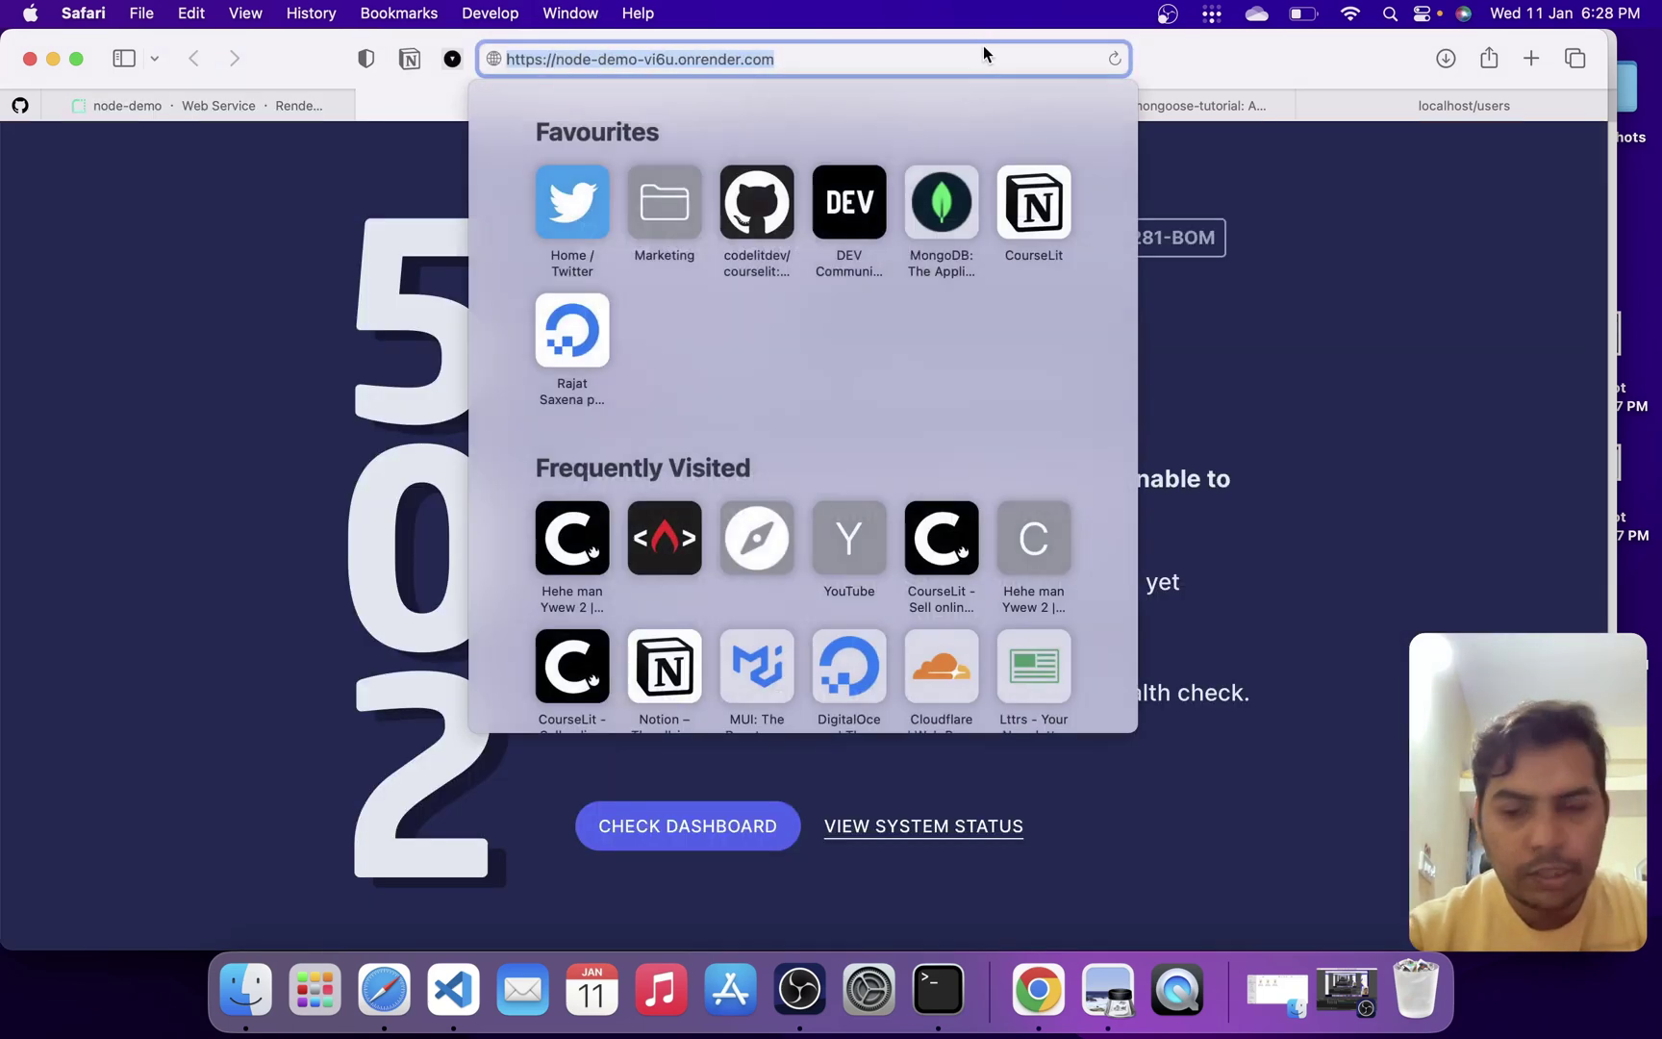
key(Return)
click(950, 69)
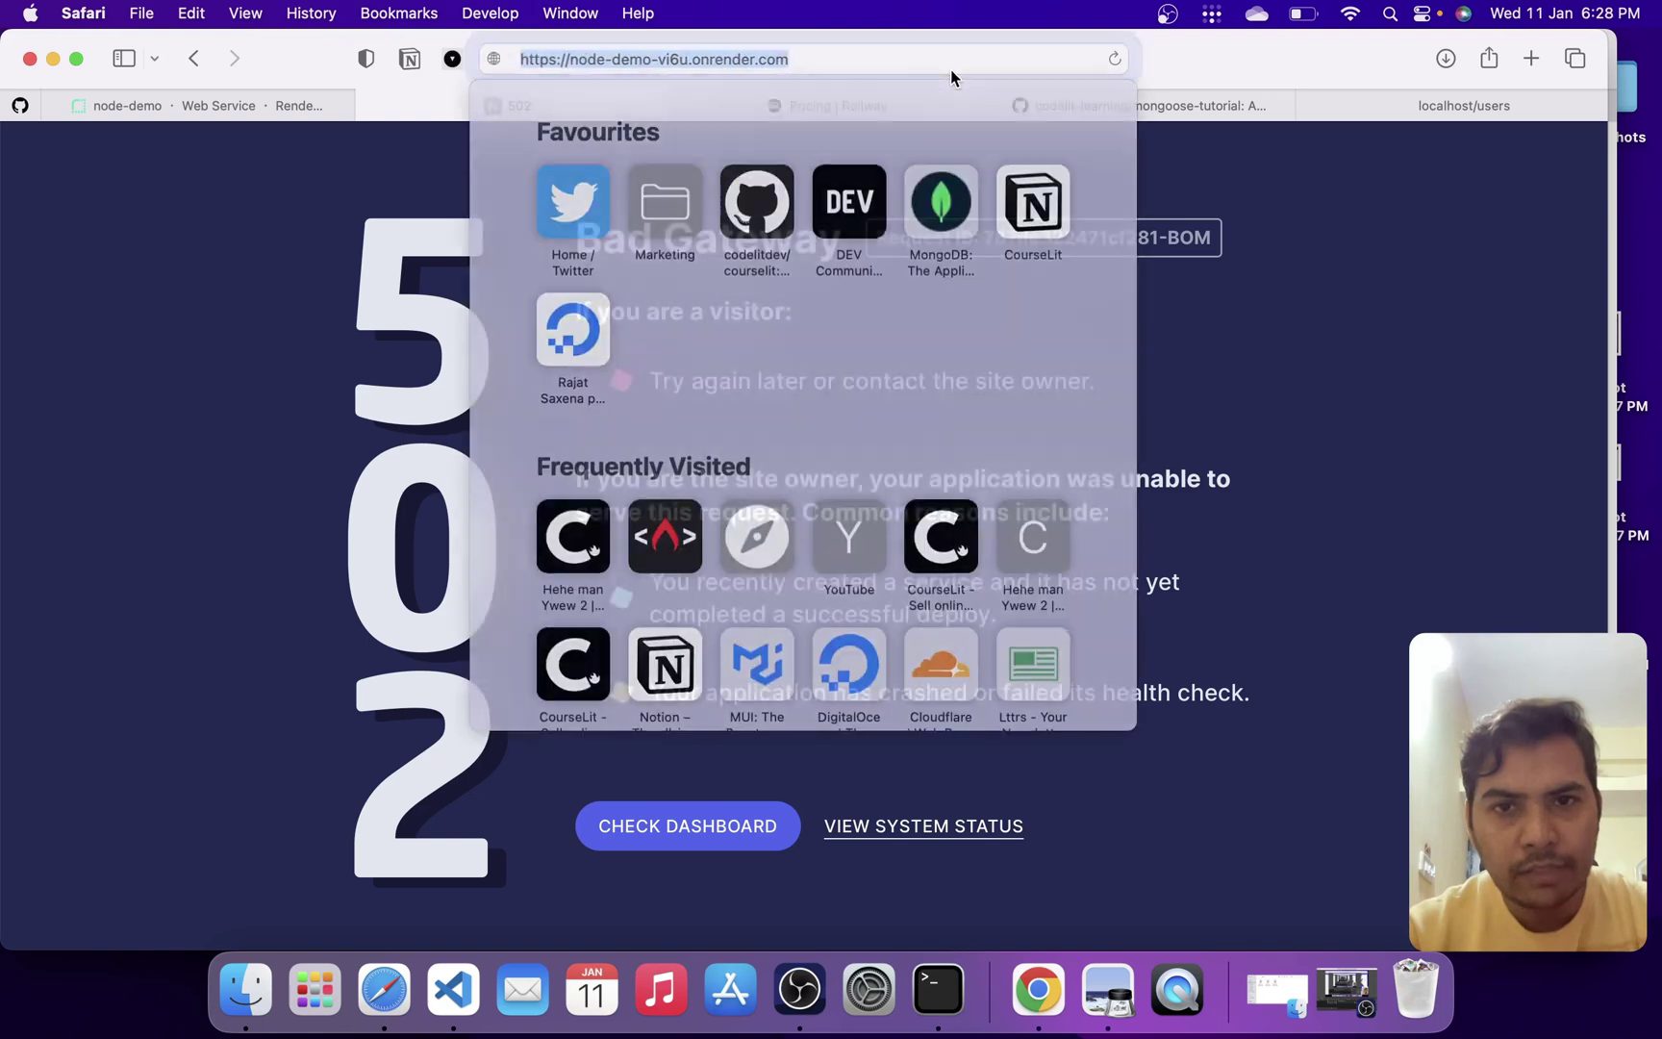
click(308, 267)
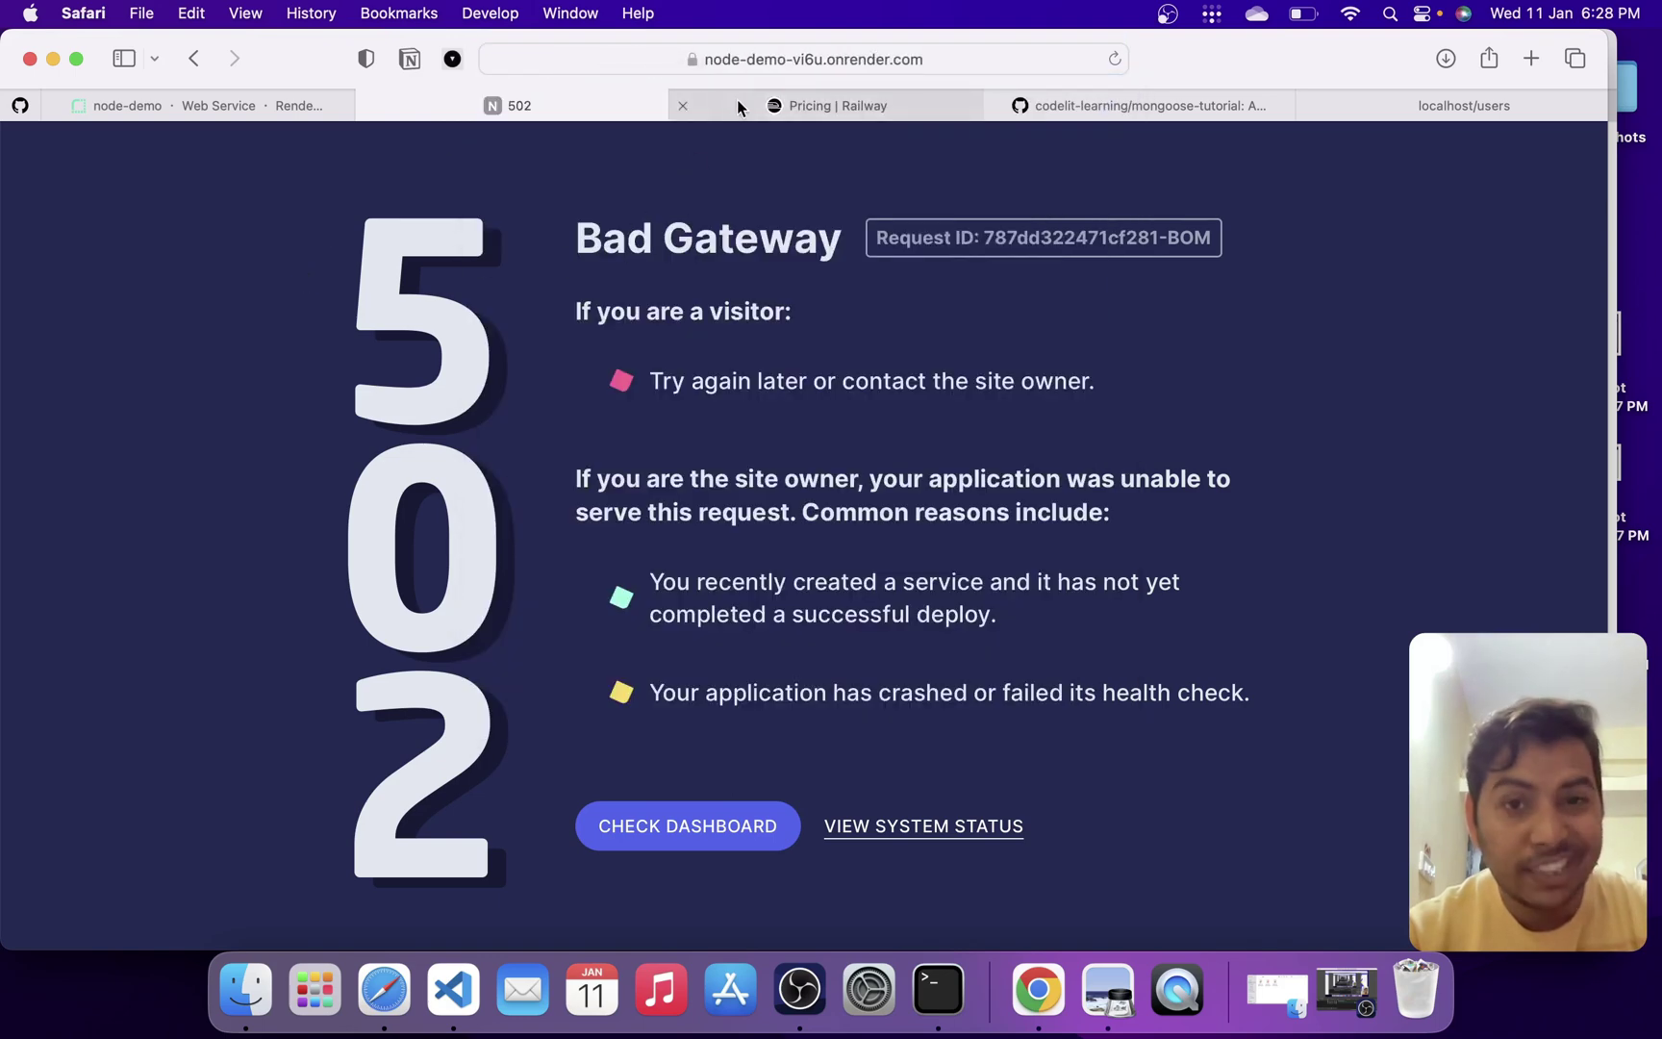
click(196, 108)
click(349, 335)
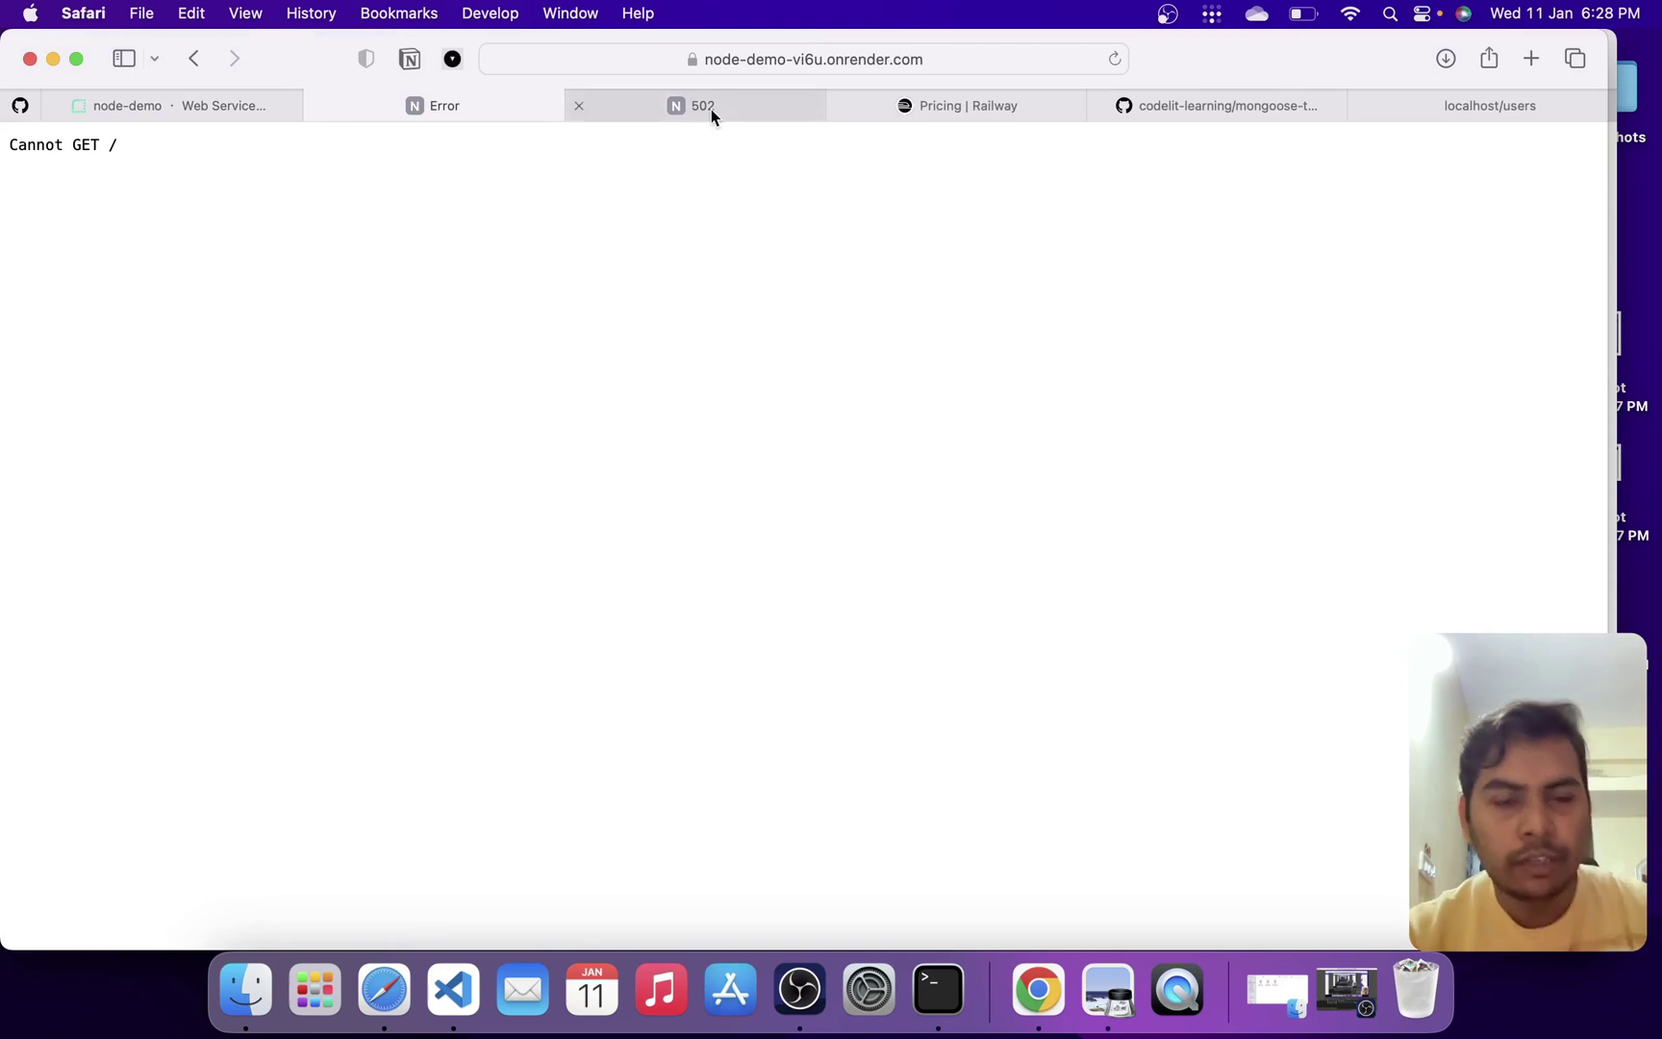
click(577, 106)
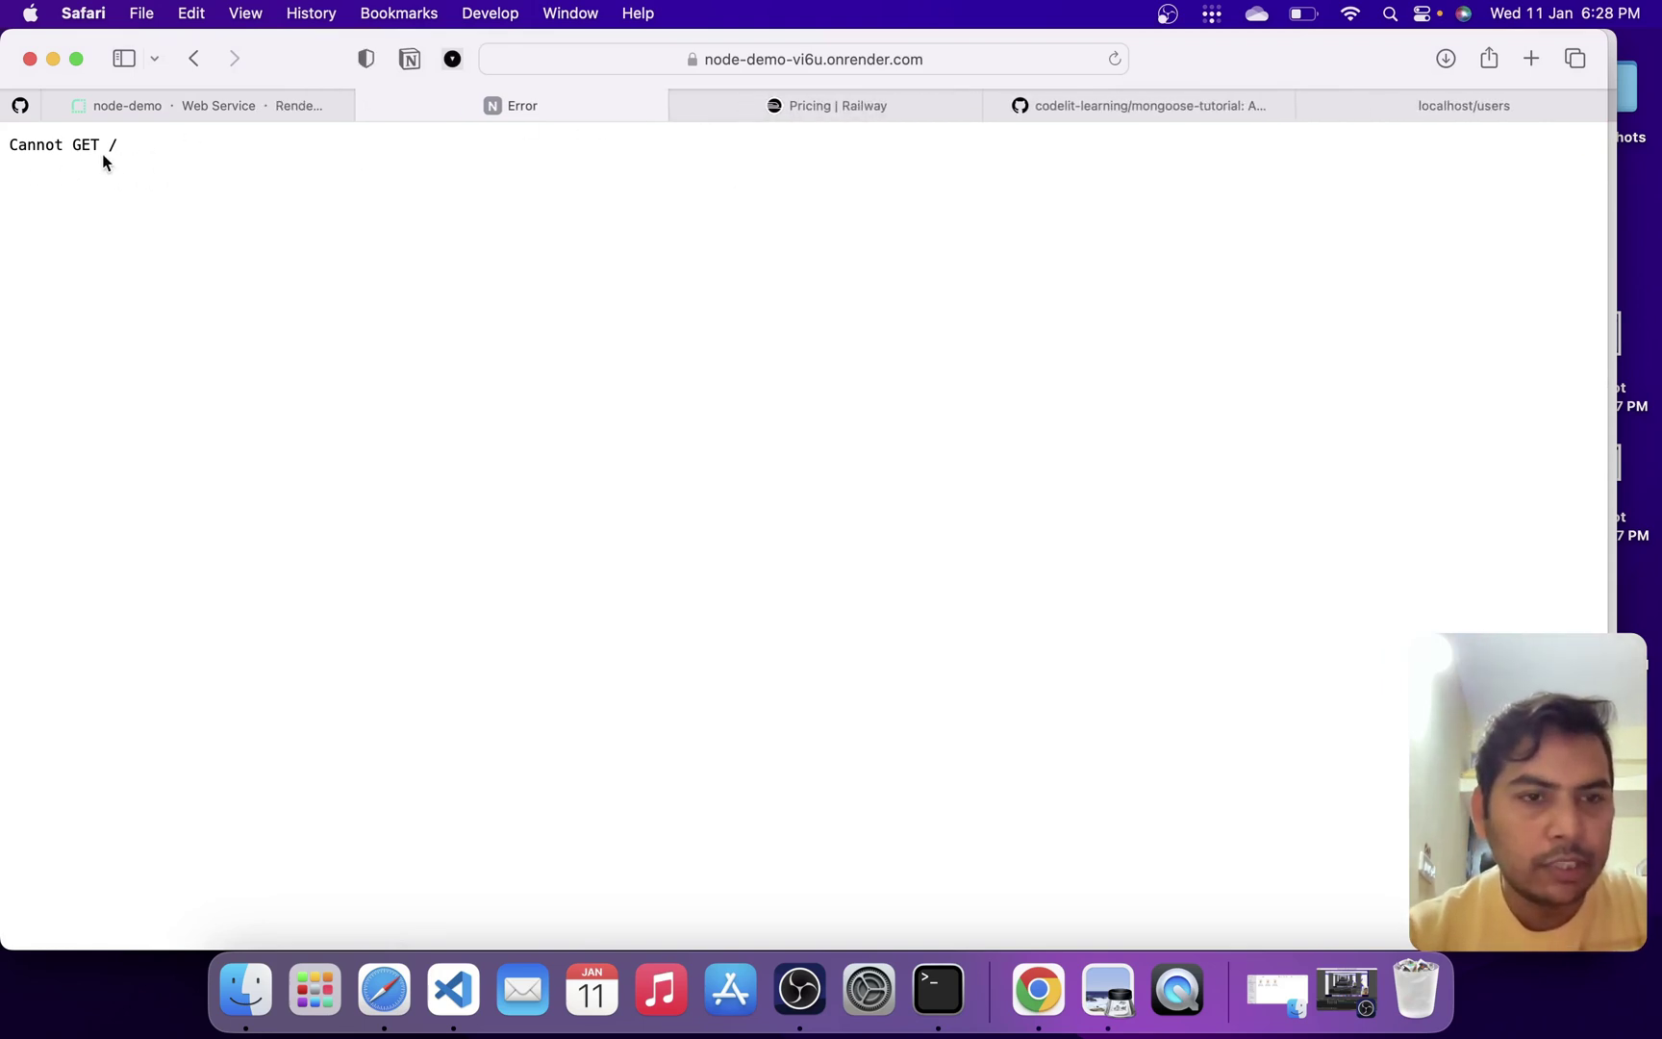
Append /users to the site address to load the users JSON endpoint.
click(961, 60)
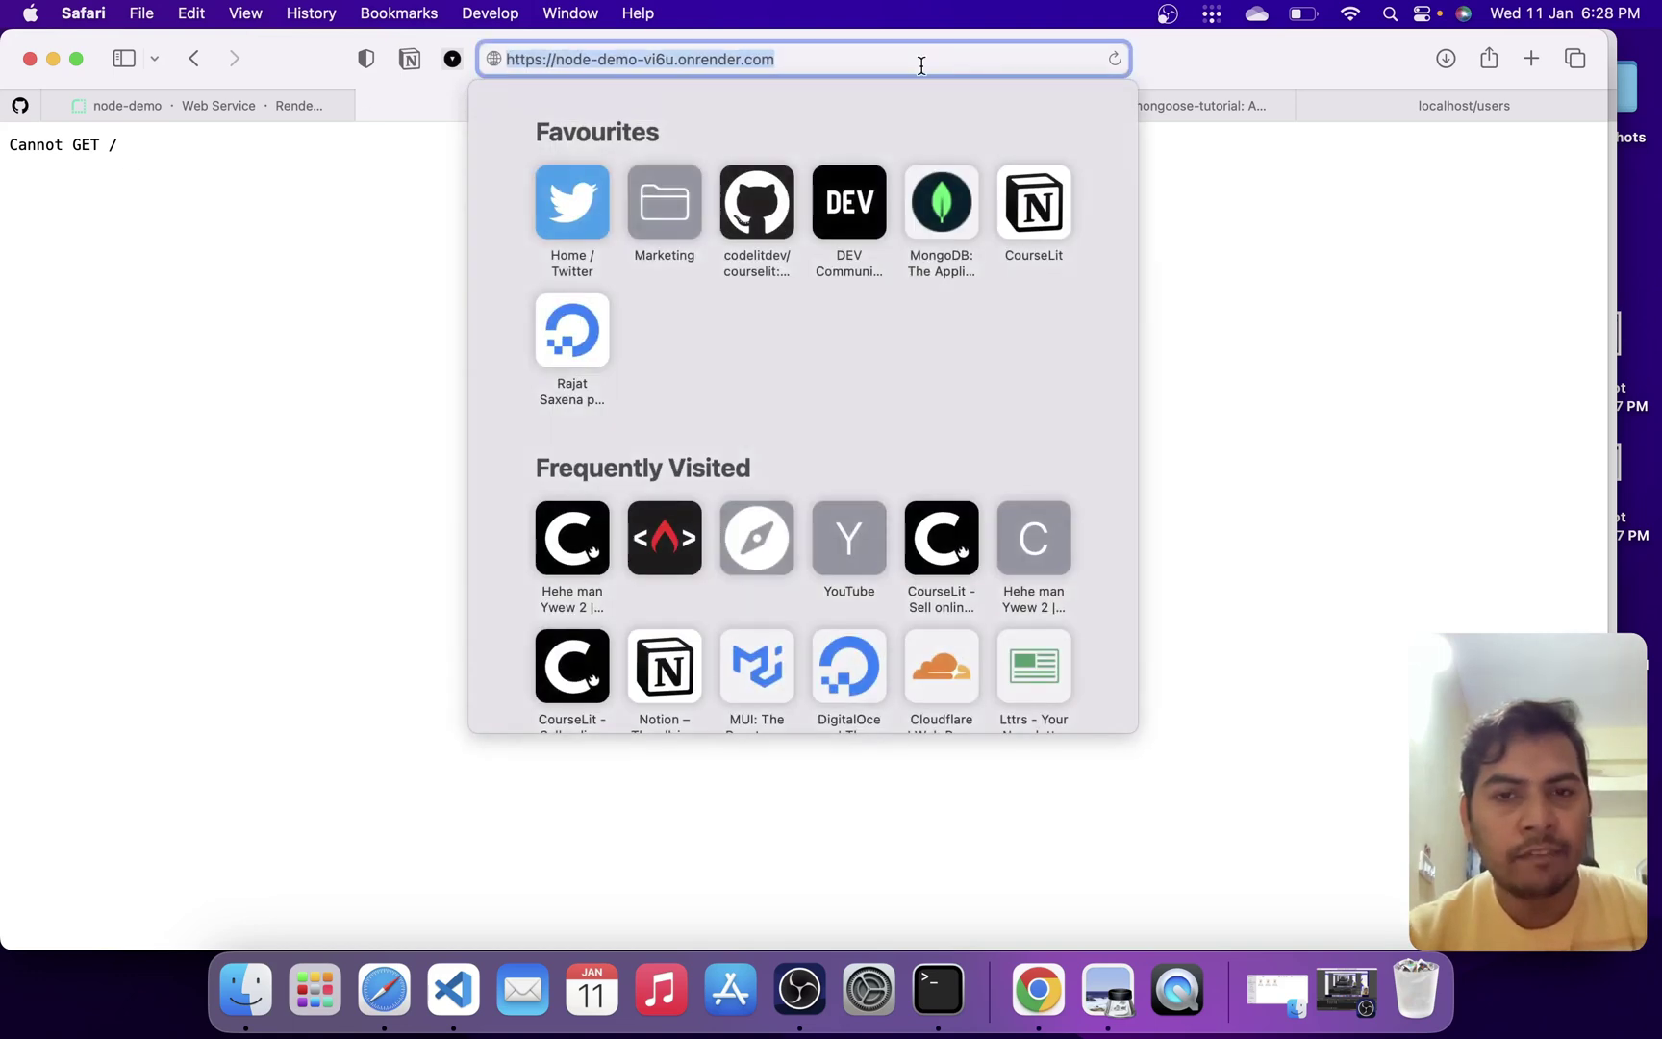
click(922, 66)
text(/)
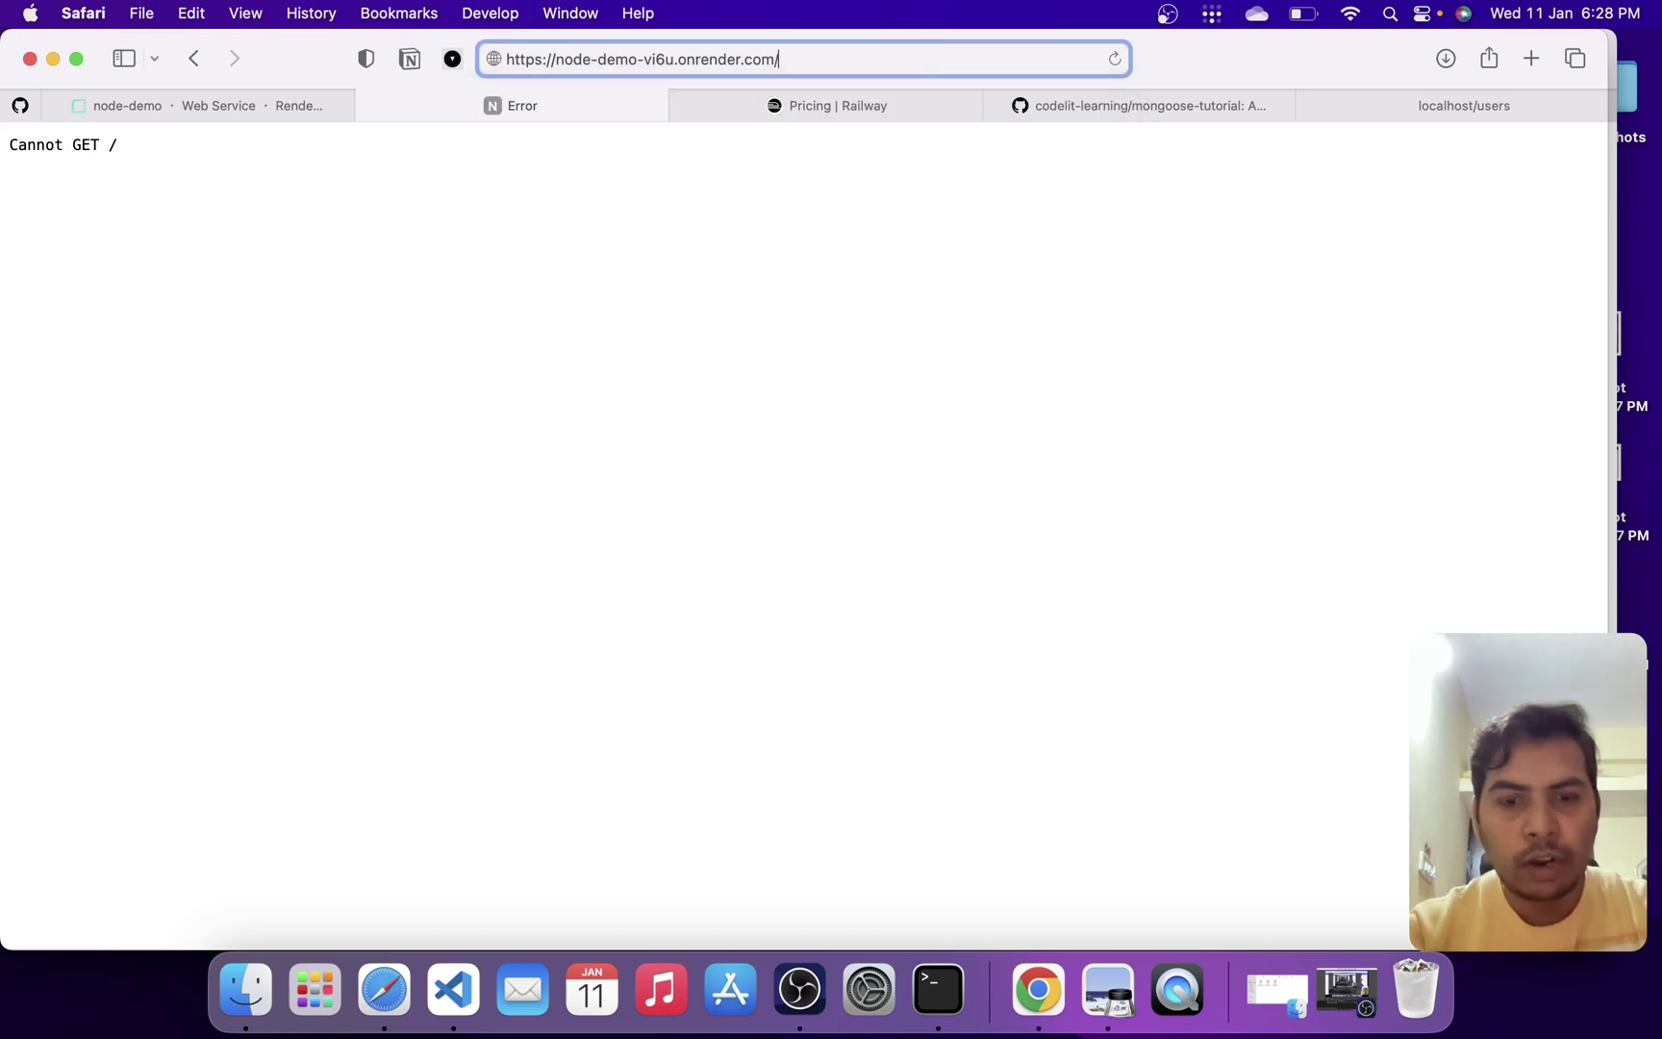
text(users)
key(Return)
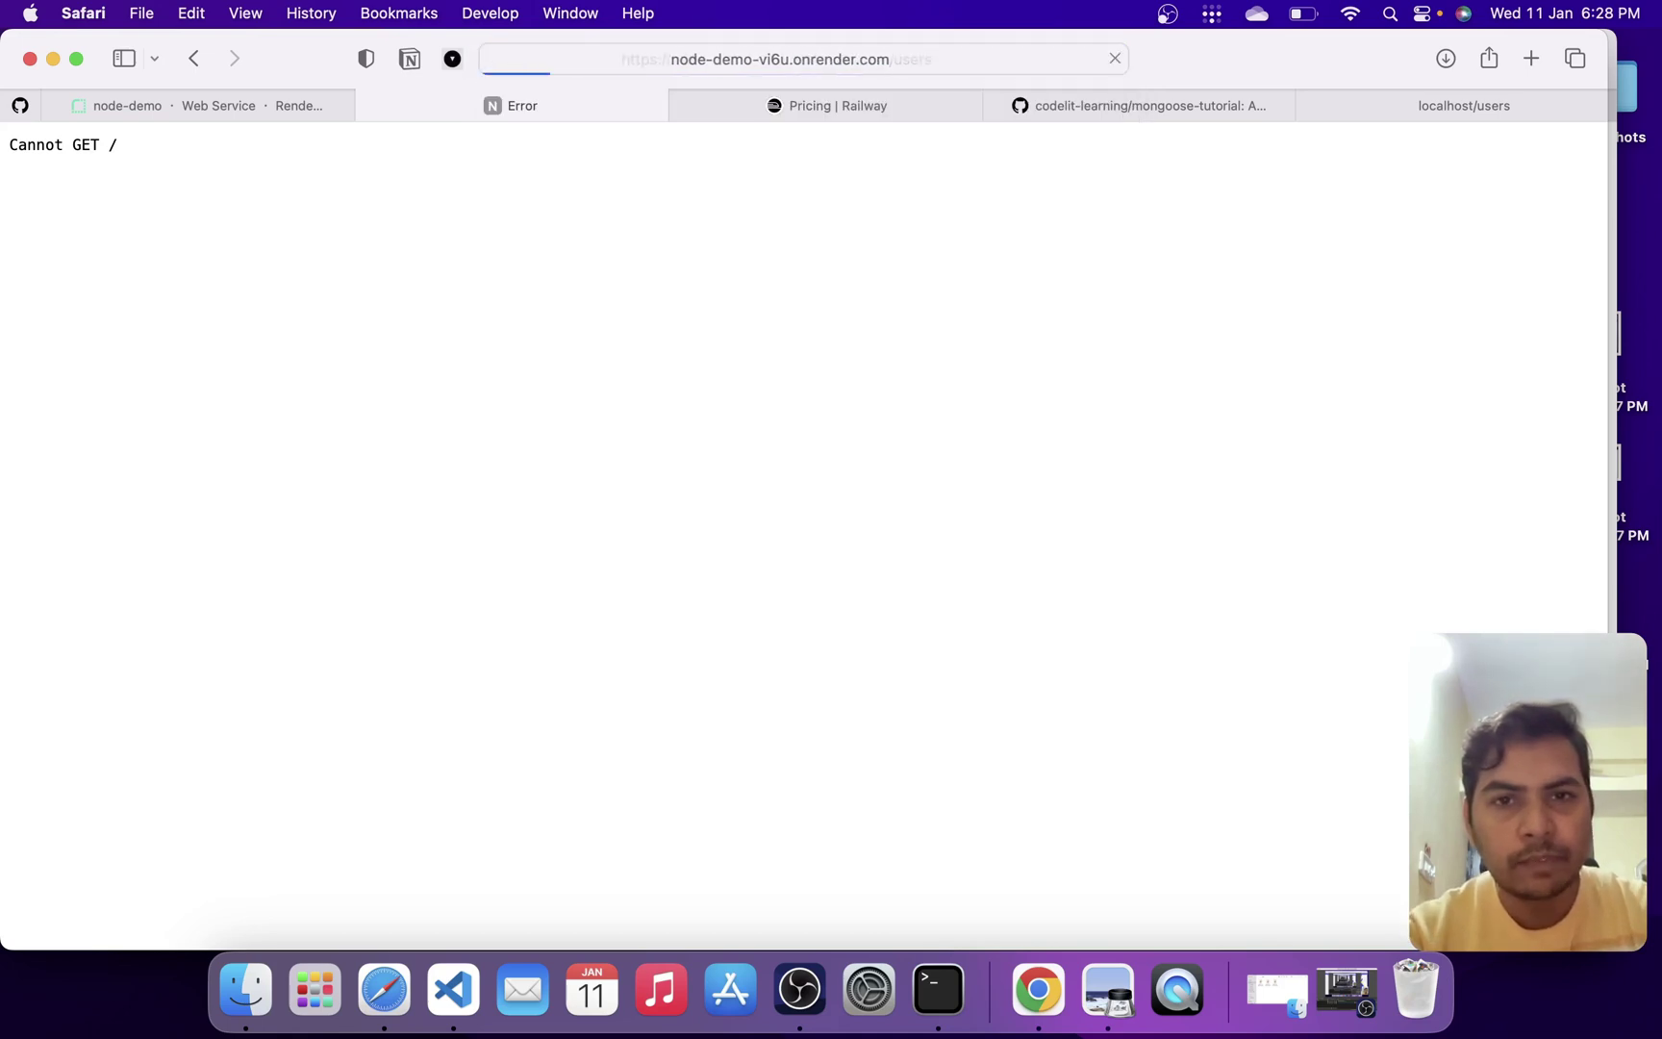
key(super+Tab)
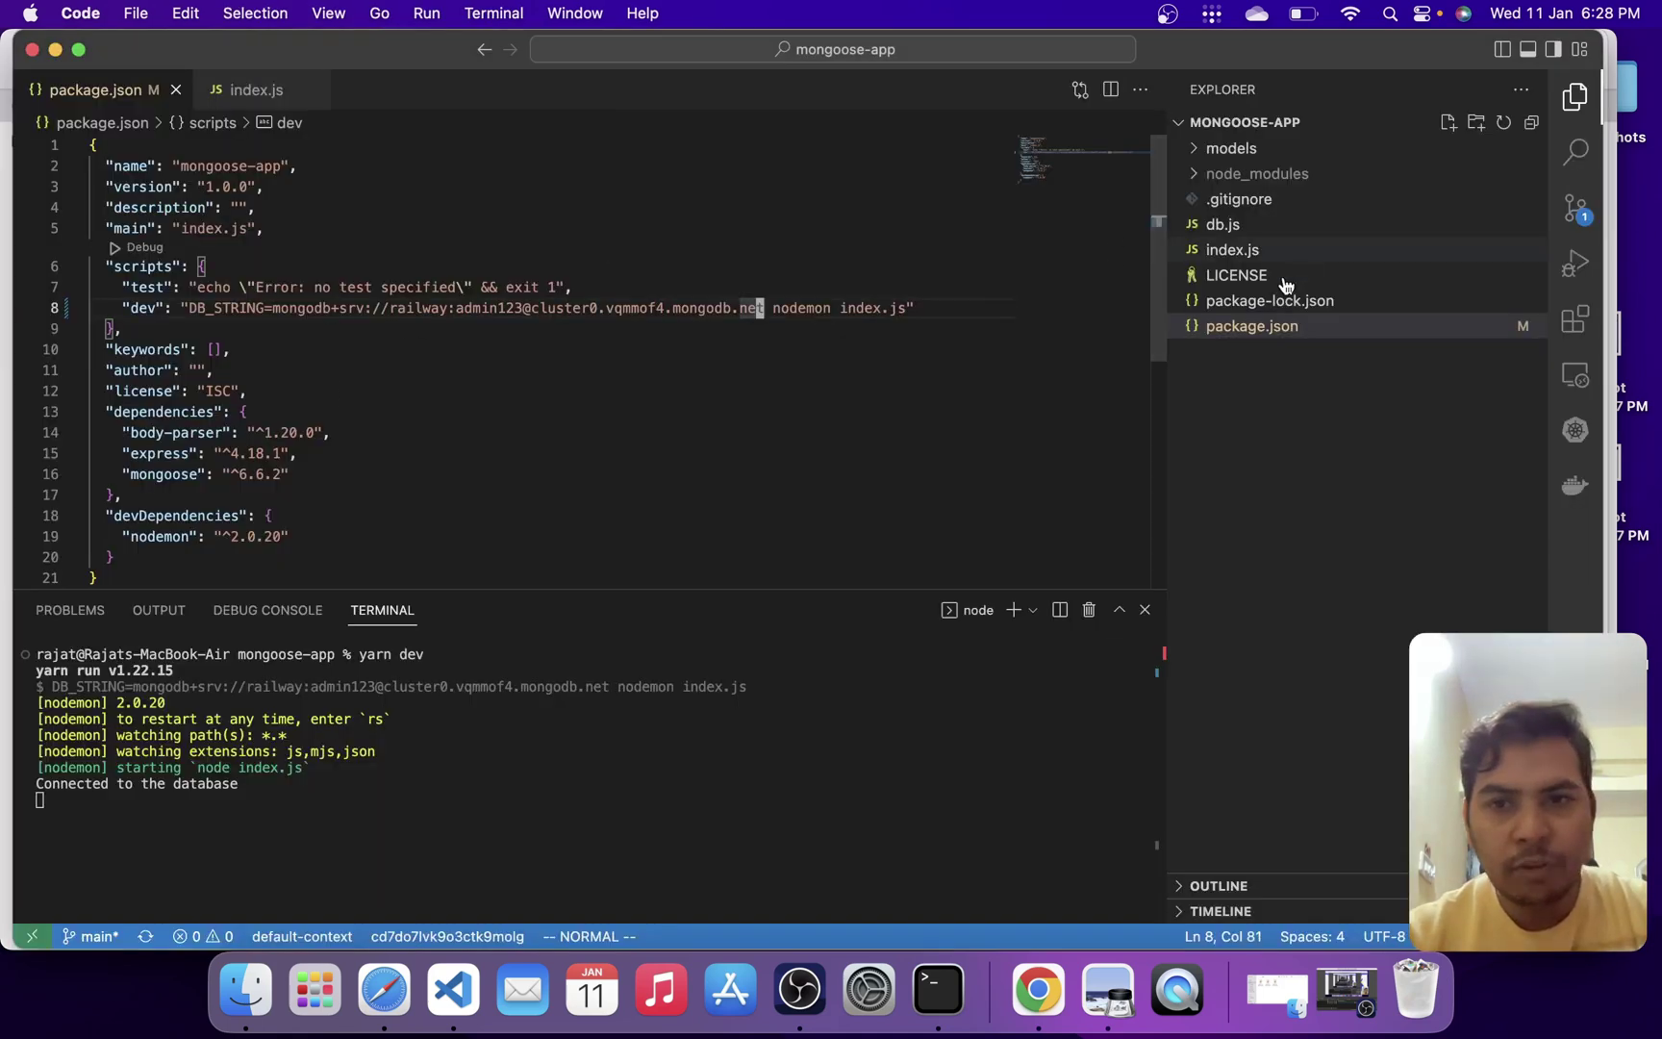
Open index.js from the Explorer and scroll through the /users route and port setup.
key(super+shift+e)
click(1254, 271)
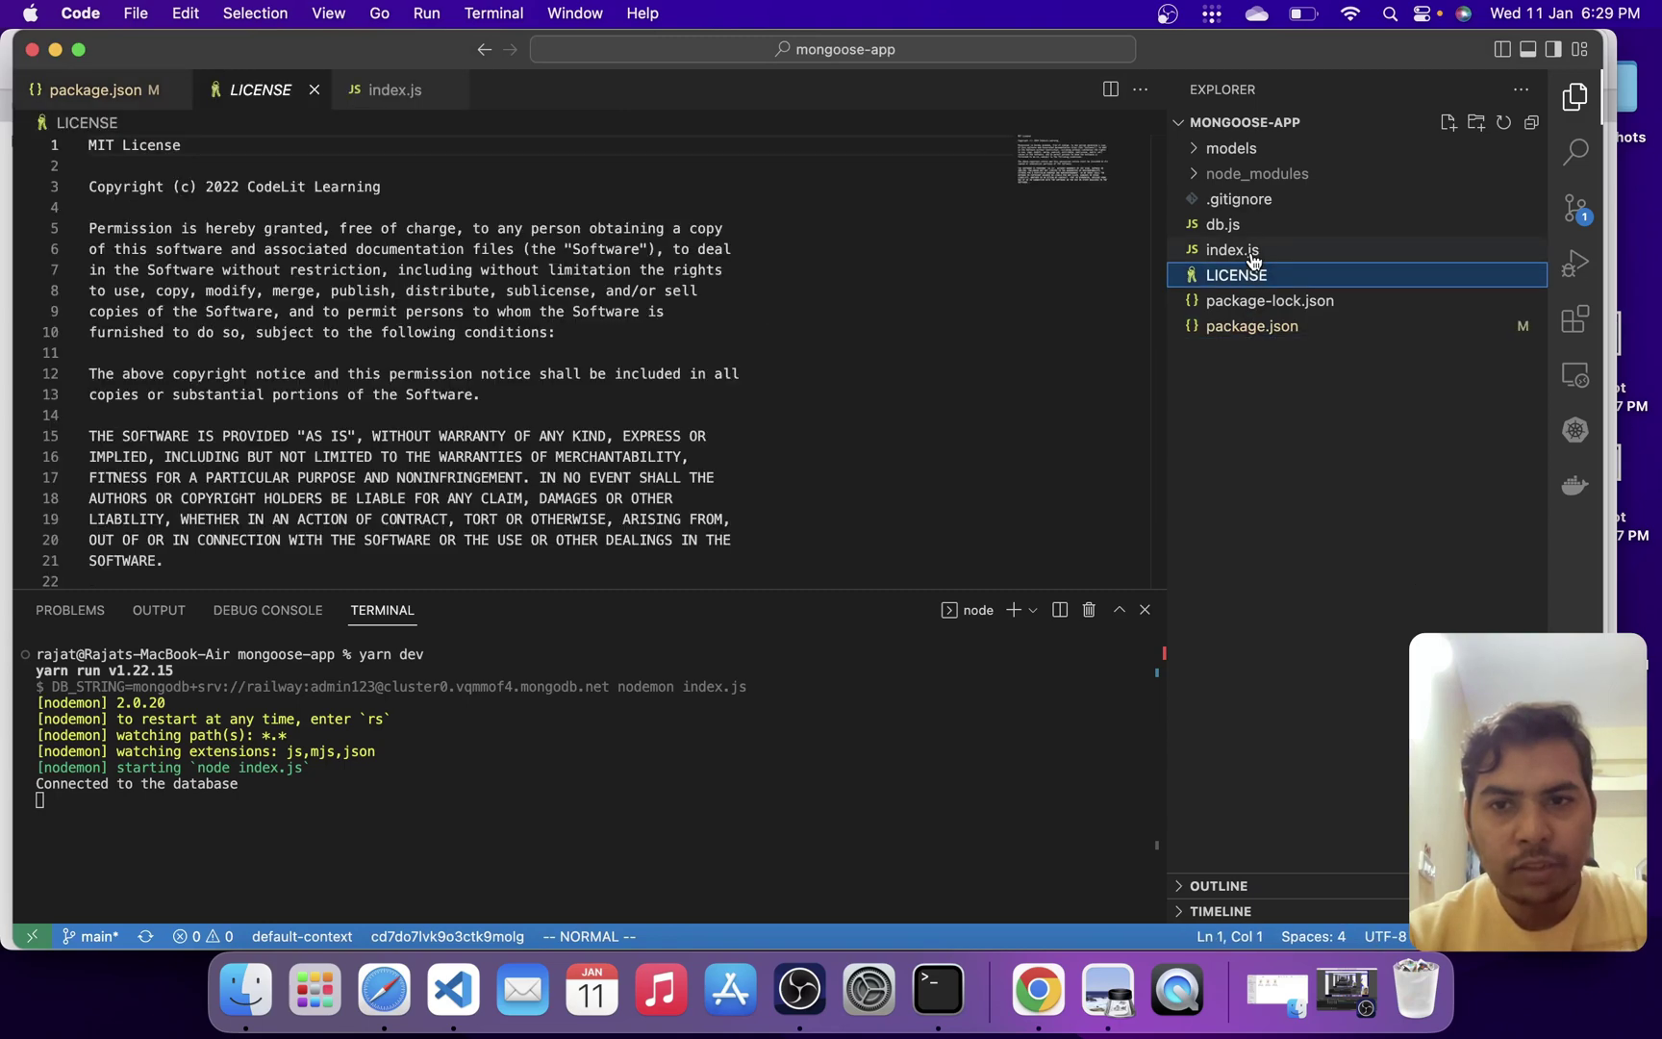
click(1254, 252)
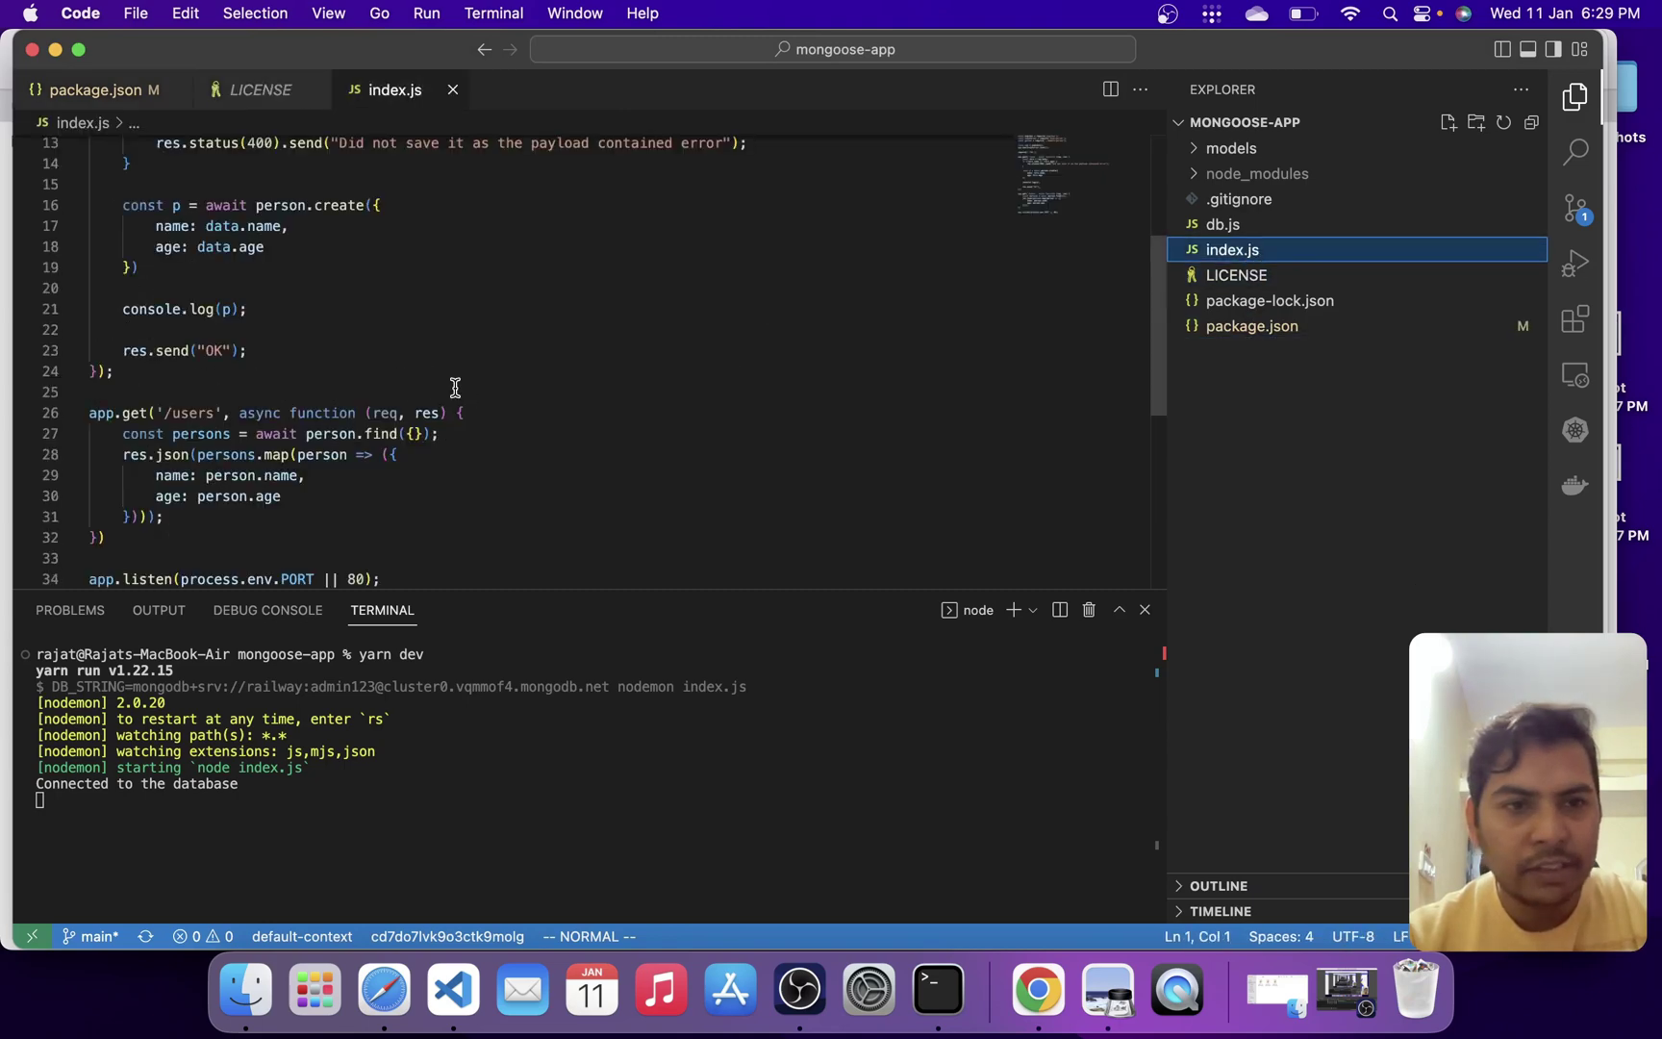
scroll(452, 385, up, 5)
scroll(452, 385, down, 4)
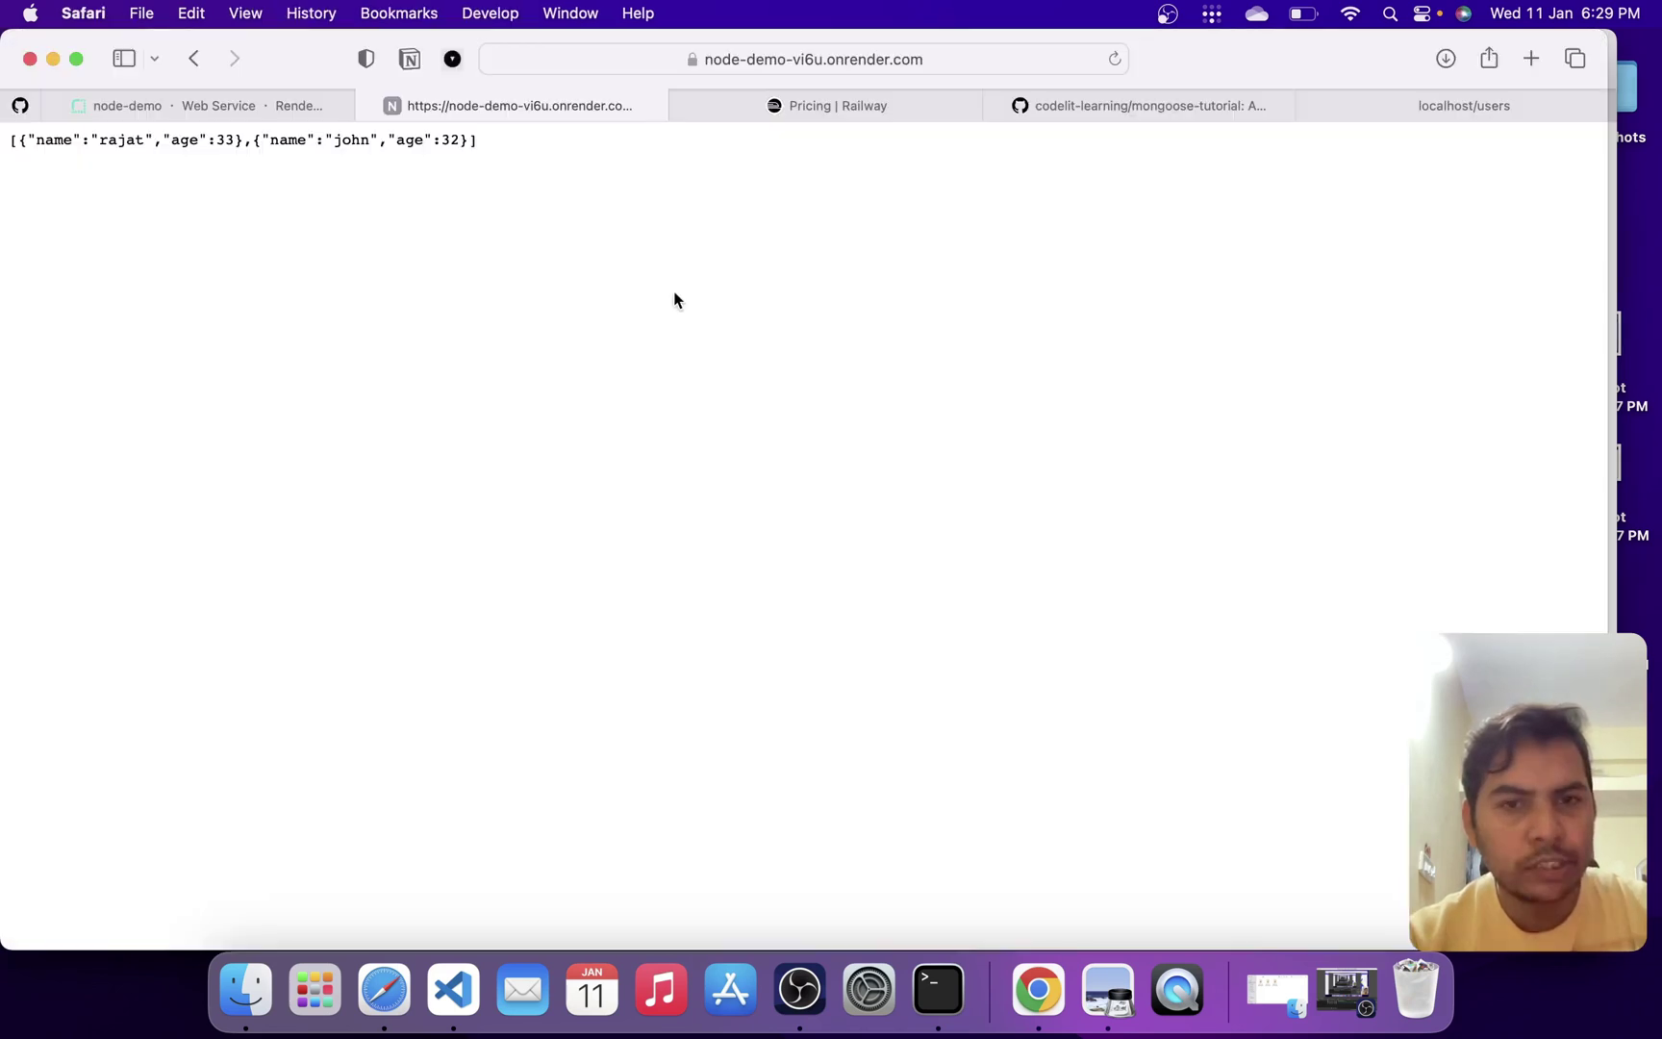
Bring up the onrender.com page in Safari showing the two-user JSON list.
key(super+Tab)
click(985, 55)
click(63, 224)
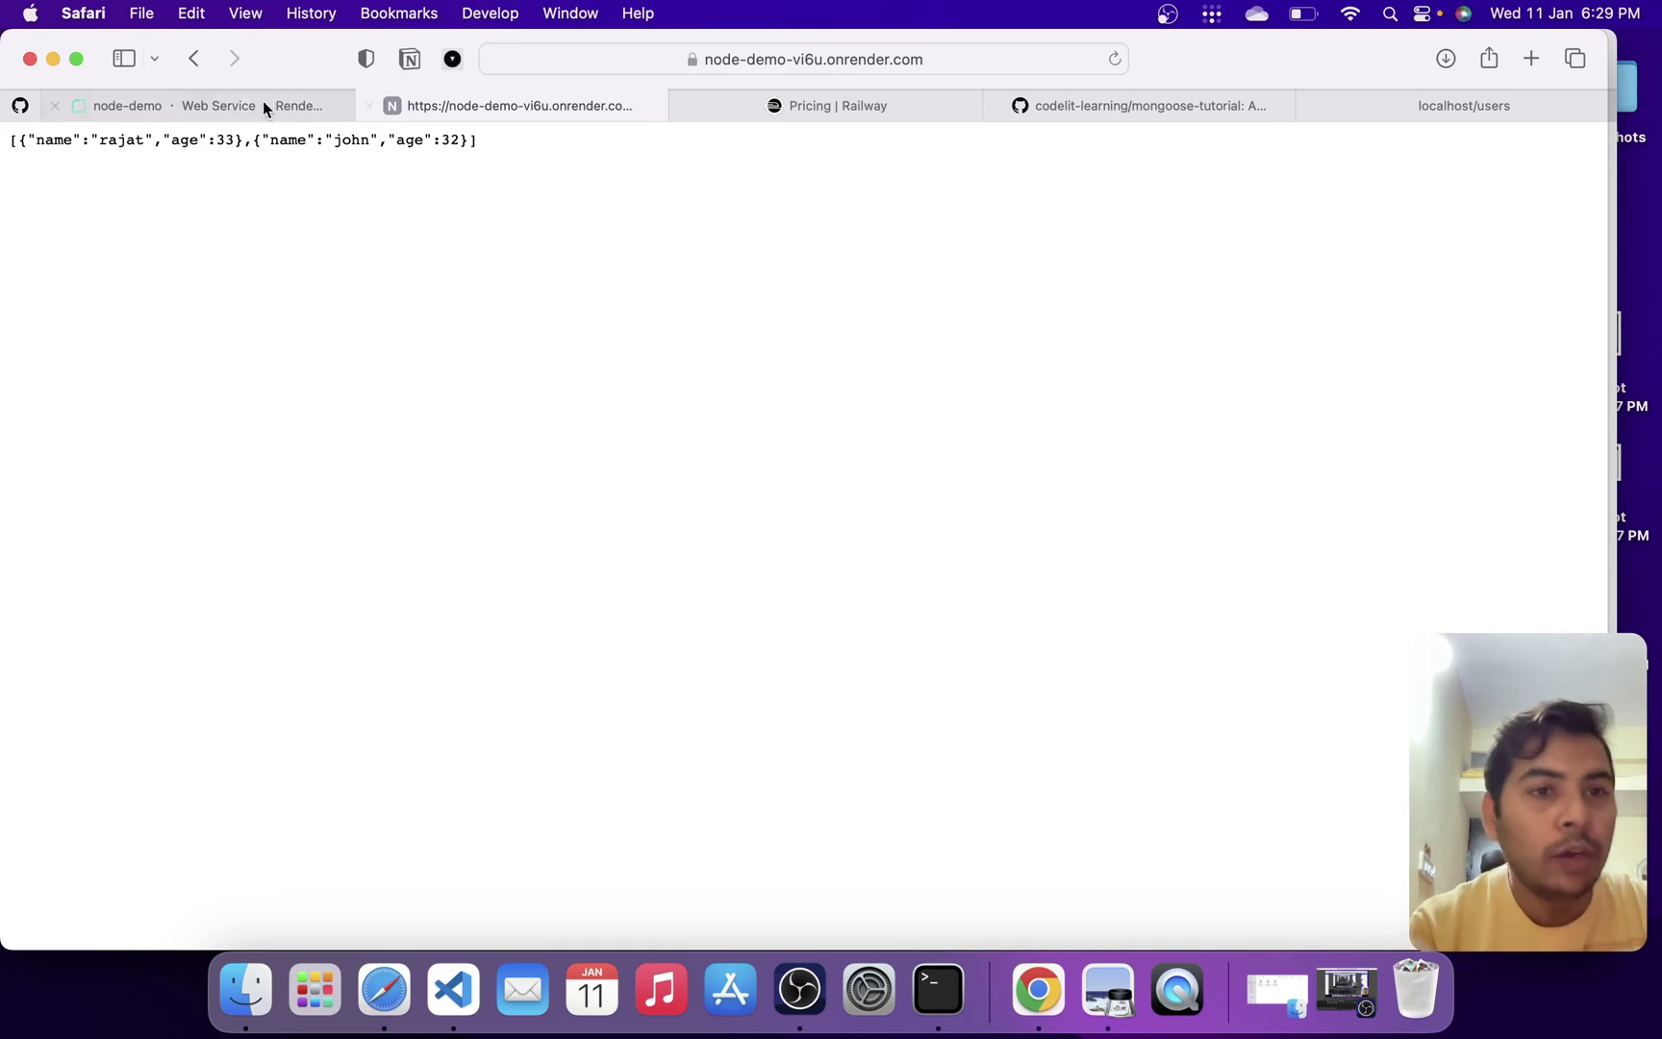
Glance over the node-demo Render dashboard and users JSON, then show Railway's pricing page.
click(214, 113)
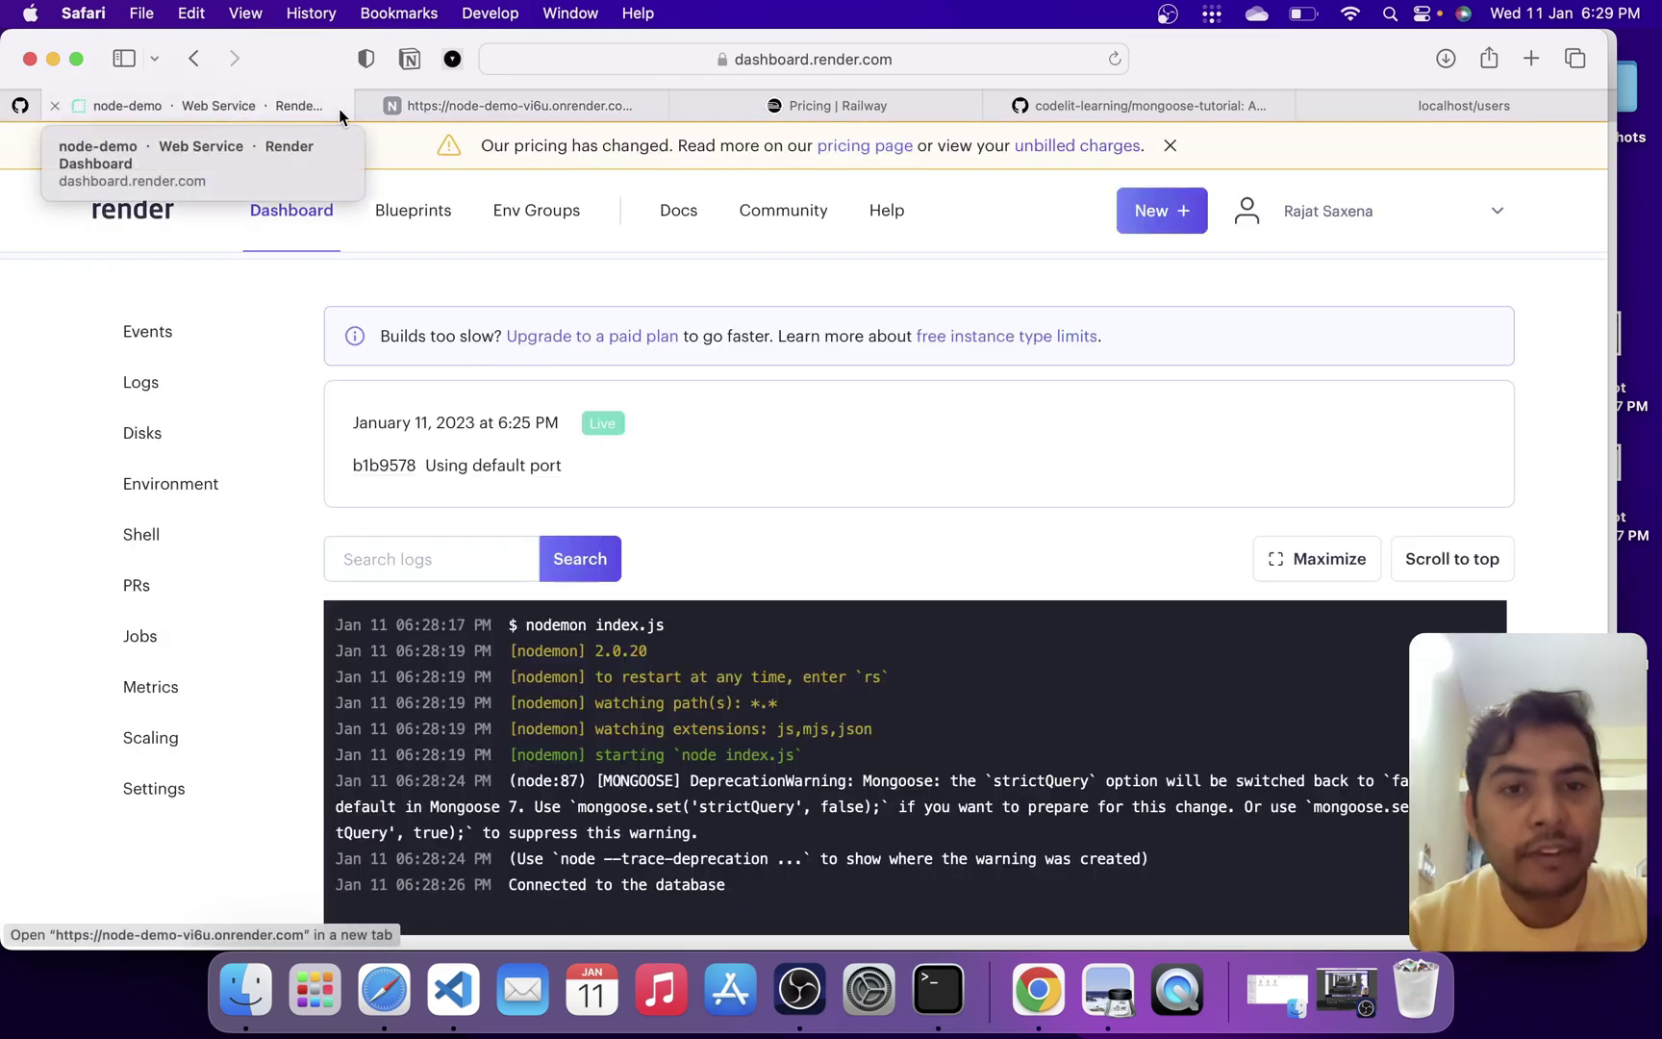
click(533, 114)
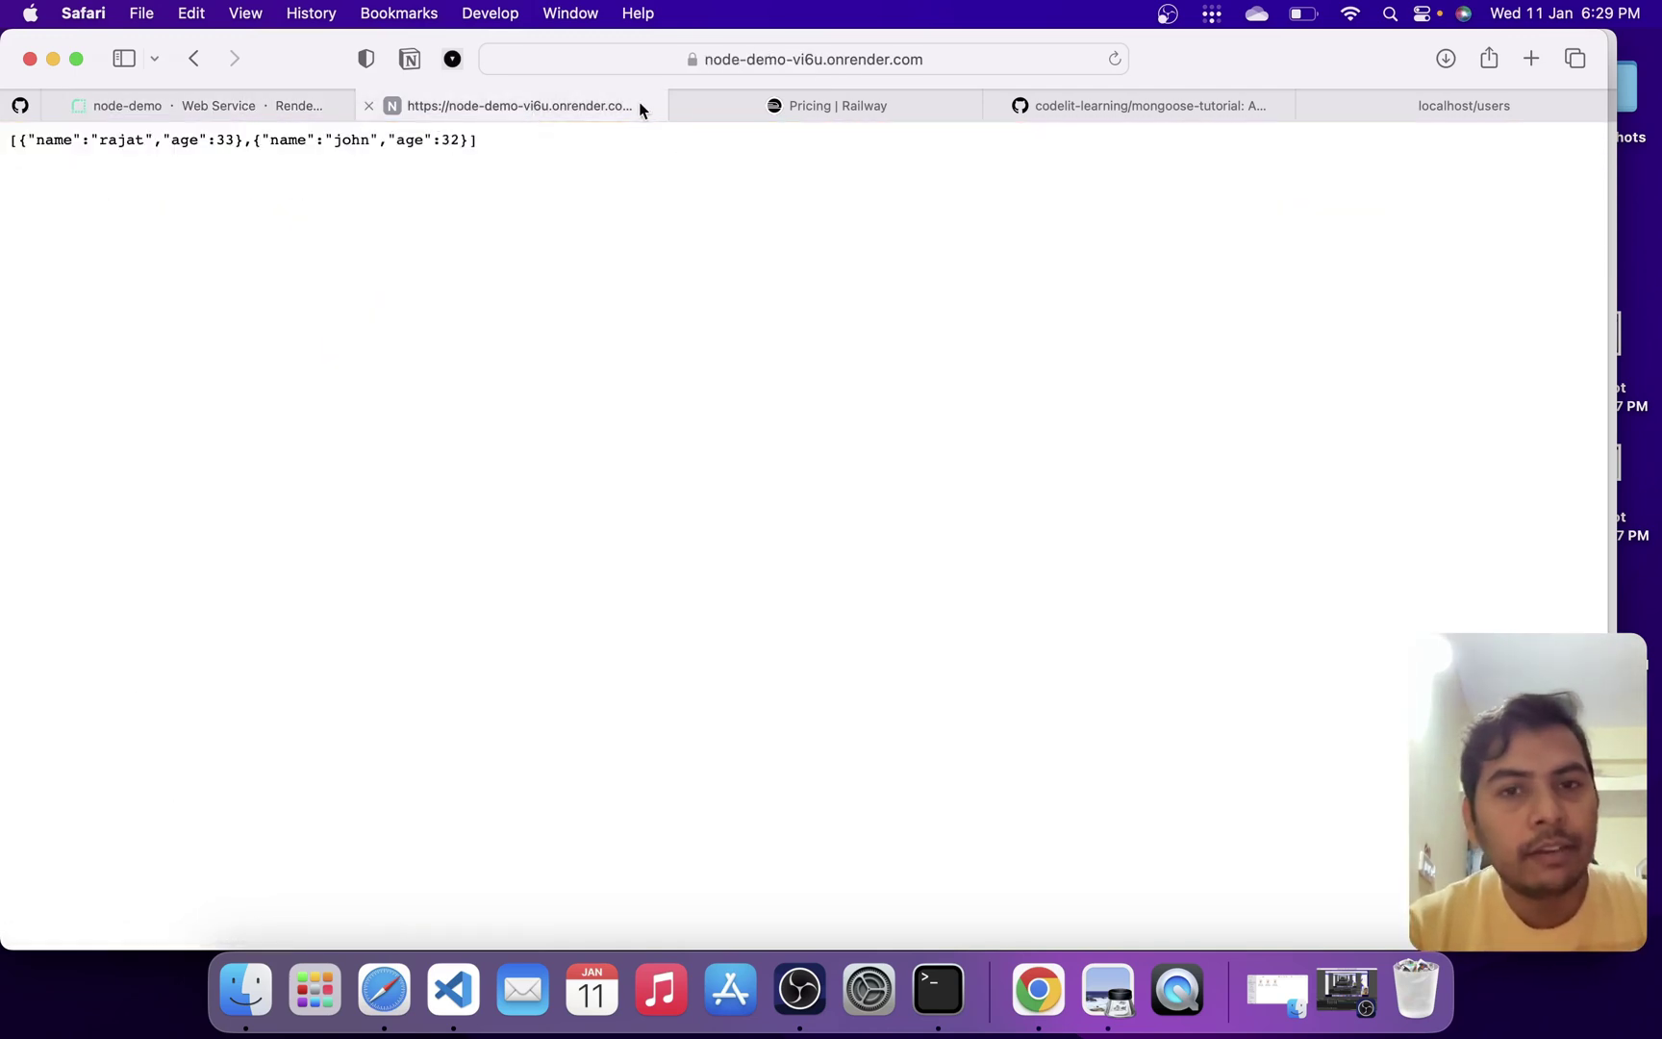
click(798, 107)
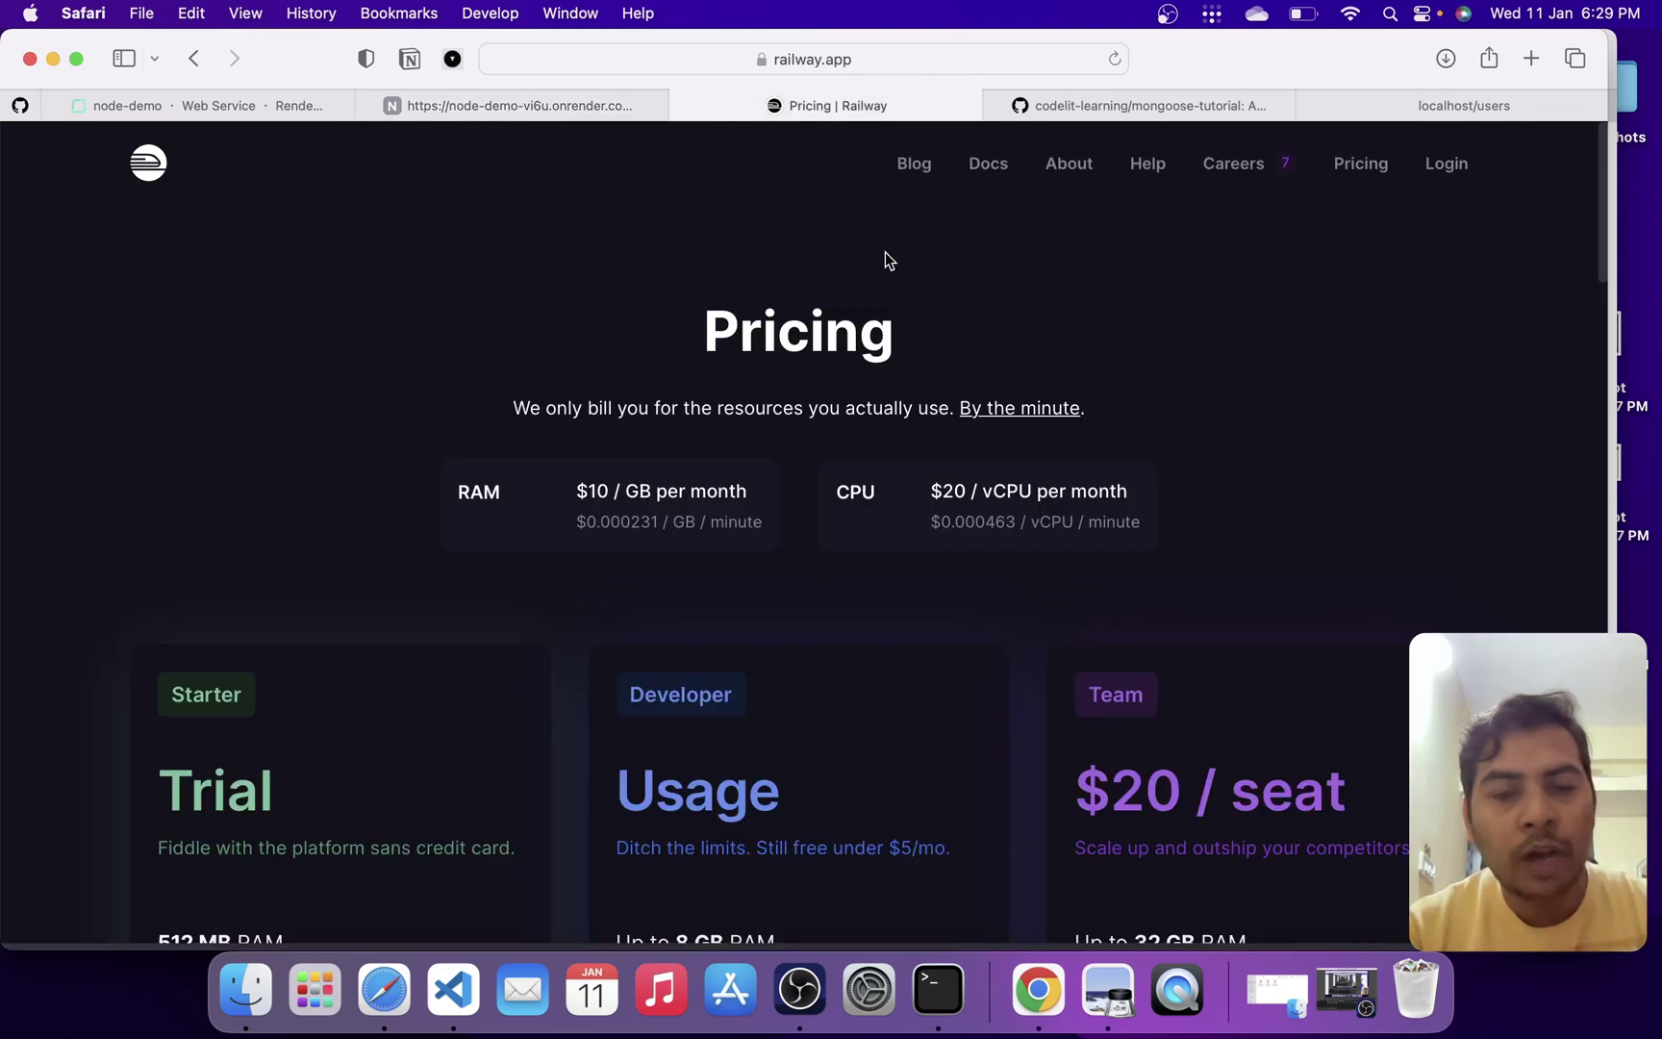
Browse Railway's home and pricing pages, then log in to Railway with GitHub.
click(148, 167)
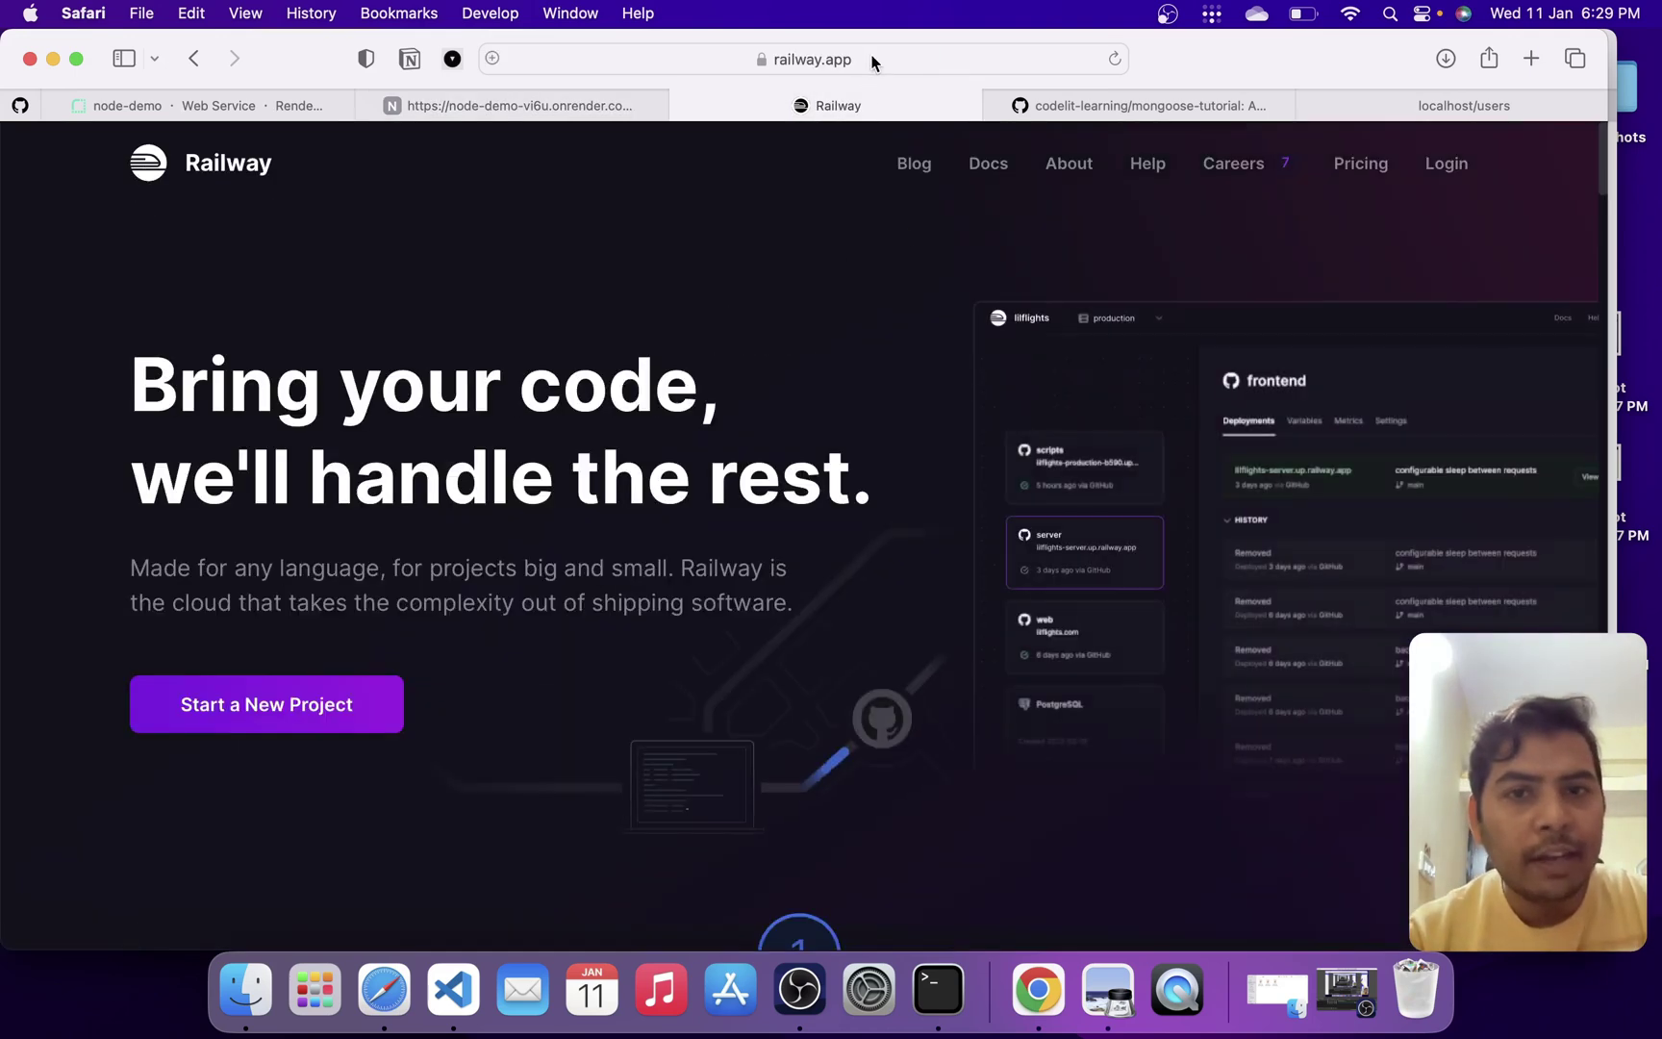
click(1382, 170)
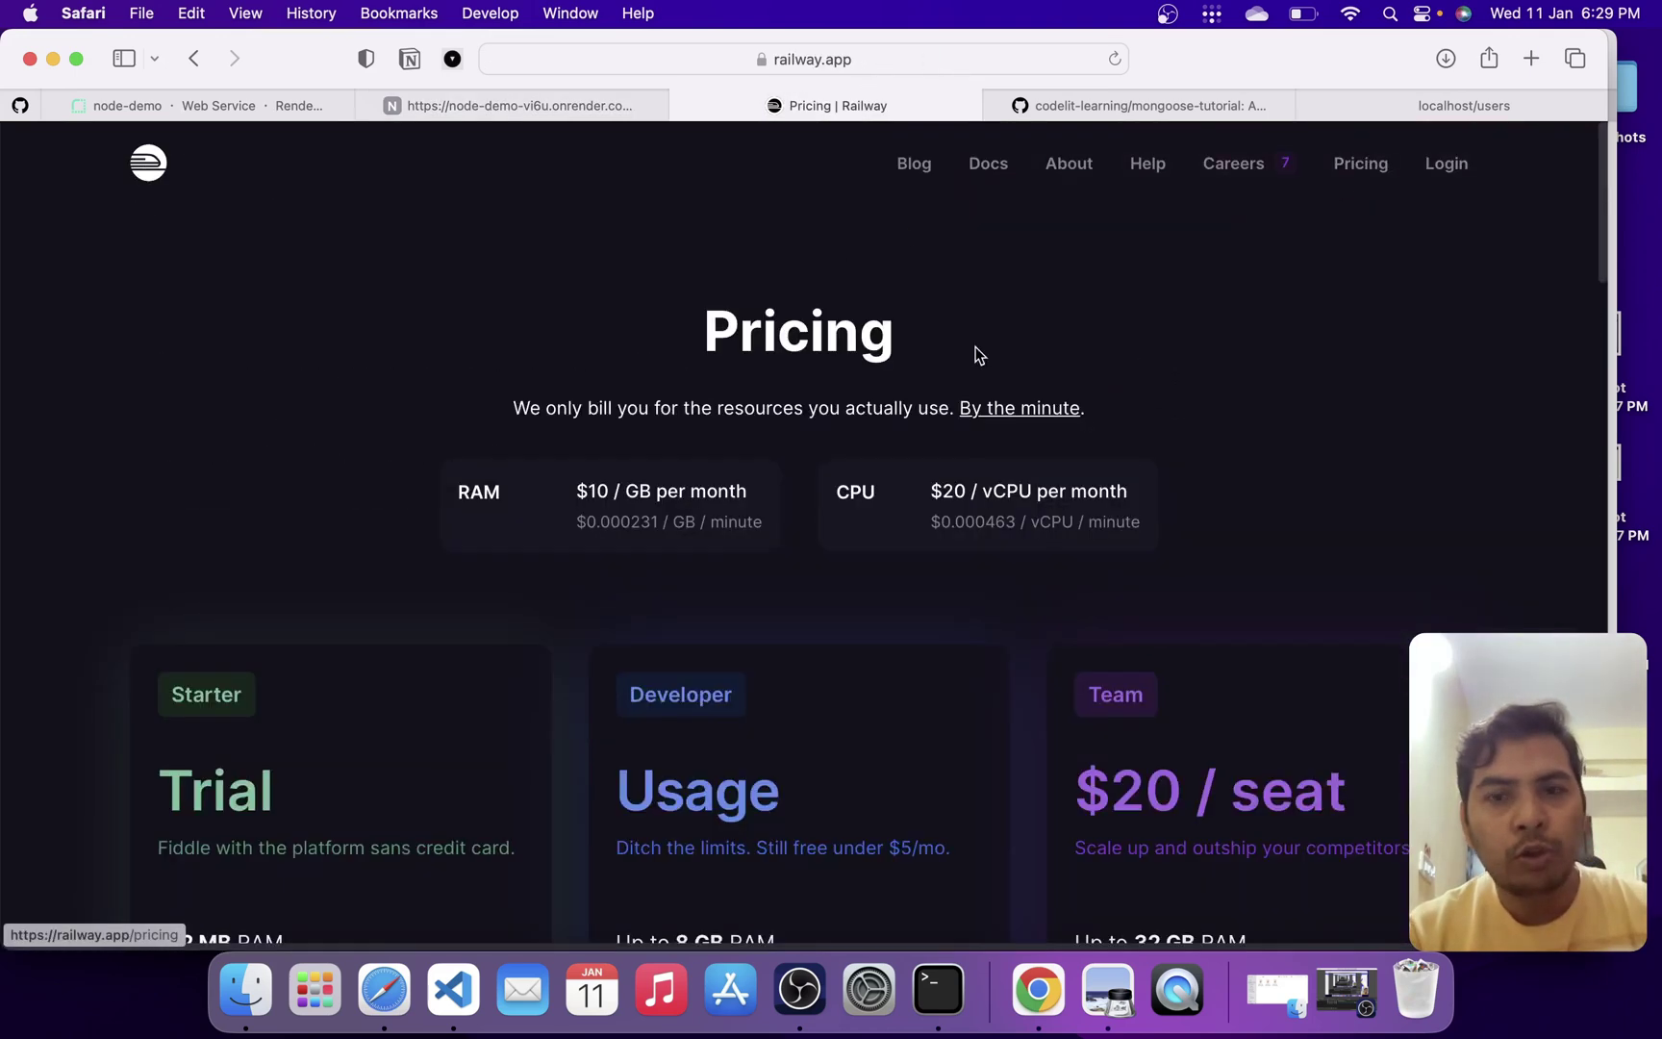
scroll(440, 712, down, 4)
scroll(440, 710, up, 4)
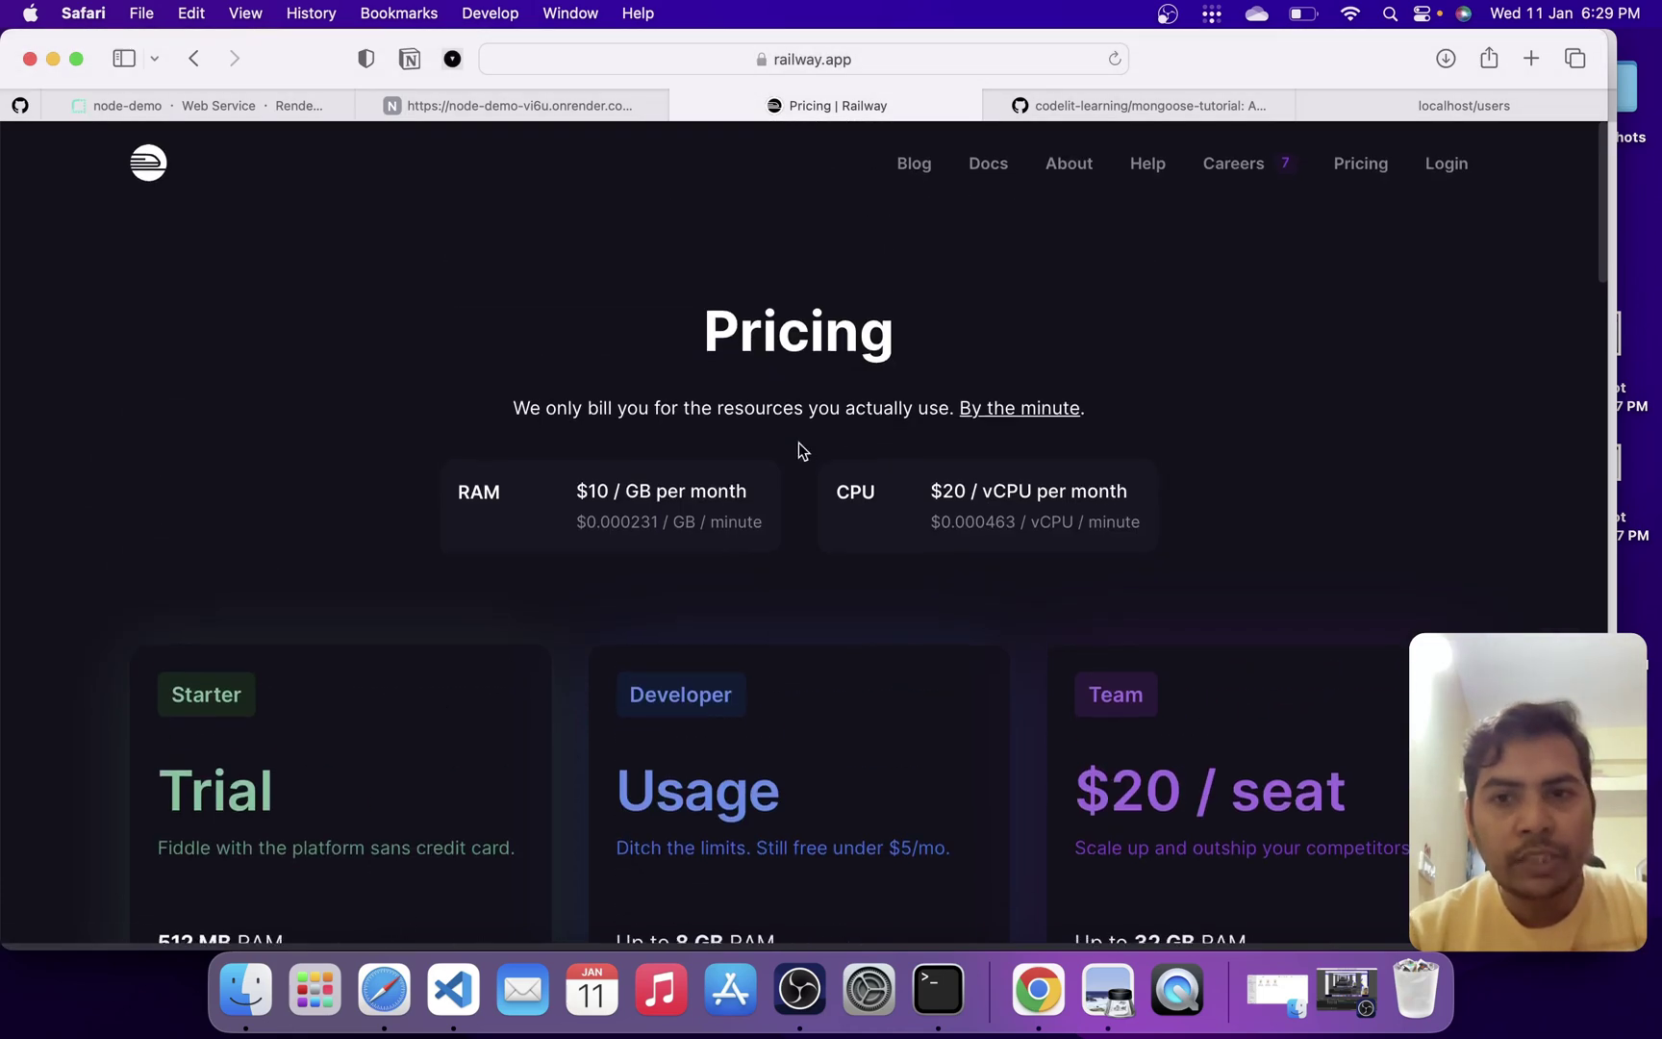
click(1448, 165)
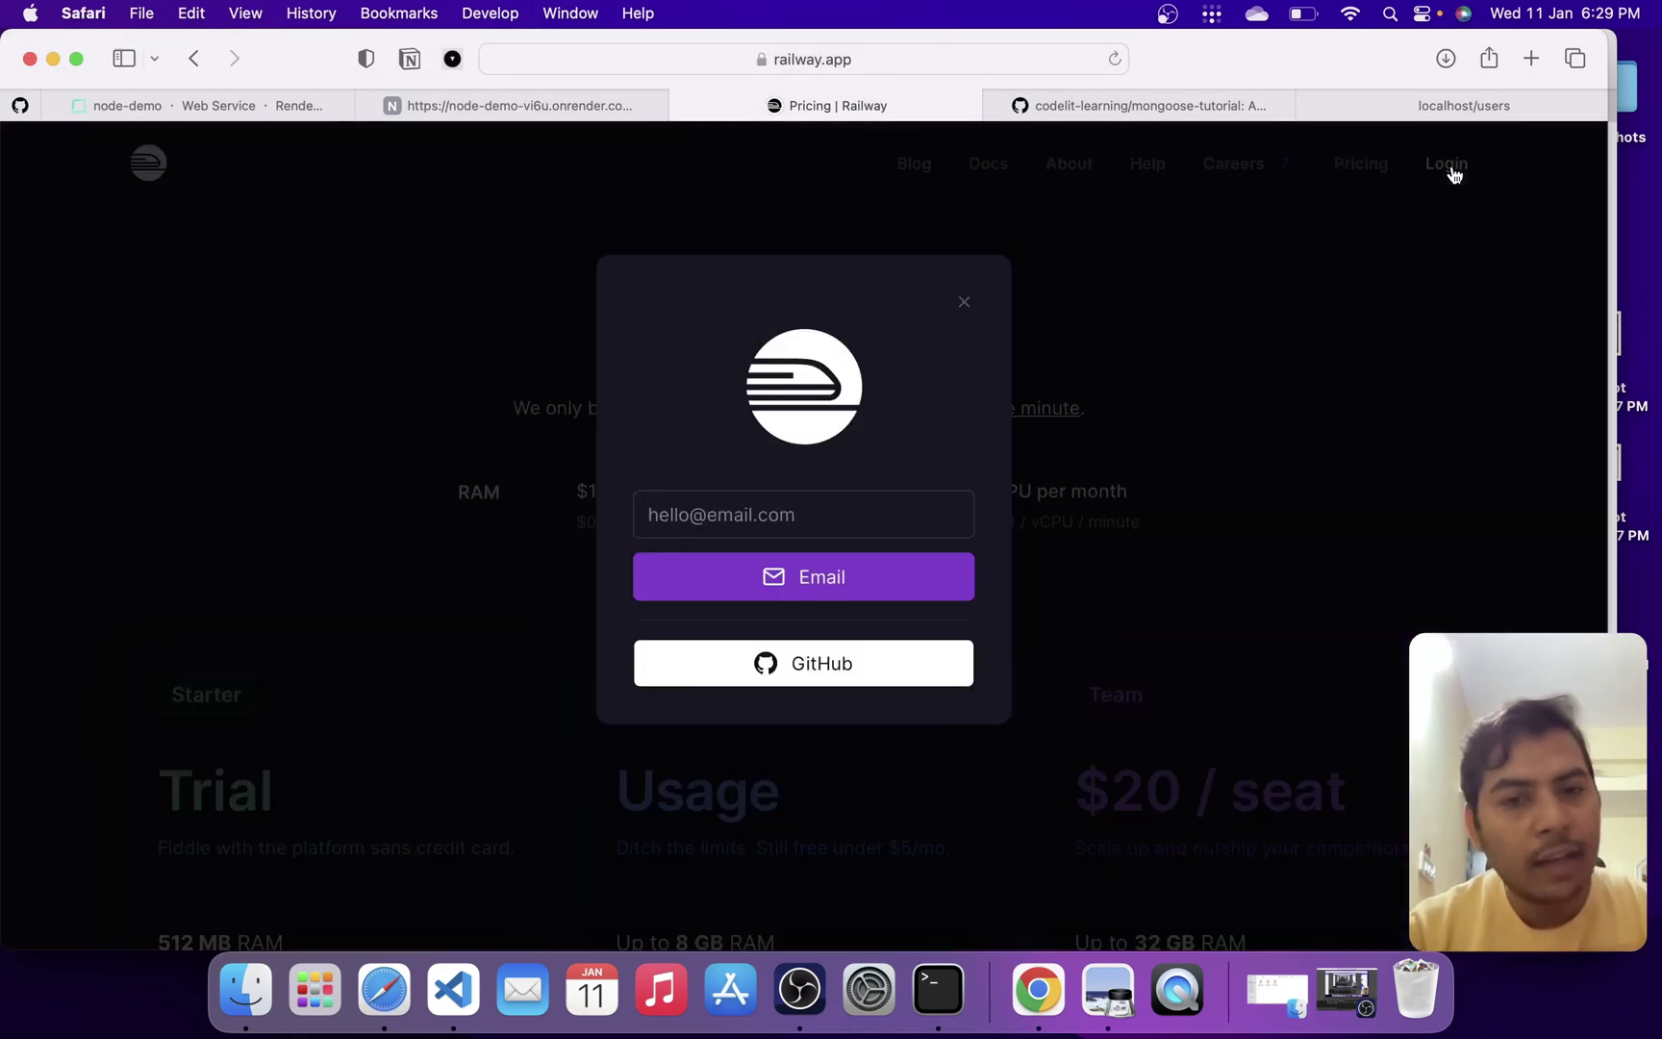
click(808, 663)
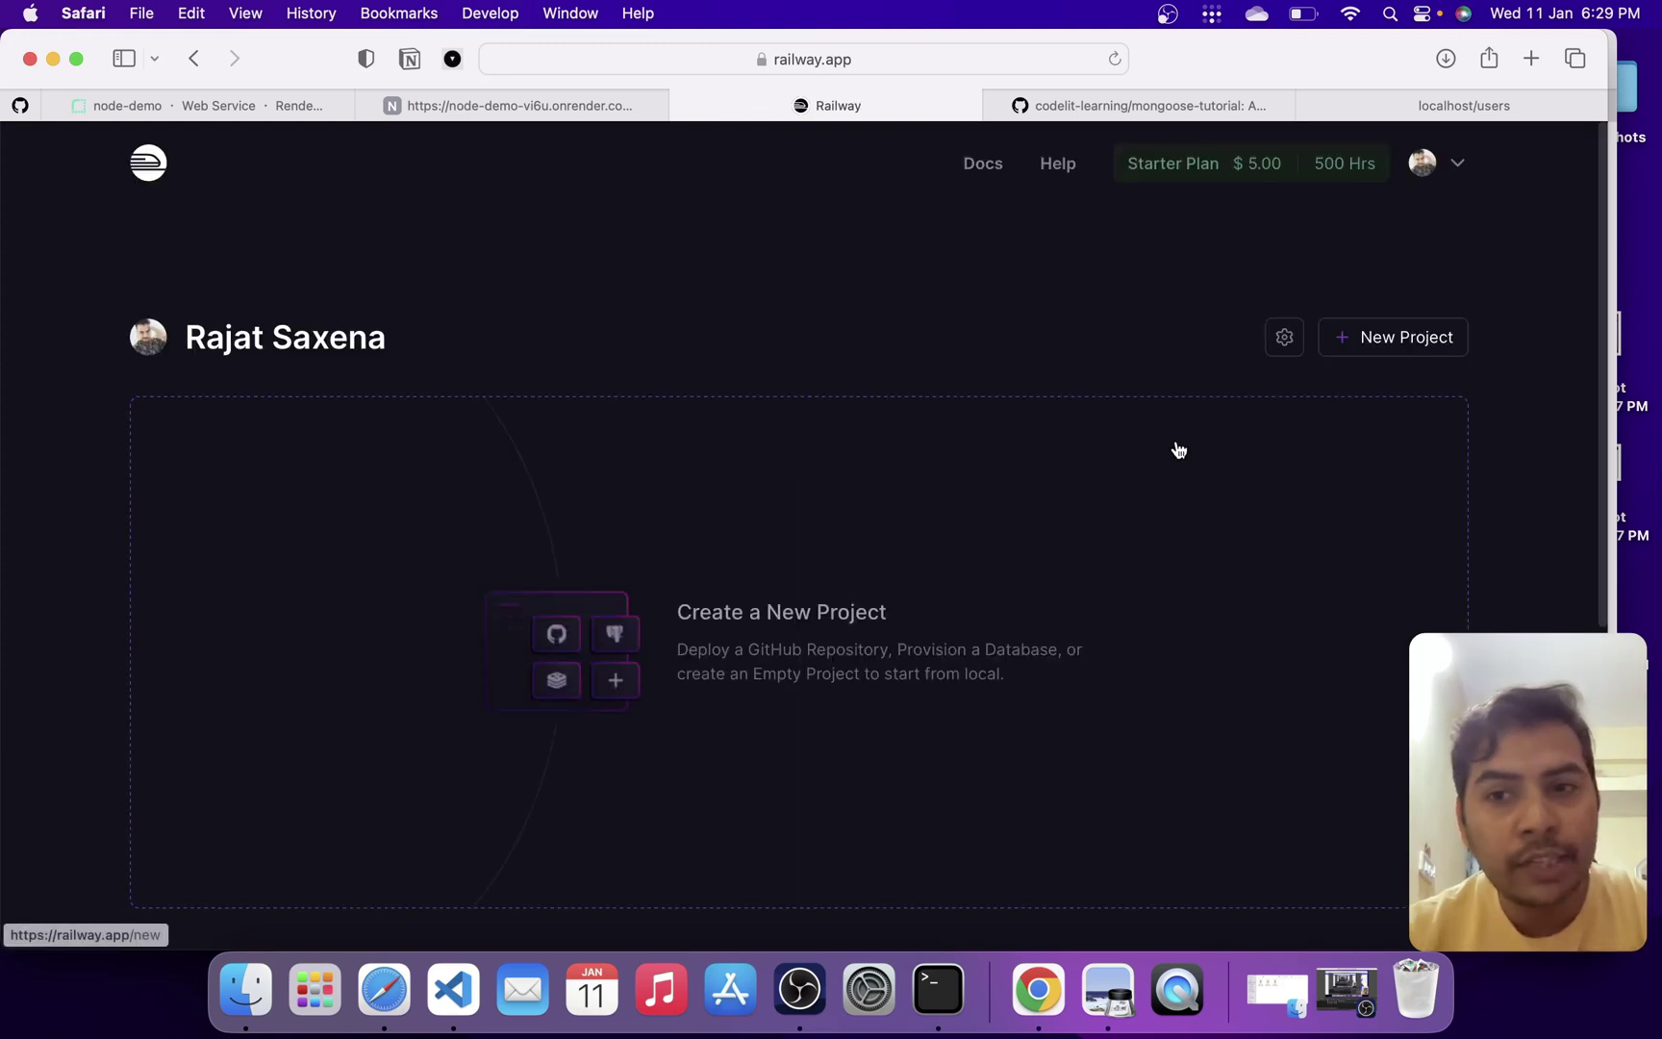
Create a new Railway project deployed from the mongoose-tutorial GitHub repo.
click(1431, 338)
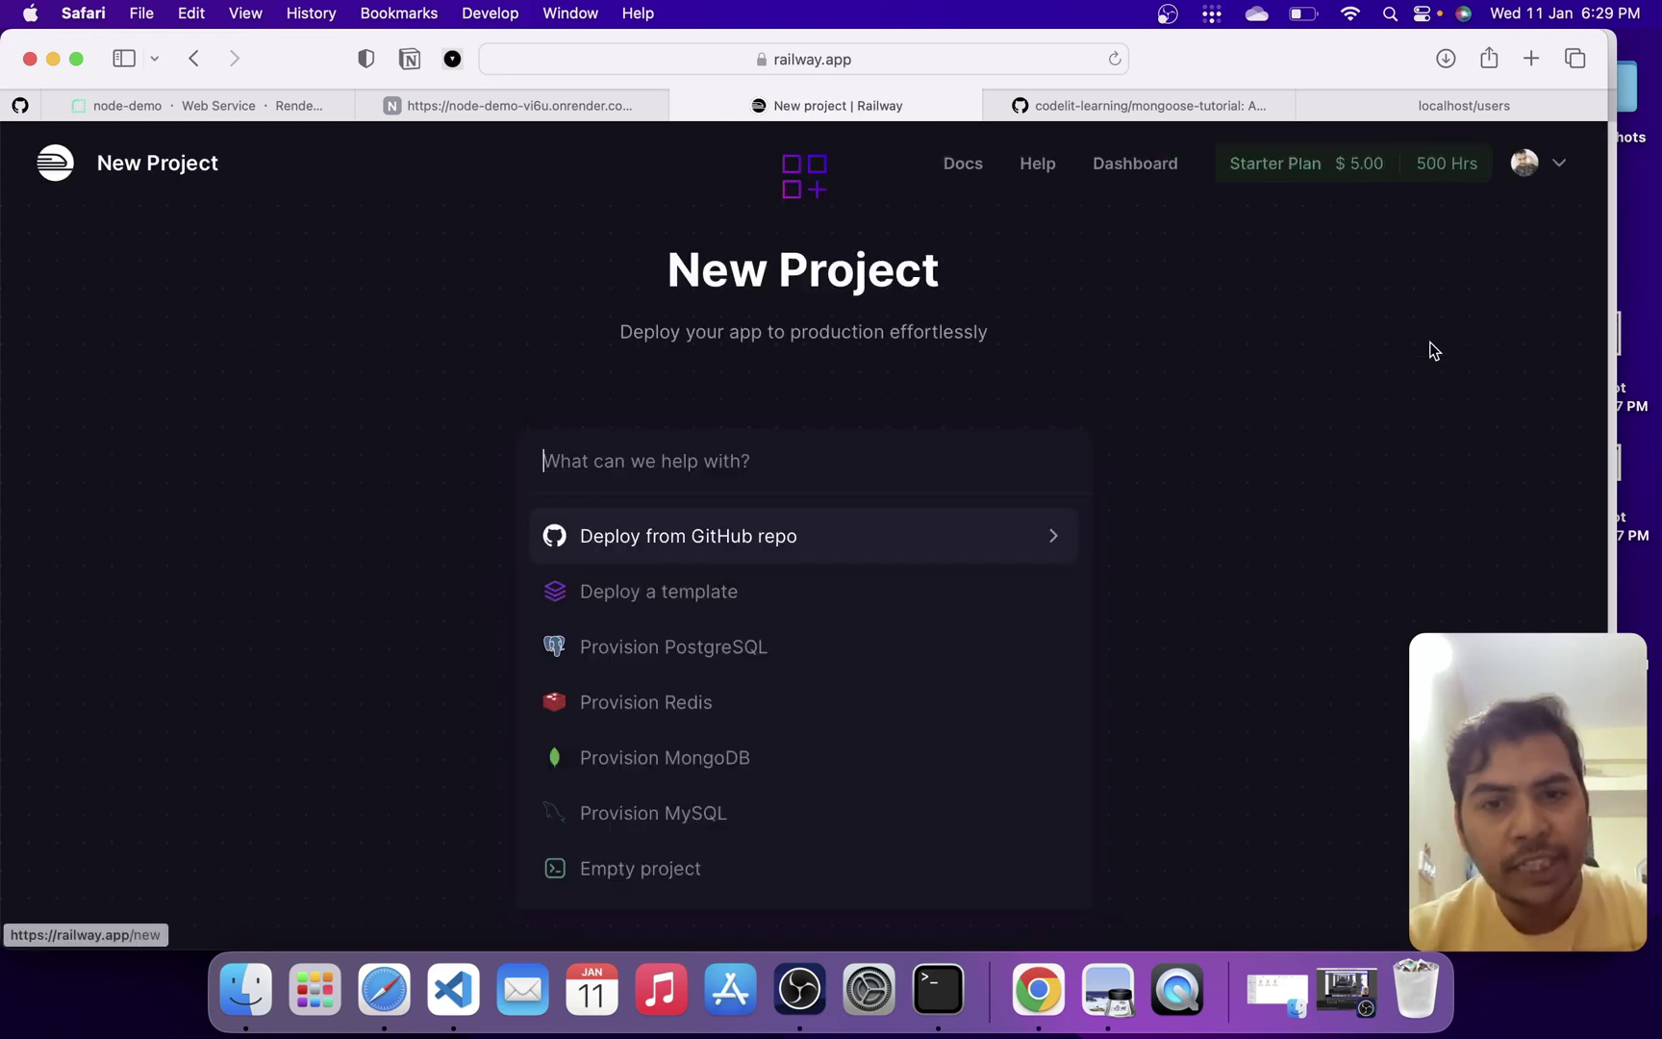
click(709, 550)
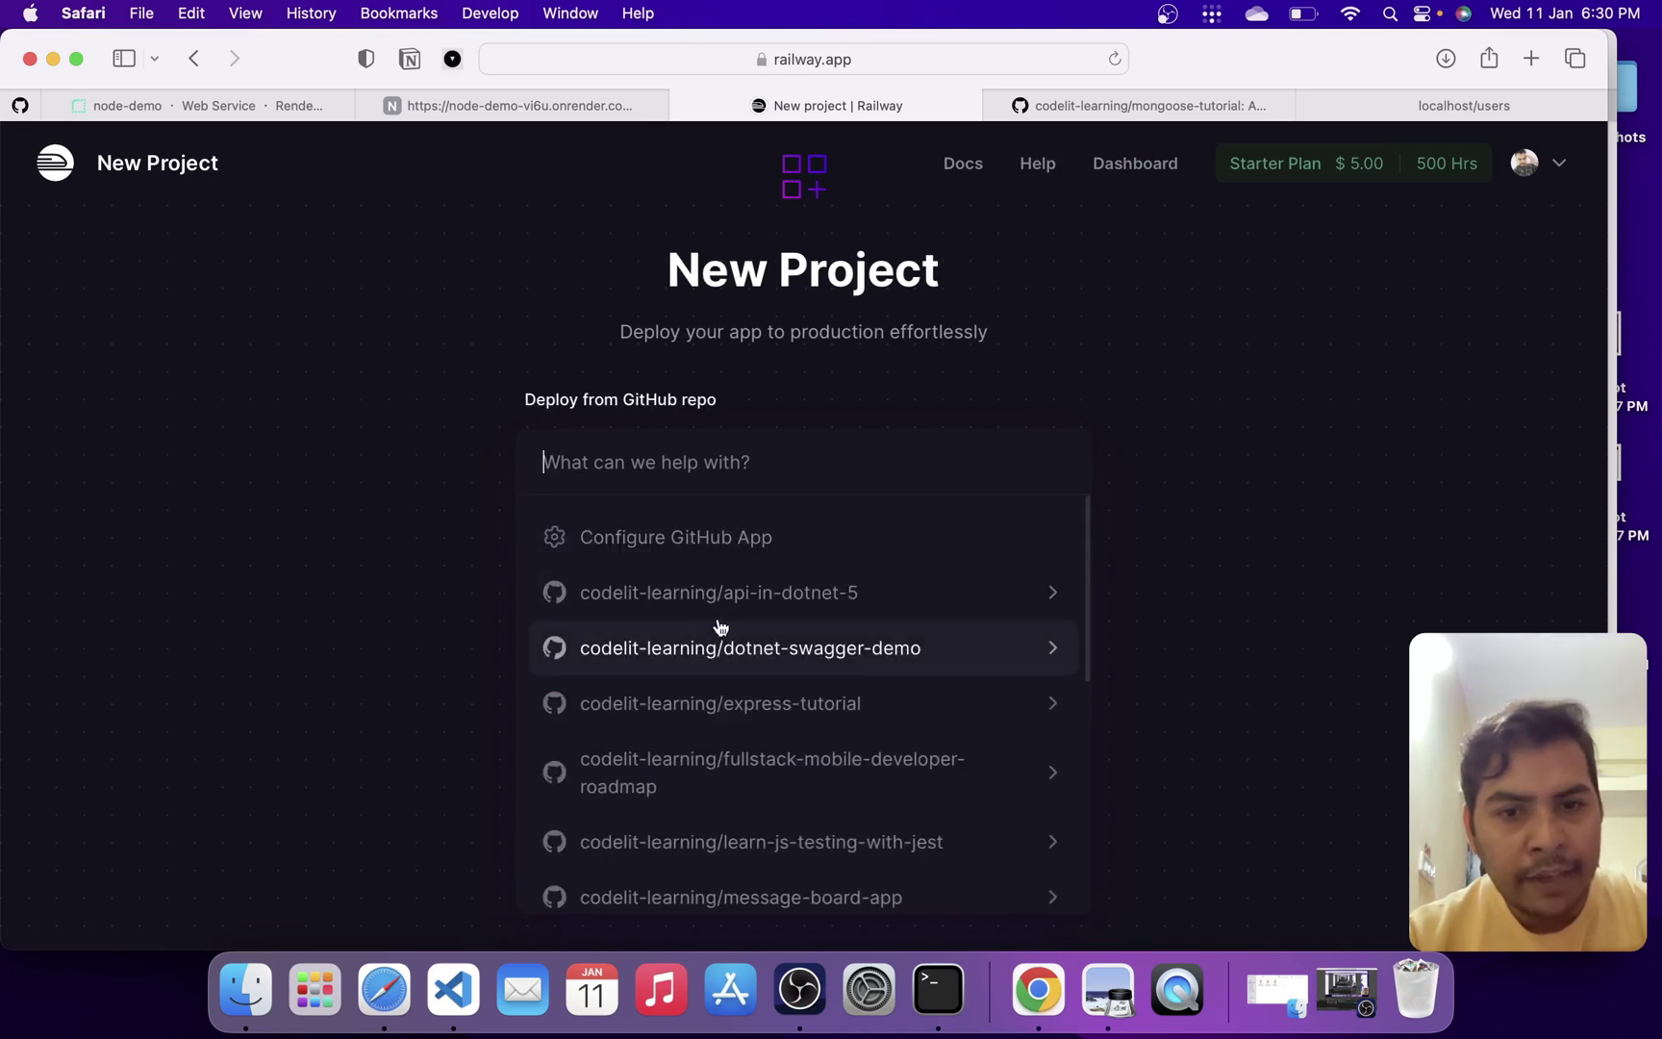
scroll(724, 673, down, 3)
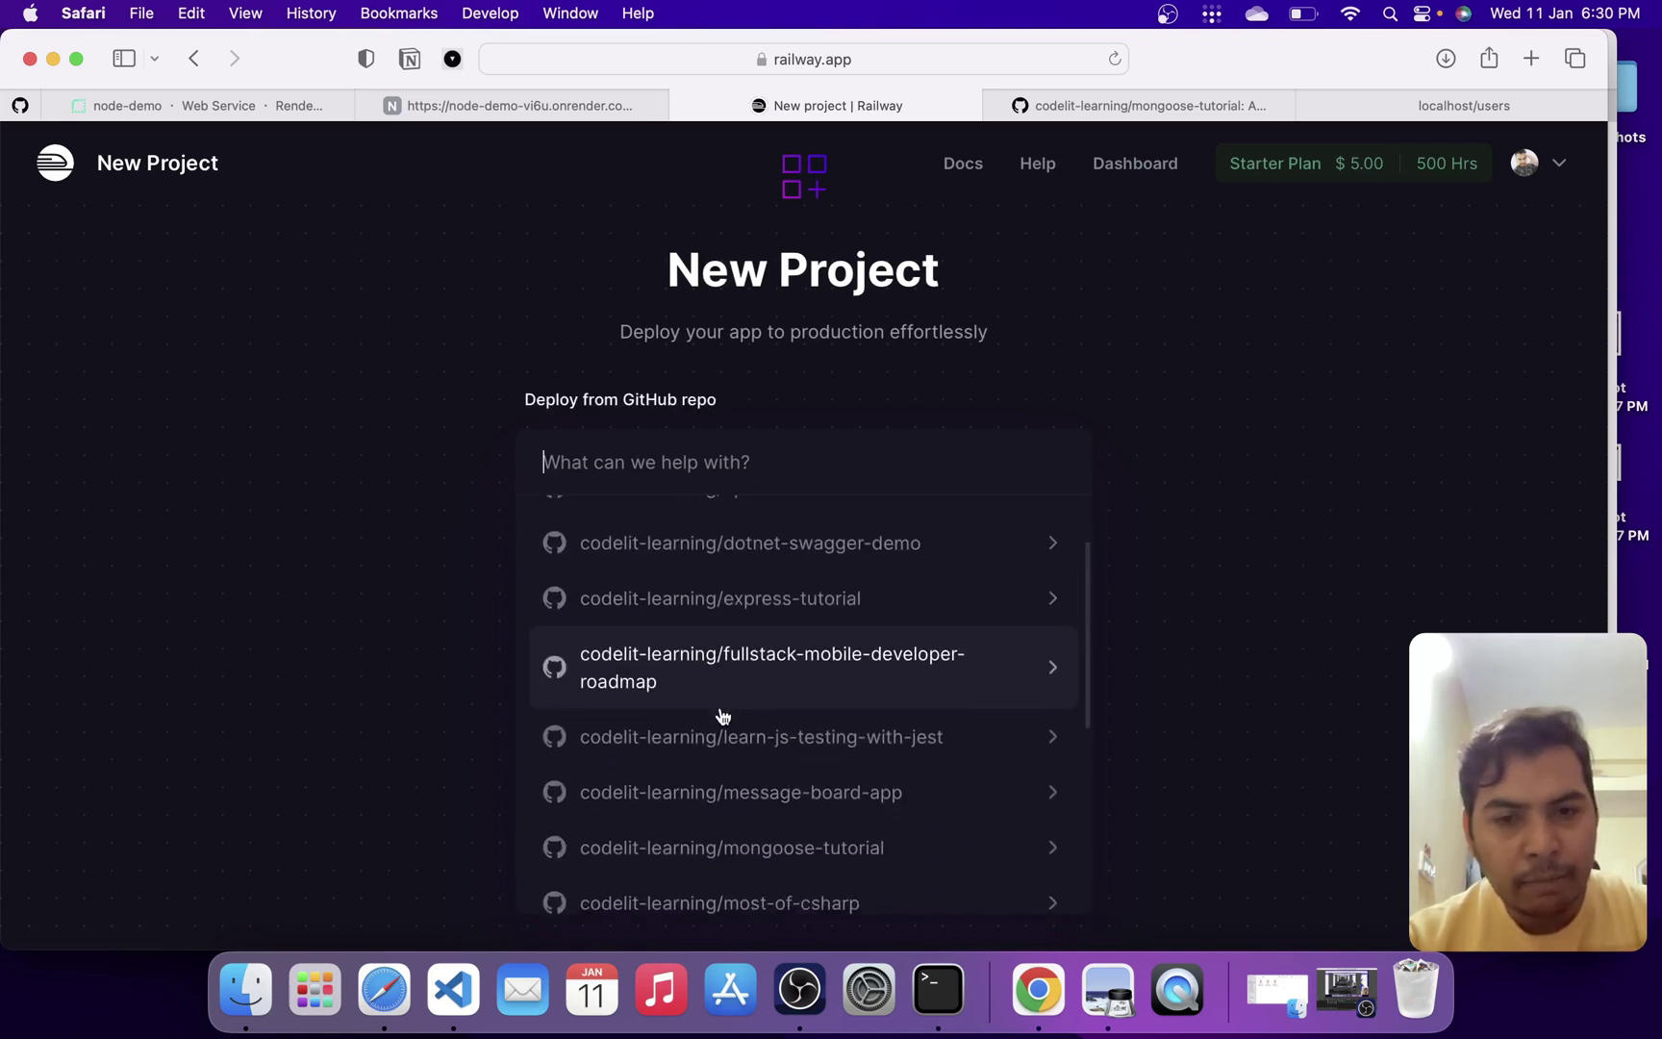
scroll(723, 717, down, 2)
click(746, 481)
text(m)
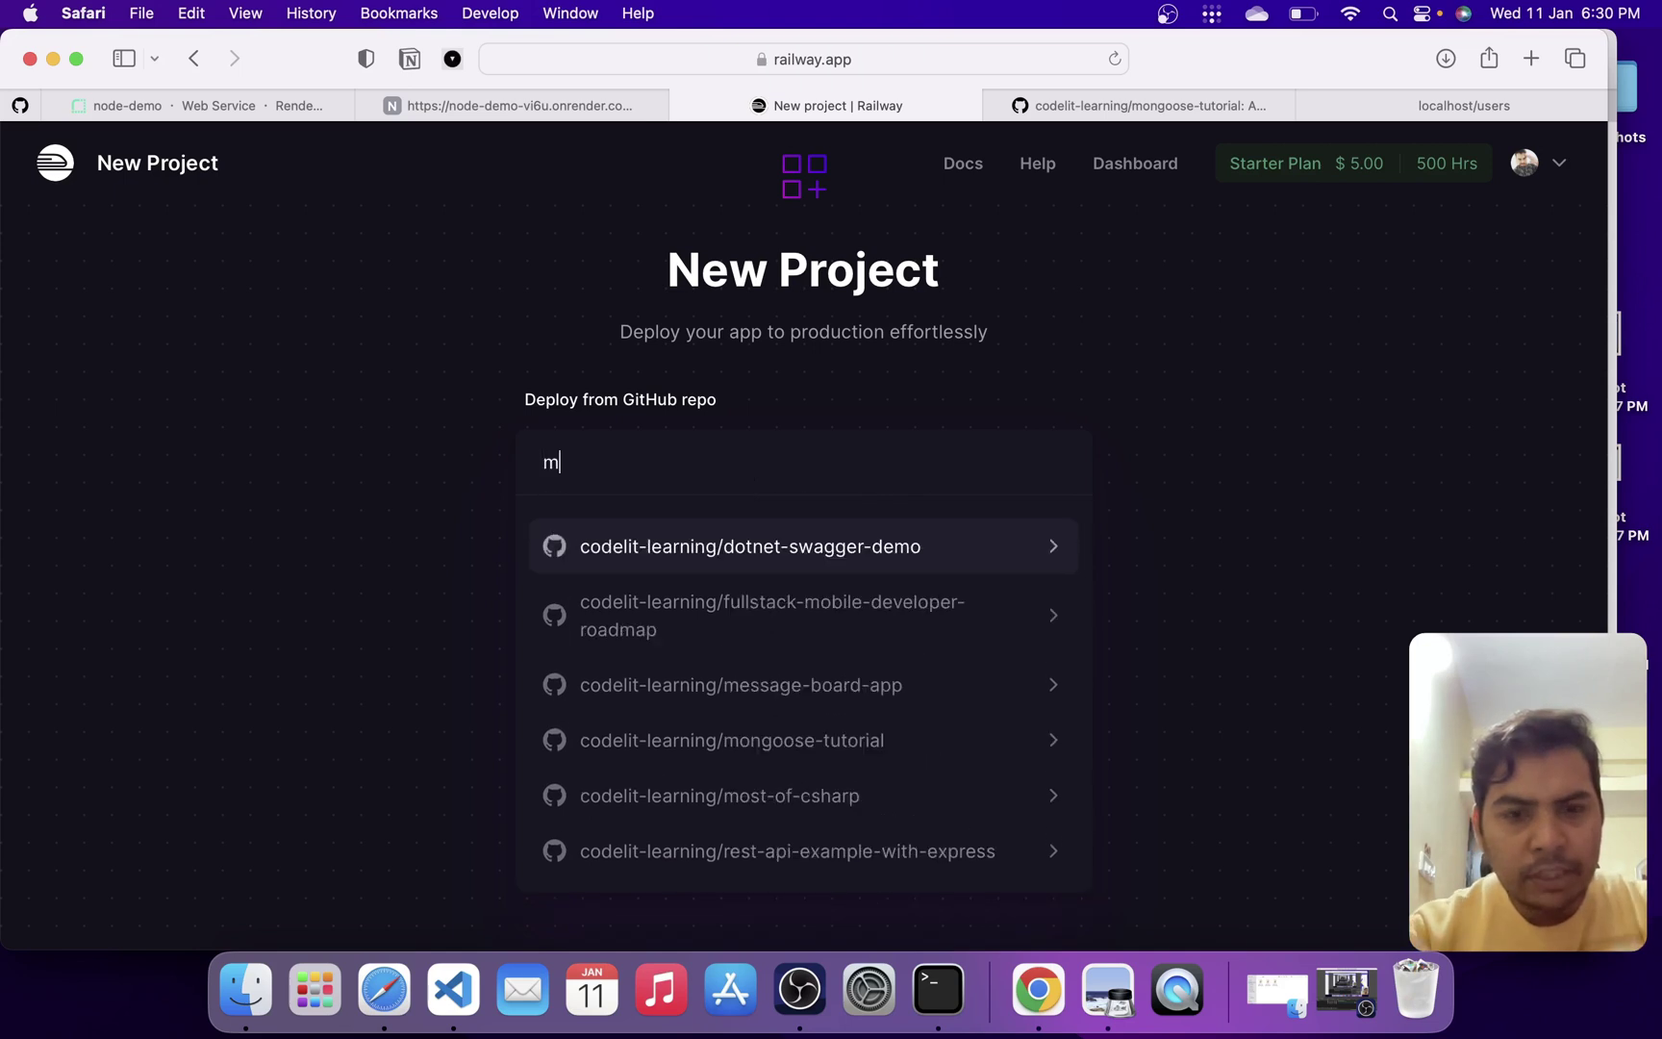
text(on)
key(Return)
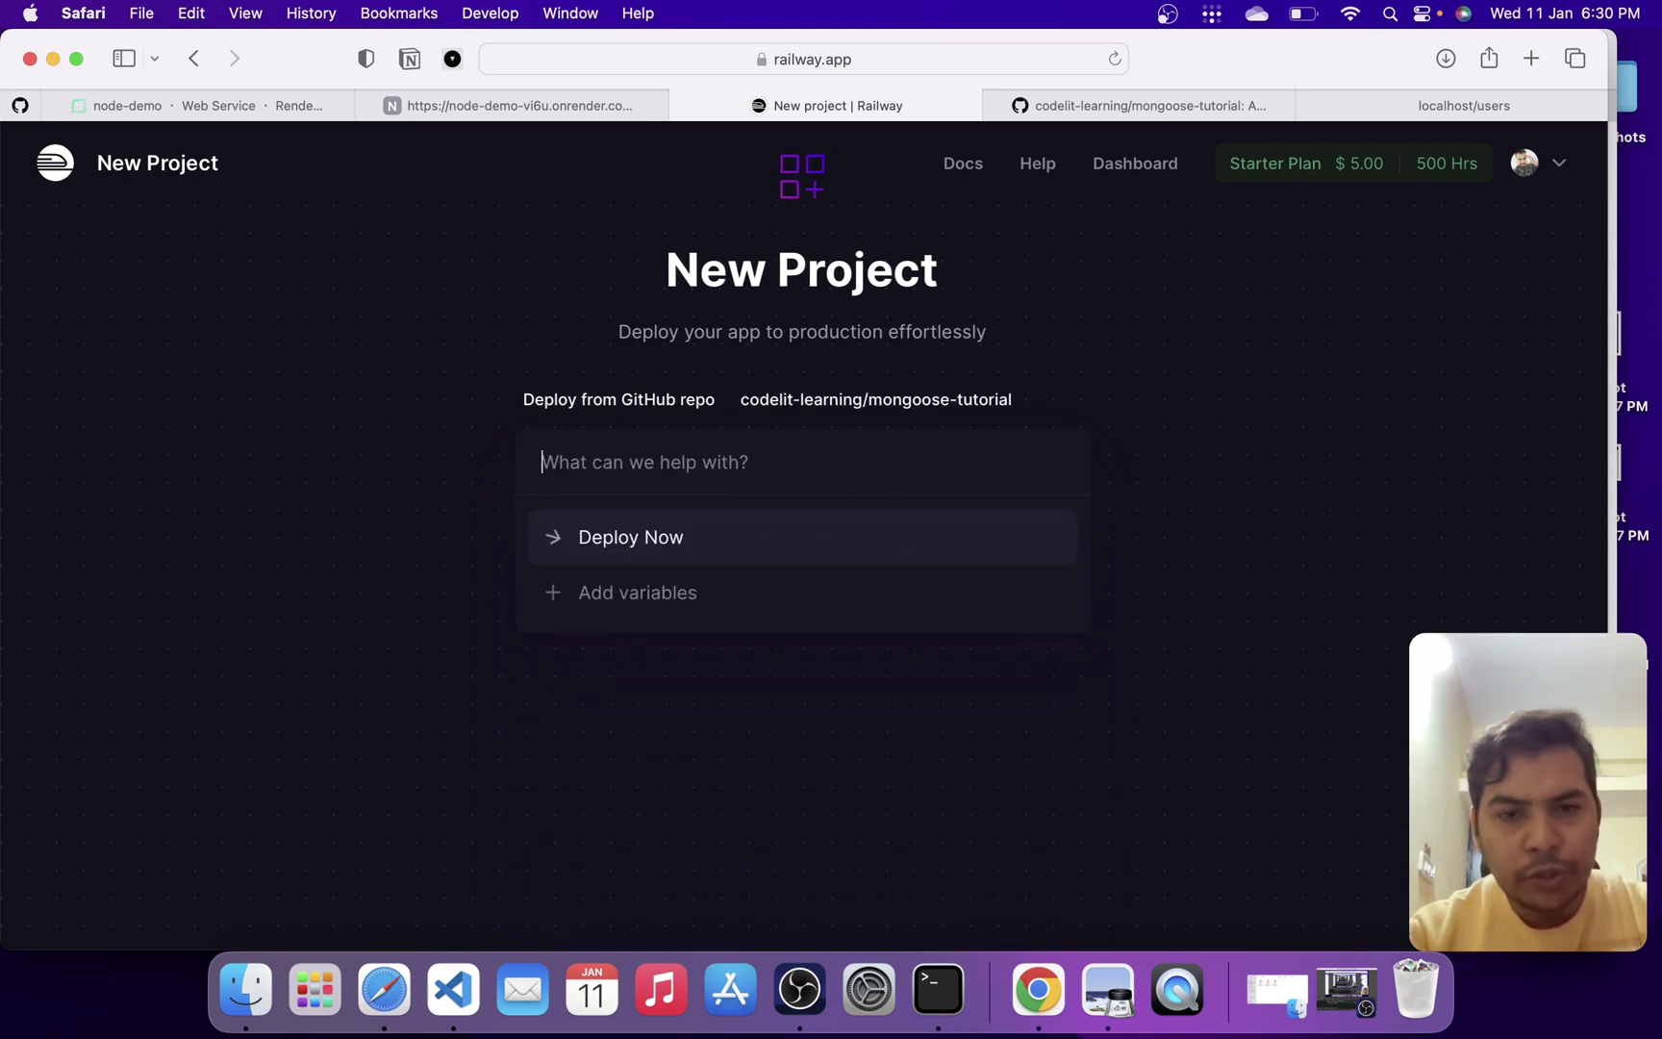
Add a new service variable named DB_STRING.
click(648, 603)
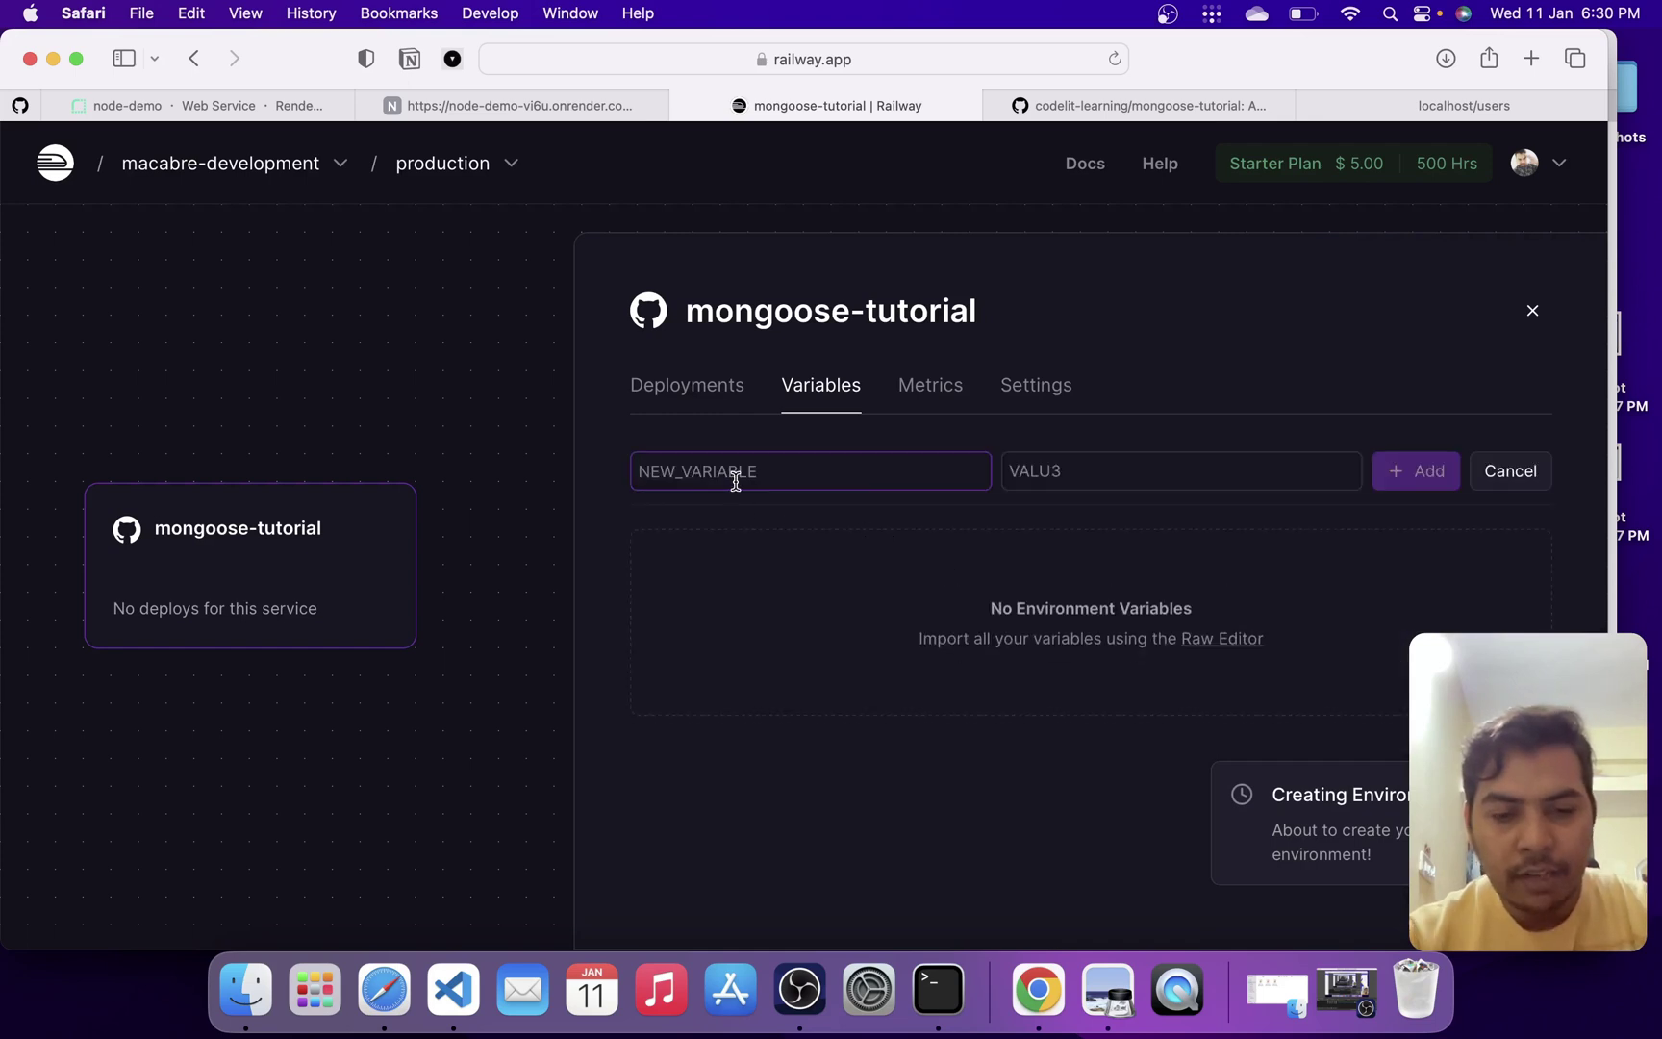
text(DB_STRING)
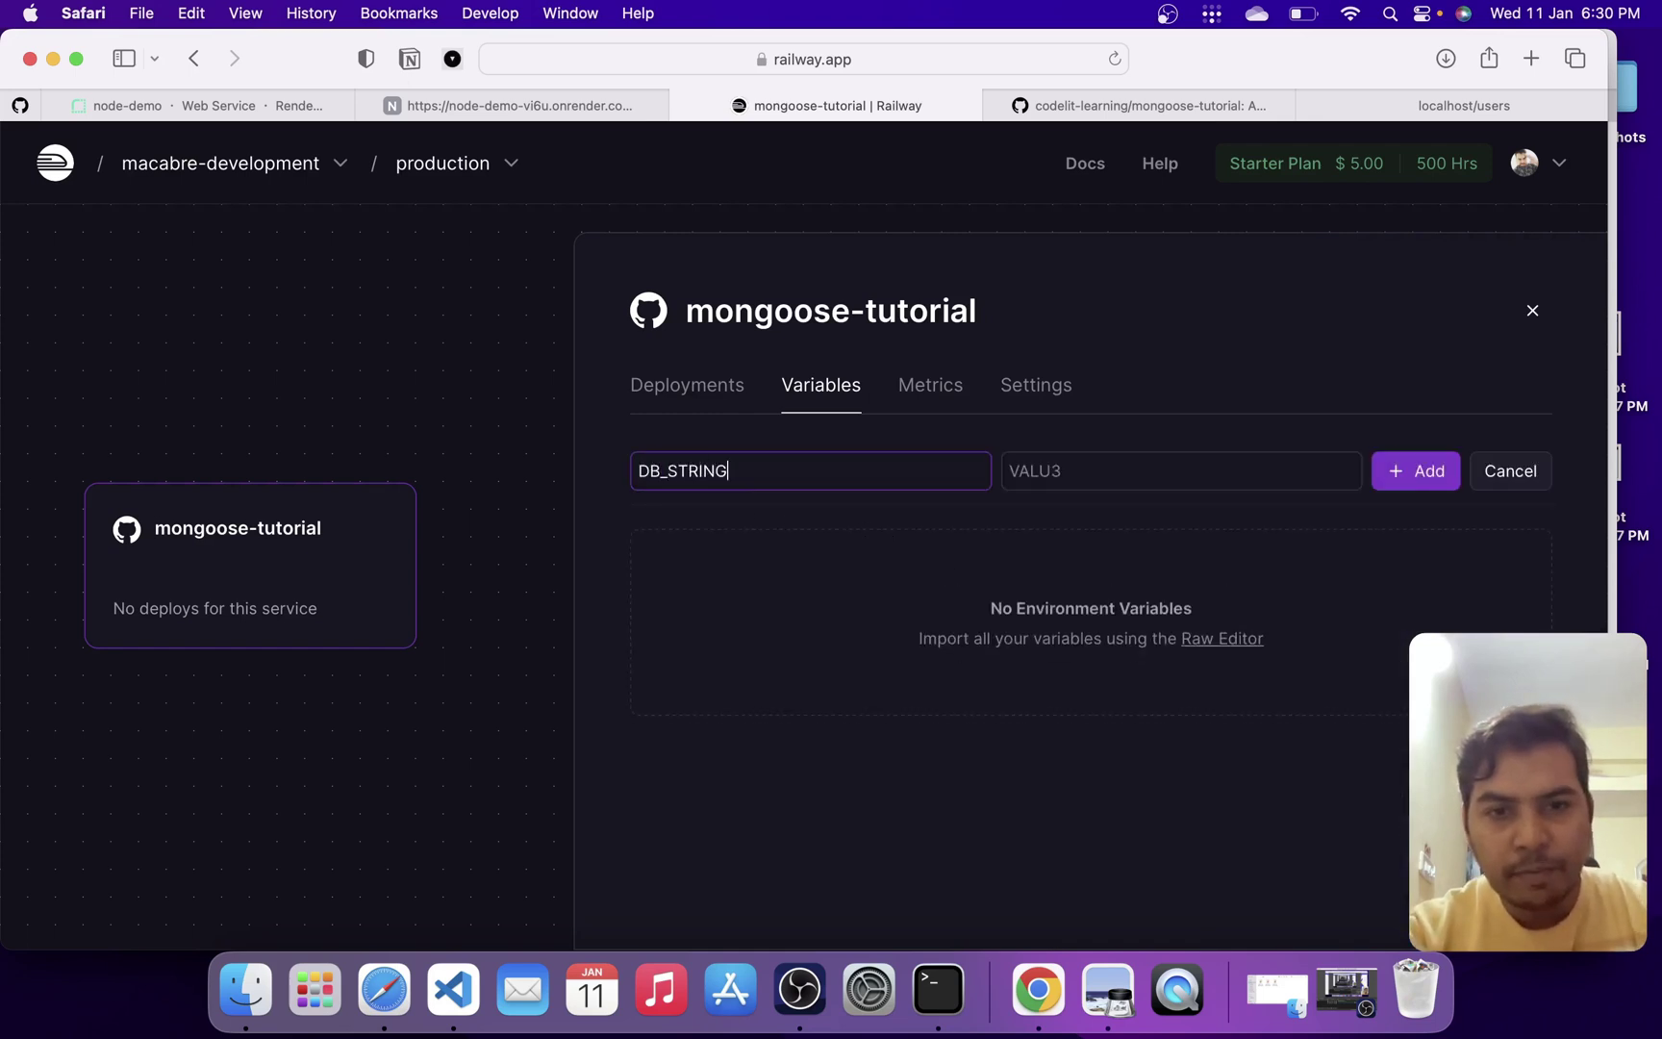
key(super+Tab)
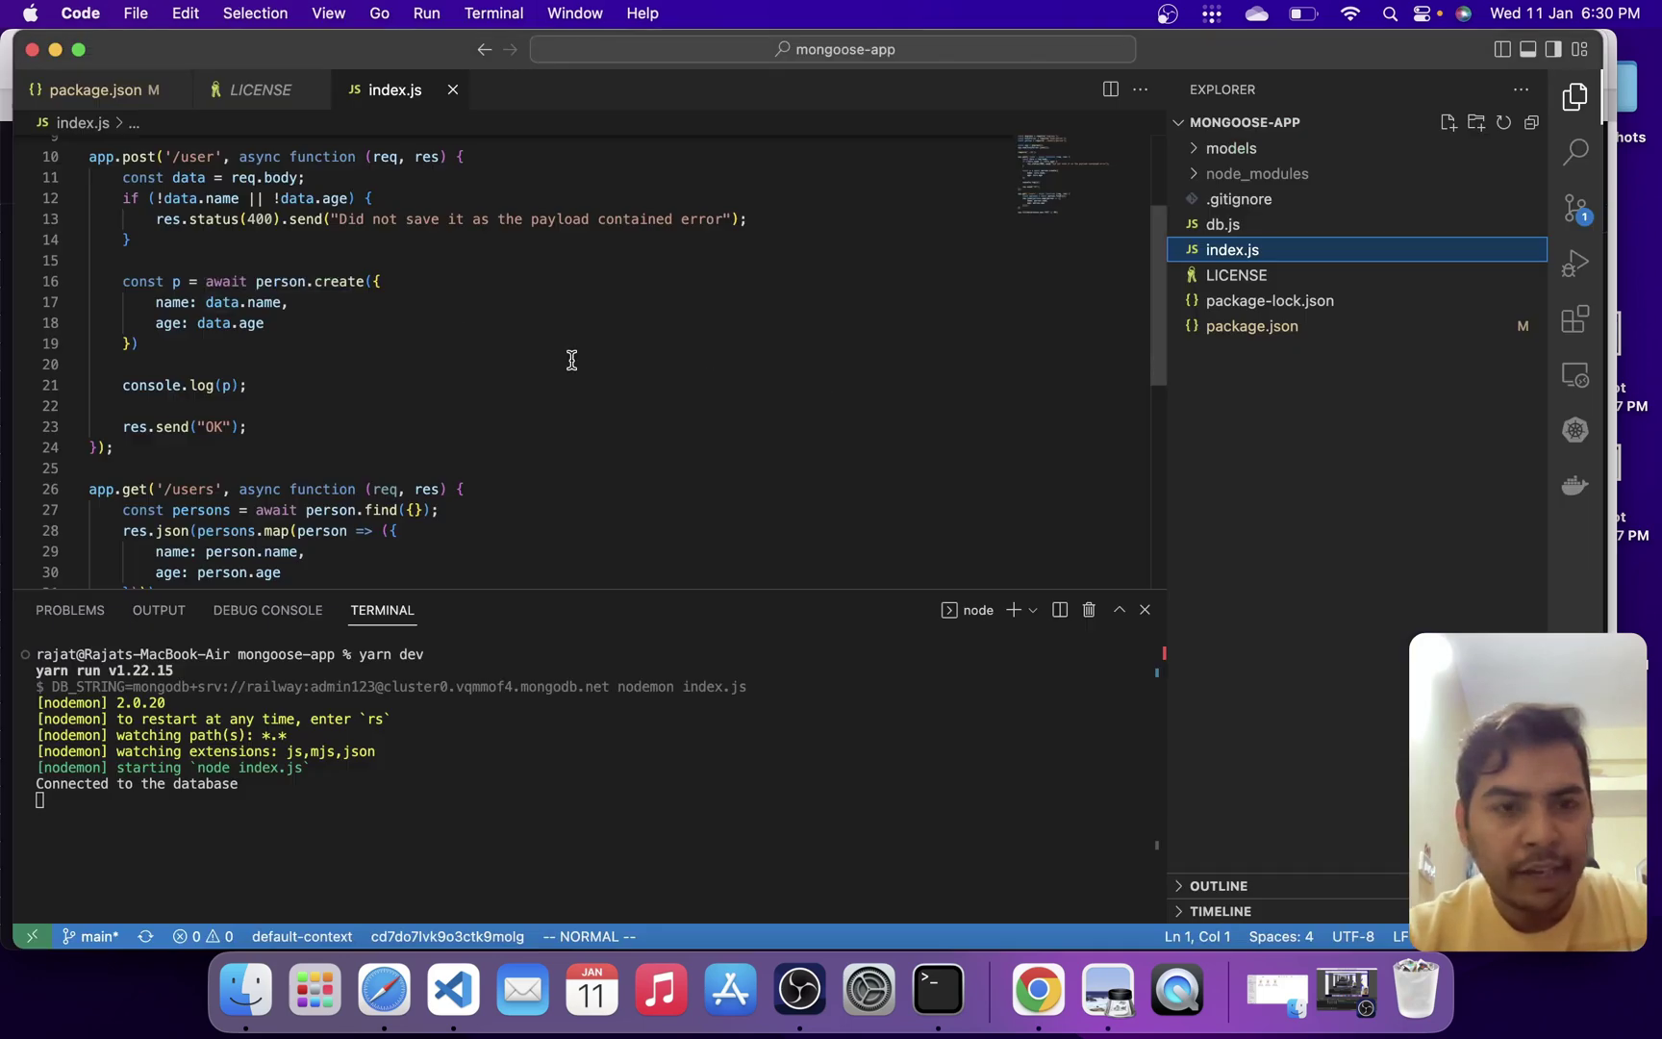
Select the mongodb+srv connection string on line 8 of package.json's dev script.
key(ctrl+Tab)
key(ctrl+Tab)
key(ctrl+Tab)
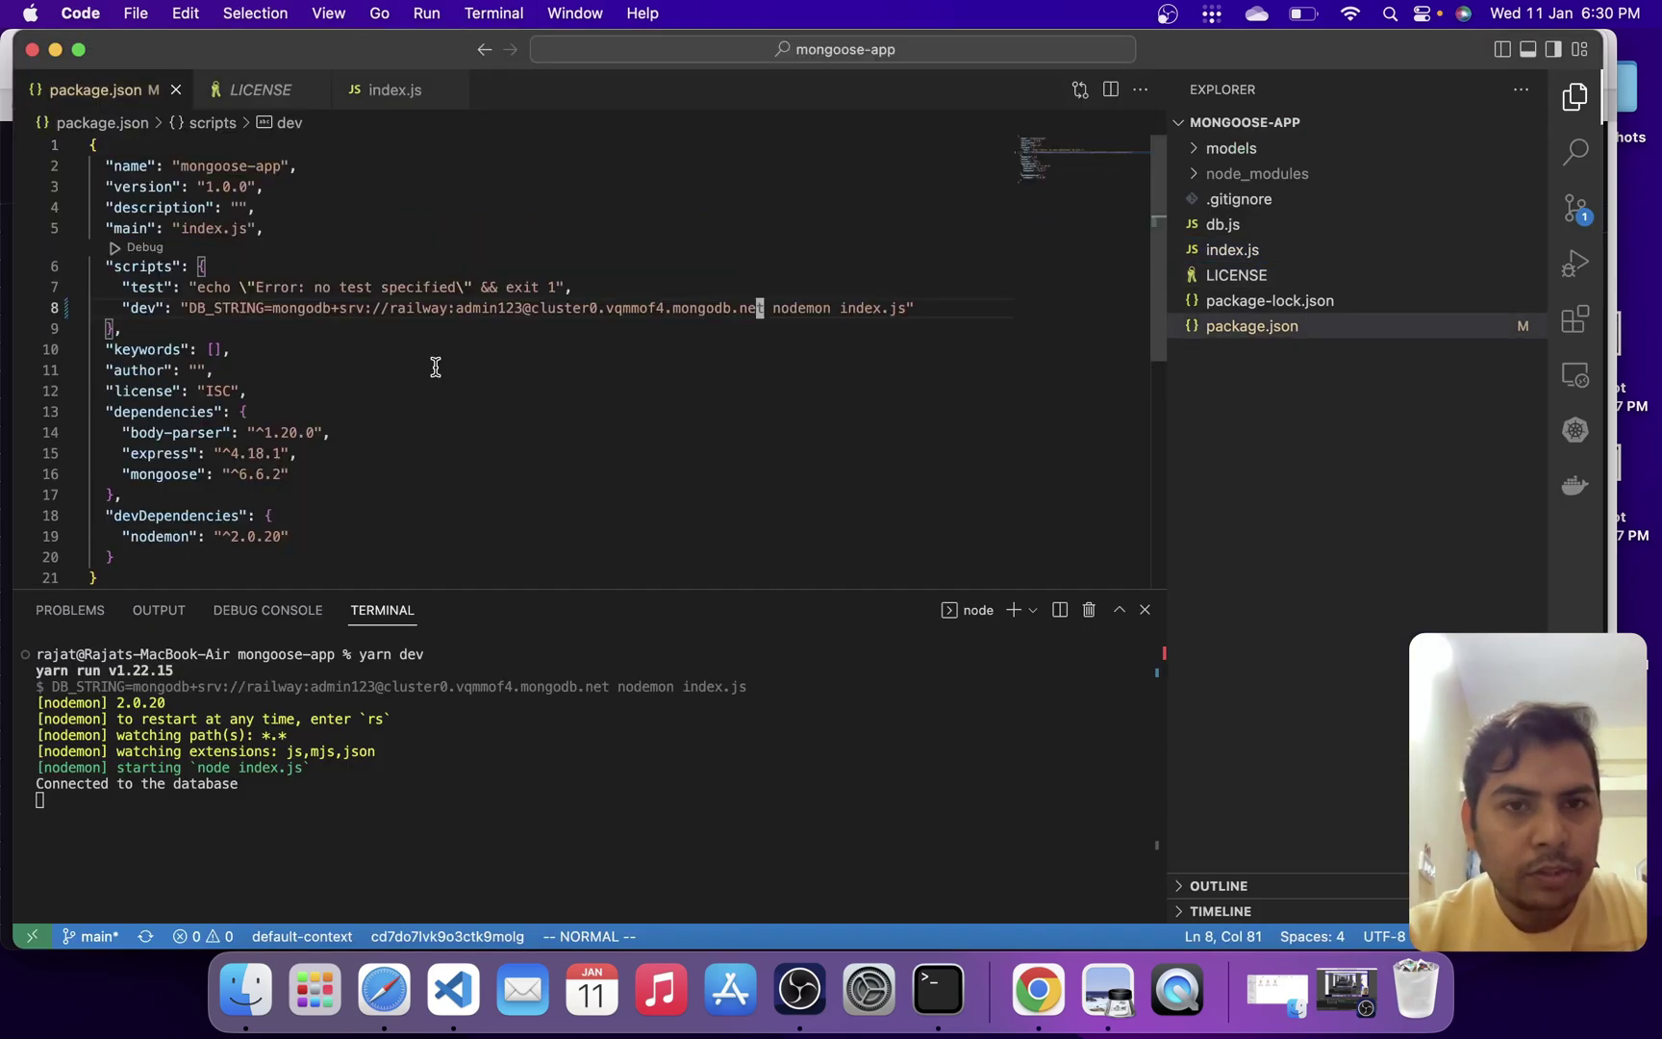
drag(275, 308, 408, 308)
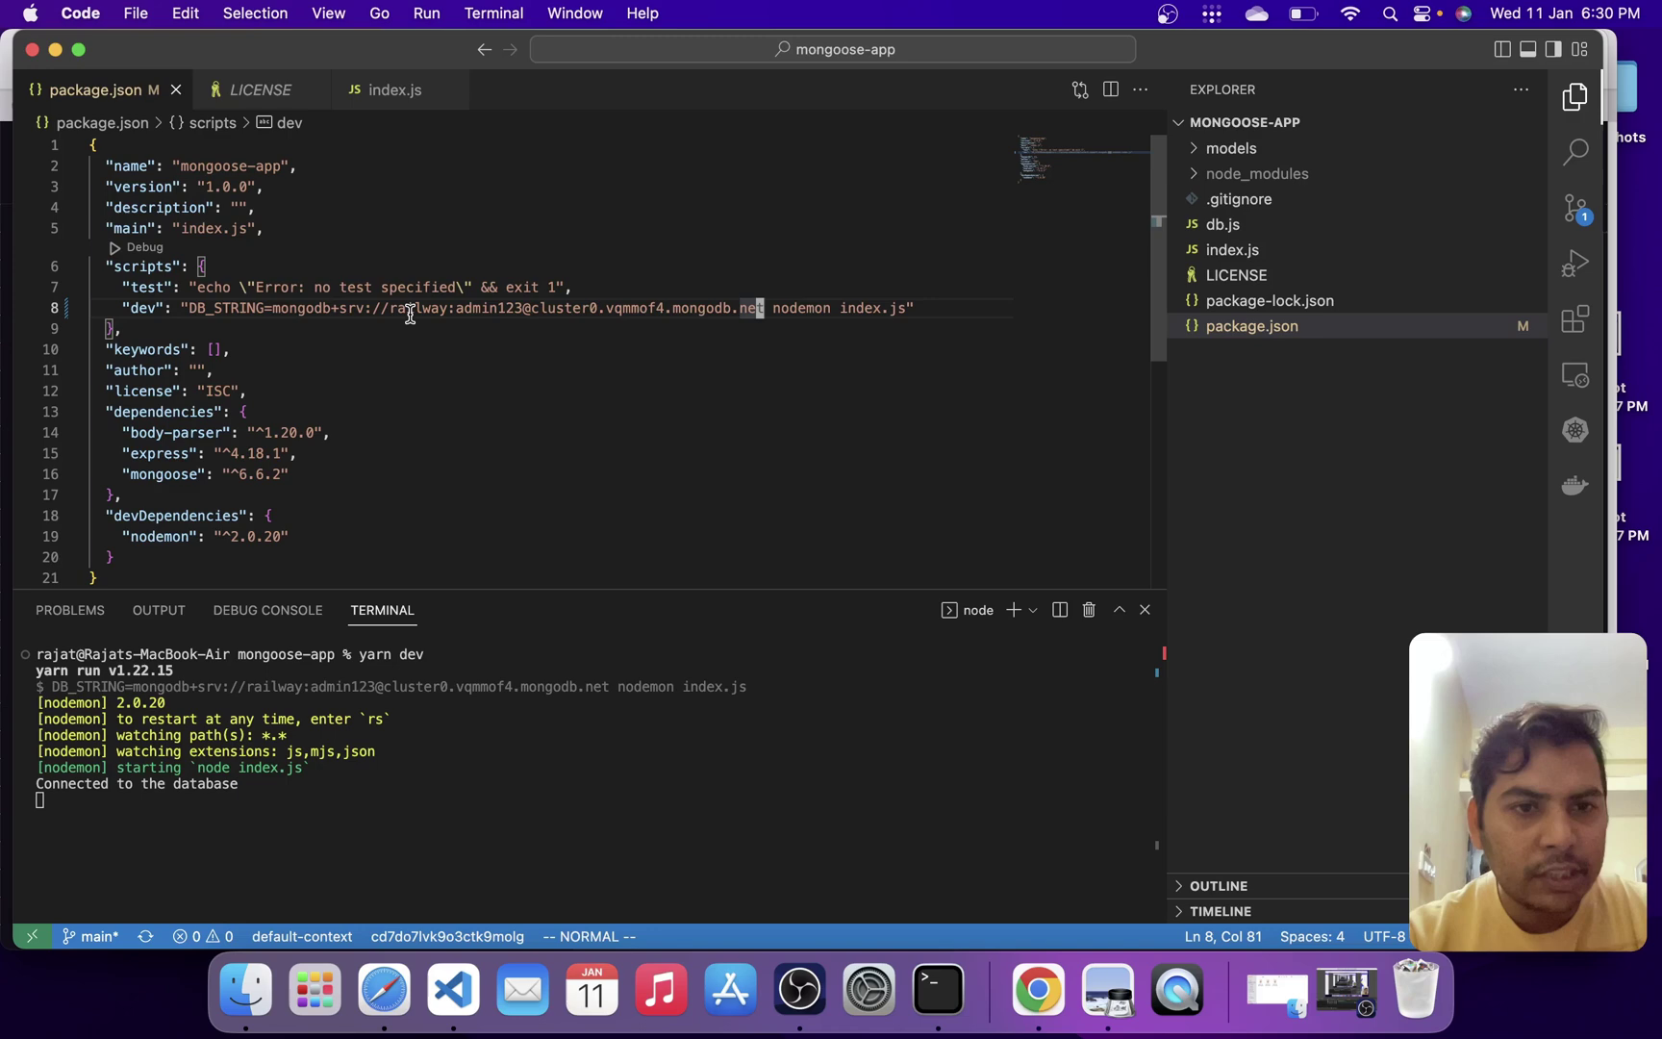
click(767, 308)
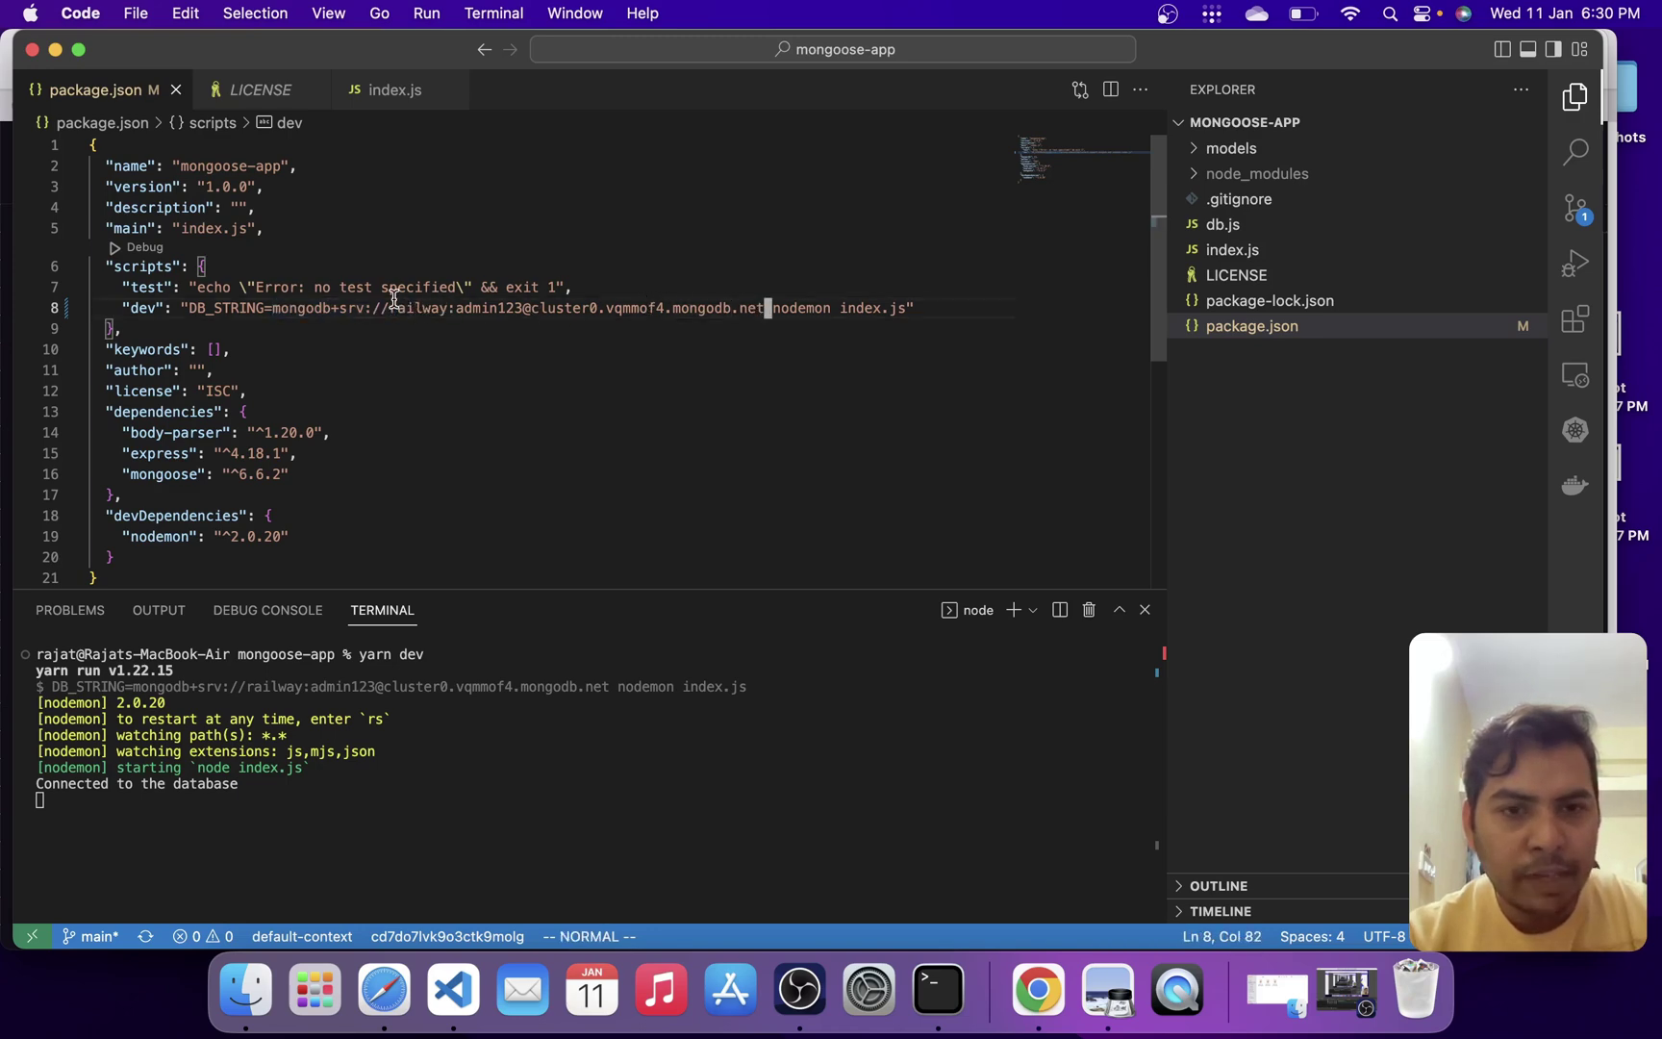
Save DB_STRING with the pasted MongoDB connection string as its value, then view the service's deployments.
key(super+Tab)
click(1109, 471)
key(super+v)
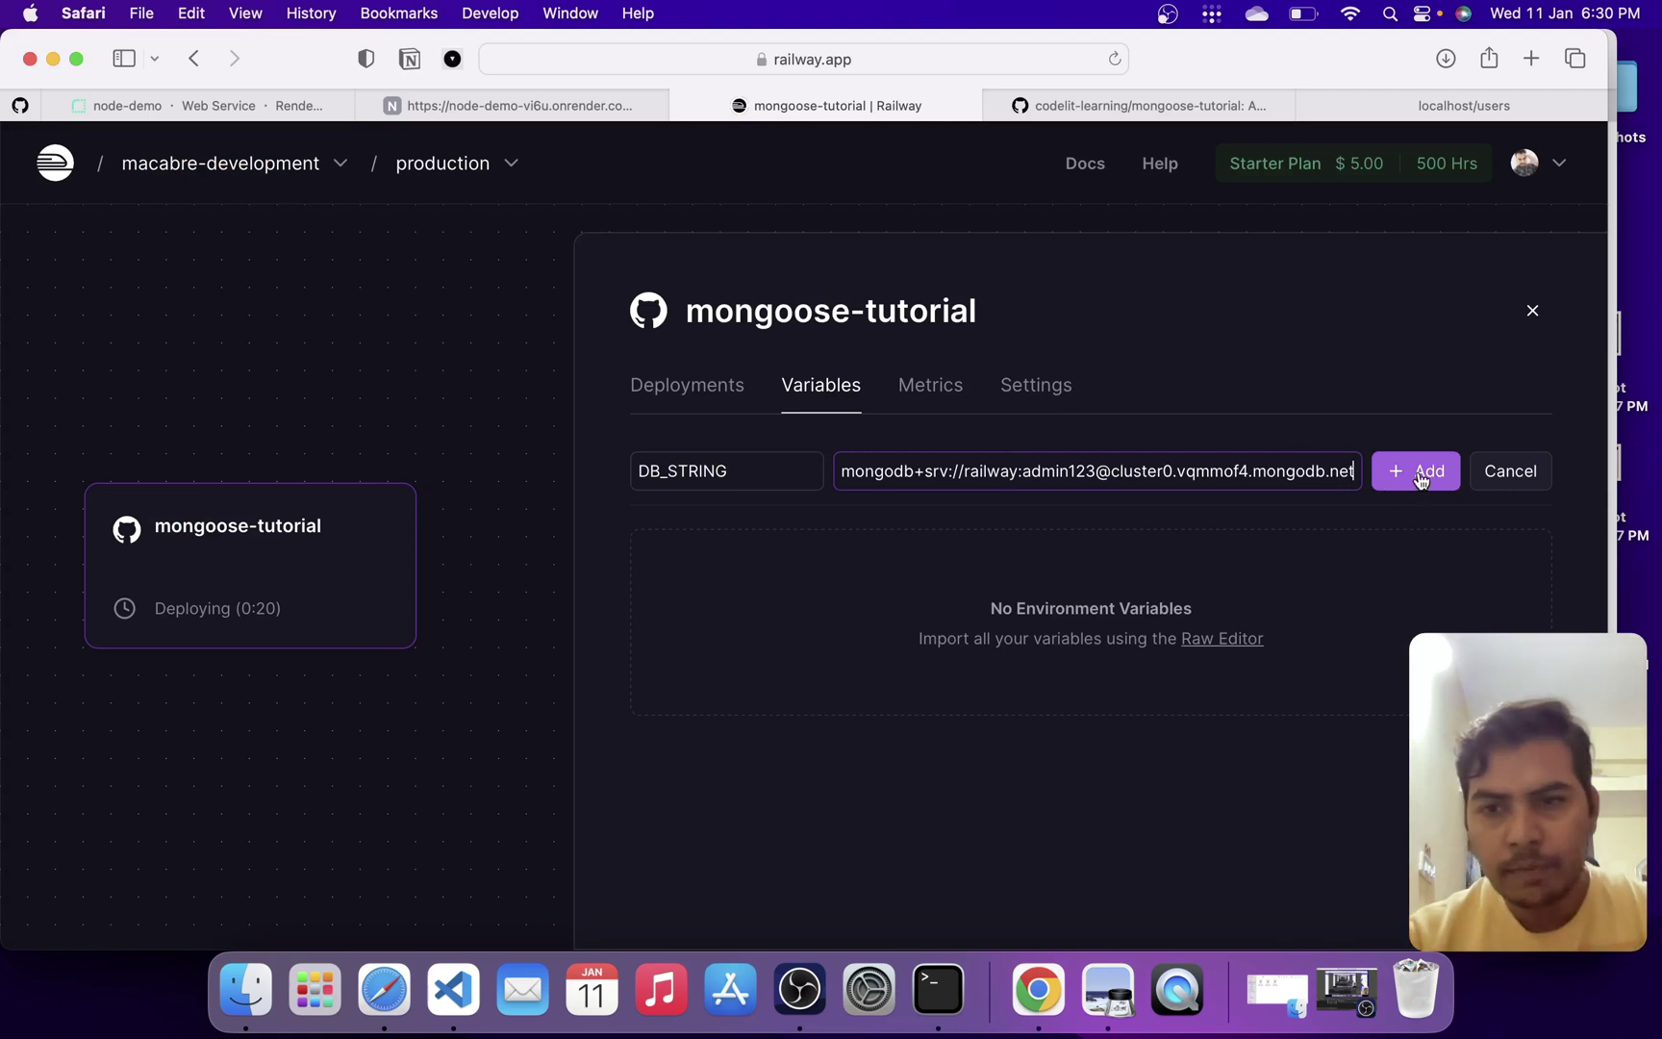
click(1419, 475)
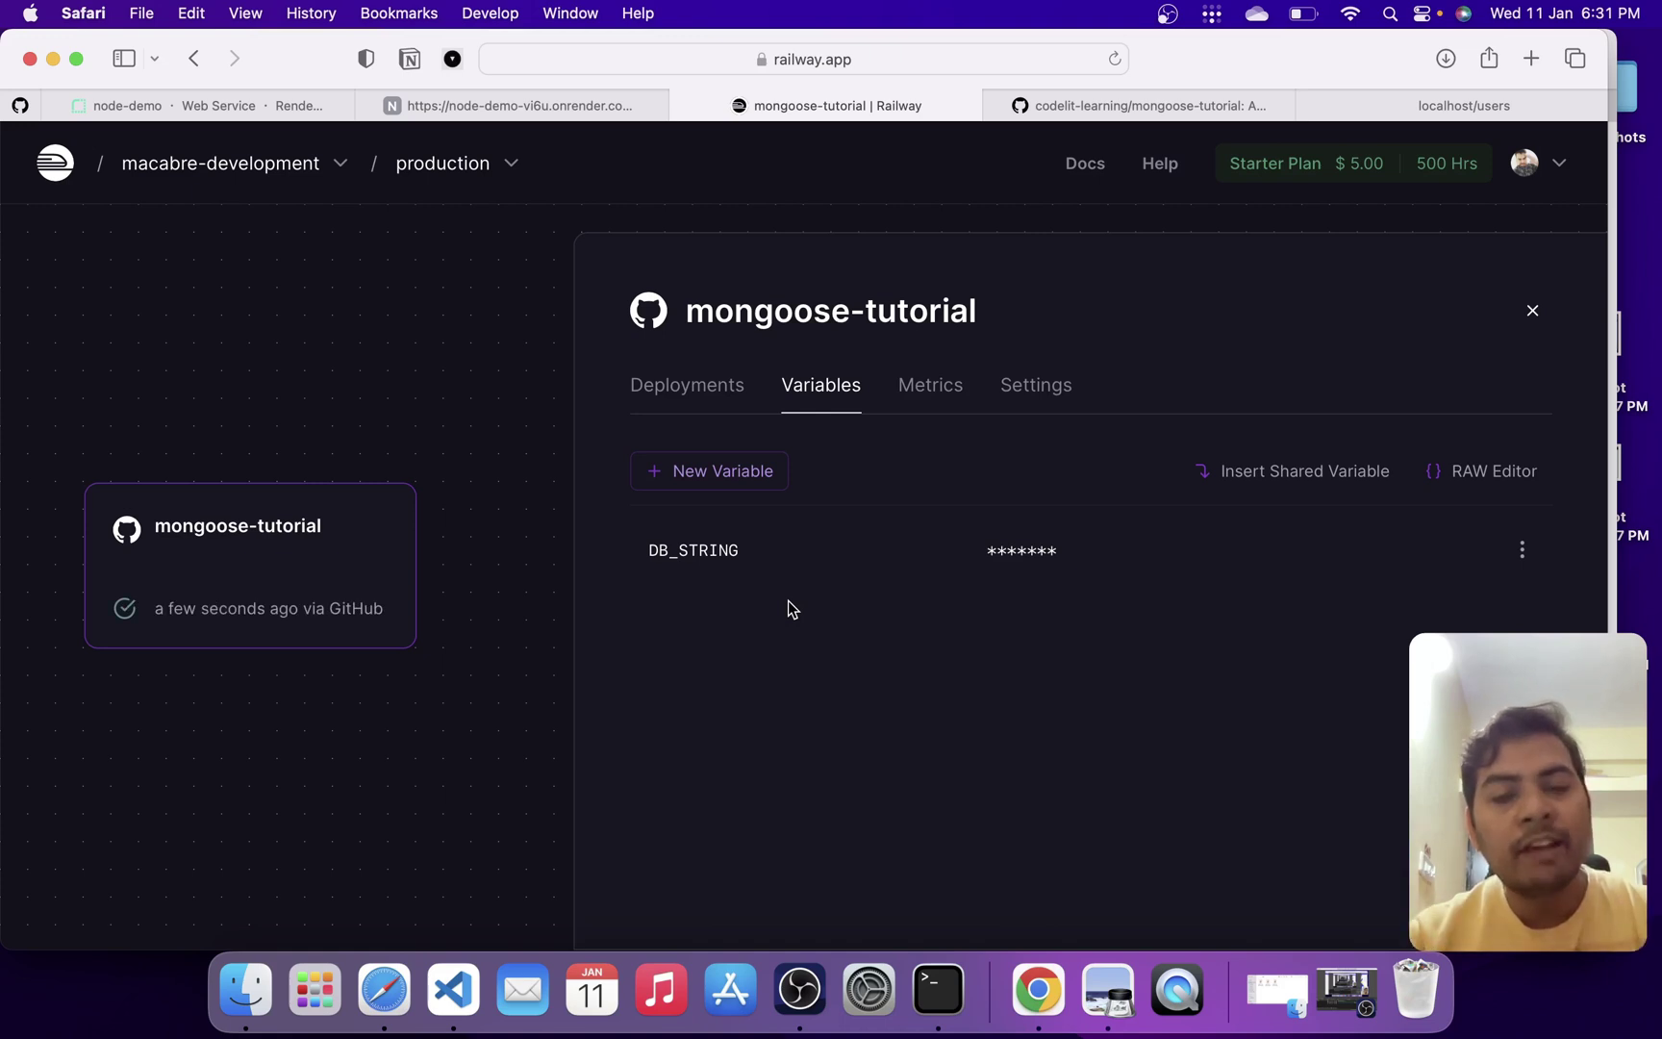
click(689, 409)
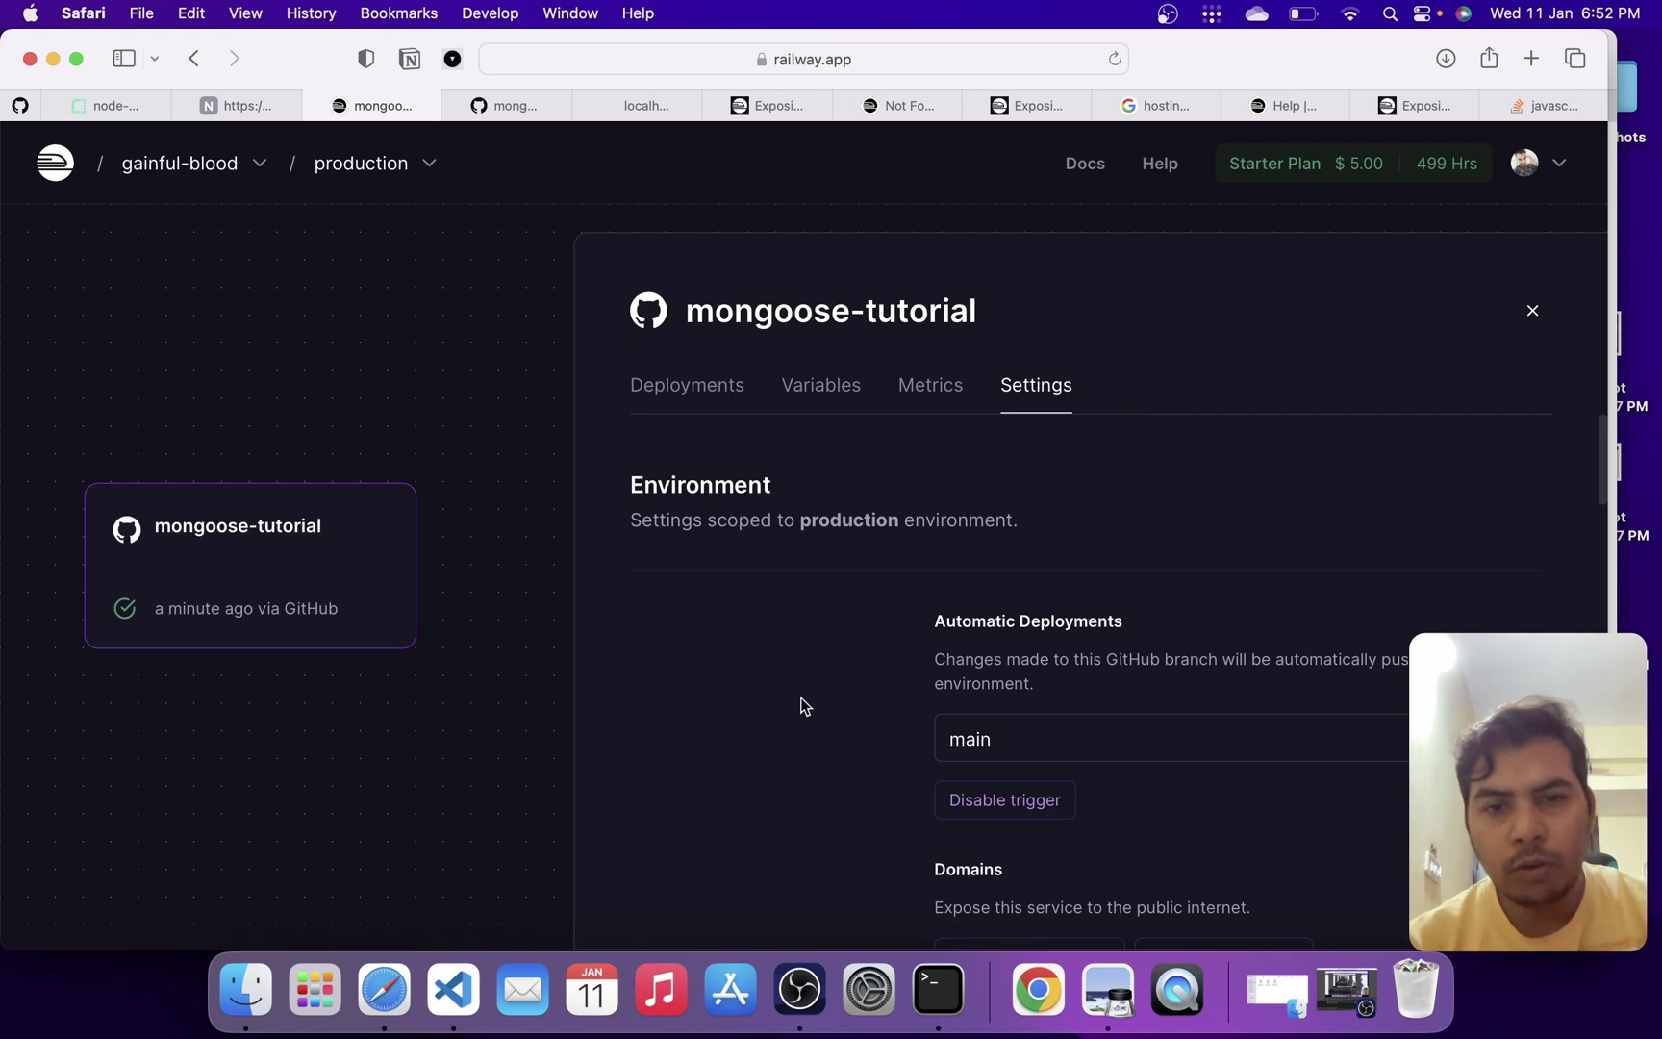
View the pushed index.js on GitHub, then bring up the local index.js diff in VS Code.
scroll(816, 616, down, 3)
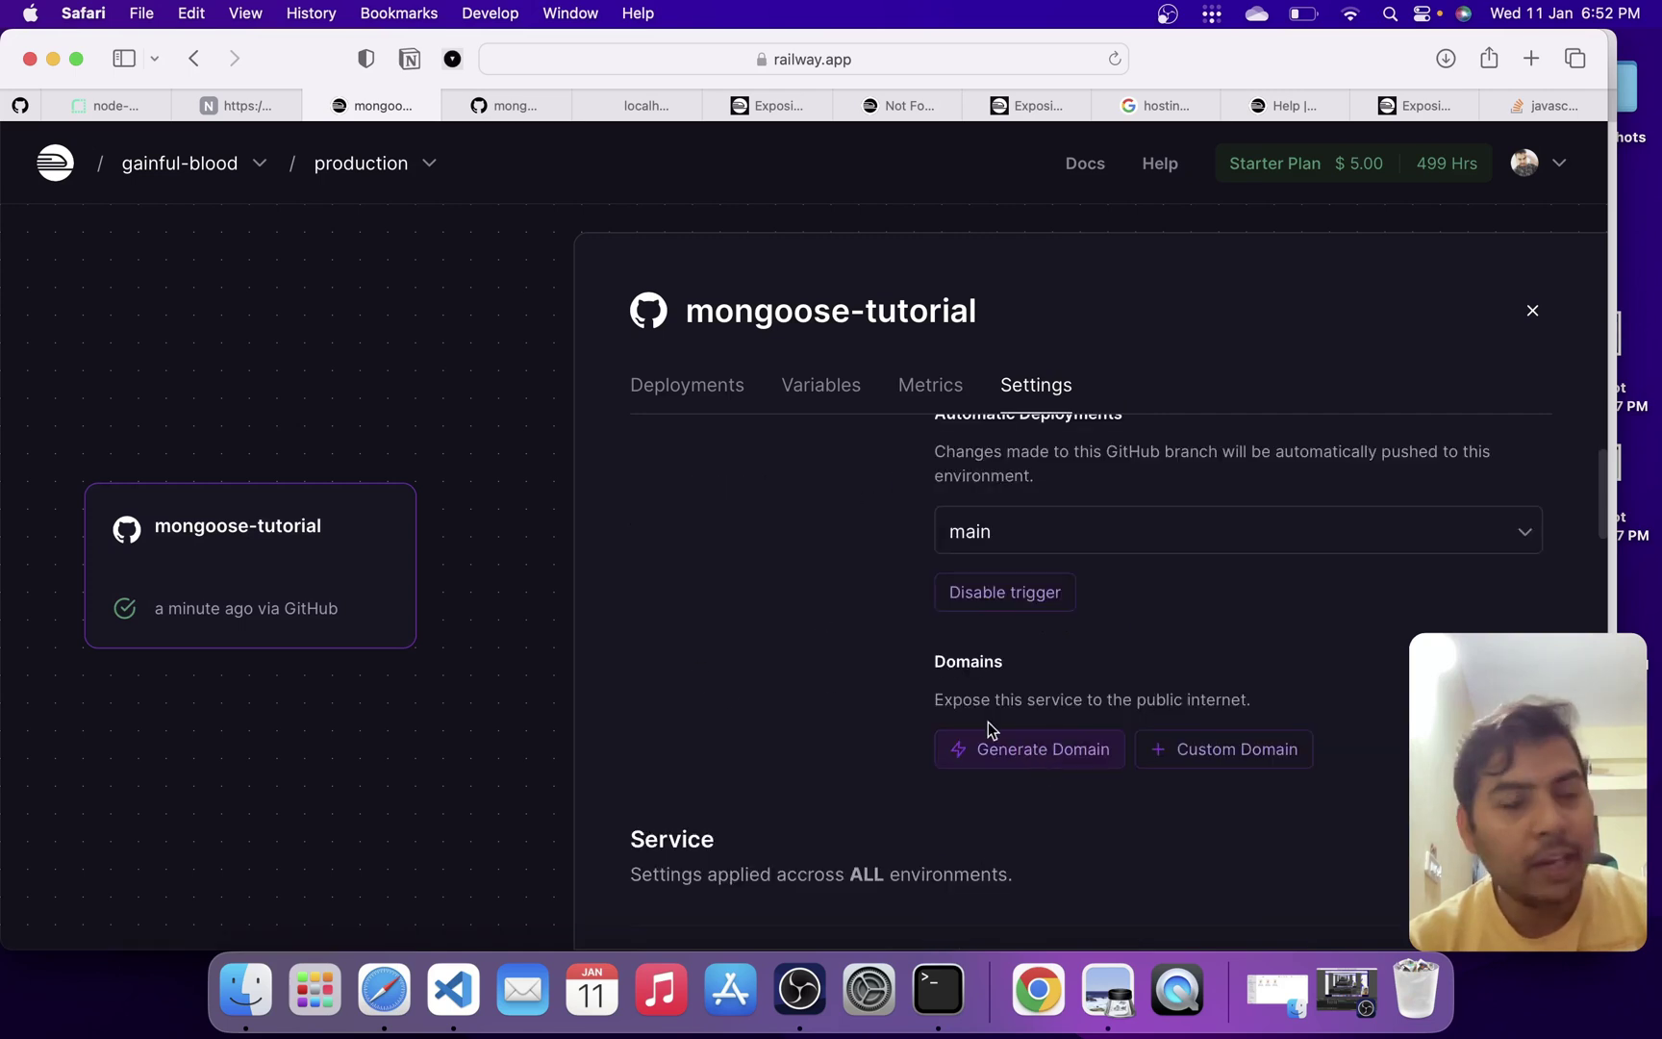
scroll(678, 664, up, 1)
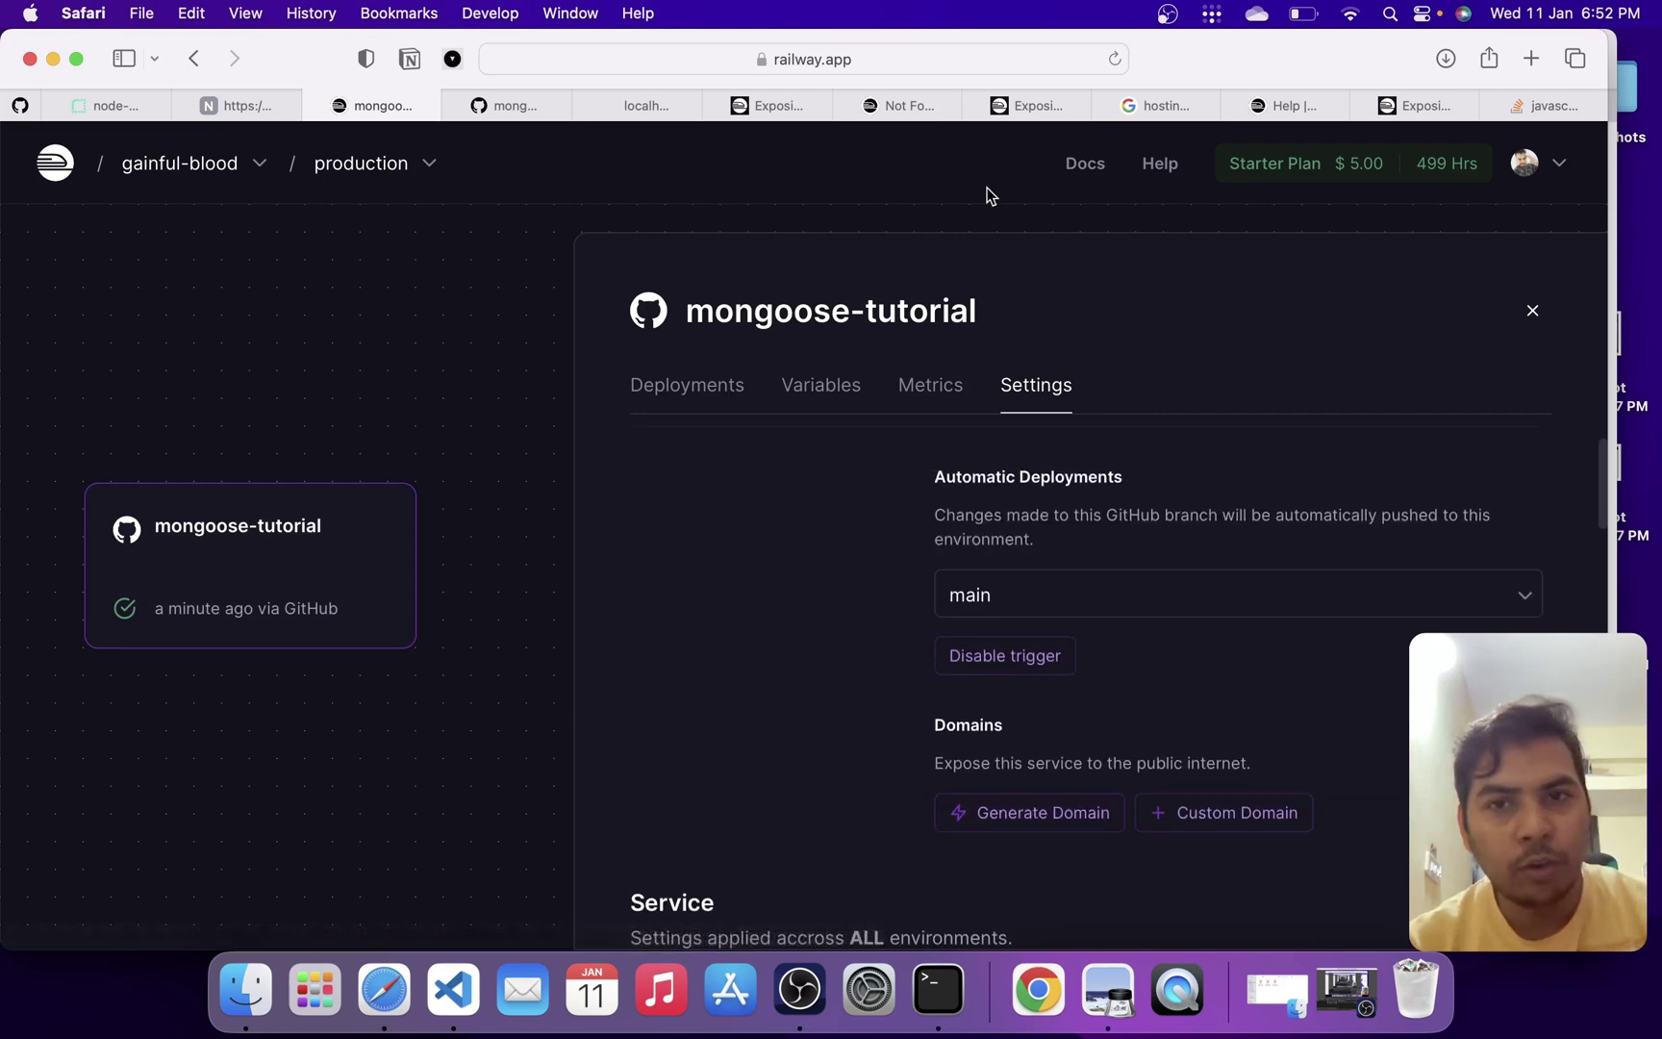
click(511, 109)
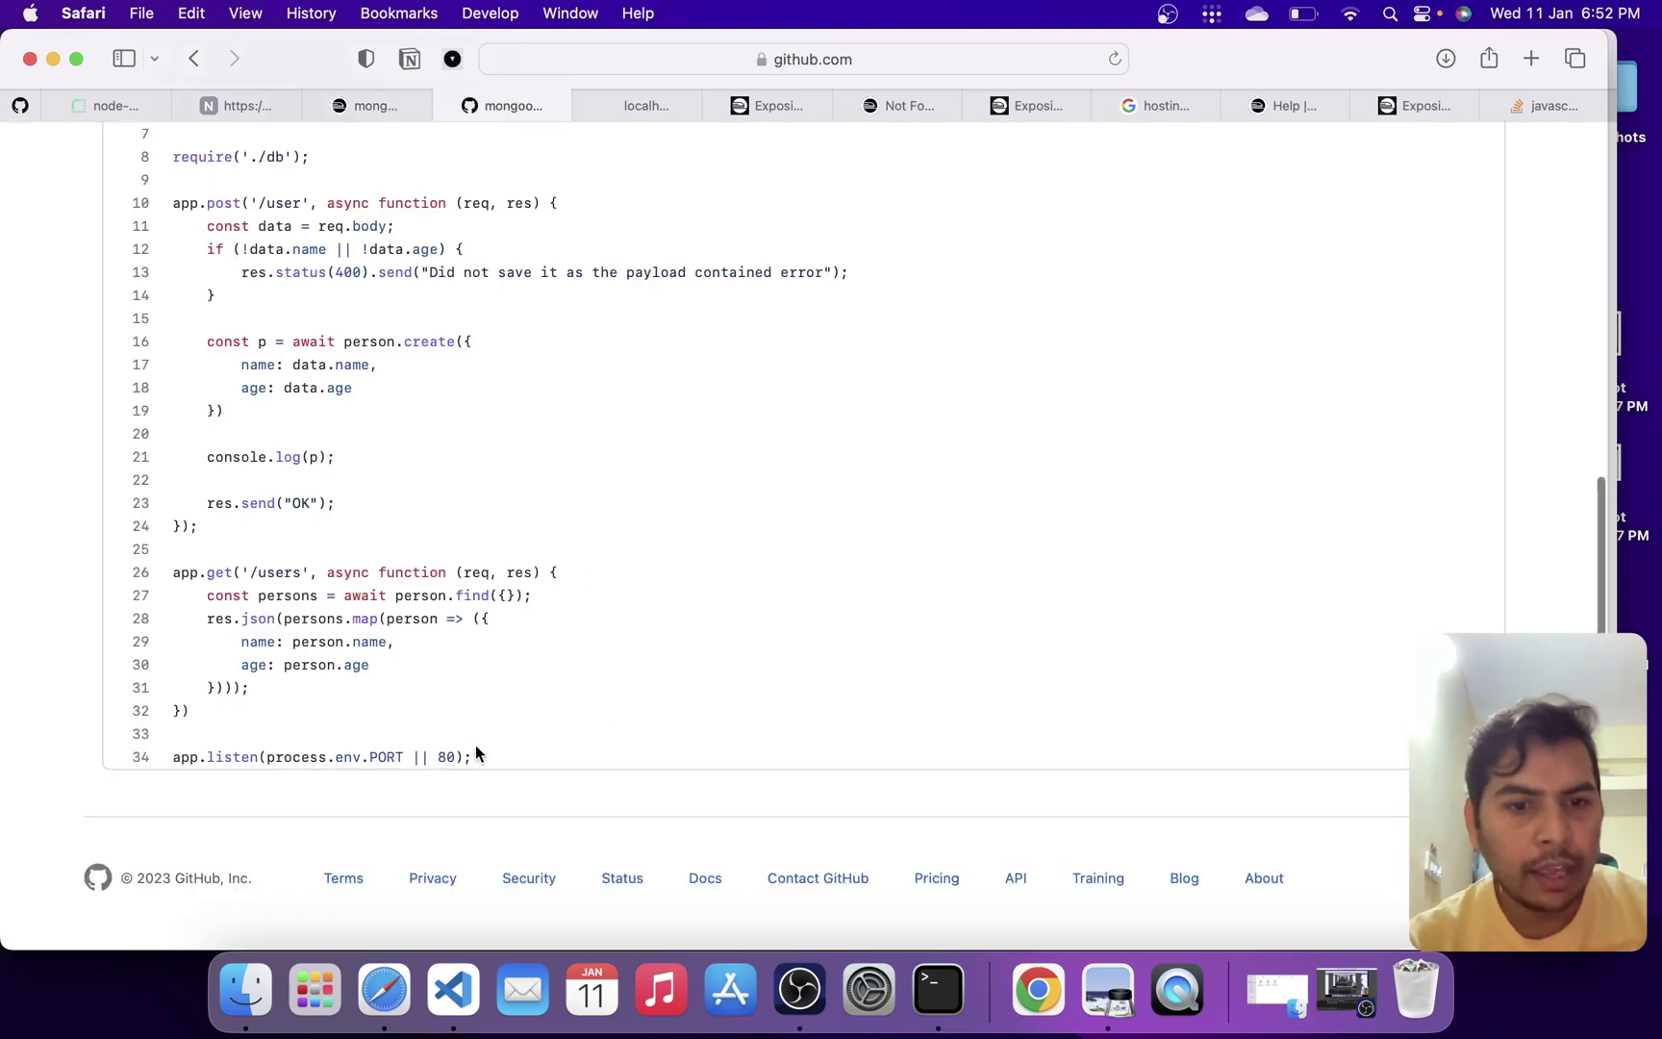
key(super+Tab)
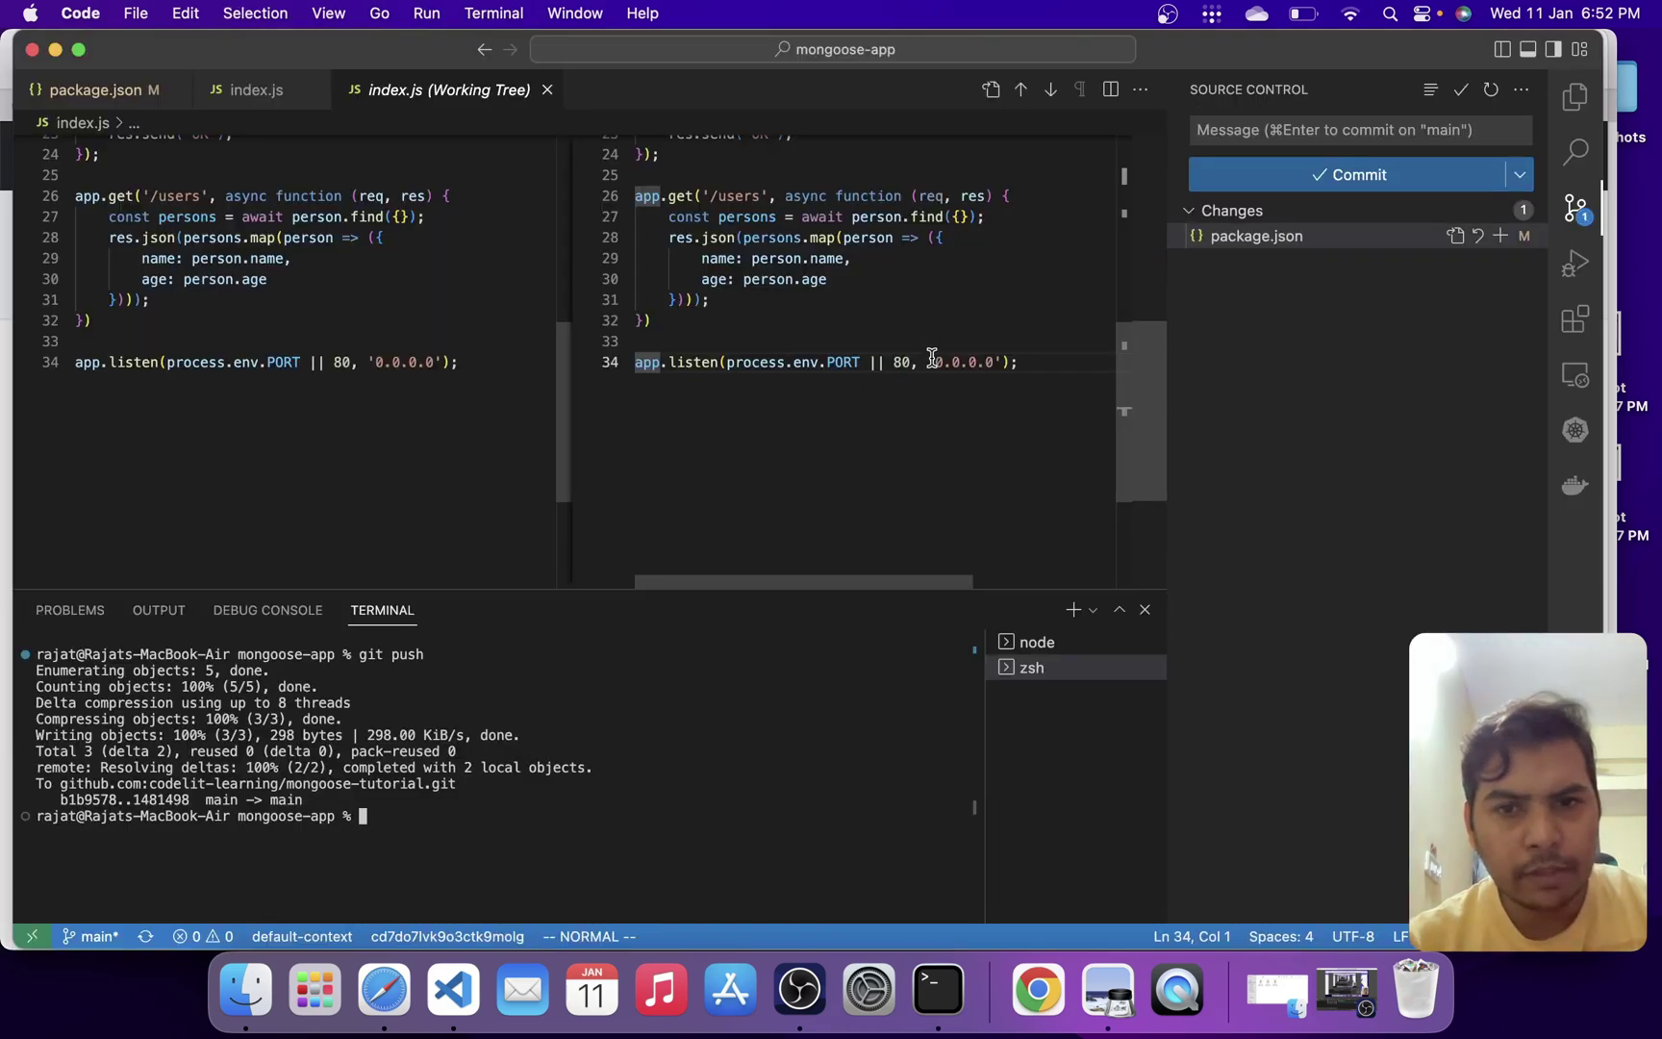
Select the '0.0.0.0' host argument in line 34's app.listen call using vim visual mode.
click(992, 366)
key(v)
key(shift+f)
key(apostrophe)
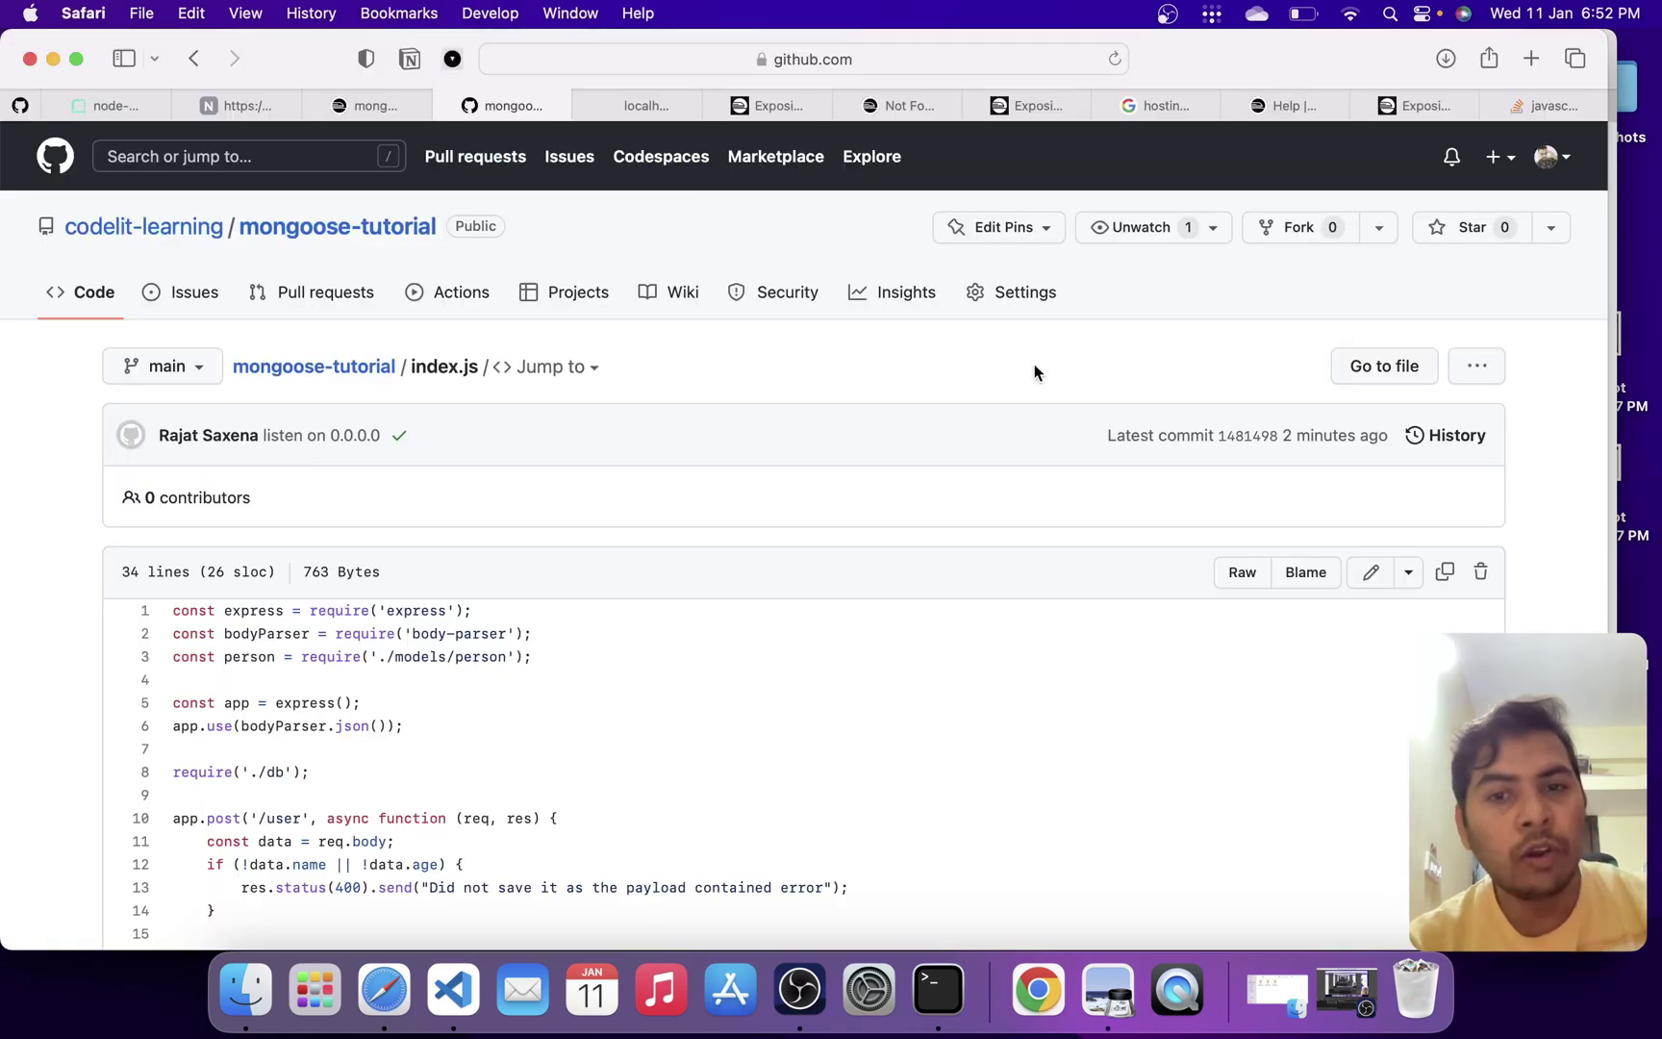
scroll(832, 464, down, 10)
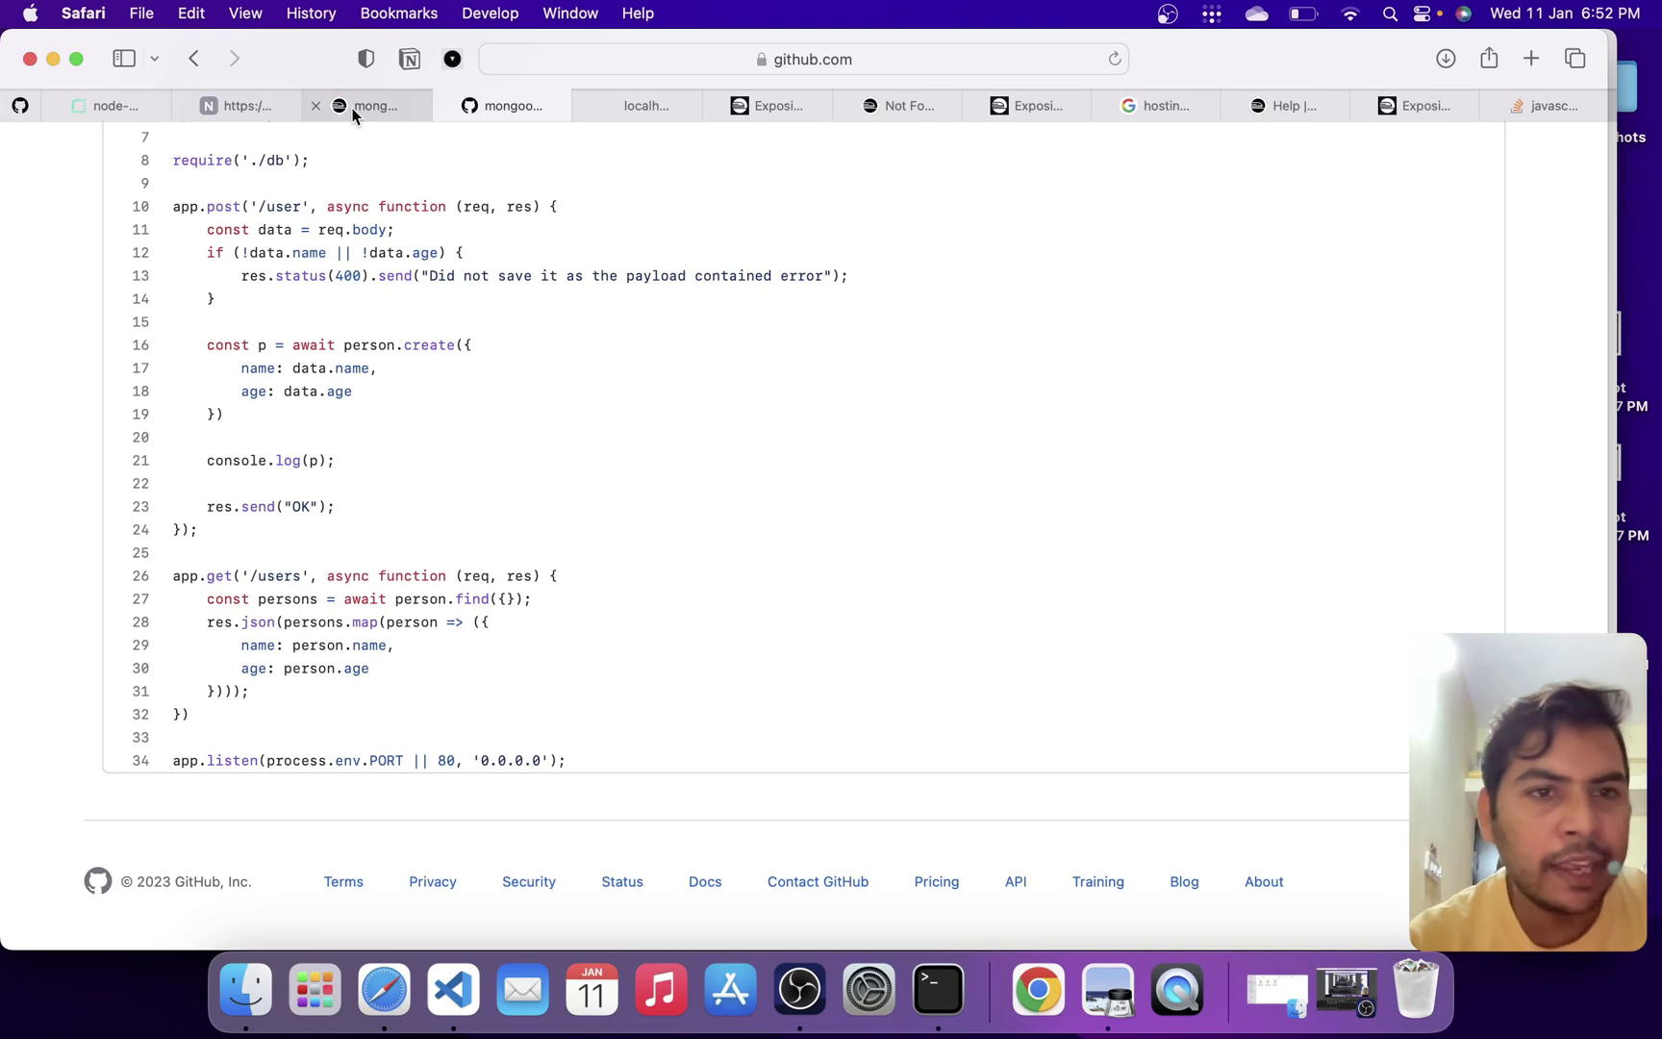
Verify the latest deployment succeeded and PORT is 80, then view index.js on GitHub.
click(332, 108)
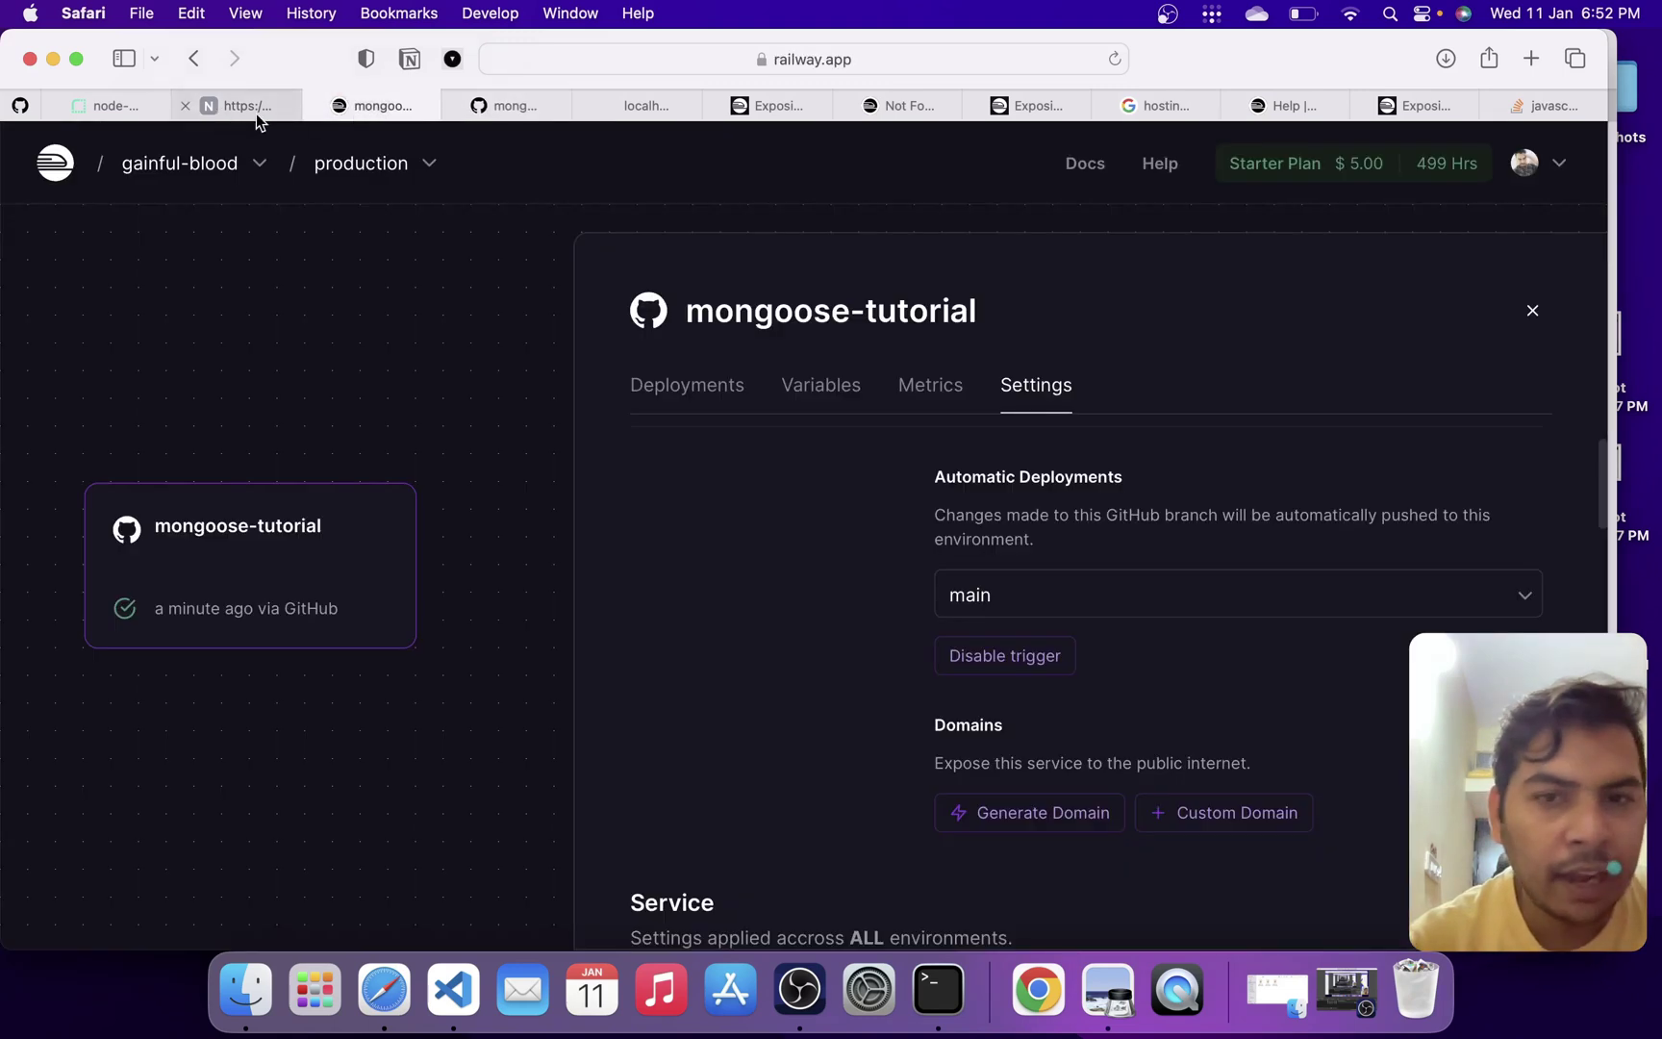
click(662, 389)
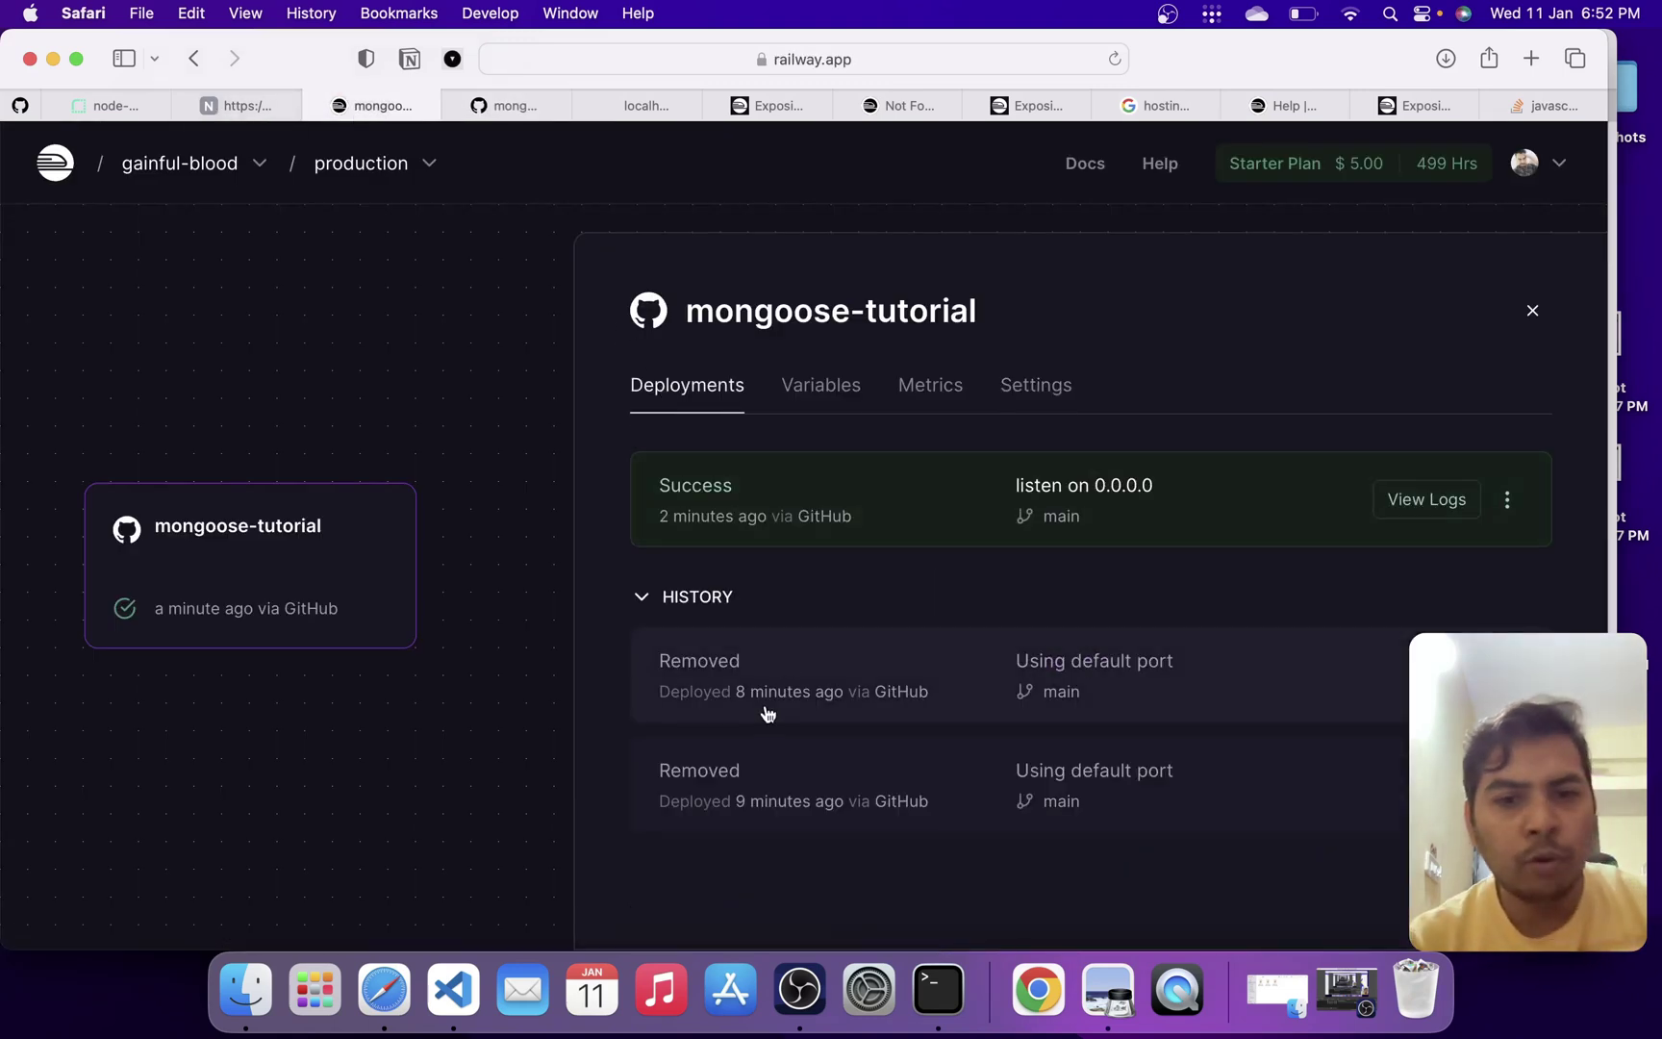
click(819, 387)
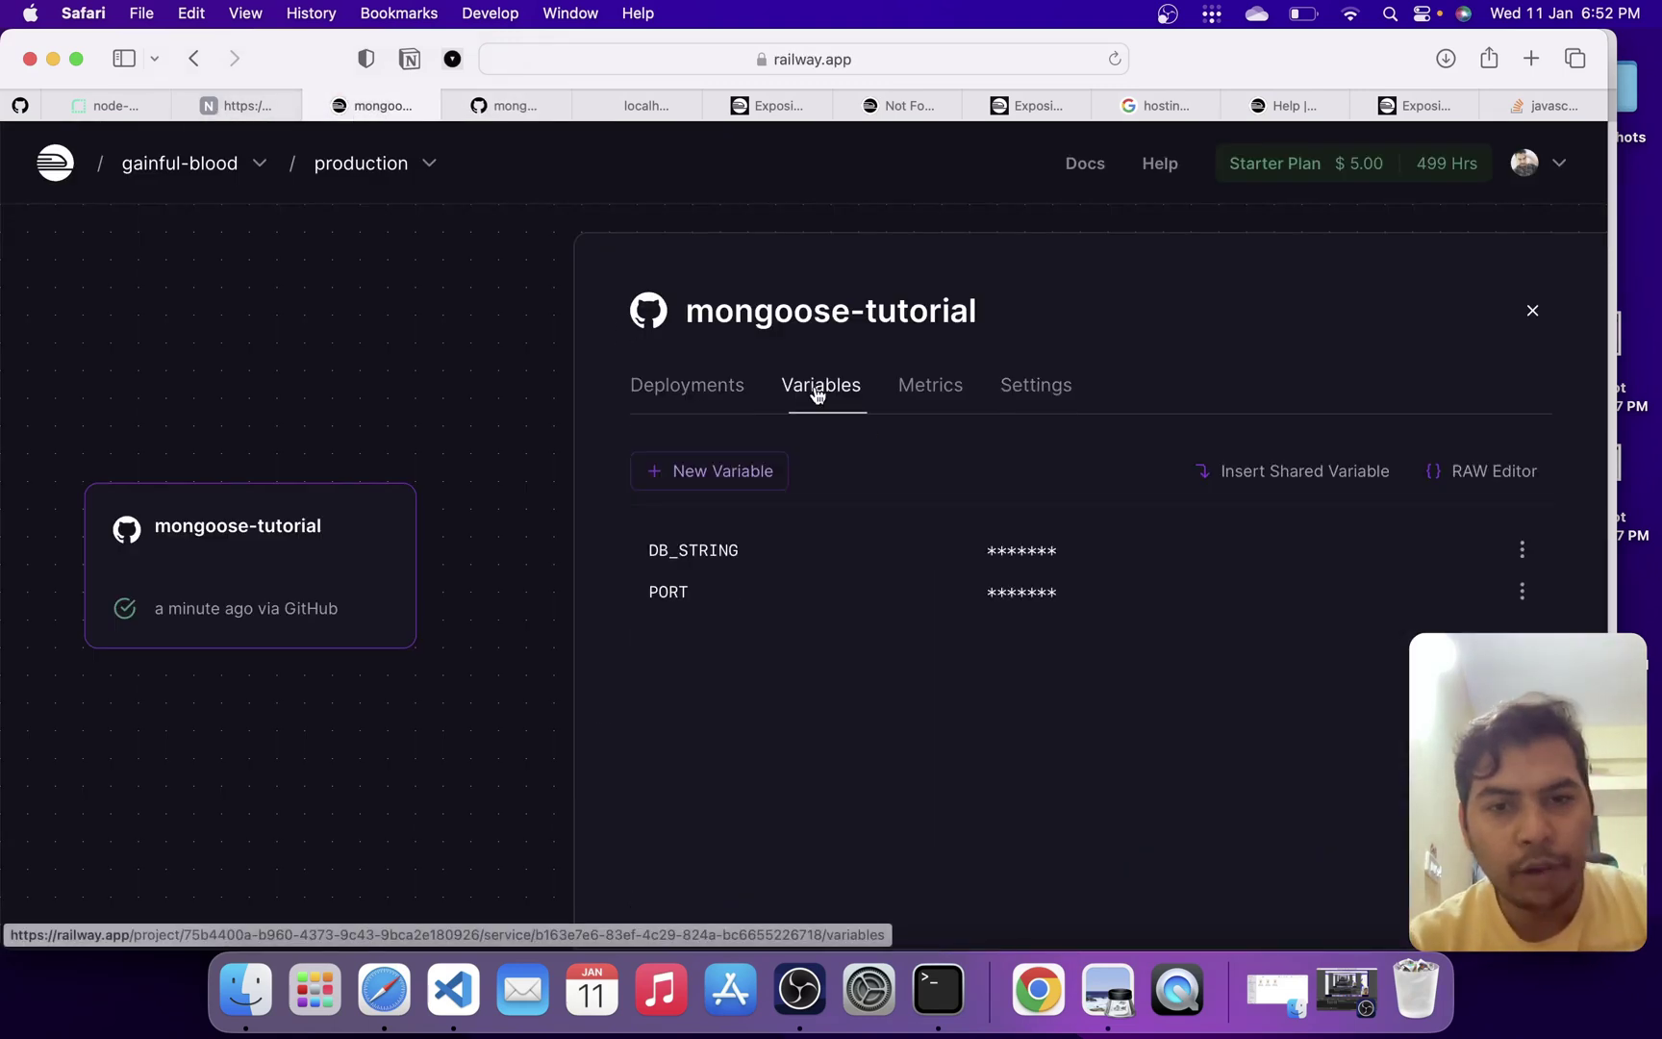
click(1082, 591)
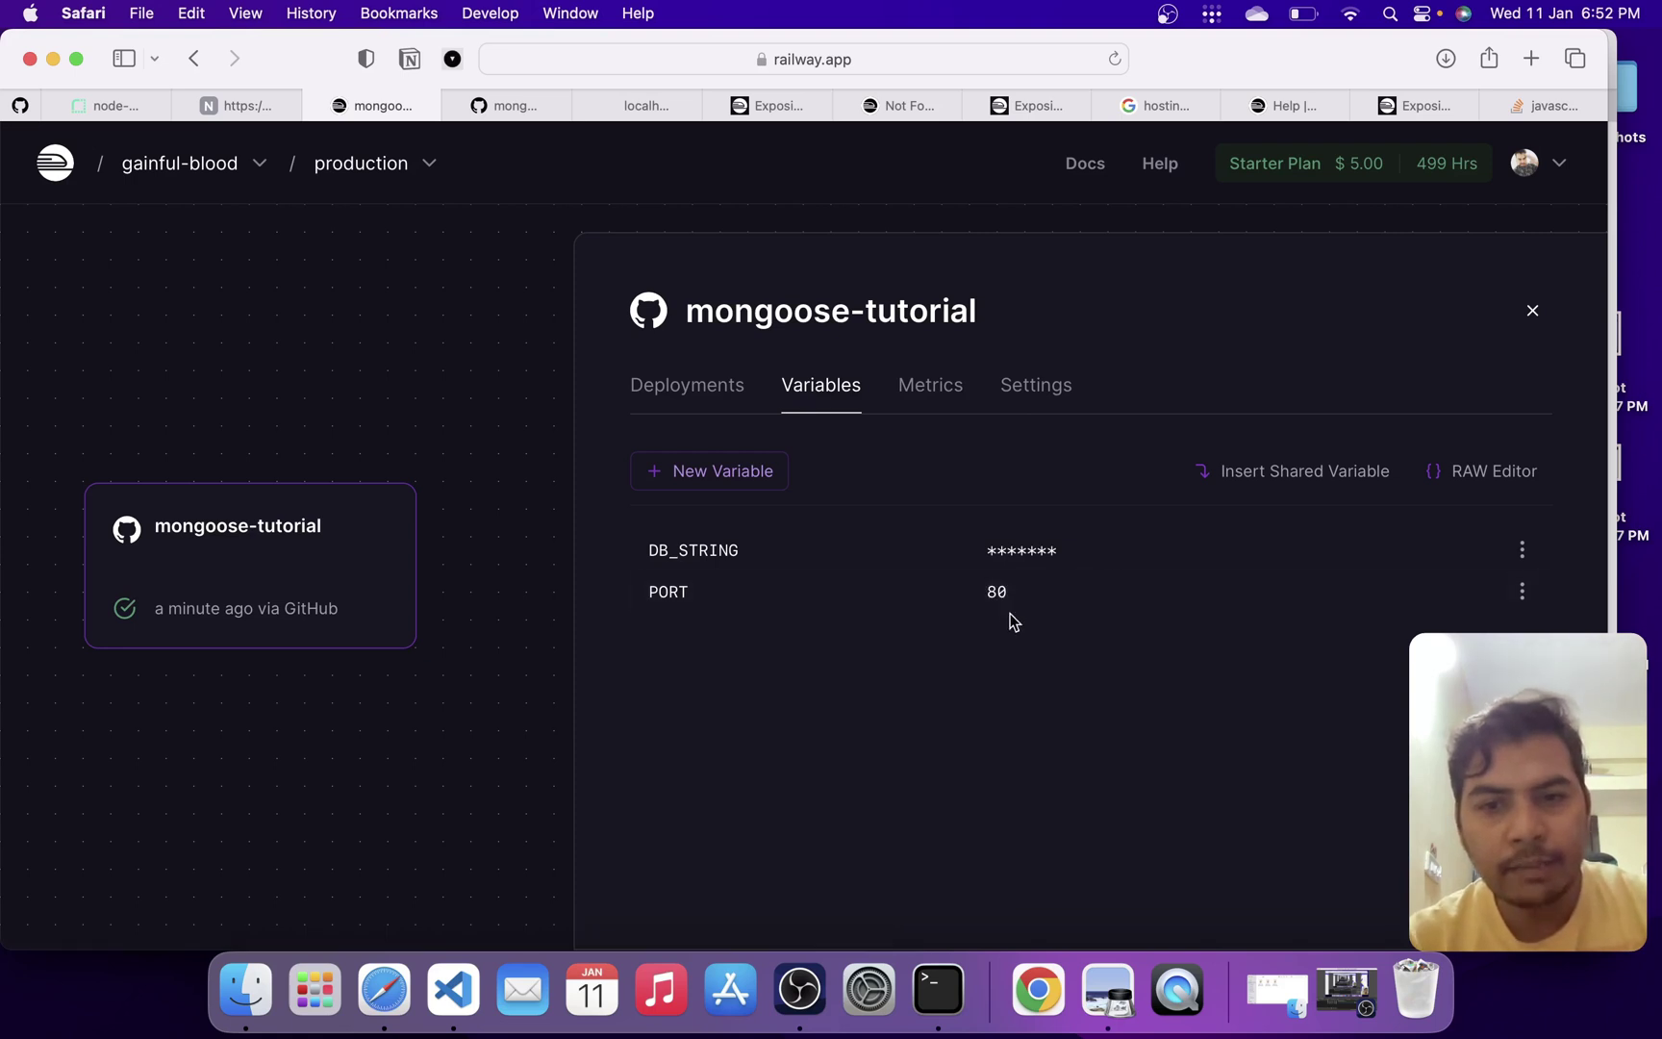
click(1083, 591)
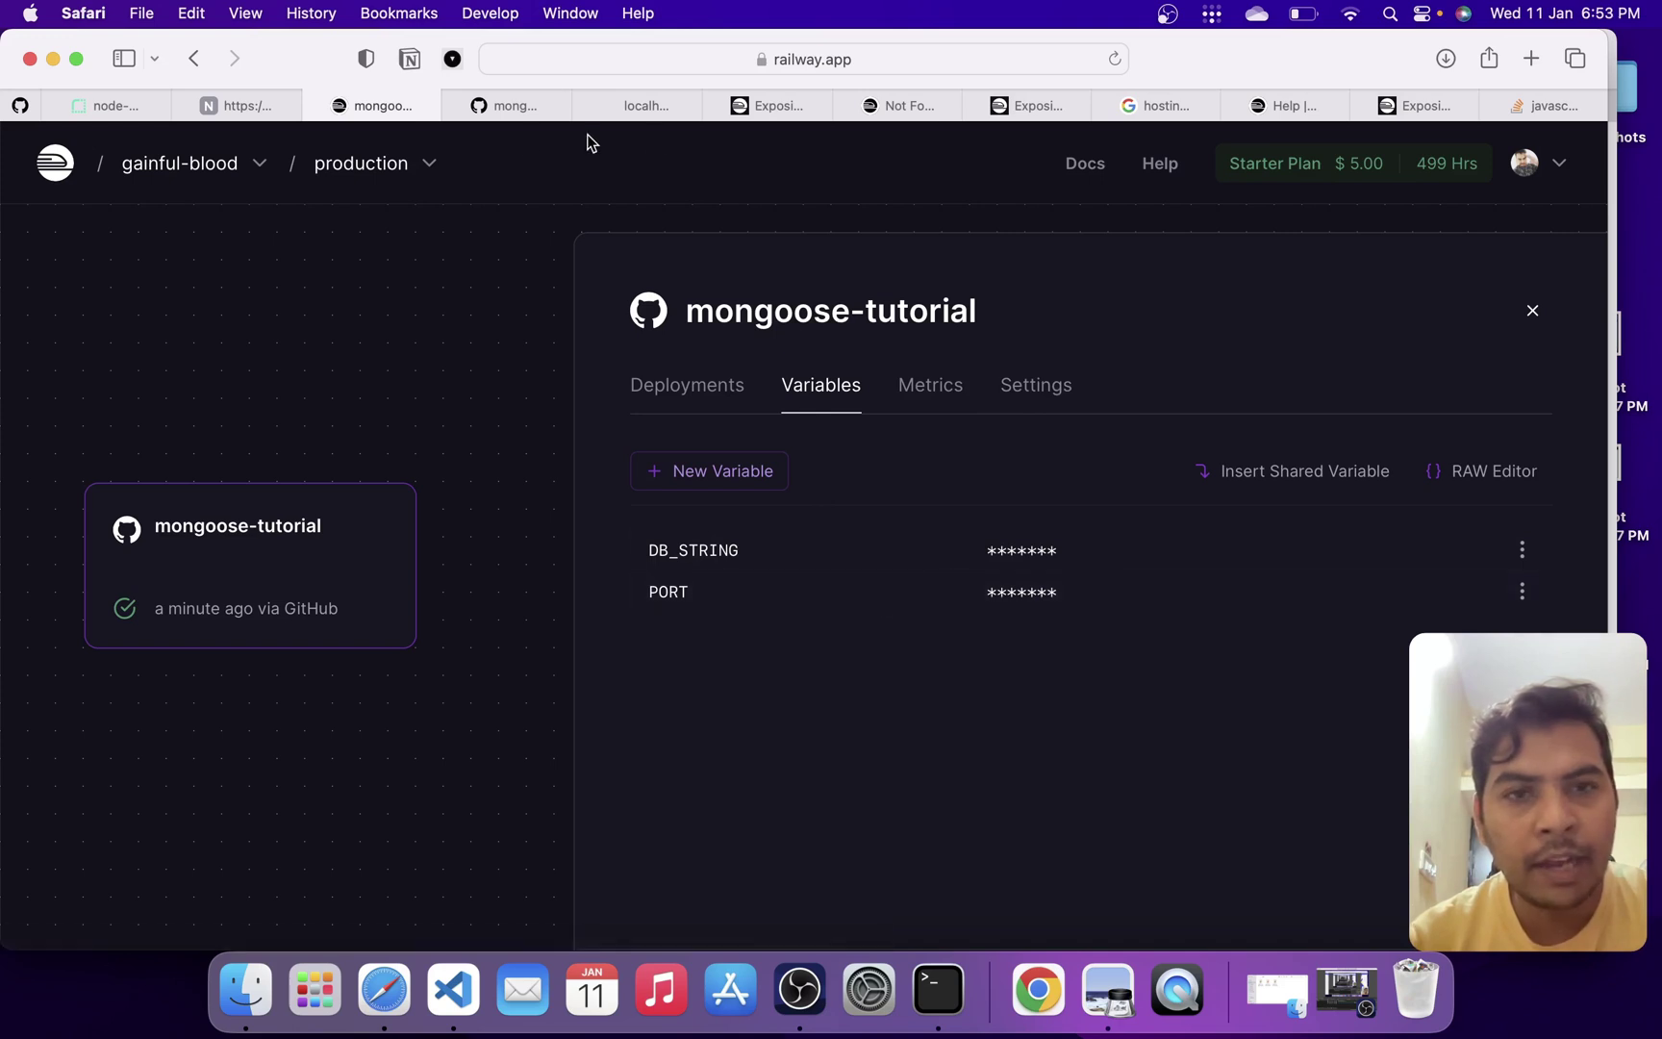
click(479, 106)
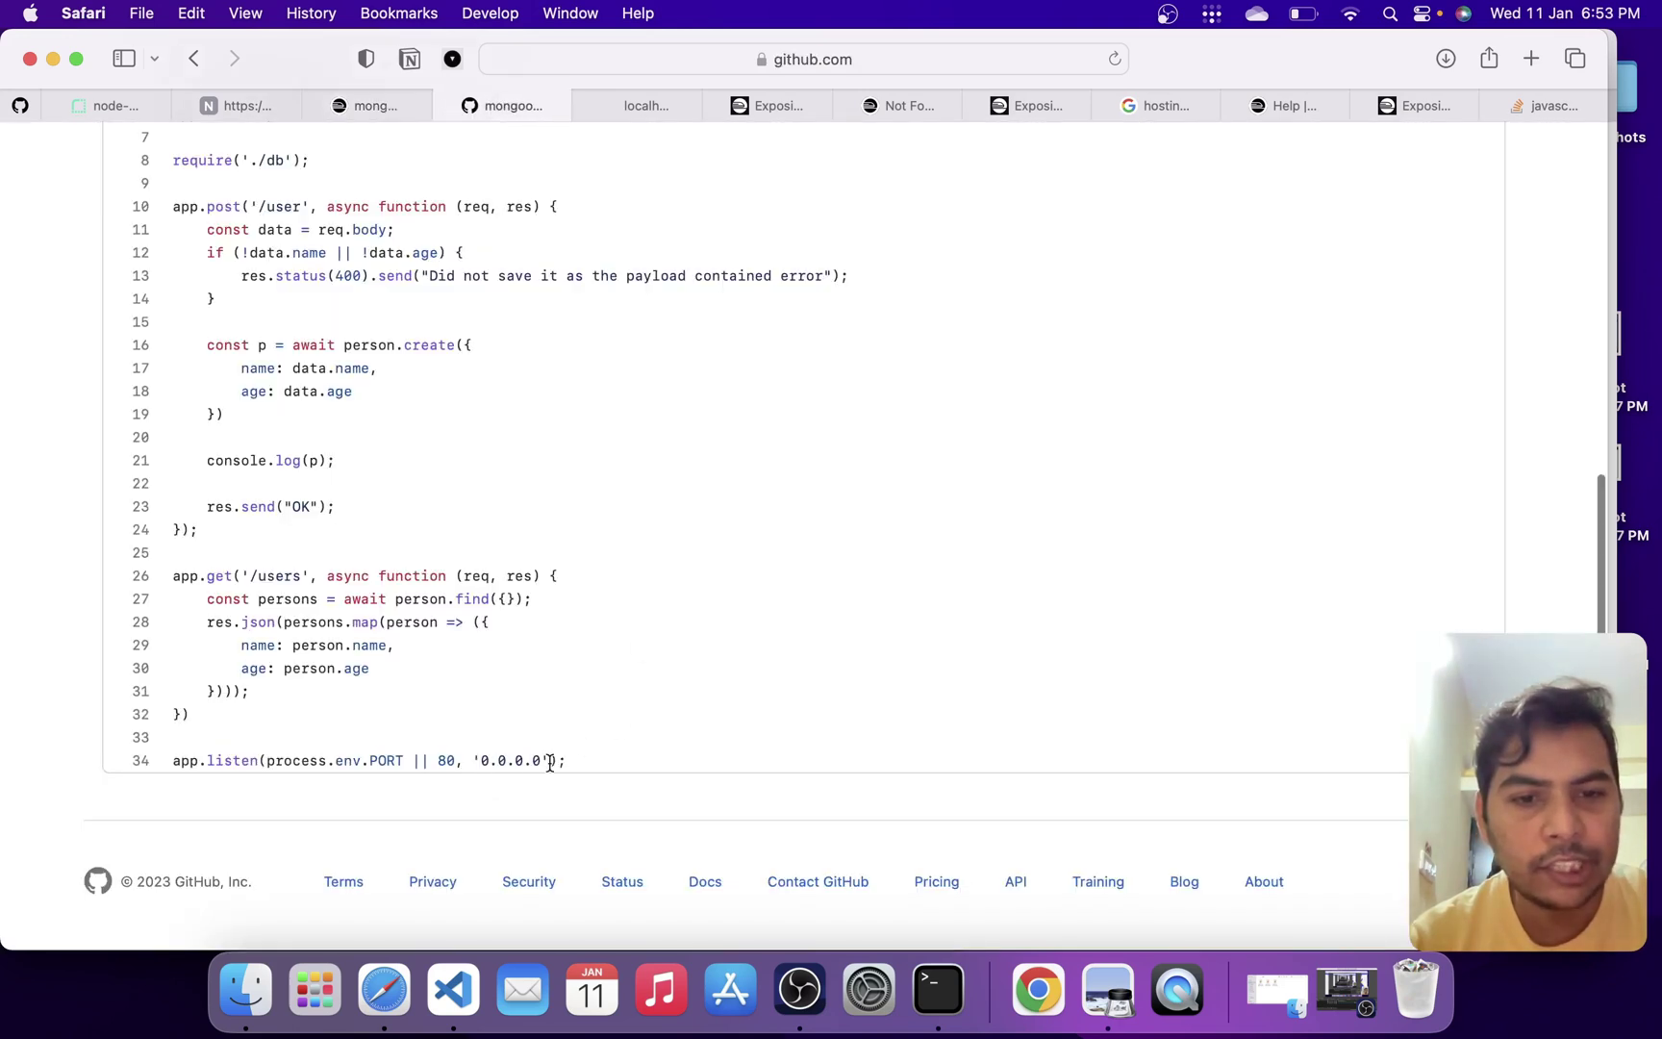
Generate the domain mongoose-tutorial-production.up.railway.app from the service's Settings under Domains.
click(377, 119)
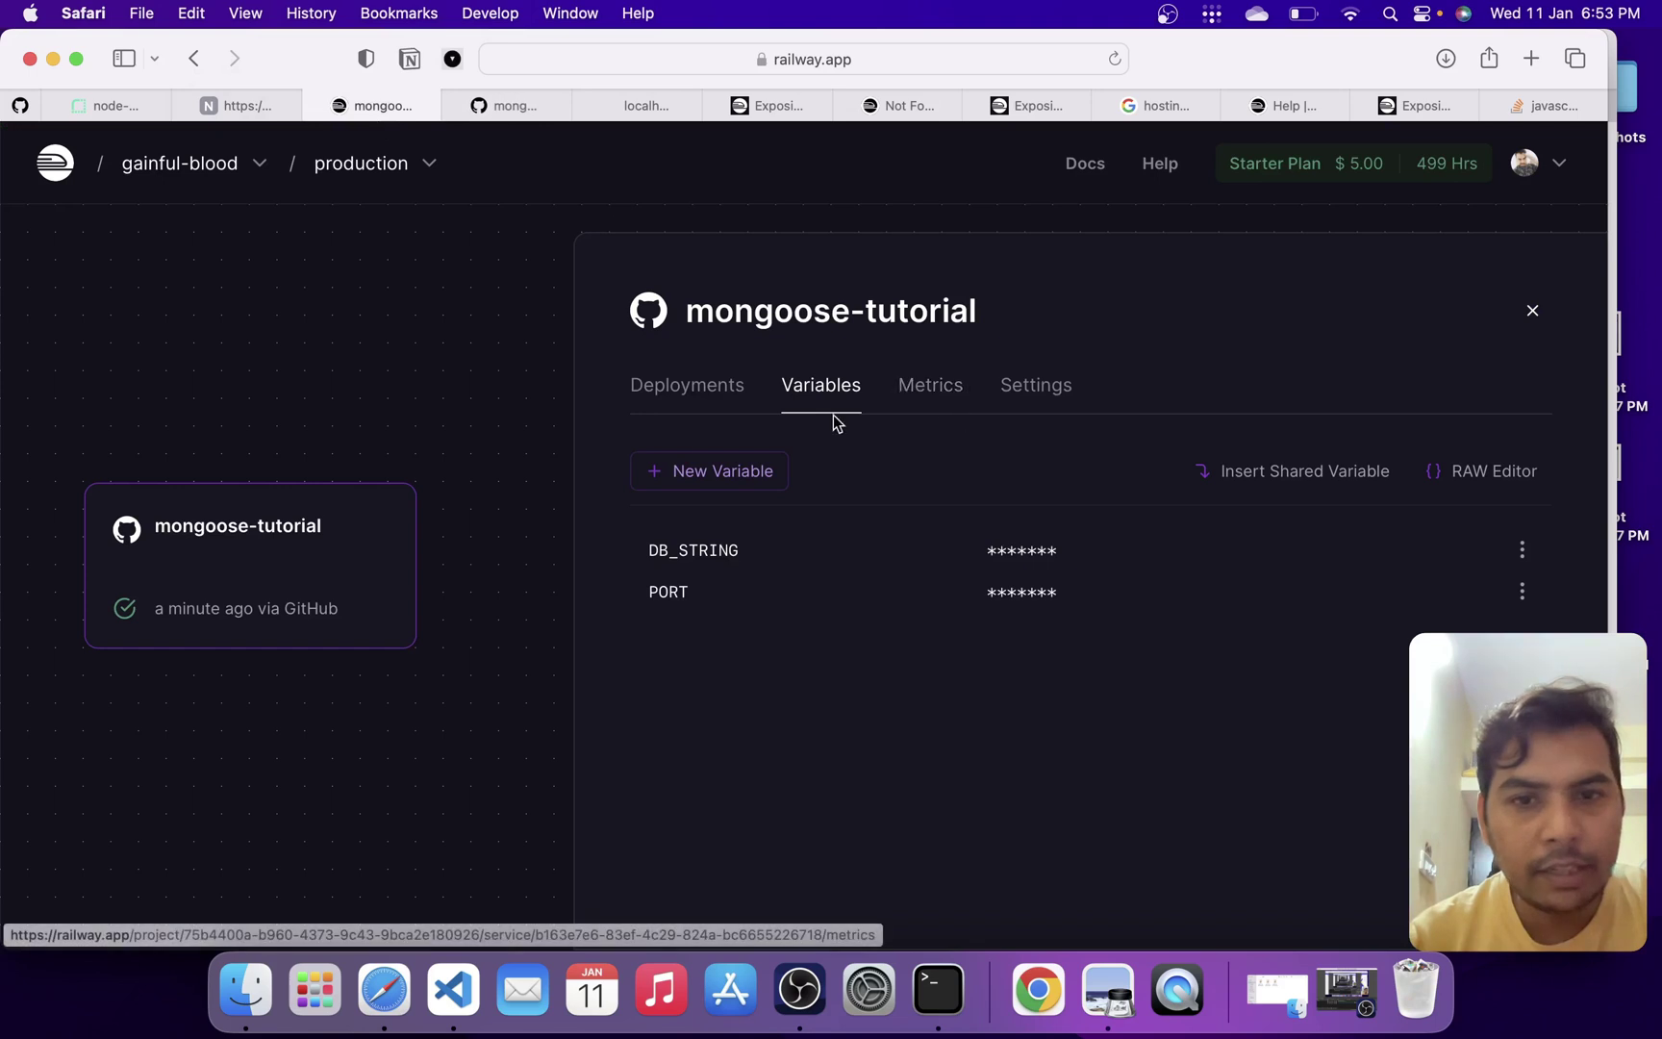
click(691, 393)
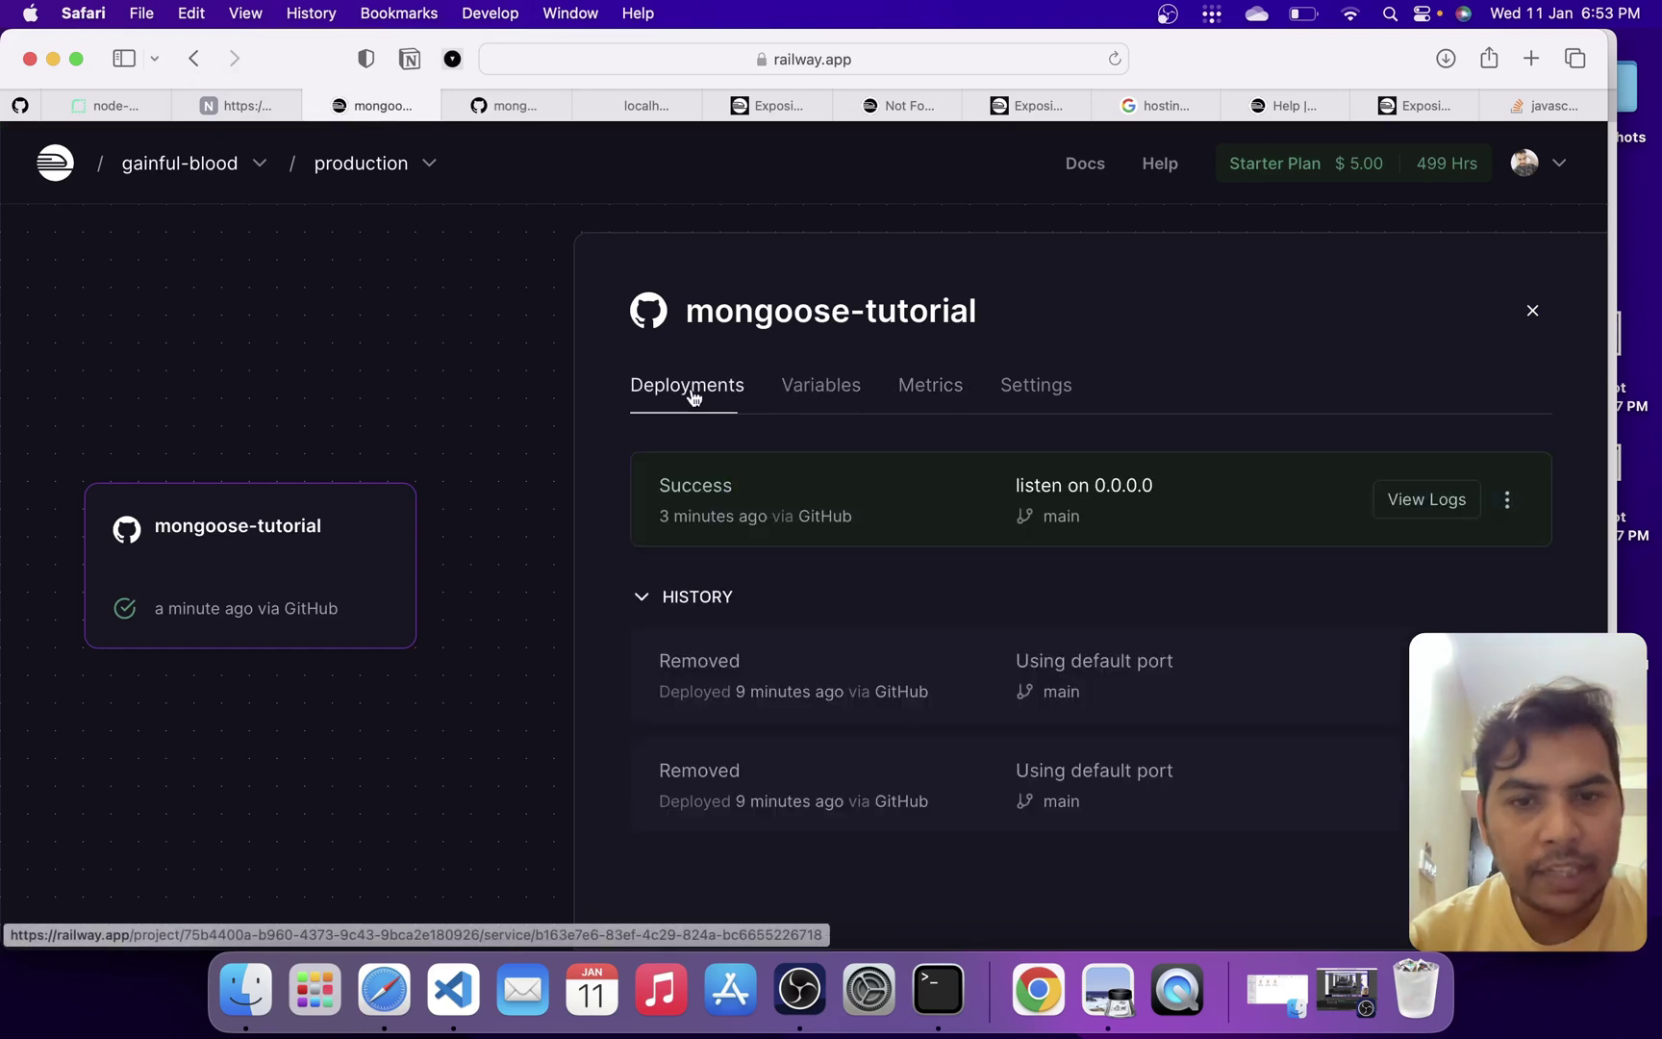
click(1037, 389)
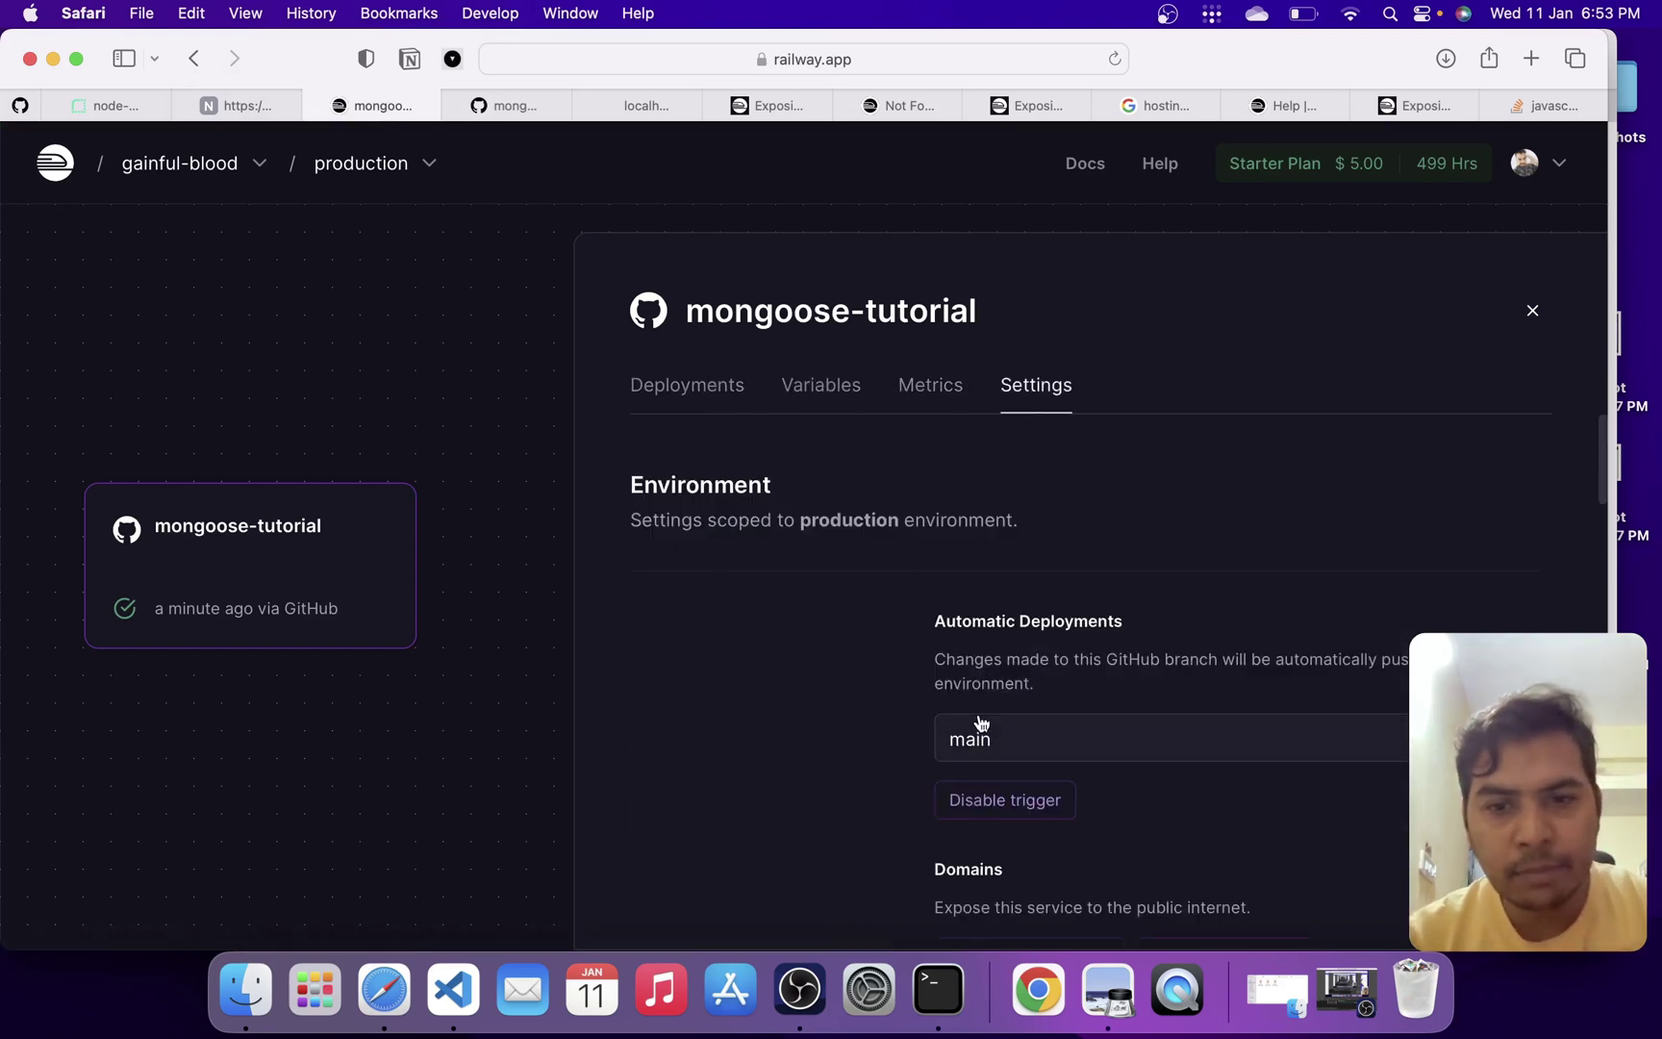
scroll(978, 714, down, 3)
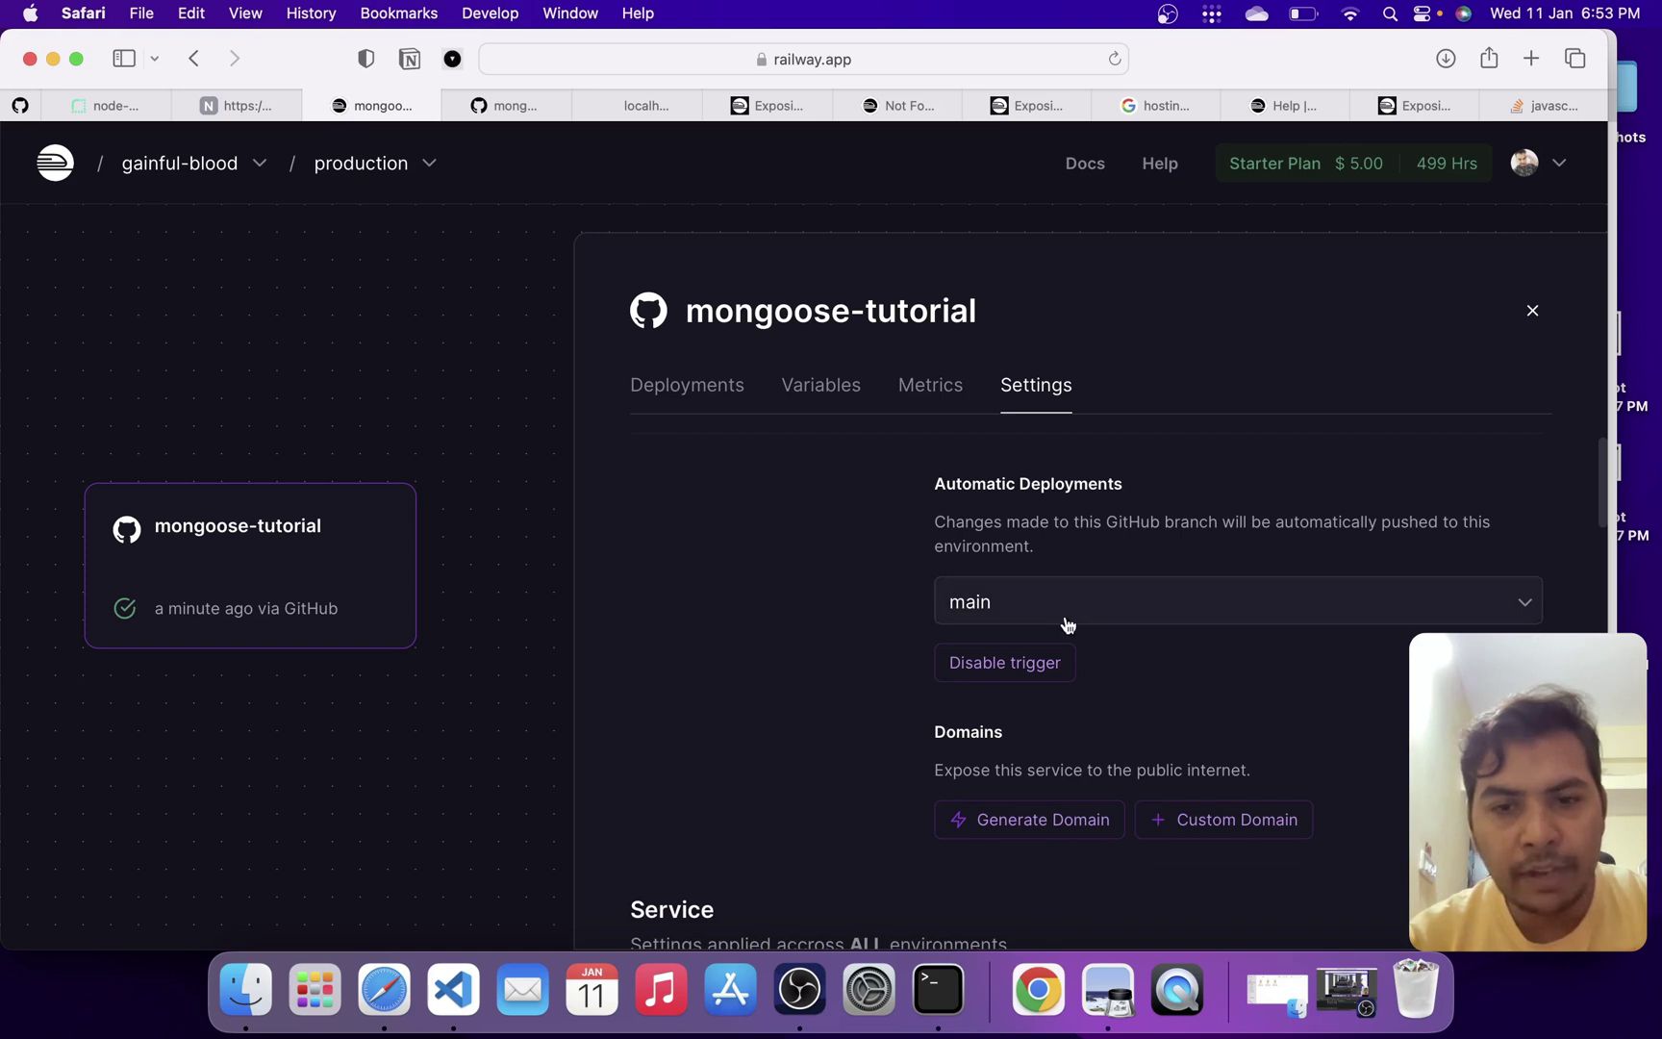
scroll(1065, 620, down, 1)
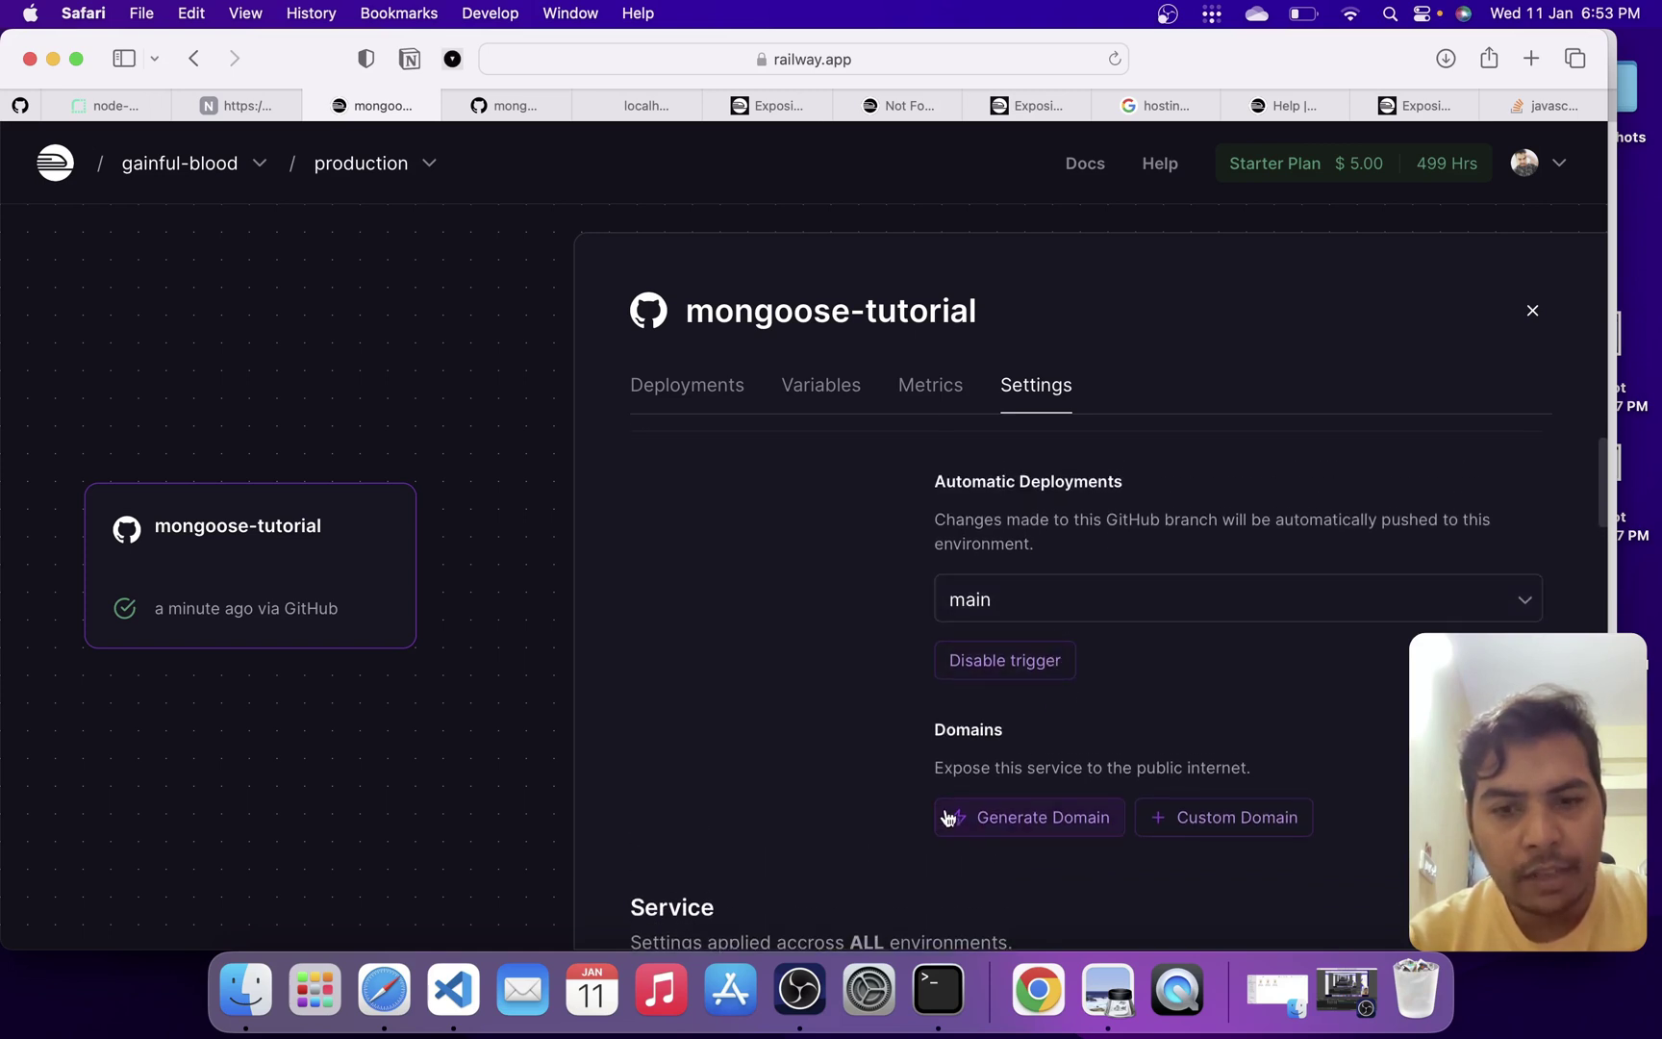
click(1052, 818)
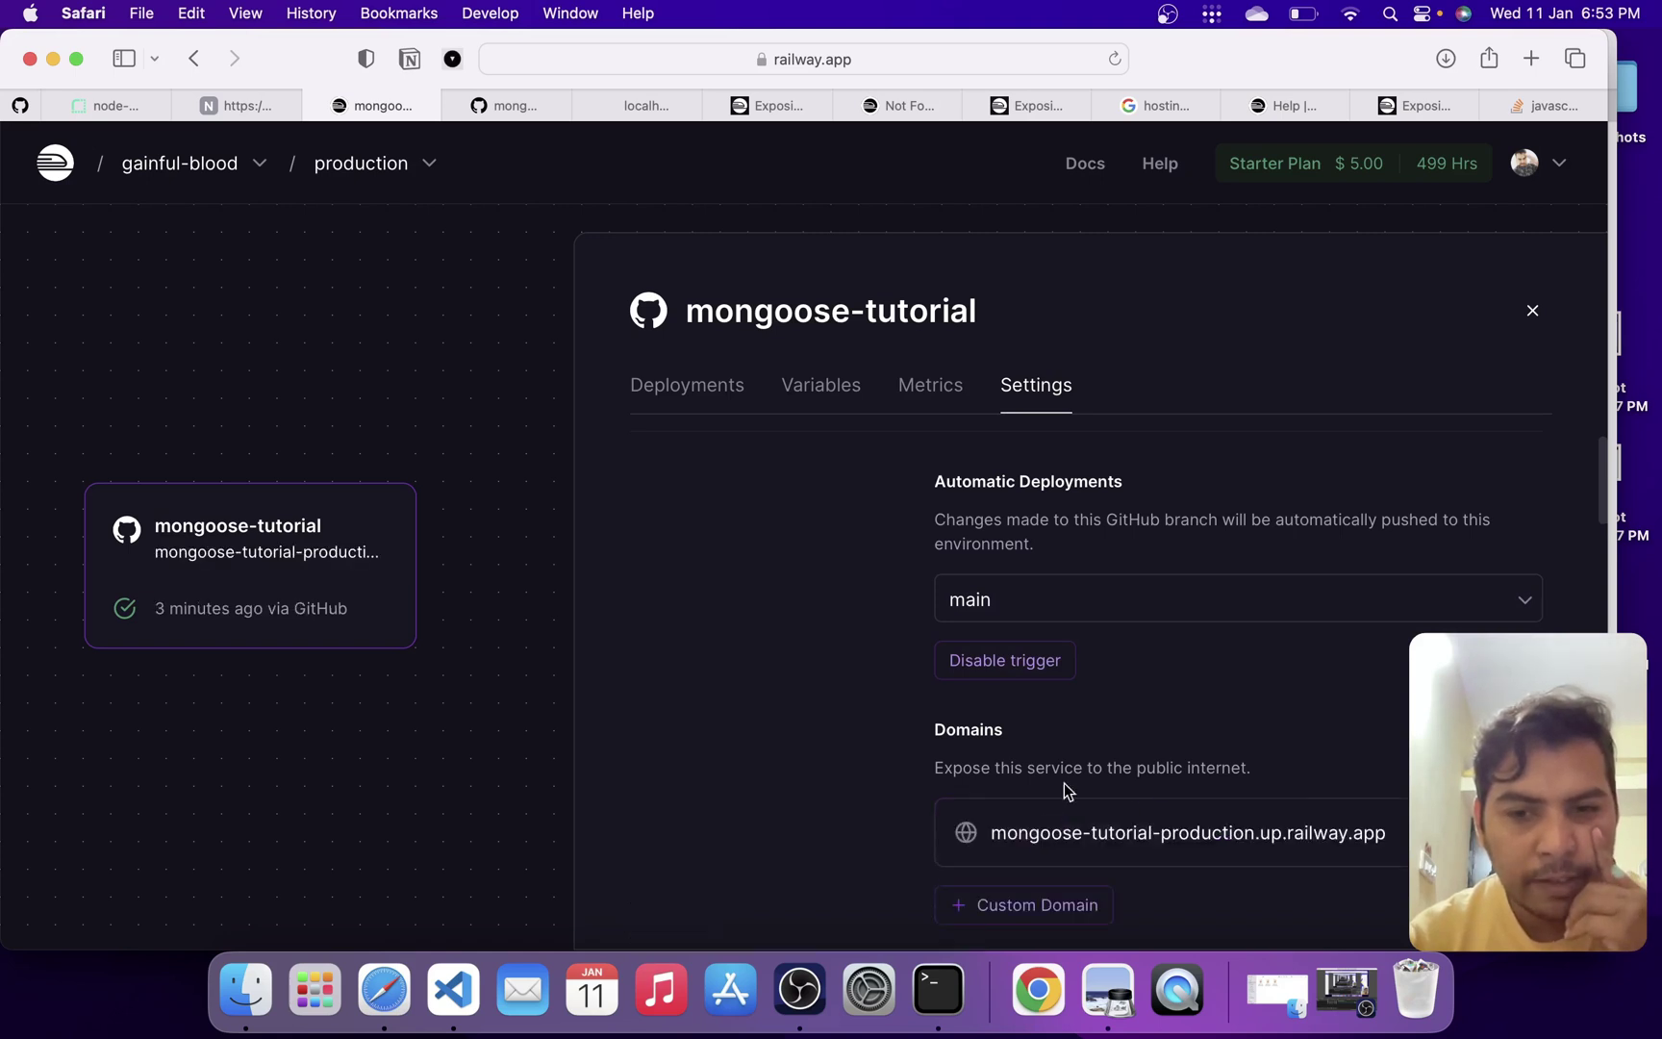
scroll(1250, 774, down, 2)
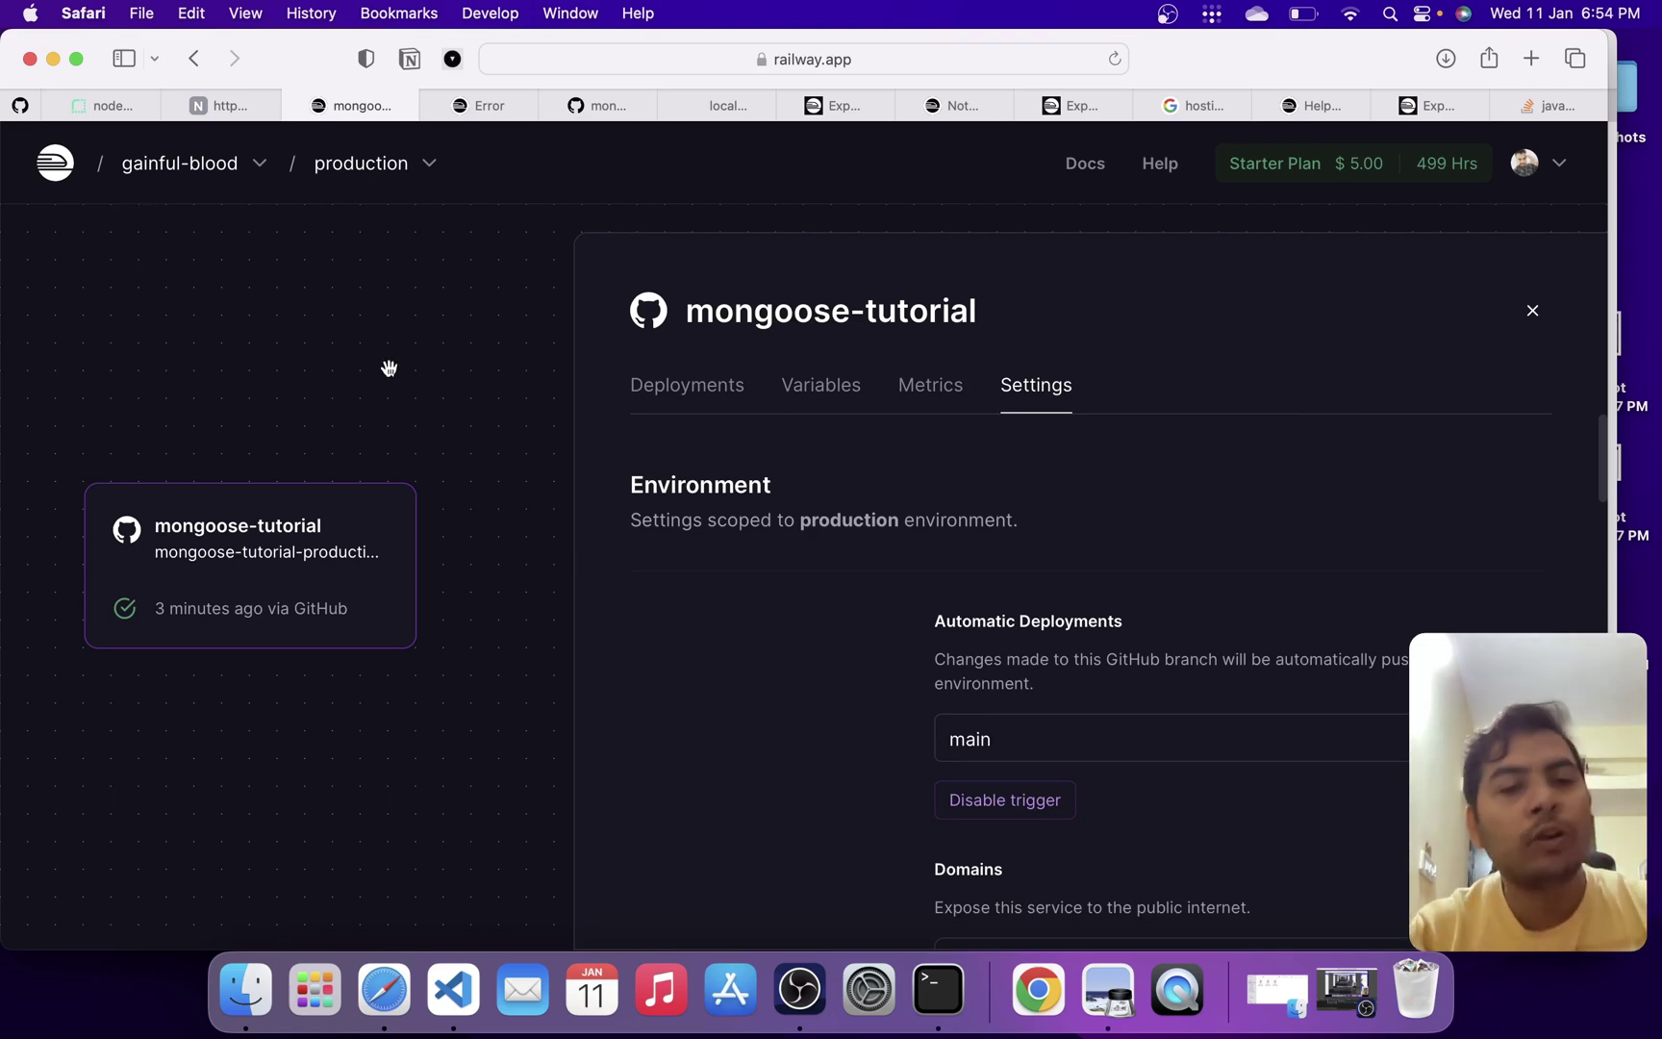
Load /users on the Railway domain, returning the two-user JSON list aged 33 and 32.
click(478, 105)
click(961, 63)
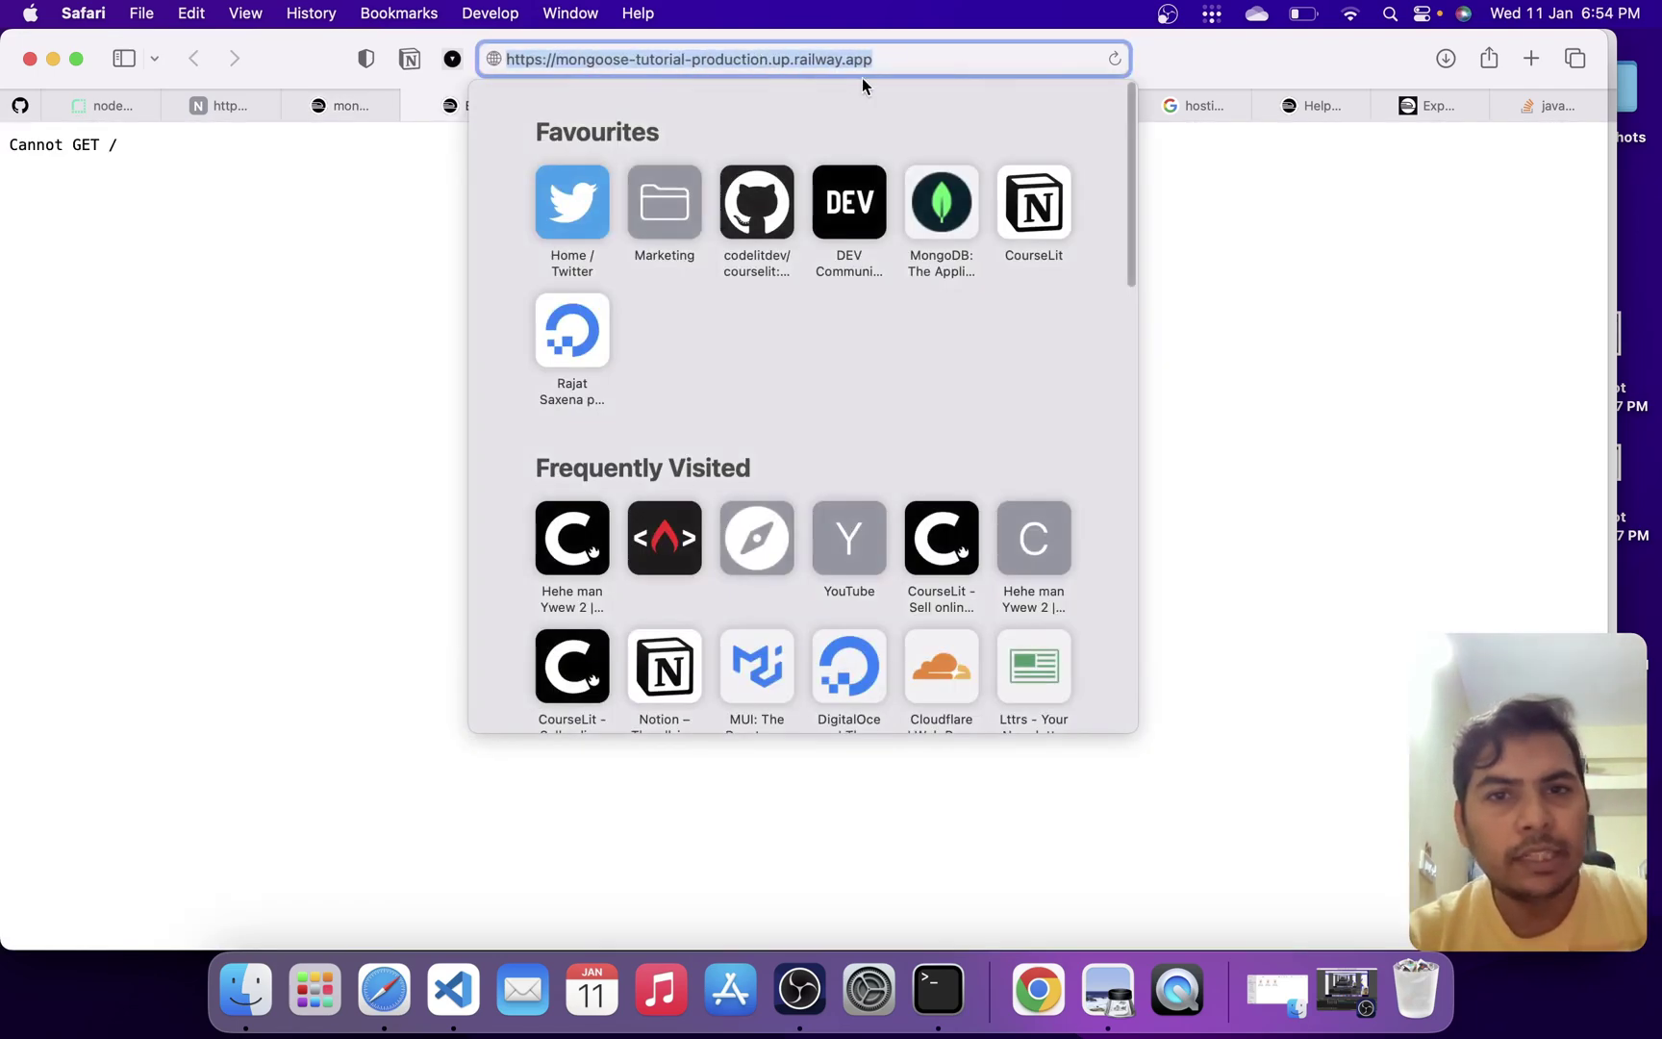
click(947, 59)
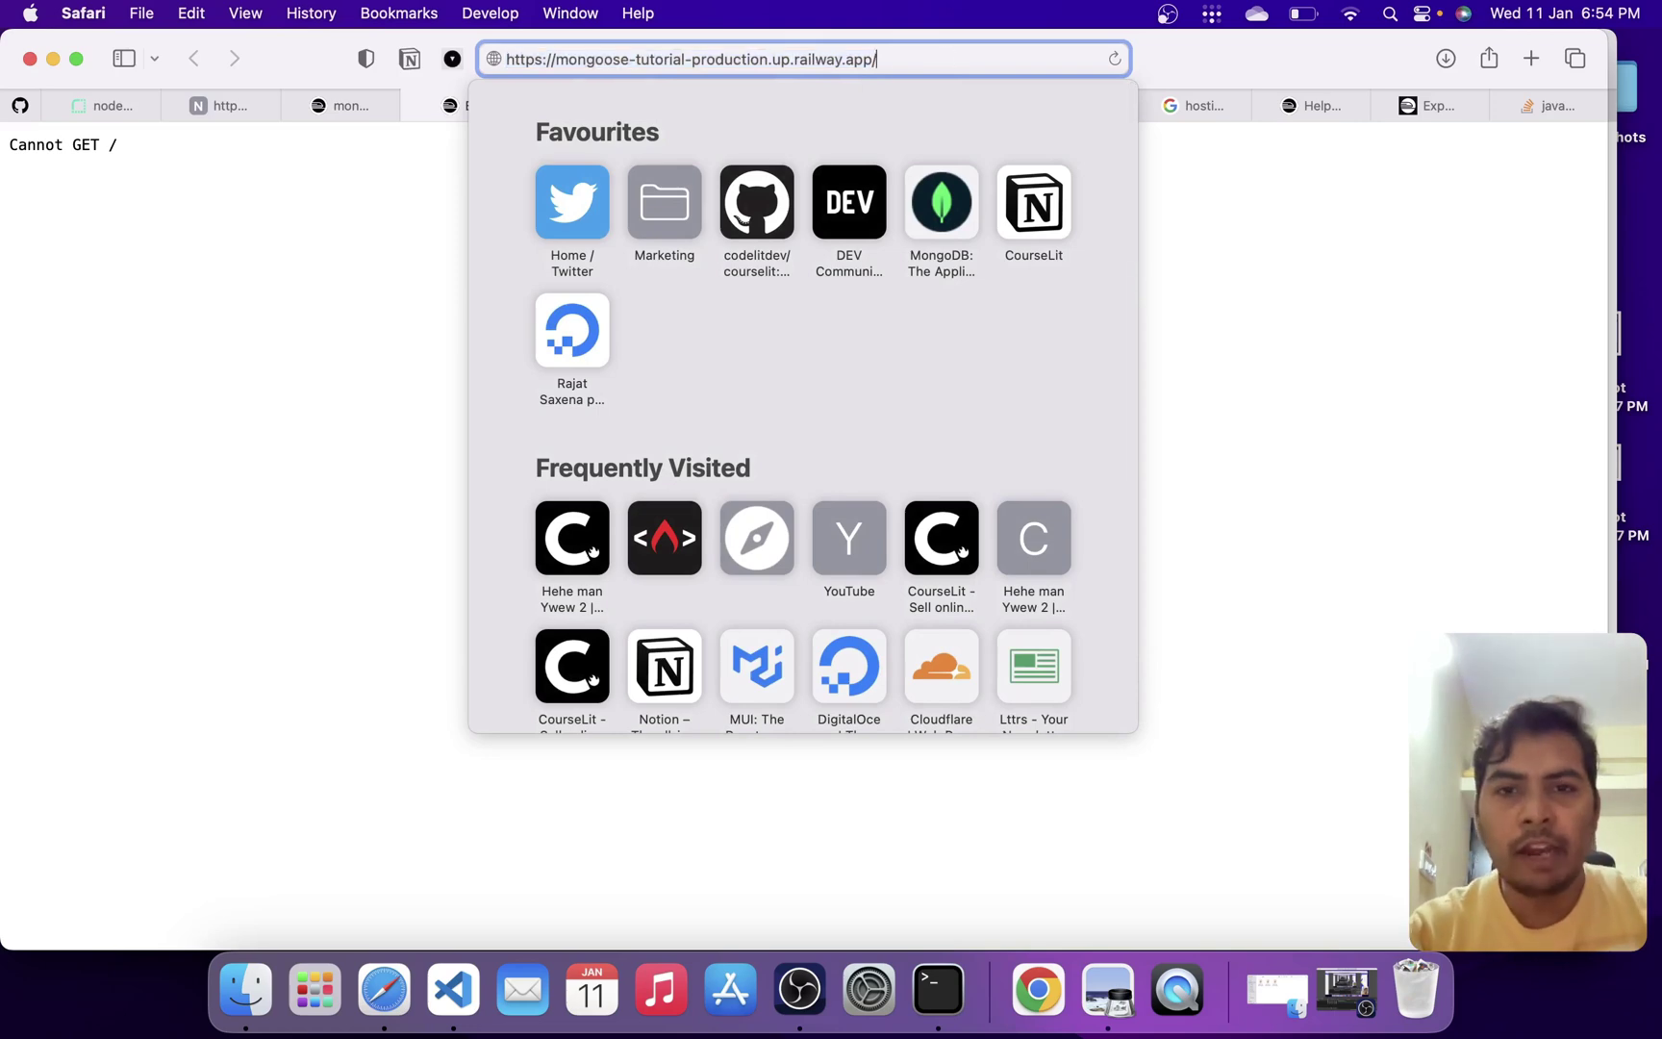
text(users)
key(Return)
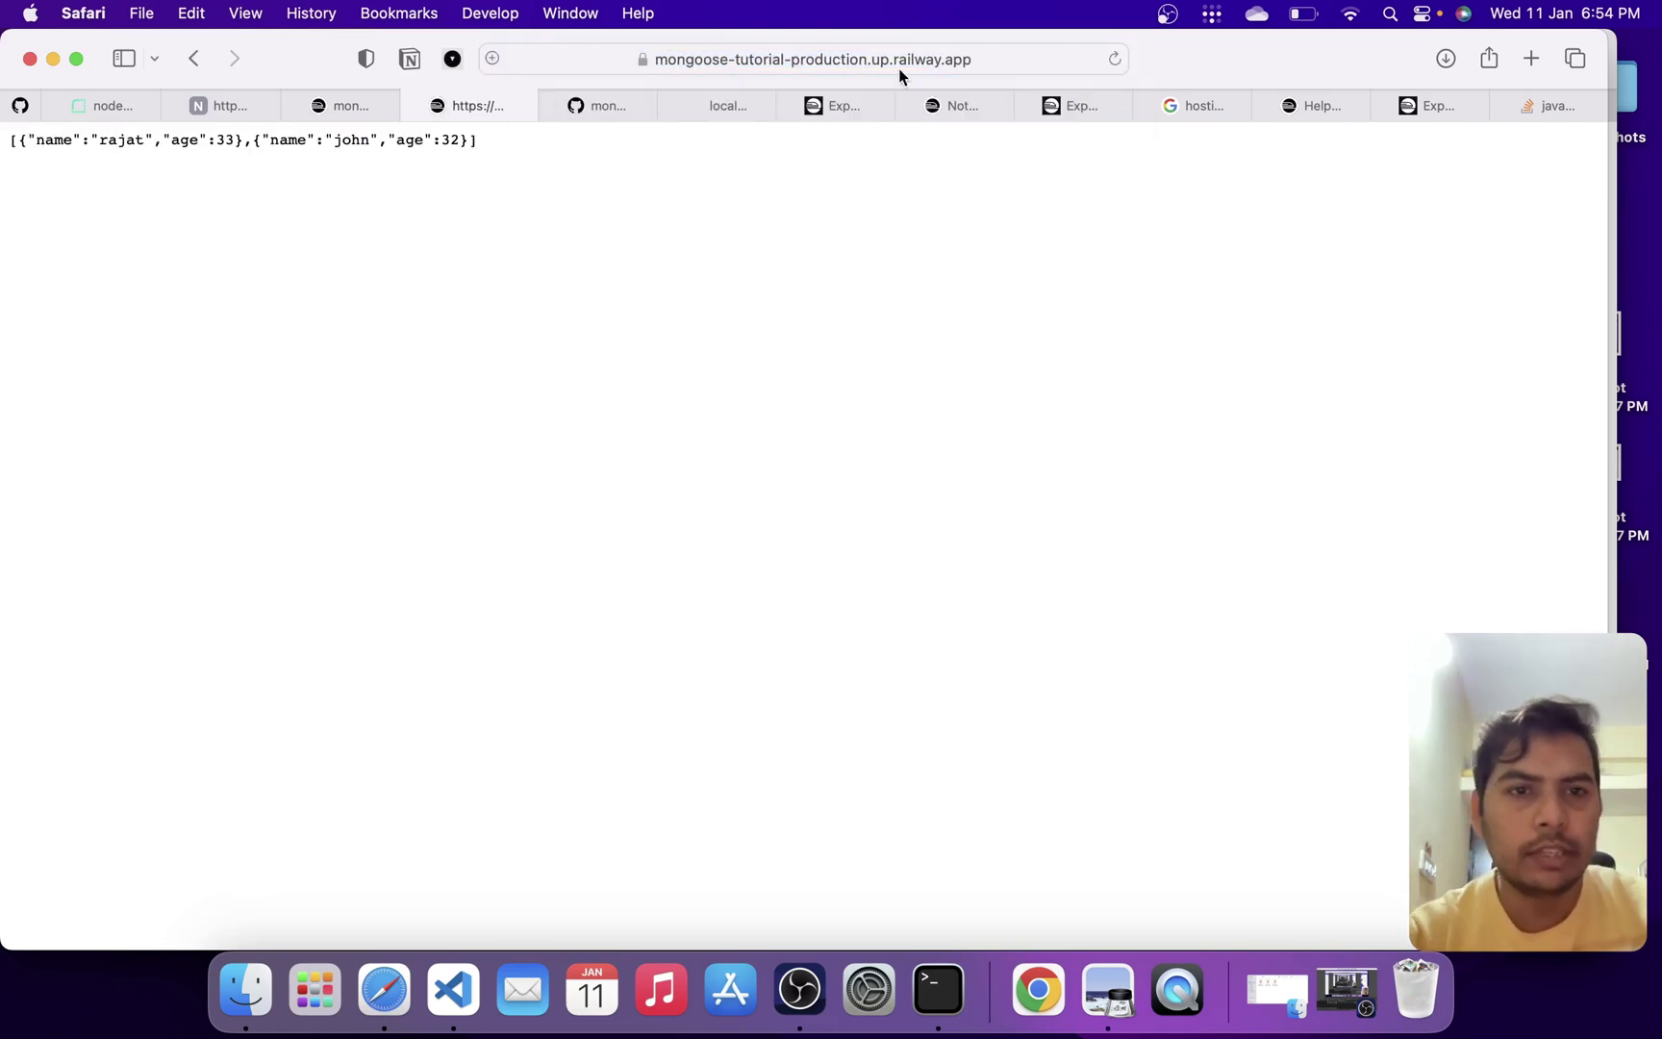
drag(481, 144, 6, 147)
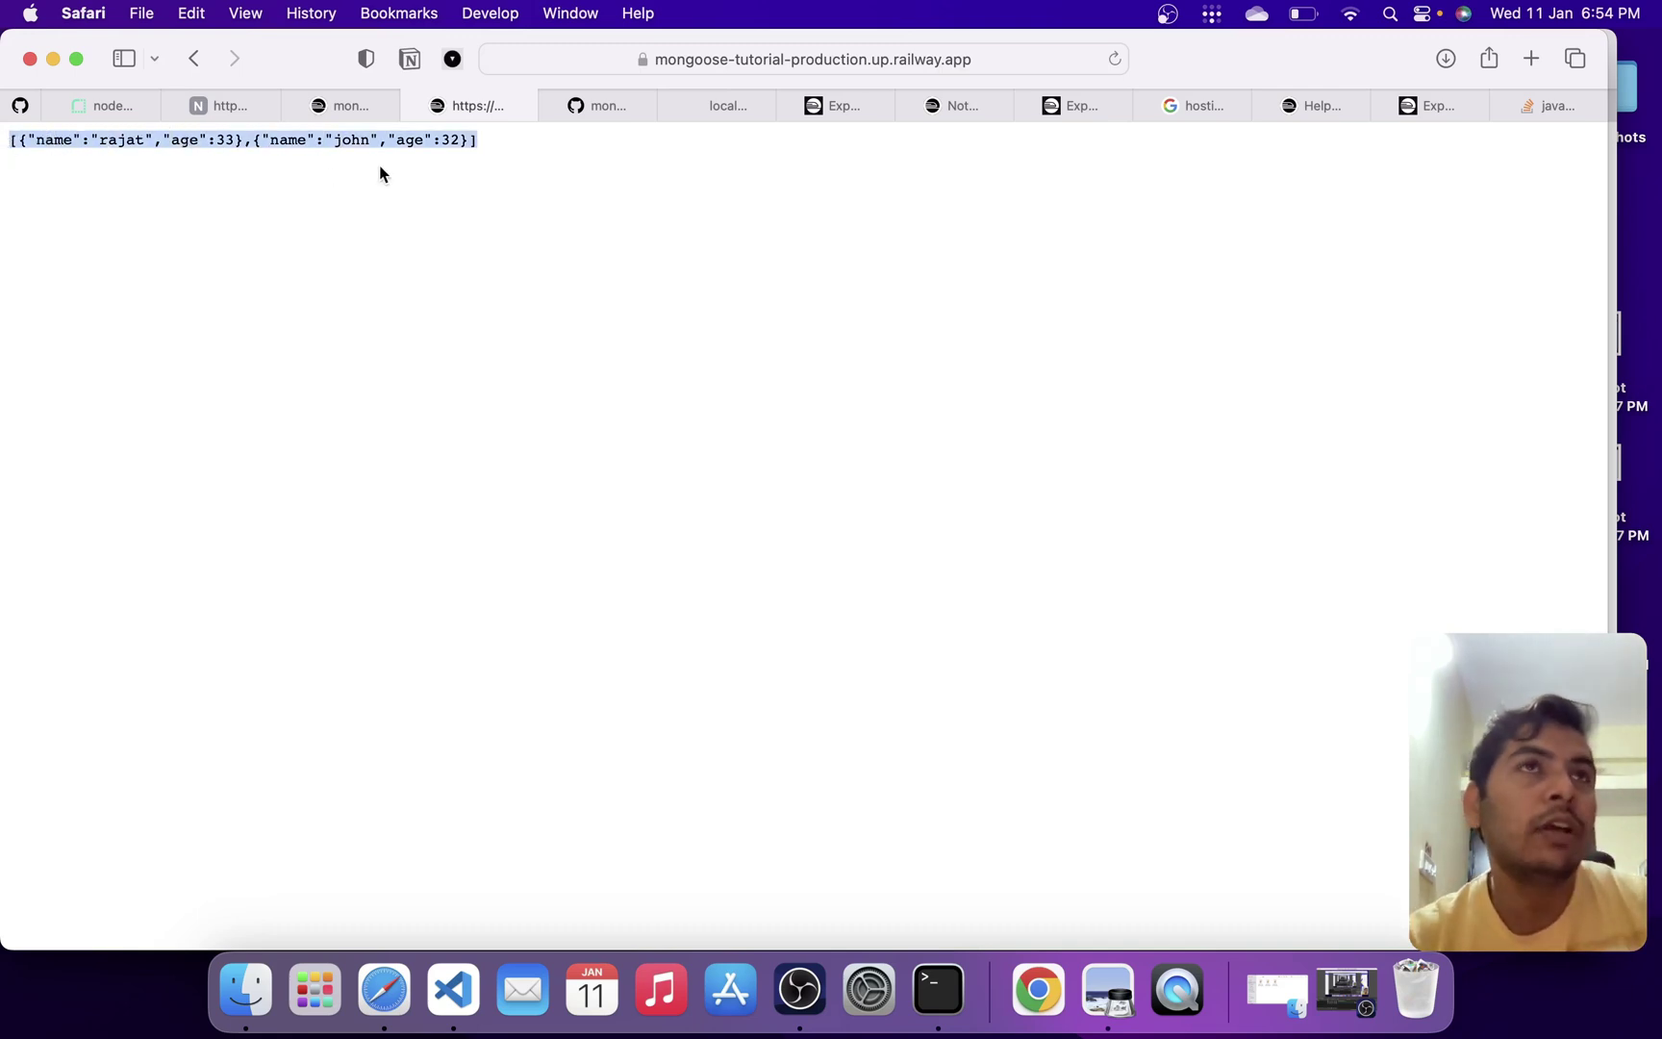
Recheck deployments and variables, then highlight the '0.0.0.0' host on line 34 of index.js.
click(348, 105)
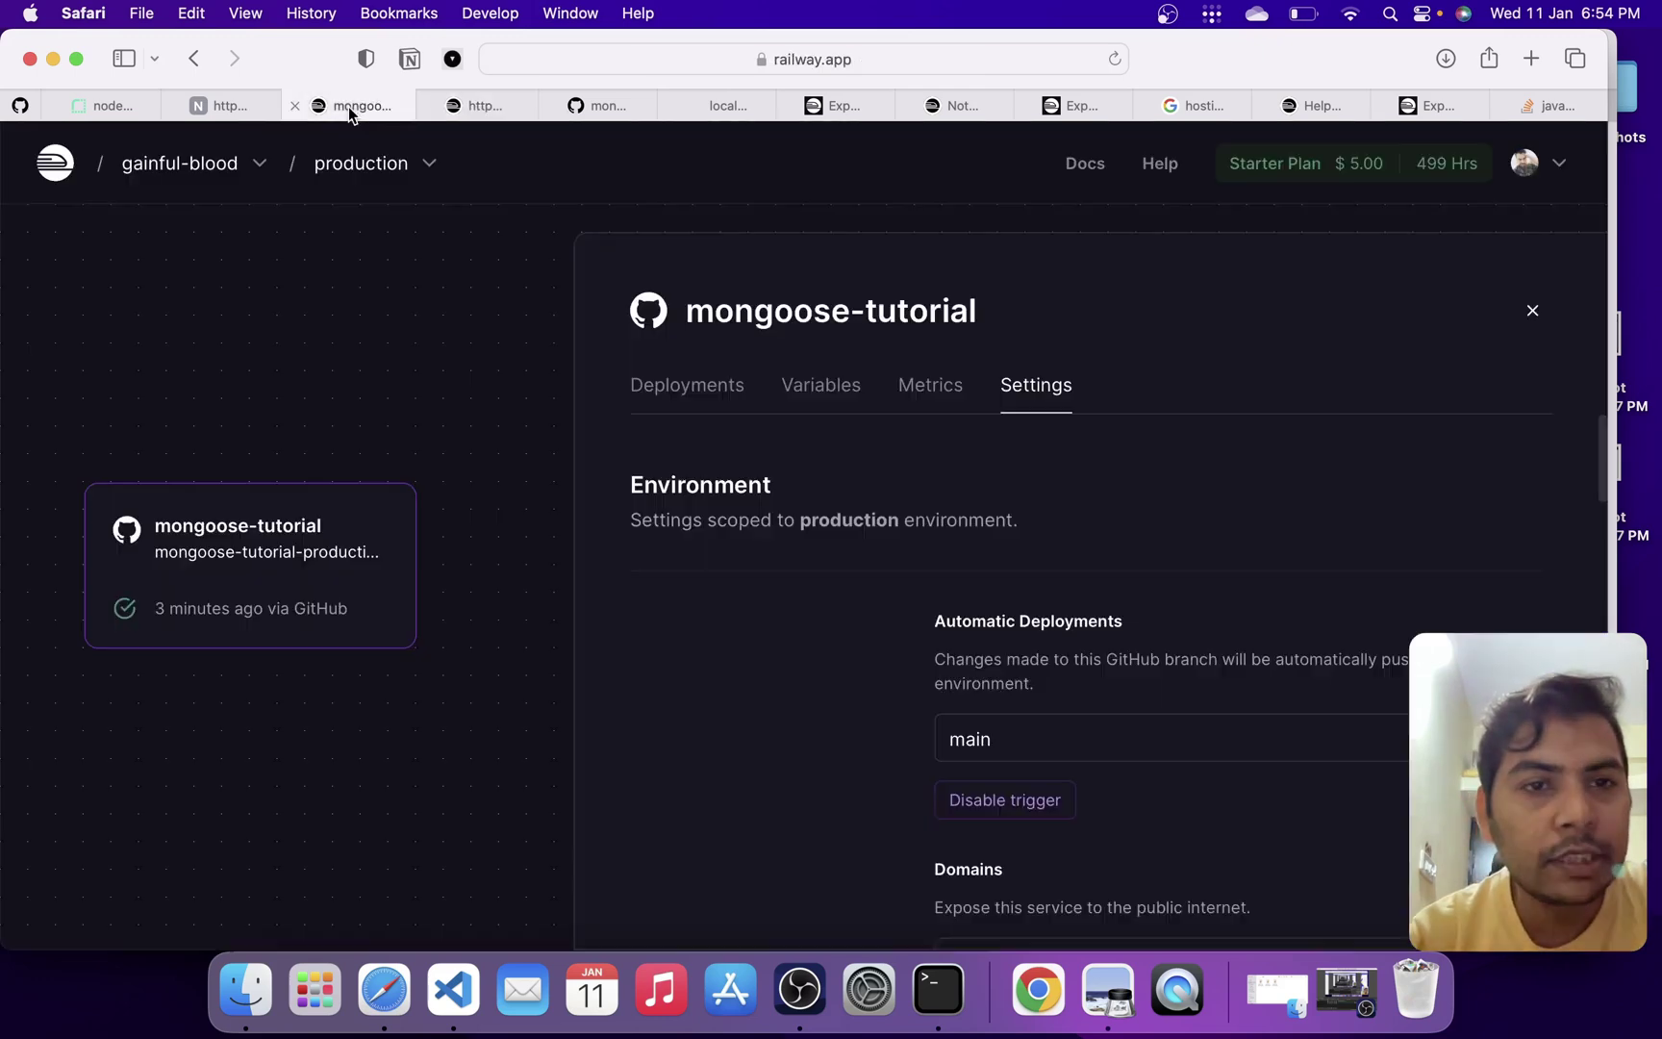
click(688, 402)
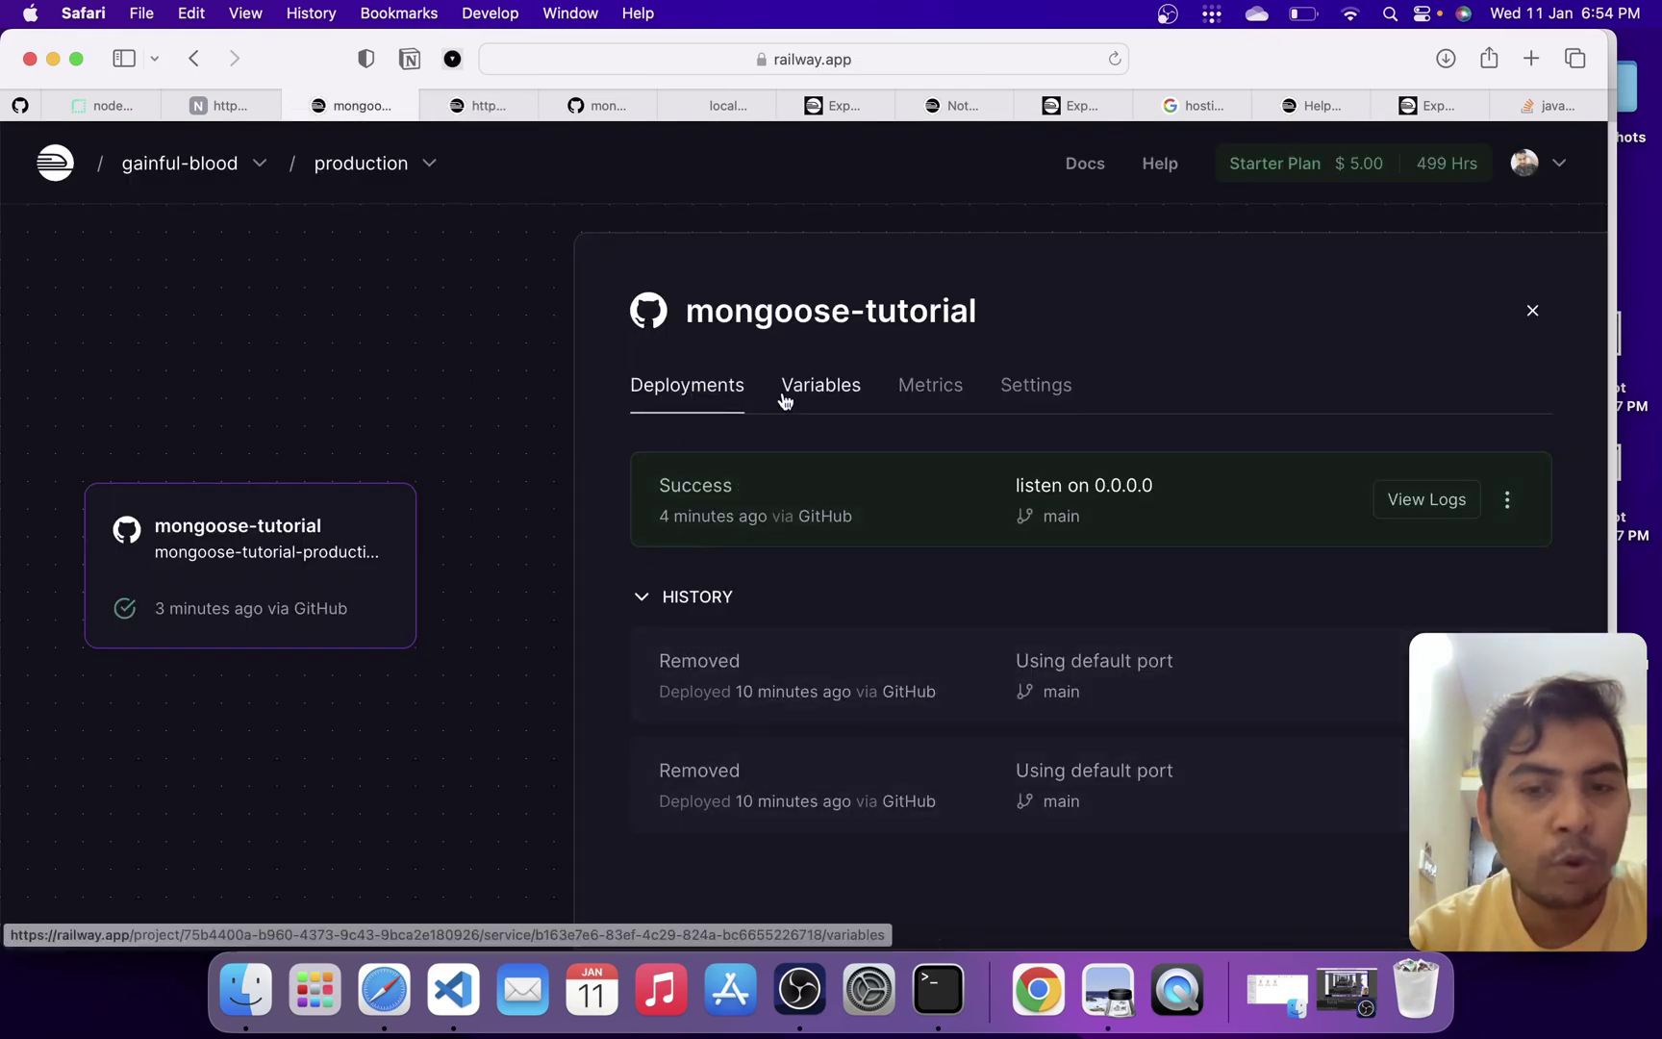
click(822, 402)
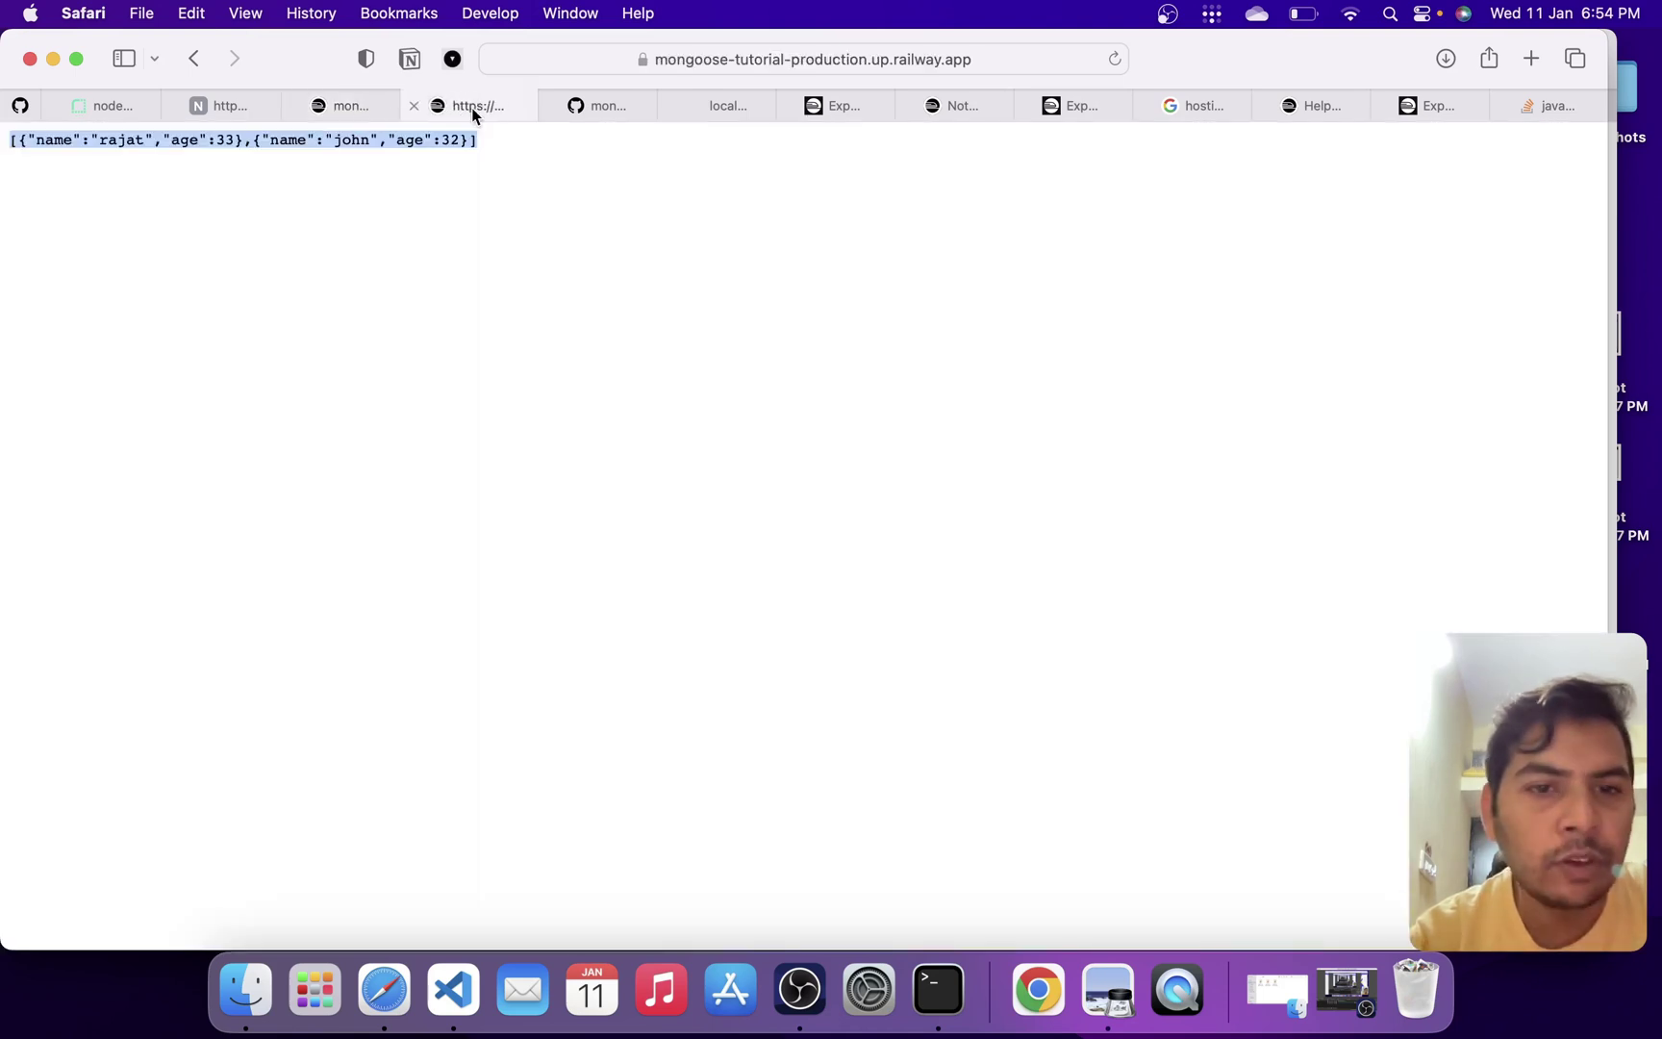
click(608, 109)
drag(549, 764, 473, 763)
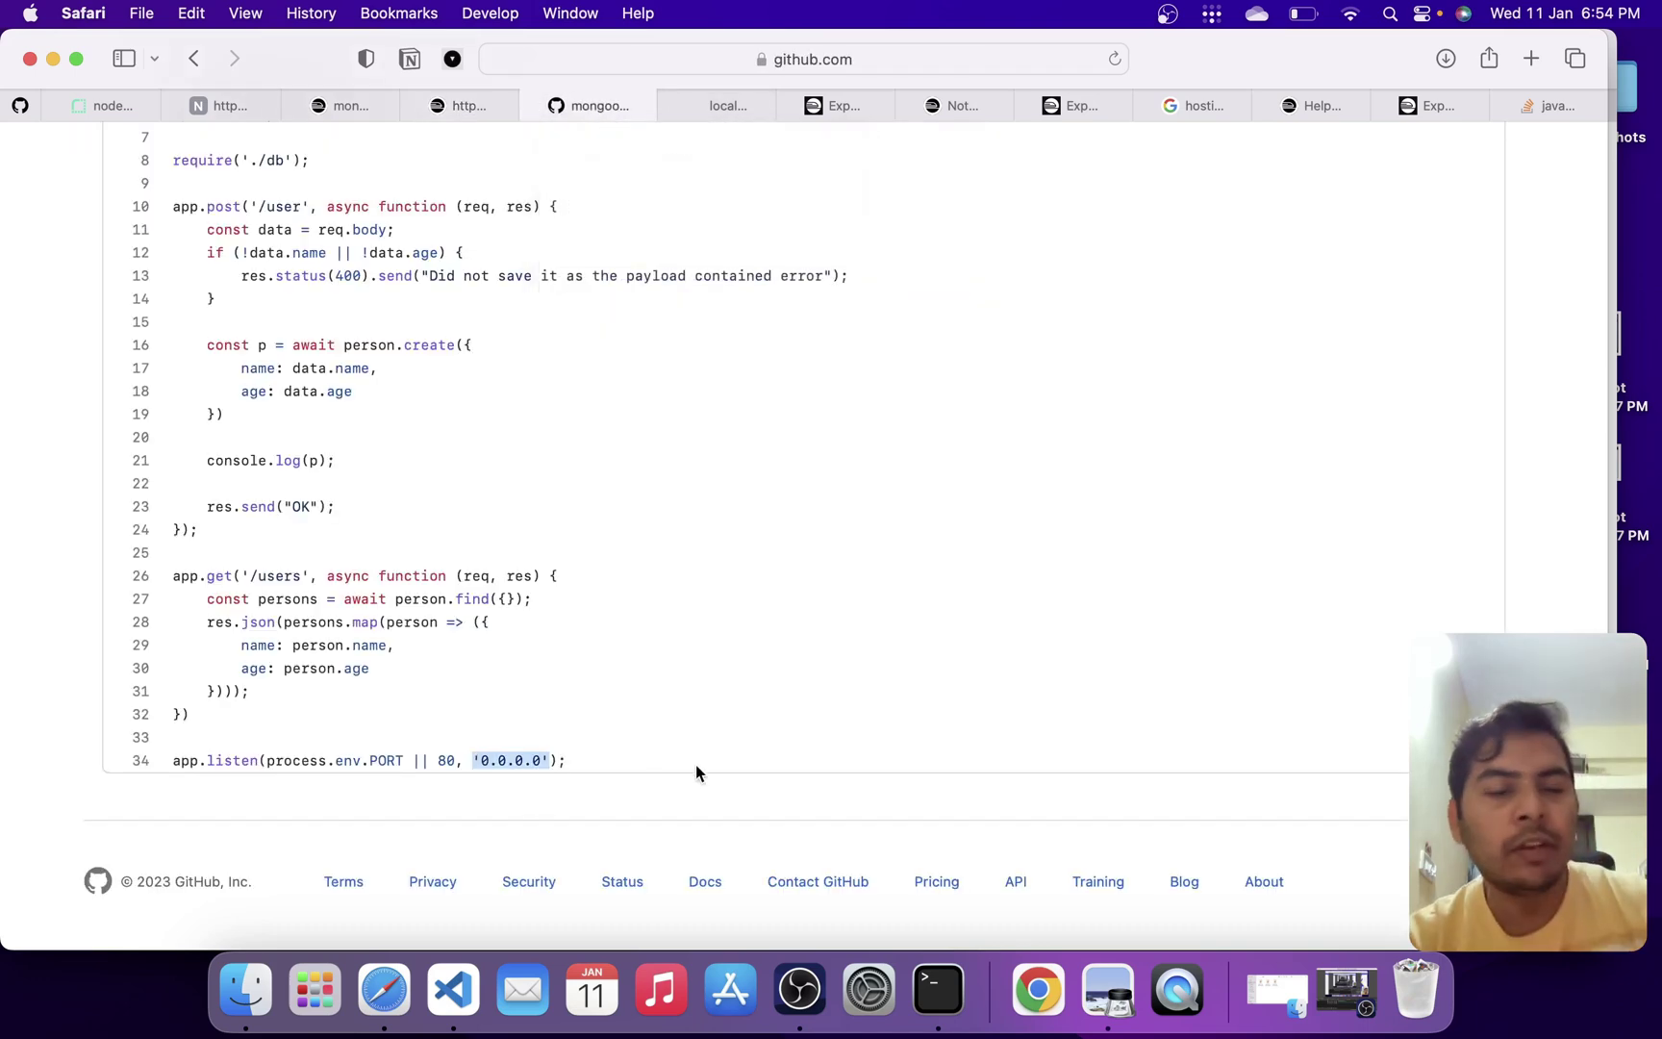